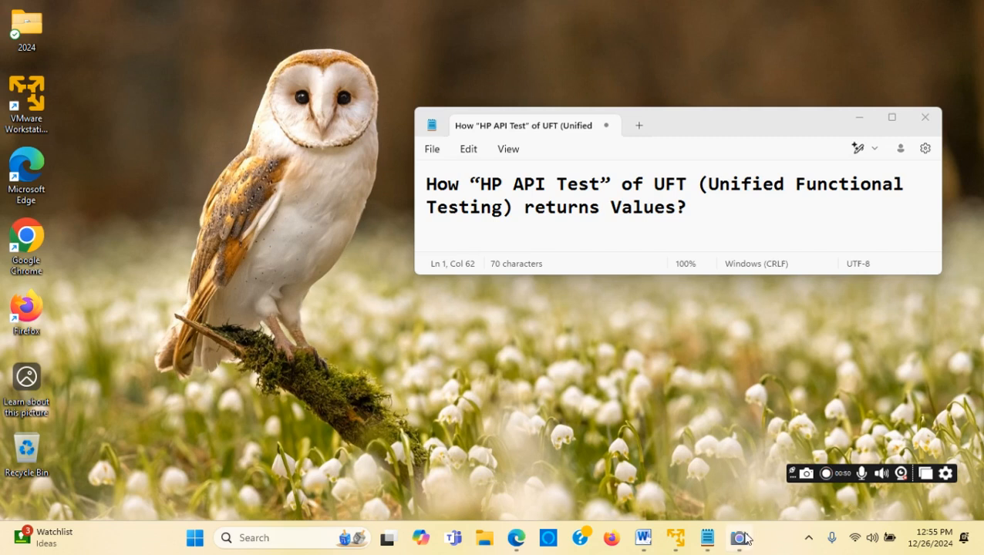
pyautogui.moveTo(739, 543)
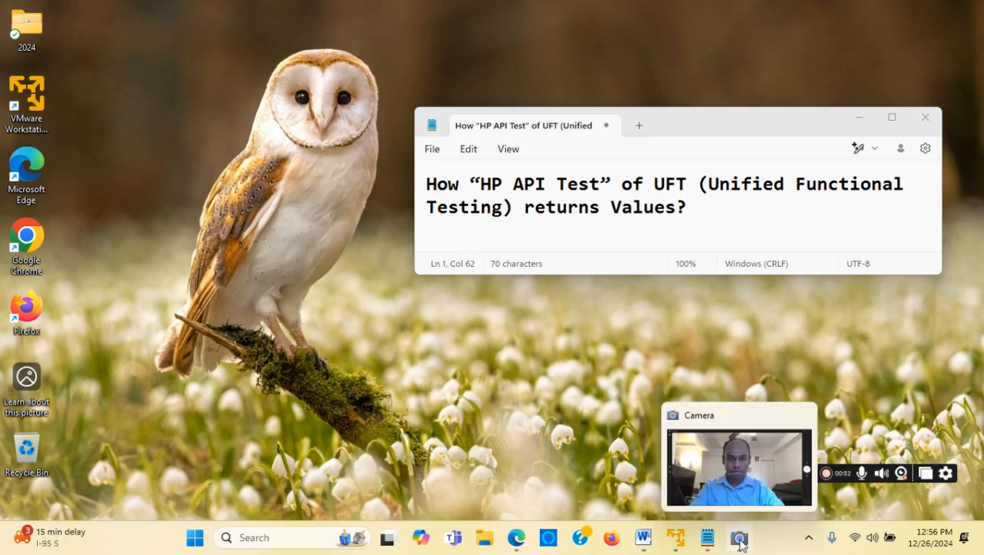
pyautogui.click(739, 543)
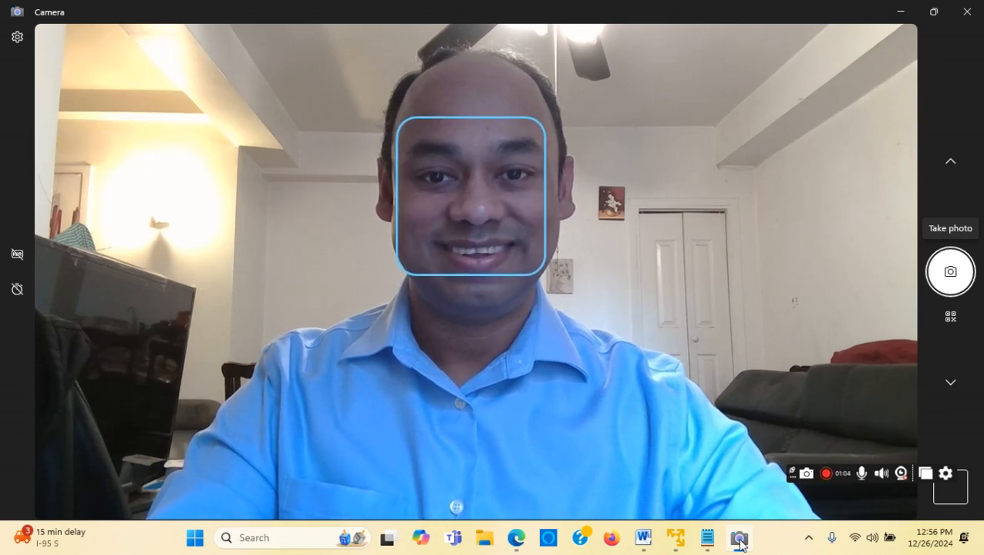
pyautogui.click(739, 543)
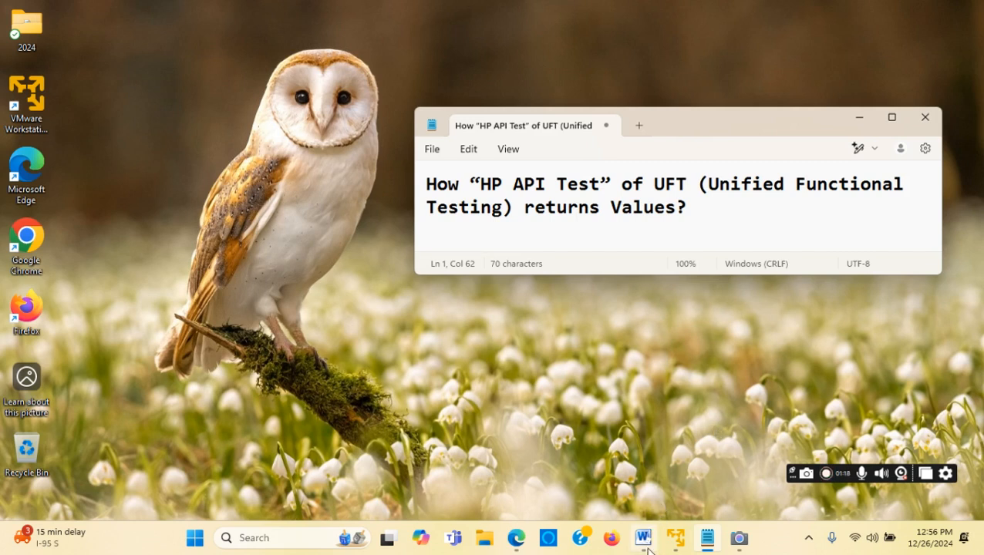
# - Switch to the APIreturnValue document in Word and review its title and the subtitle about OpenText API Test
pyautogui.click(645, 489)
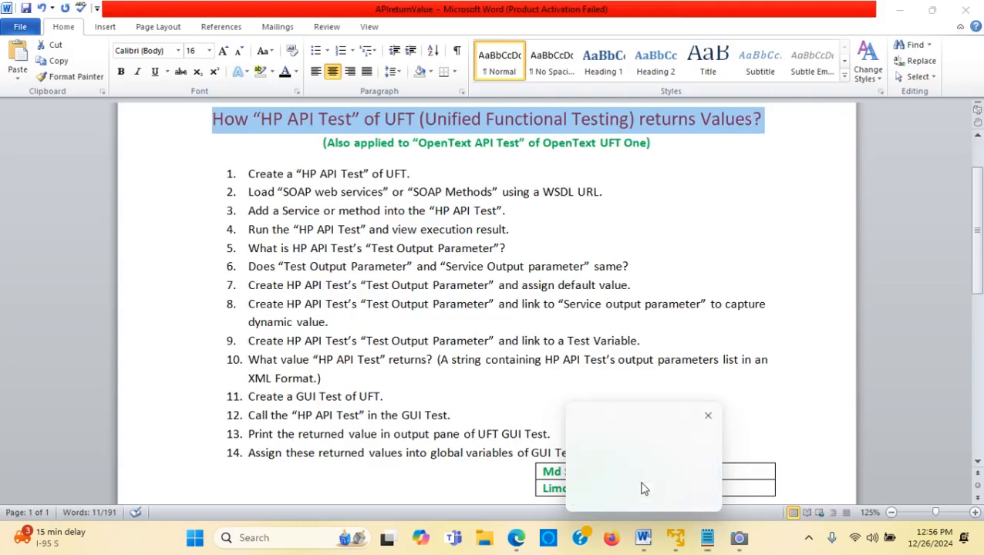
pyautogui.click(484, 361)
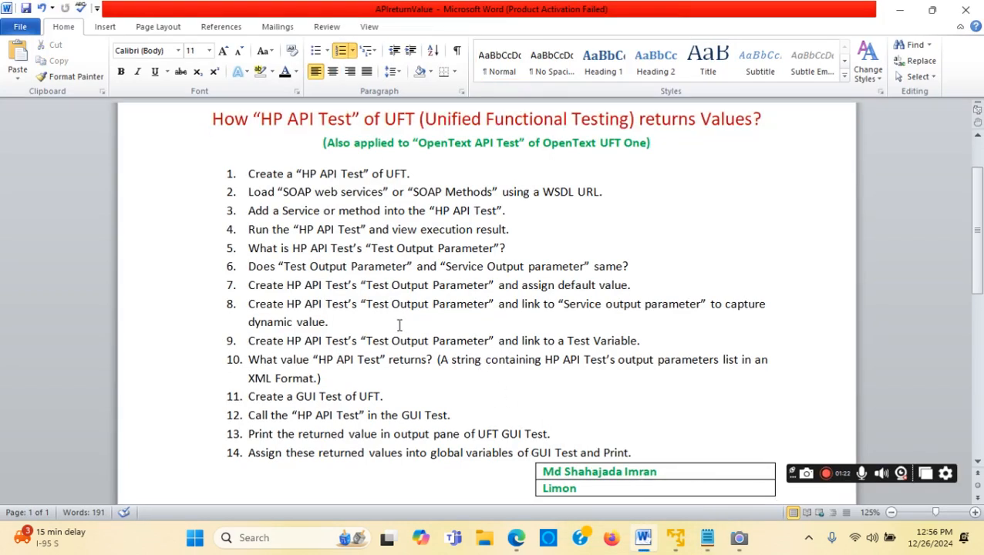
pyautogui.moveTo(213, 120); pyautogui.dragTo(745, 126)
pyautogui.click(469, 117)
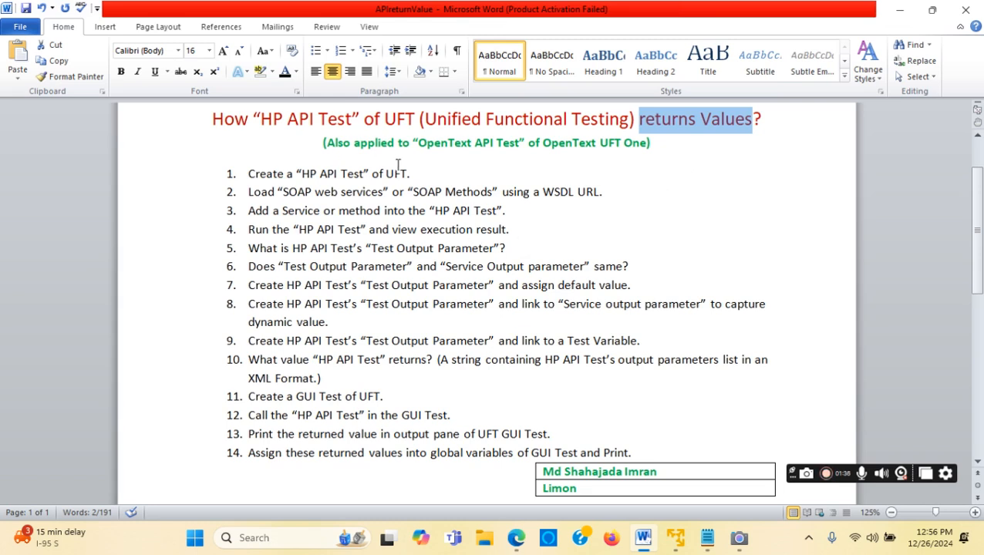
pyautogui.click(417, 143)
pyautogui.moveTo(417, 143); pyautogui.dragTo(646, 145)
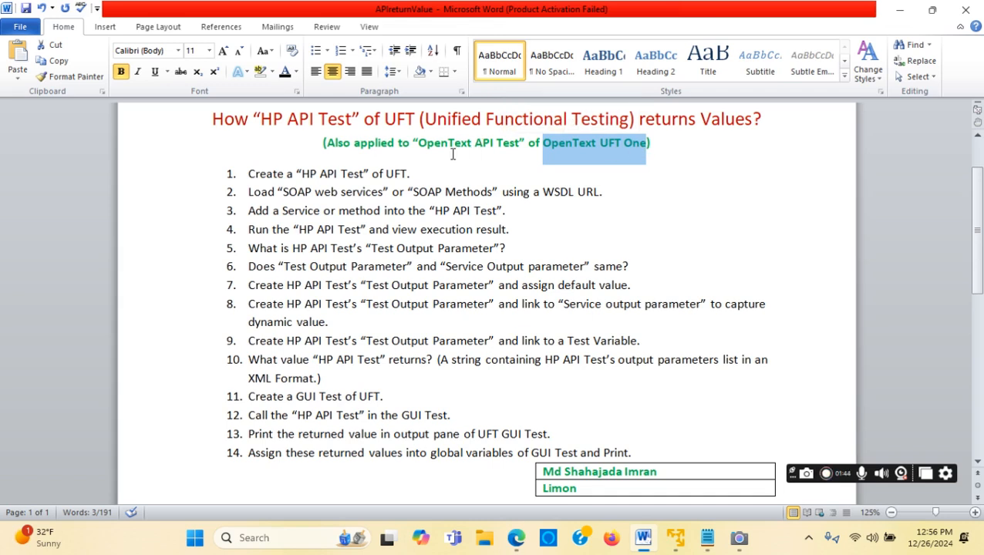
pyautogui.click(475, 145)
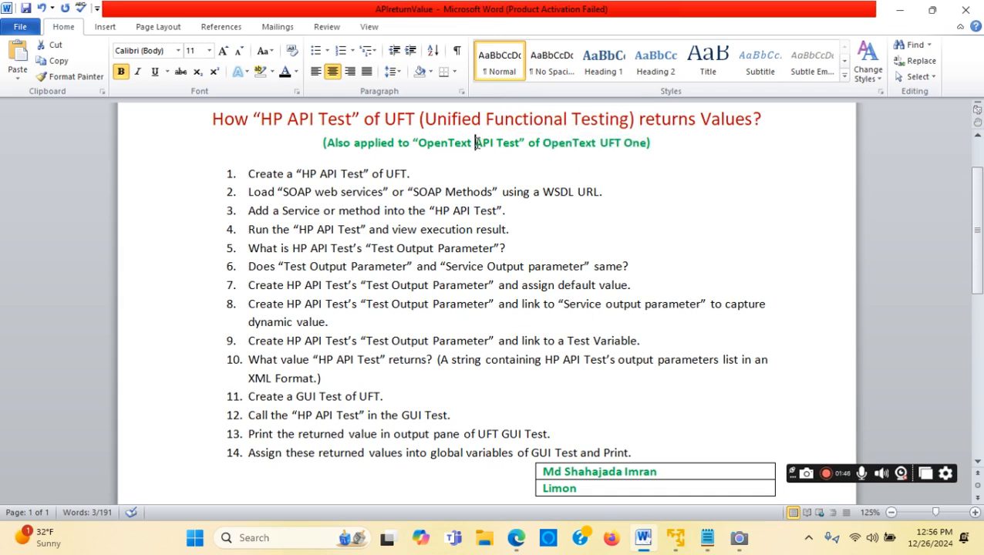
pyautogui.moveTo(475, 144); pyautogui.dragTo(510, 144)
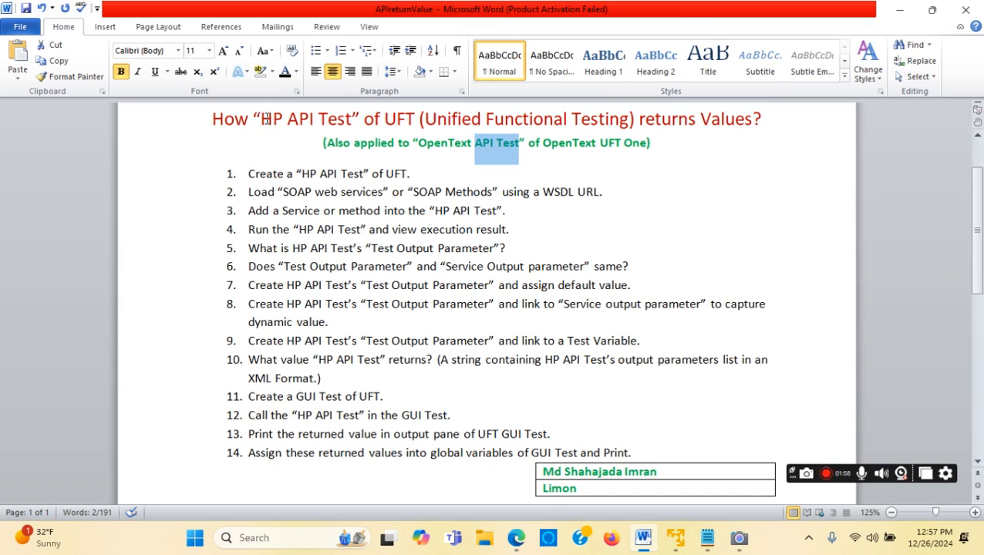
pyautogui.moveTo(384, 119); pyautogui.dragTo(415, 119)
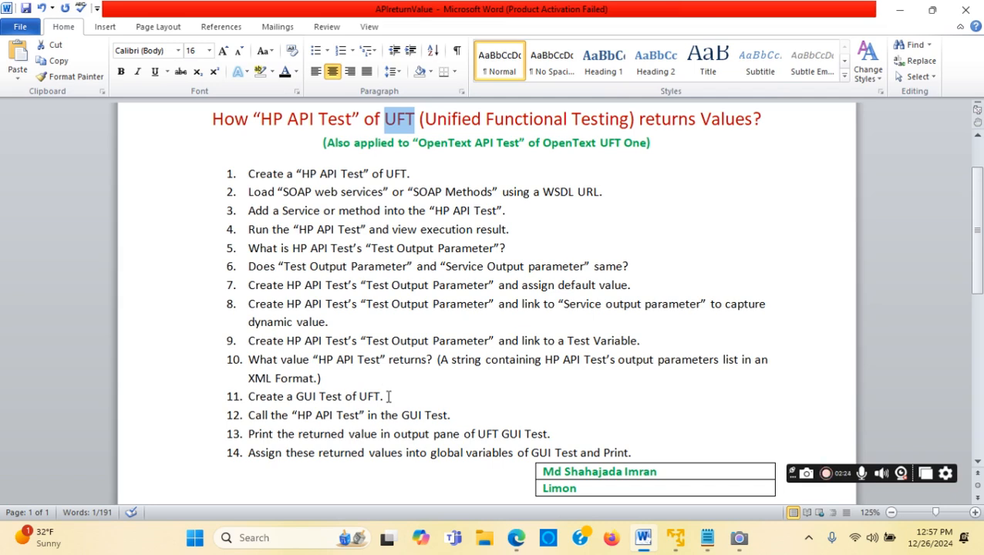
pyautogui.moveTo(261, 119); pyautogui.dragTo(336, 117)
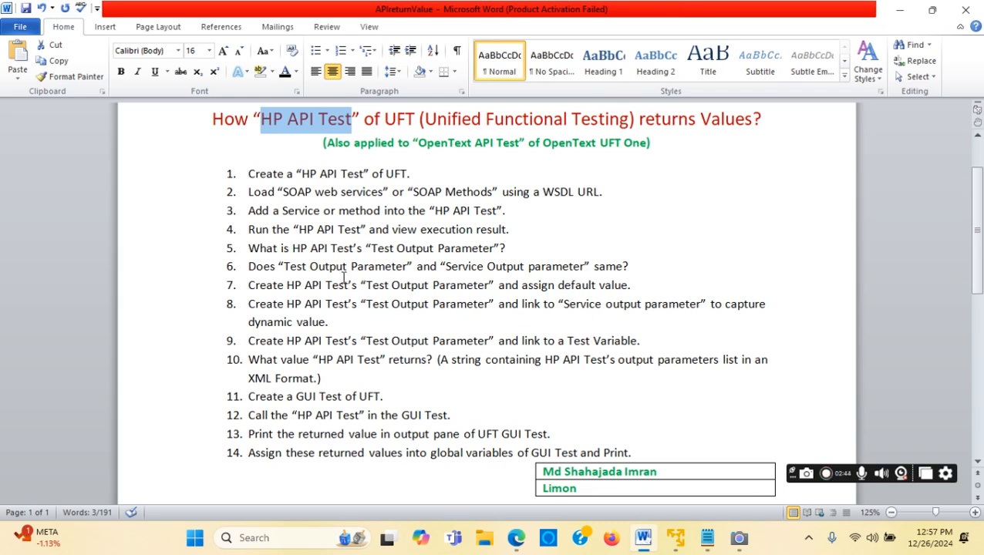
# - Make the first list item, "Create a “HP API Test” of UFT.", bold
pyautogui.click(415, 172)
pyautogui.moveTo(421, 172); pyautogui.dragTo(262, 183)
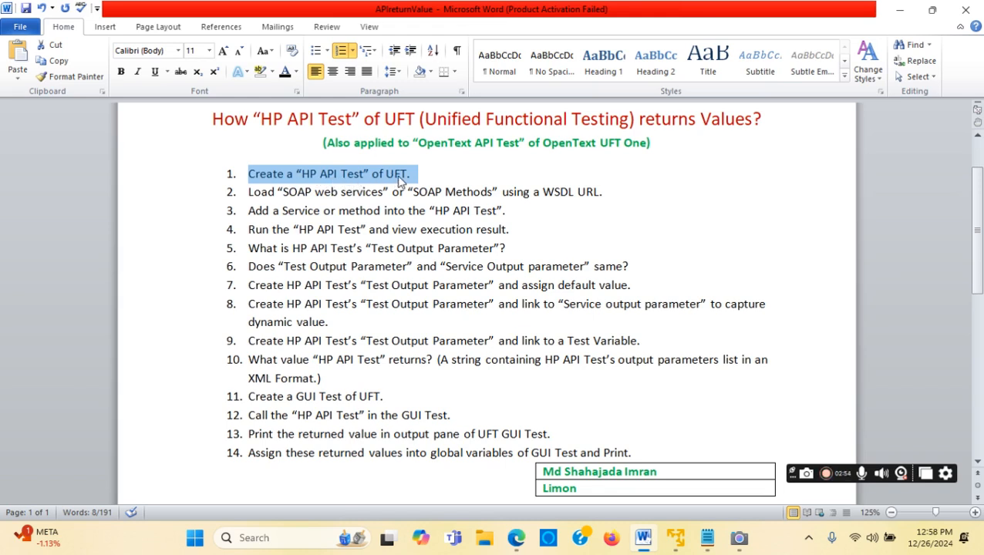
pyautogui.click(257, 179)
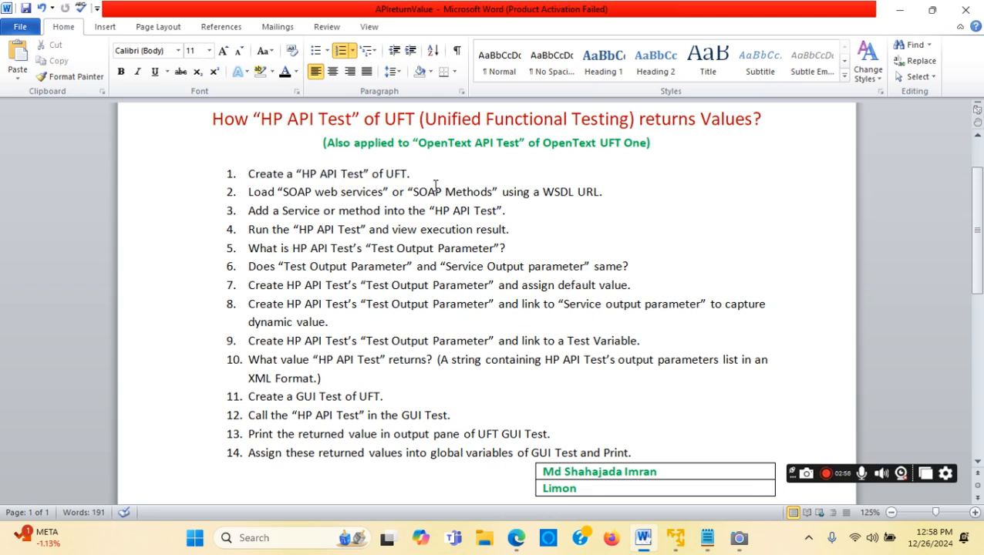
pyautogui.moveTo(417, 174); pyautogui.dragTo(247, 174)
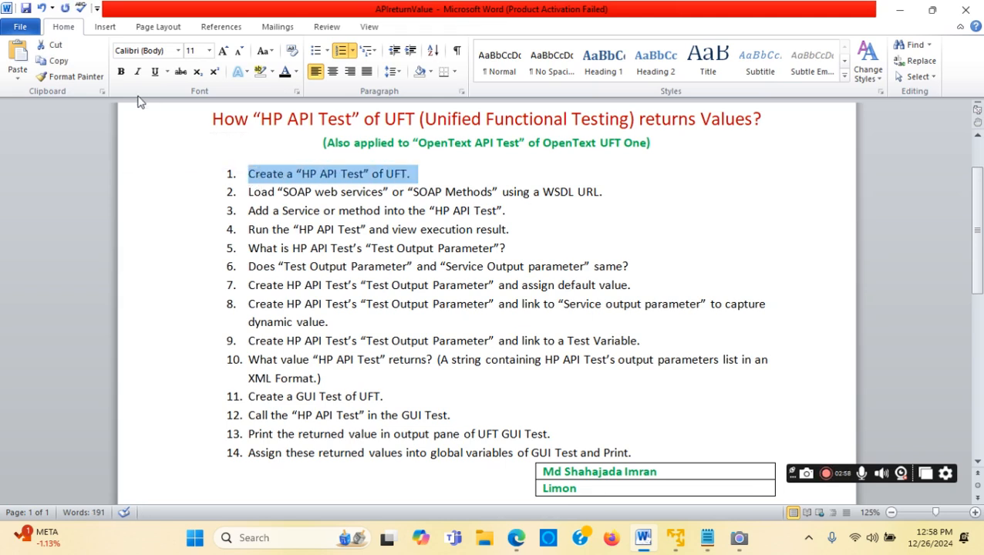
pyautogui.click(121, 71)
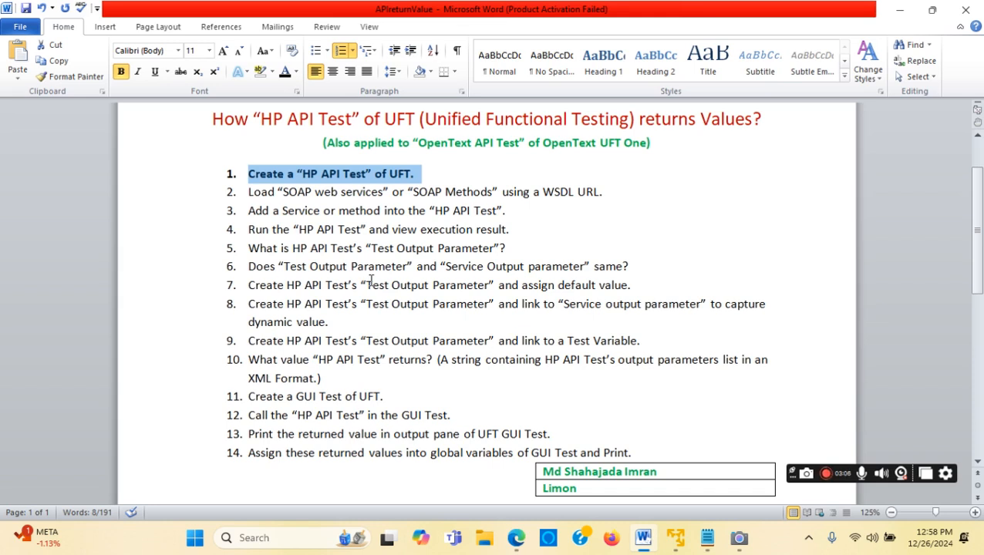
pyautogui.click(295, 211)
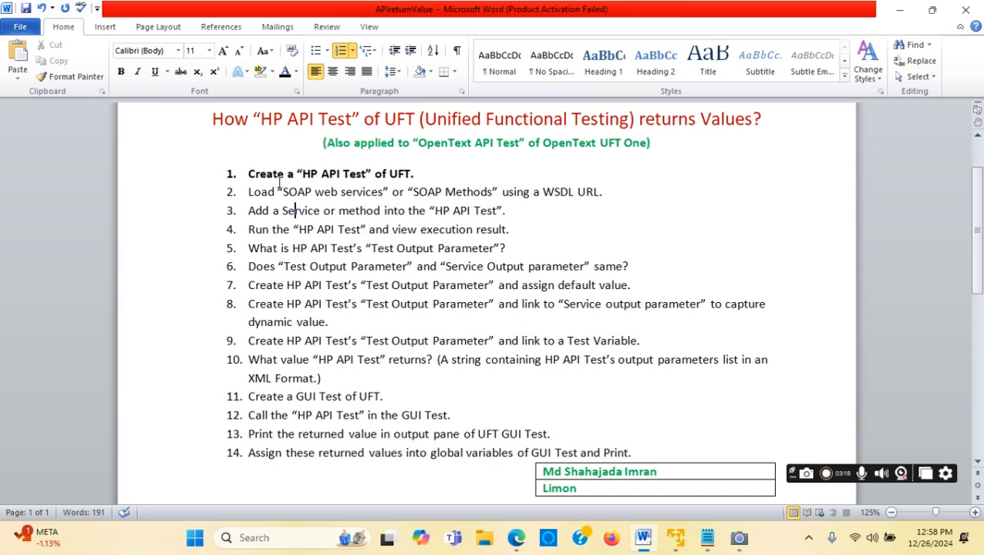
pyautogui.moveTo(421, 173); pyautogui.dragTo(264, 171)
pyautogui.moveTo(250, 175); pyautogui.dragTo(365, 174)
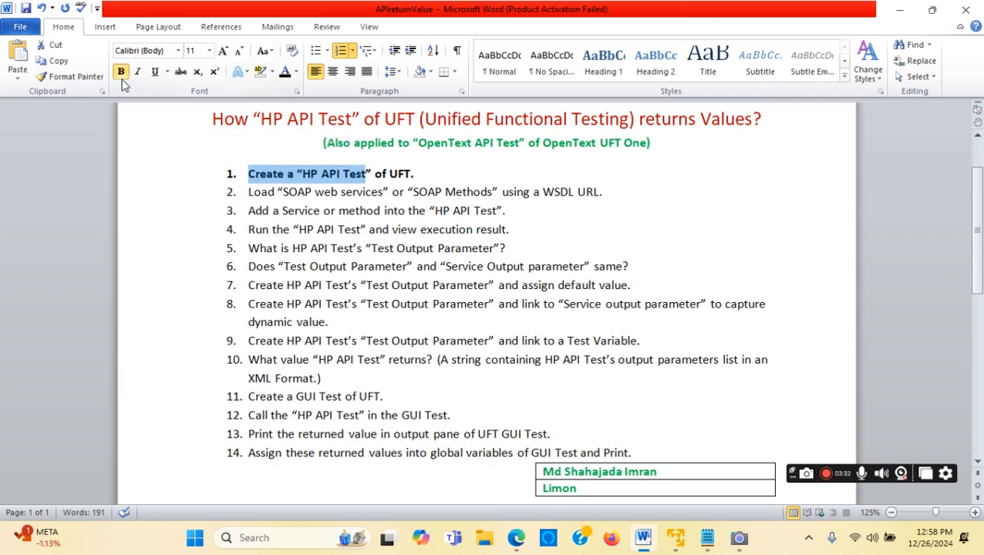
pyautogui.click(367, 176)
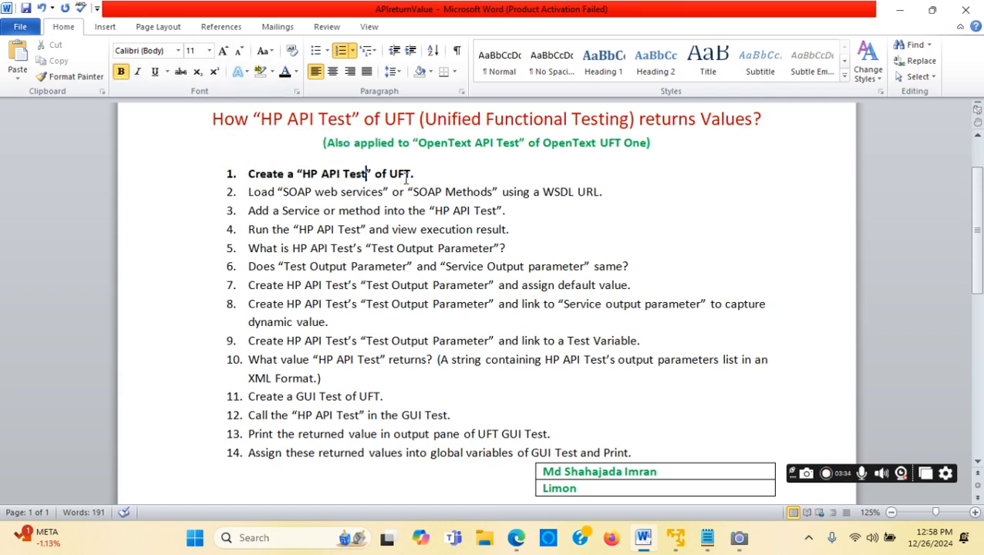
pyautogui.moveTo(420, 172); pyautogui.dragTo(248, 175)
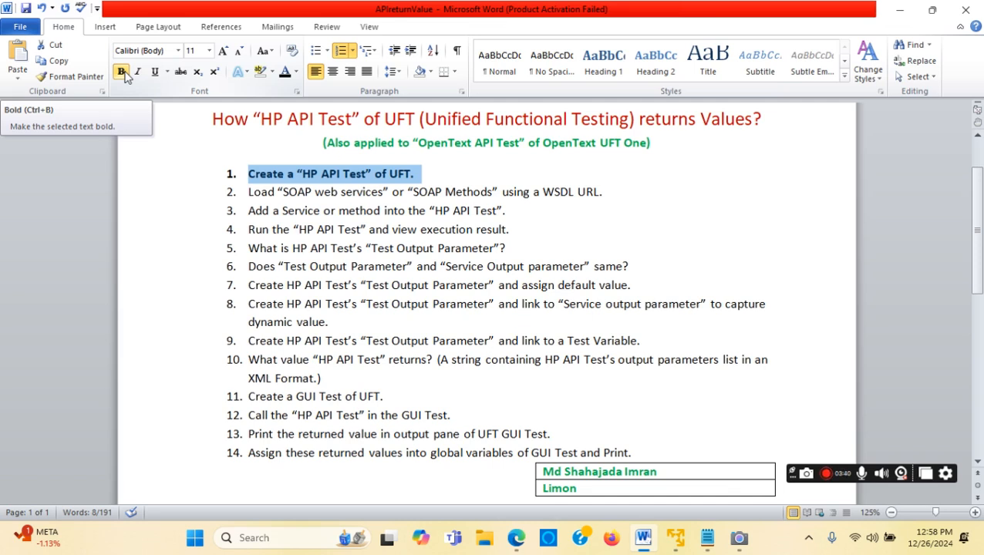
pyautogui.moveTo(418, 169); pyautogui.dragTo(257, 179)
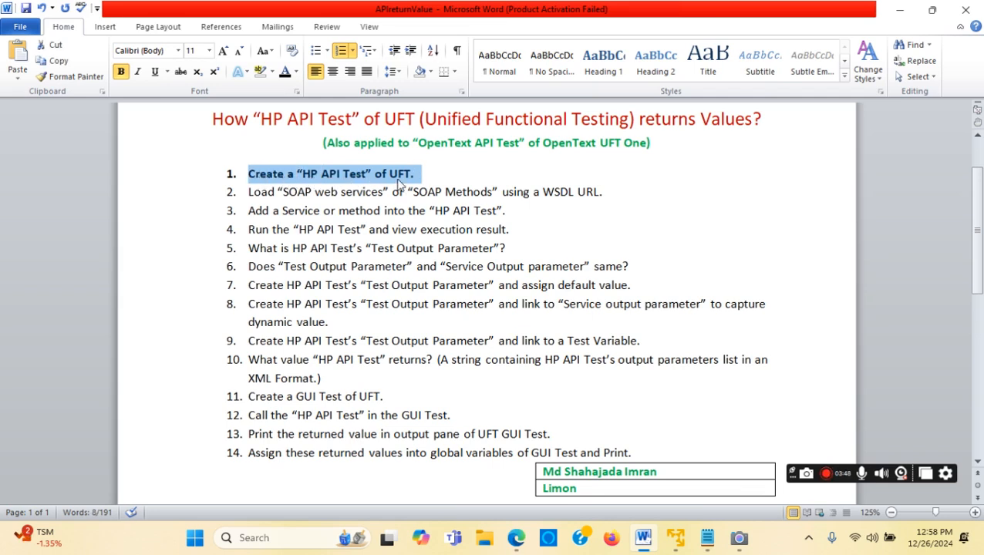
# - Switch to the Windows XP virtual machine and launch HP Unified Functional Testing, continuing with the current license
pyautogui.click(675, 538)
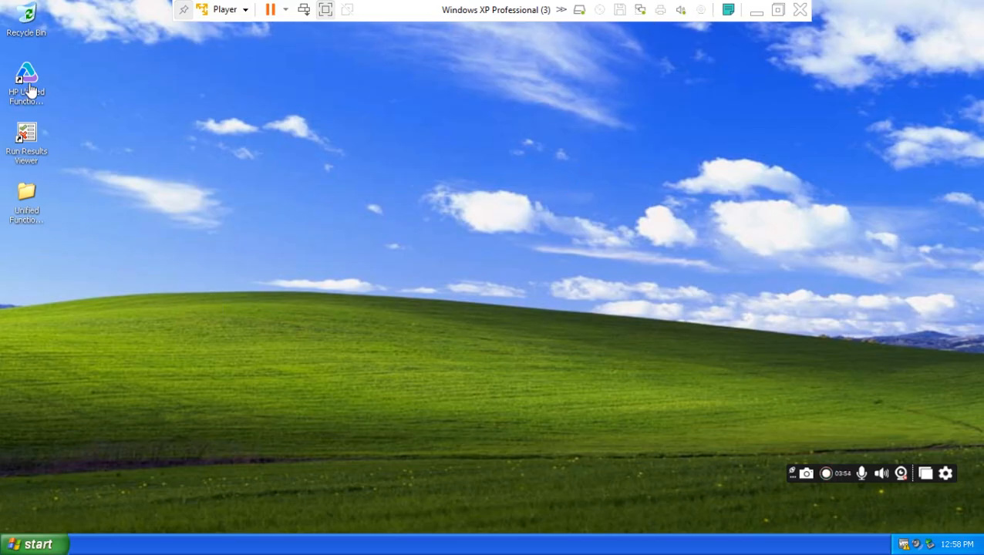
pyautogui.click(28, 87)
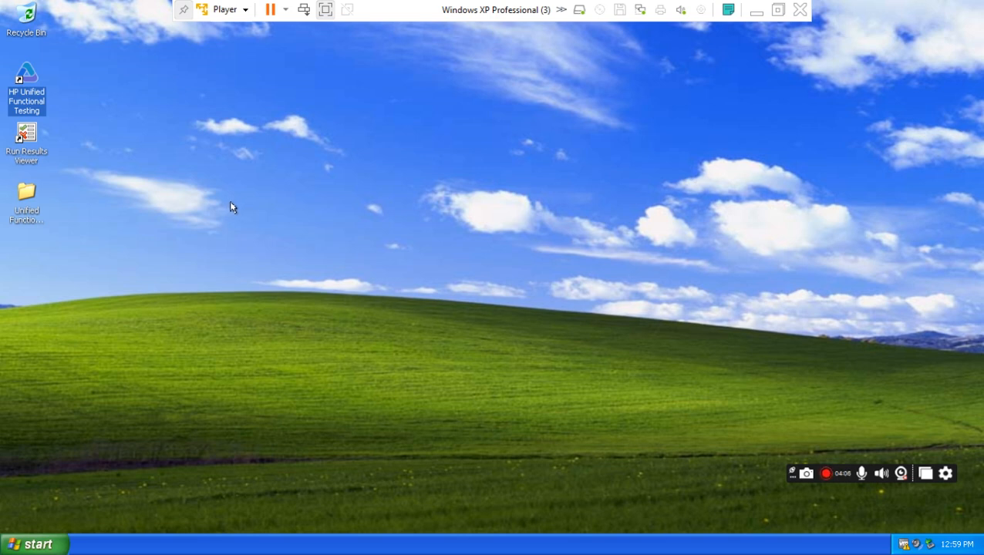
pyautogui.doubleClick(23, 79)
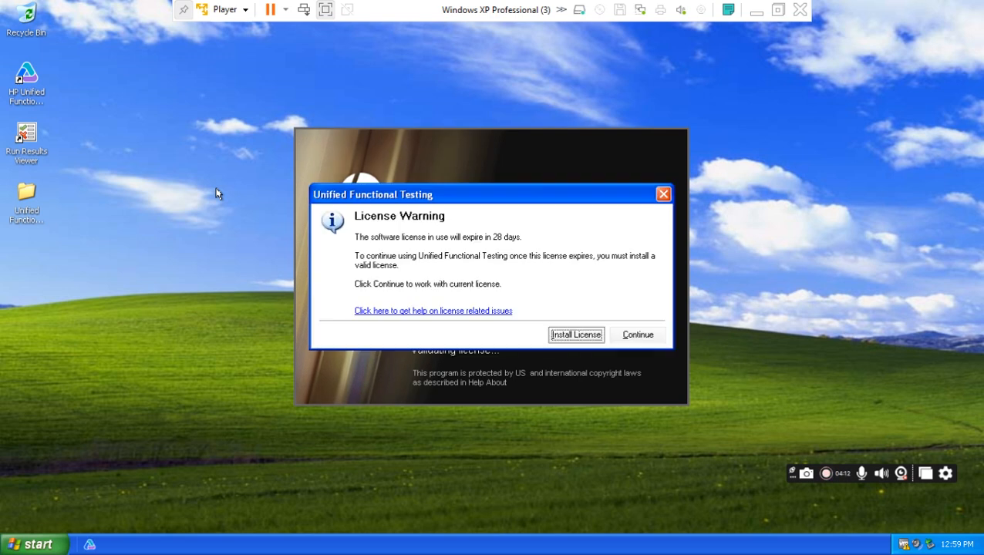
pyautogui.click(635, 336)
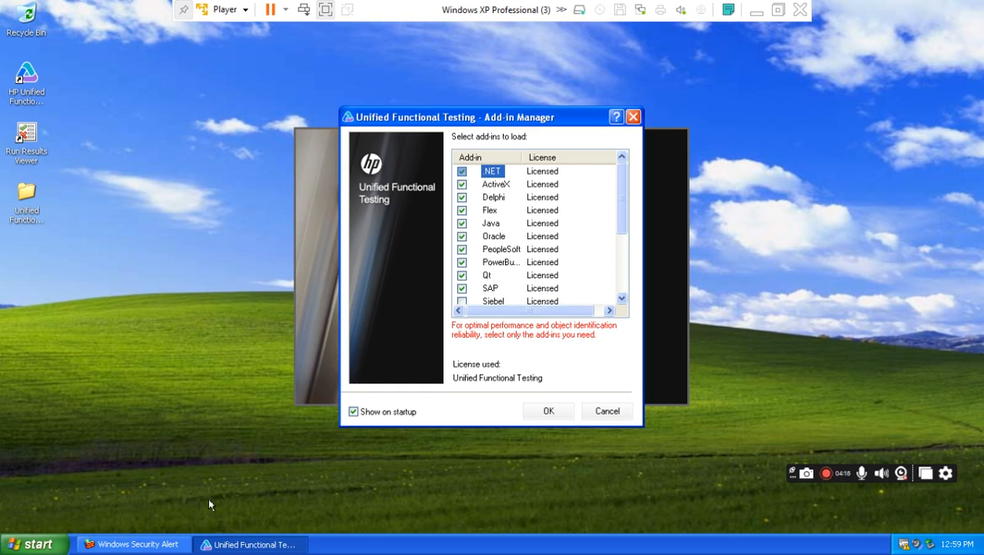
# - Dismiss the Windows Security Alert and load Unified Functional Testing with the already selected add-ins
pyautogui.click(132, 545)
pyautogui.click(602, 322)
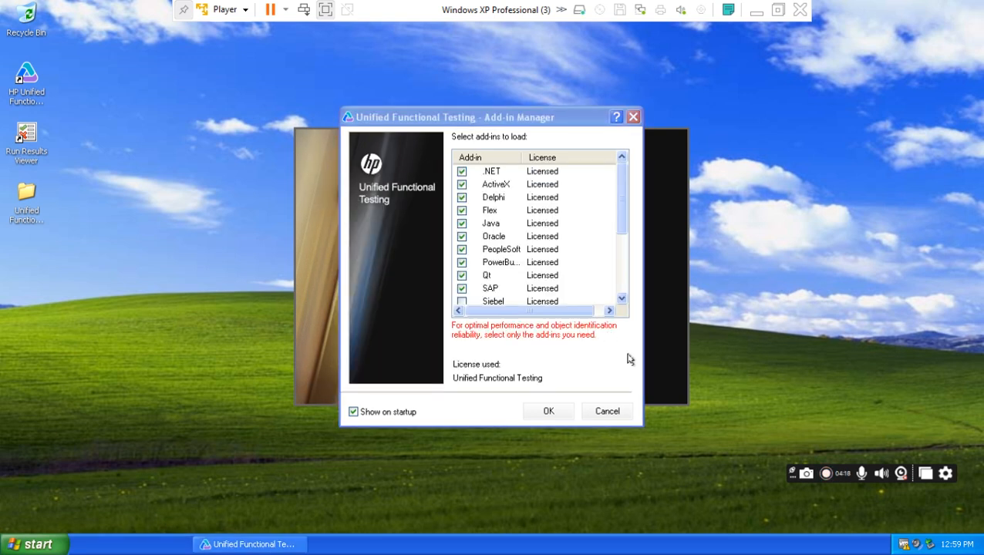
pyautogui.moveTo(622, 233); pyautogui.dragTo(623, 303)
pyautogui.click(549, 412)
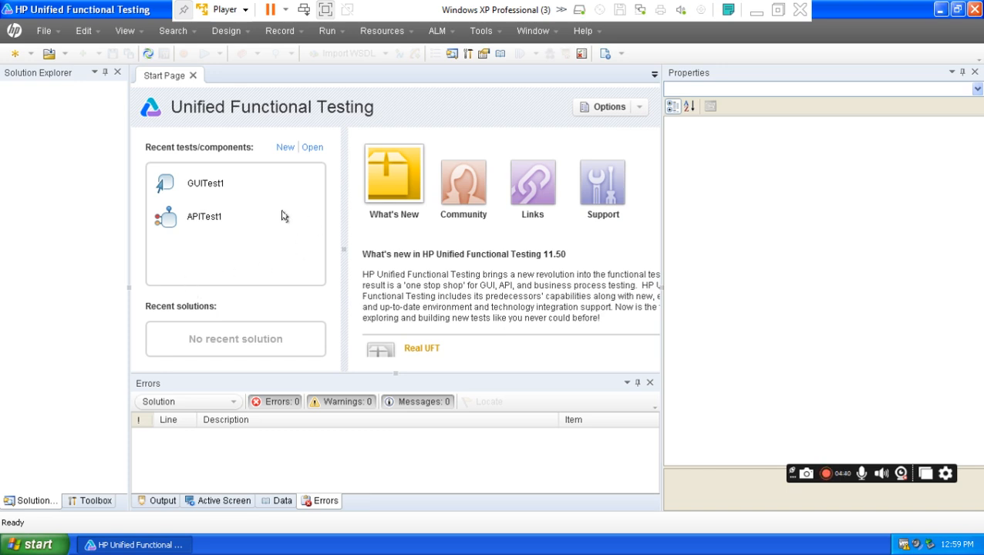
# - Start a new API Test and copy its name, APITest2, into a blank Notepad document, then minimize Notepad
pyautogui.click(283, 149)
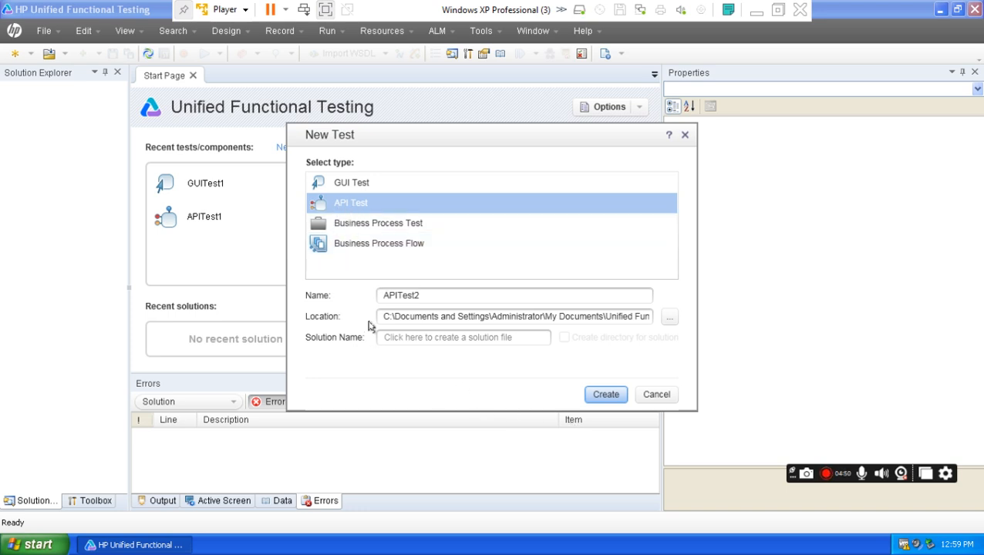
pyautogui.moveTo(424, 295); pyautogui.dragTo(382, 296)
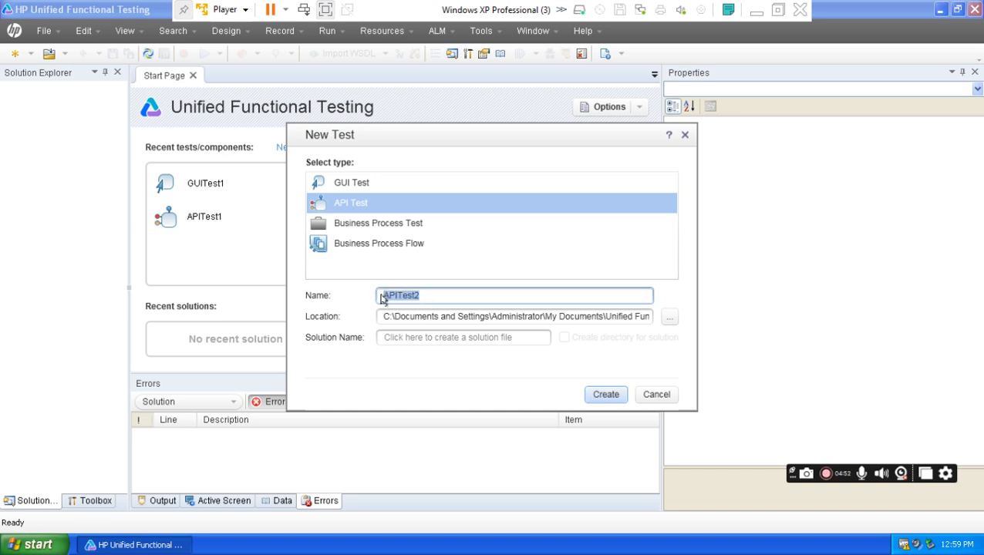
pyautogui.rightClick(409, 297)
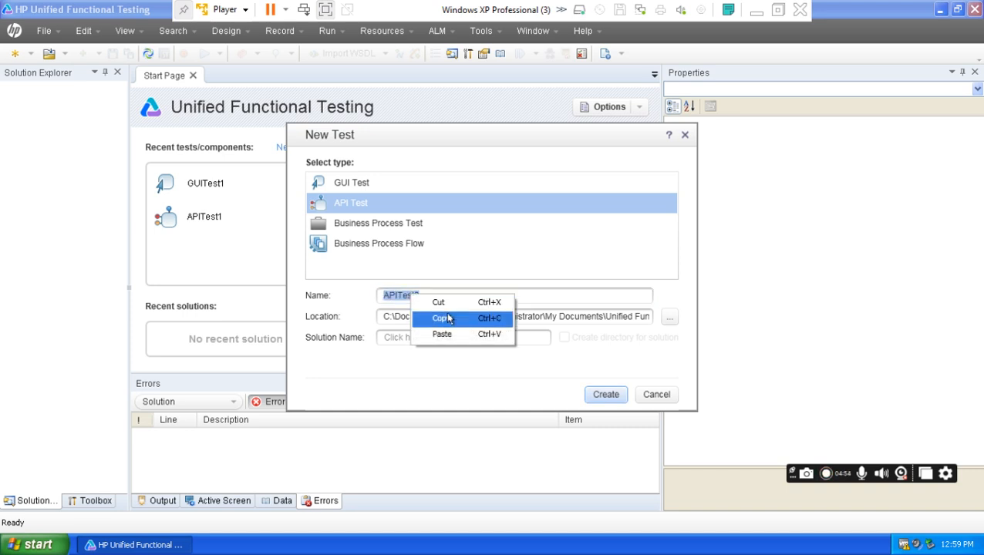
pyautogui.click(447, 316)
pyautogui.click(22, 549)
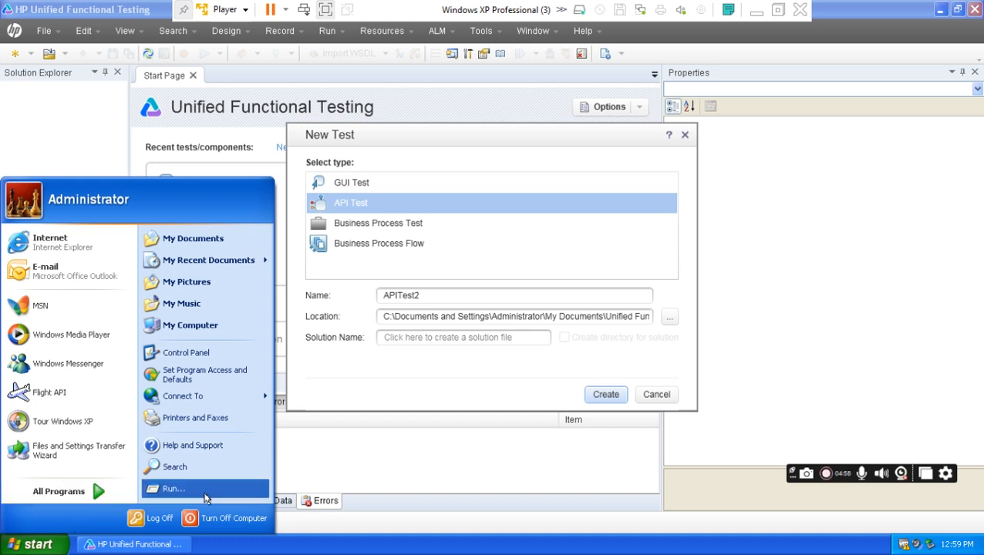
pyautogui.click(174, 488)
pyautogui.click(98, 508)
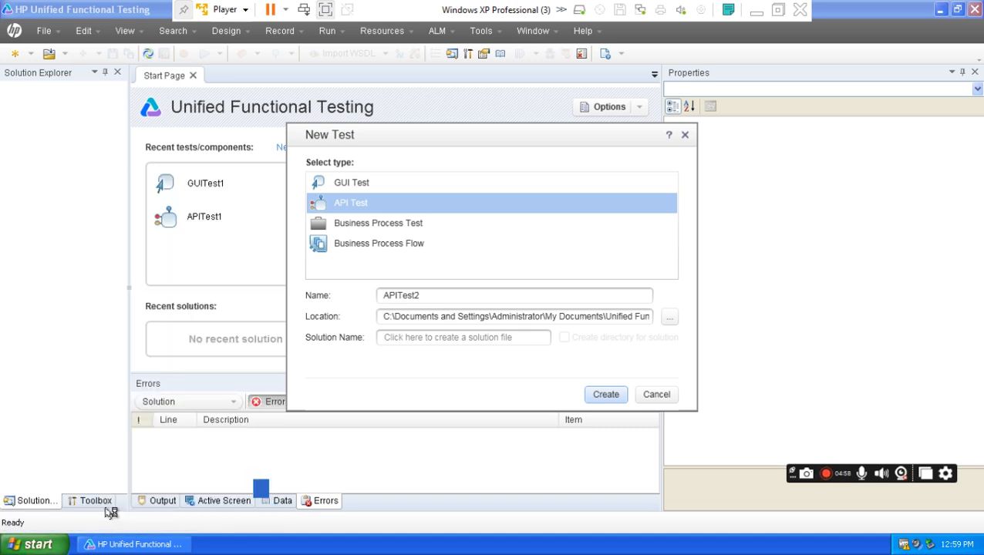
pyautogui.hotkey('ctrl', 'v')
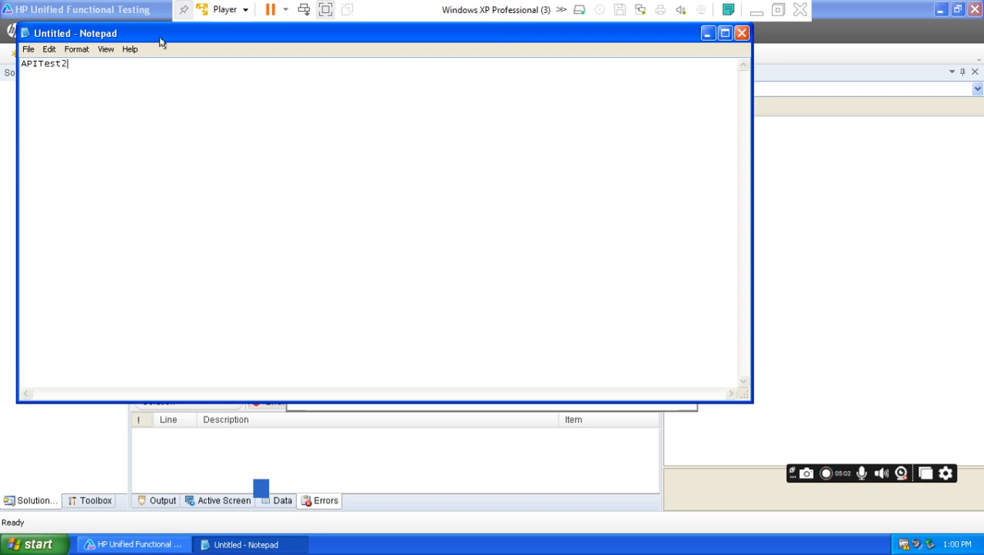
pyautogui.click(708, 36)
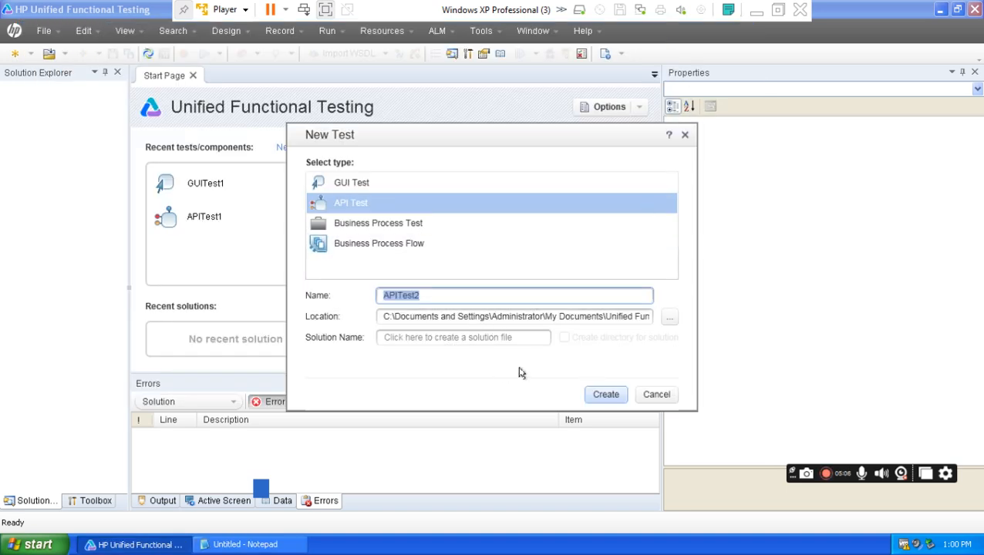
# - Create the API test APITest2 and show the properties of its untitled solution
pyautogui.click(606, 395)
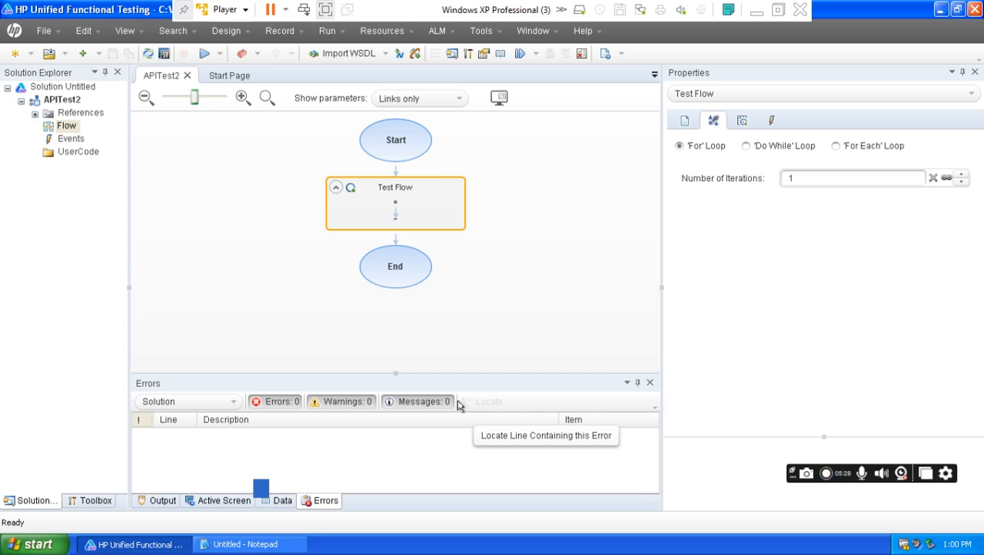
pyautogui.click(46, 89)
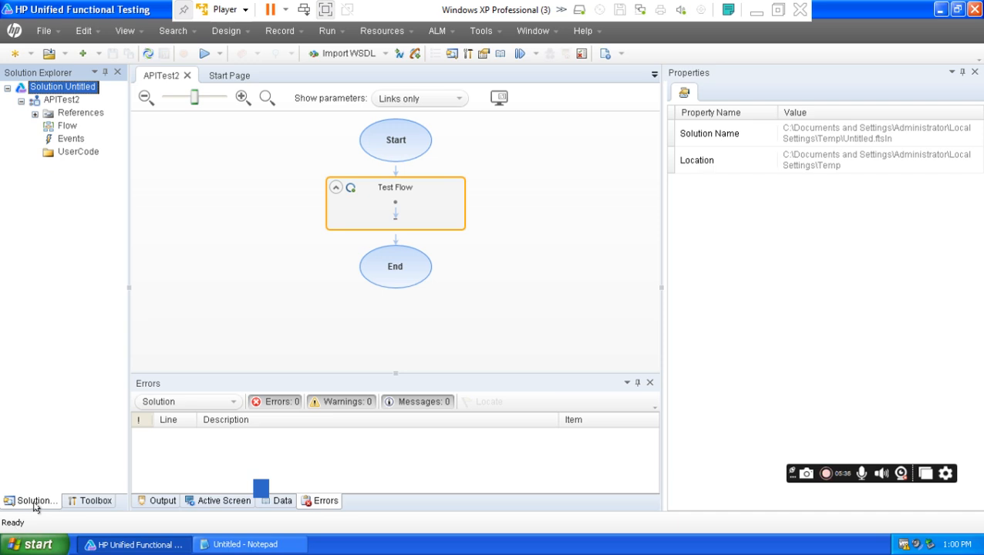
# - Show the Toolbox of APITest2 with its activity categories
pyautogui.click(85, 501)
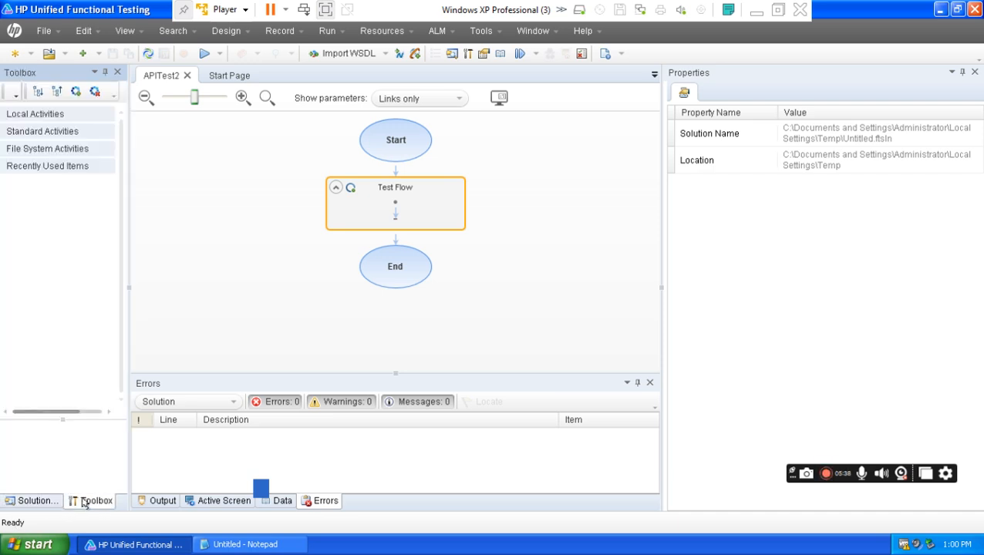
pyautogui.click(91, 133)
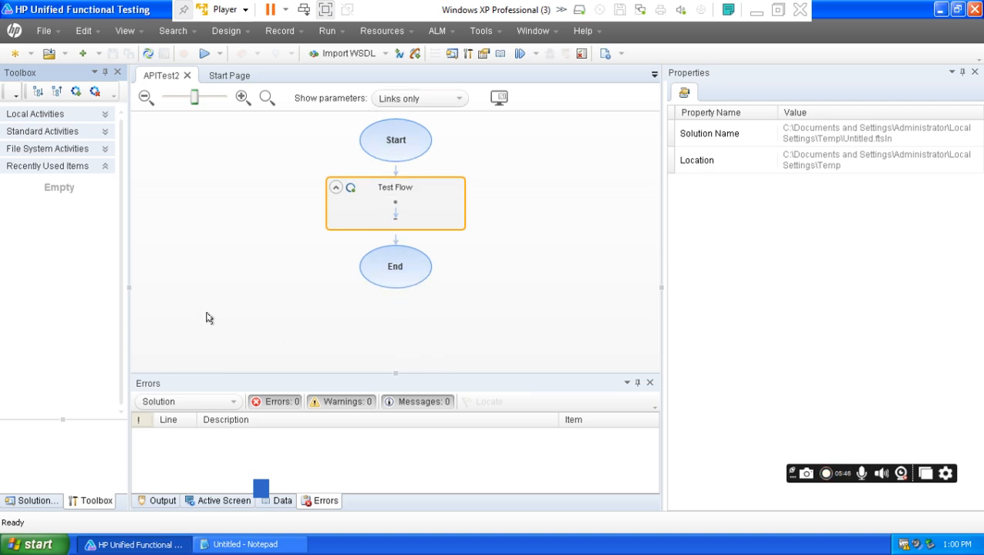
# - Switch to the APIreturnValue Word document and colour list item 1, about creating an HP API Test, green
pyautogui.click(757, 10)
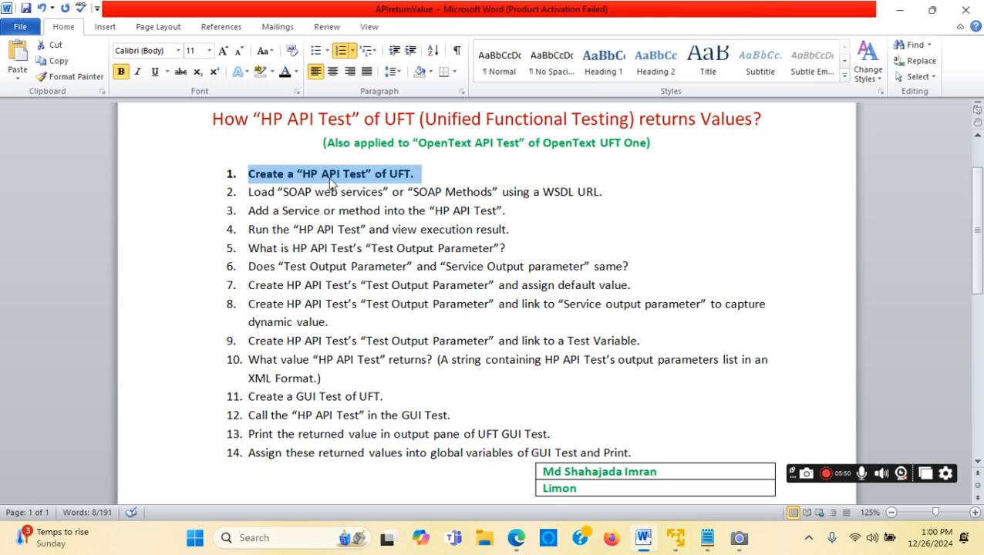
pyautogui.click(295, 71)
pyautogui.click(244, 195)
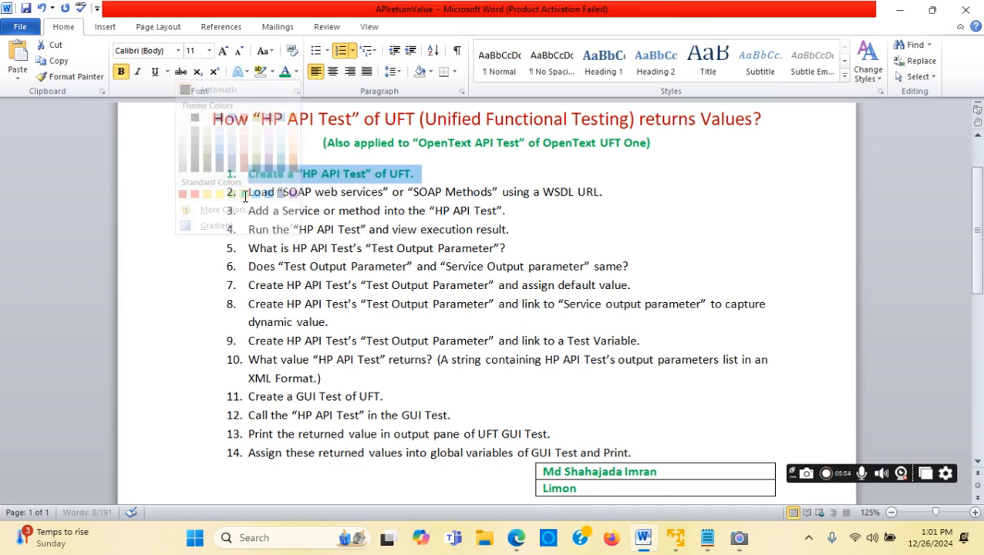
pyautogui.click(439, 227)
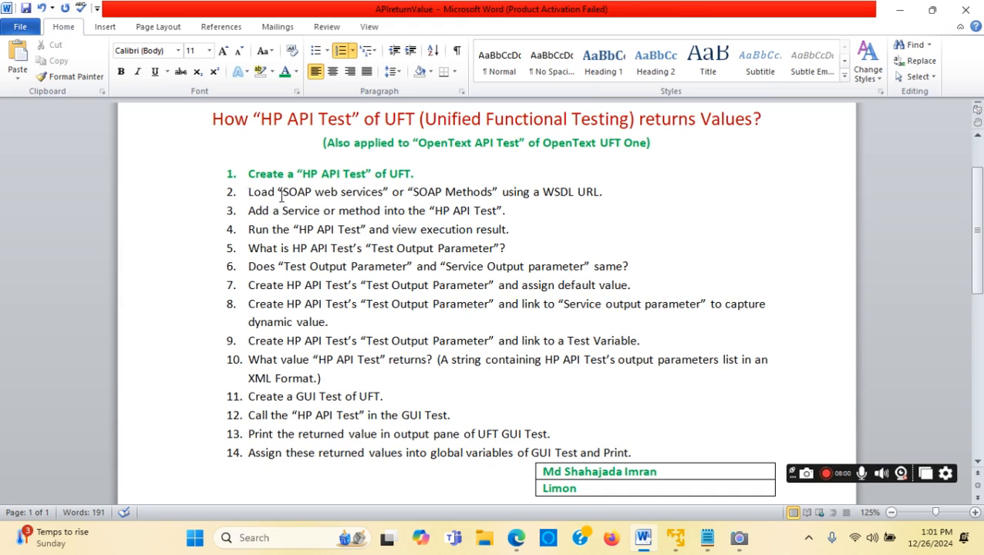
# - Examine the terms SOAP web services, SOAP Methods and WSDL URL in list item 2
pyautogui.moveTo(282, 194); pyautogui.dragTo(363, 195)
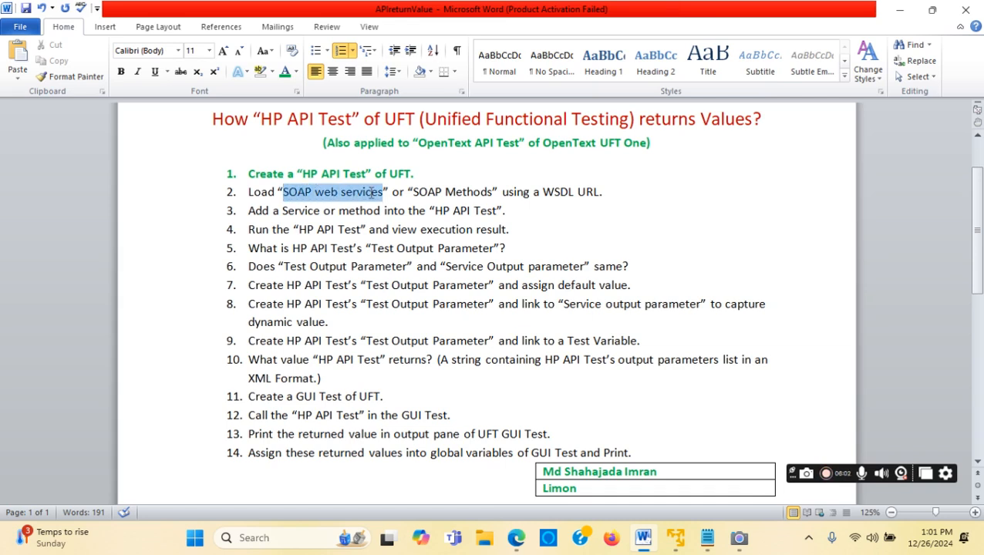
pyautogui.click(380, 193)
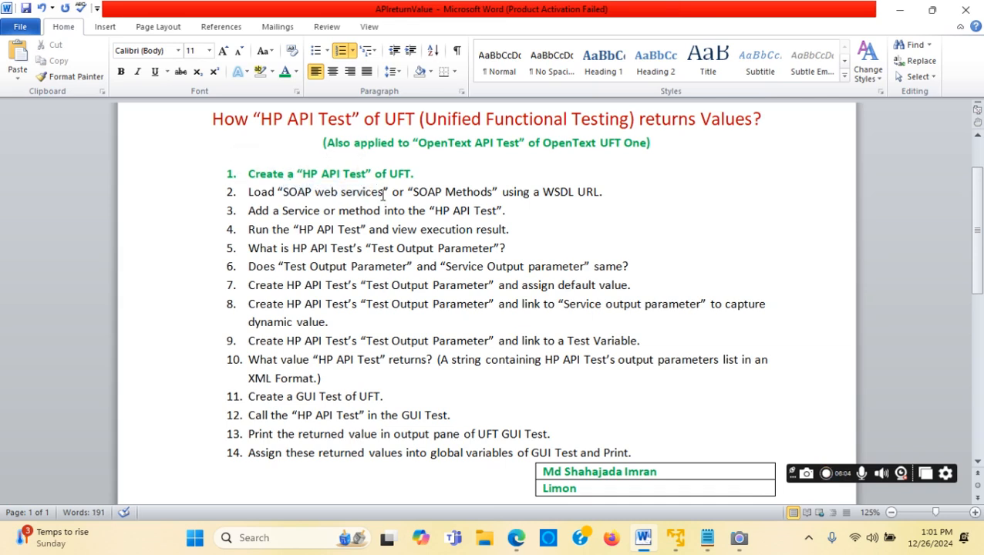
pyautogui.moveTo(284, 193); pyautogui.dragTo(469, 193)
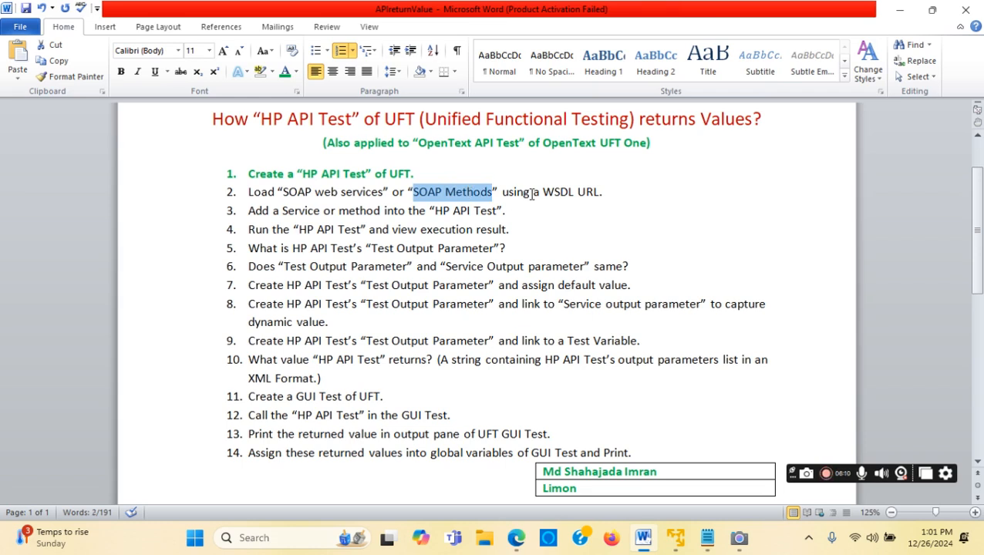
pyautogui.moveTo(534, 194); pyautogui.dragTo(590, 197)
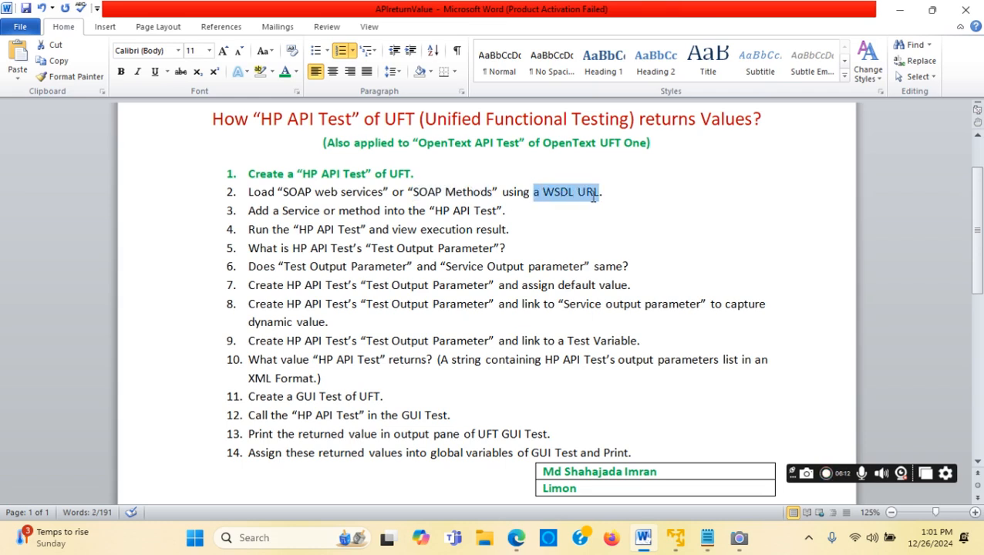
pyautogui.click(544, 210)
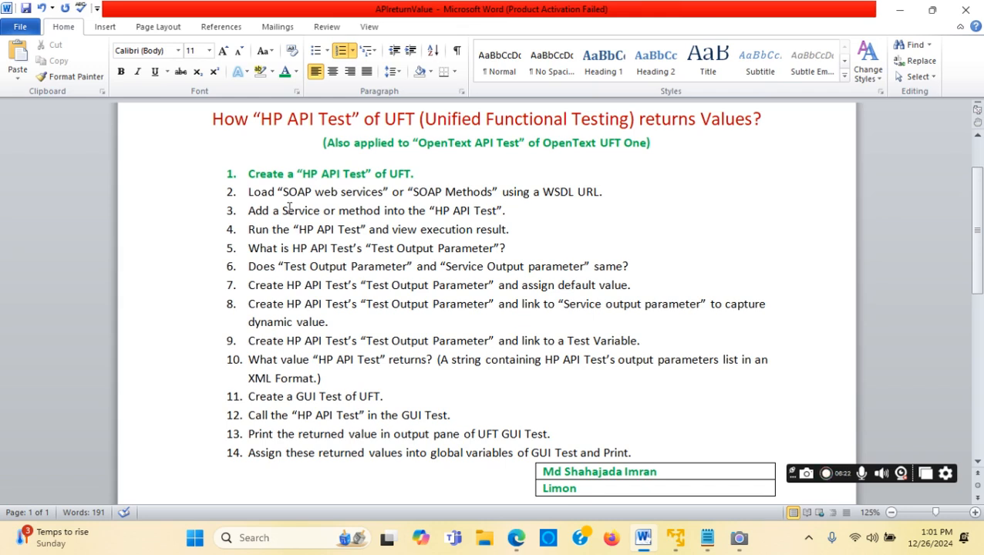
pyautogui.moveTo(281, 191); pyautogui.dragTo(369, 193)
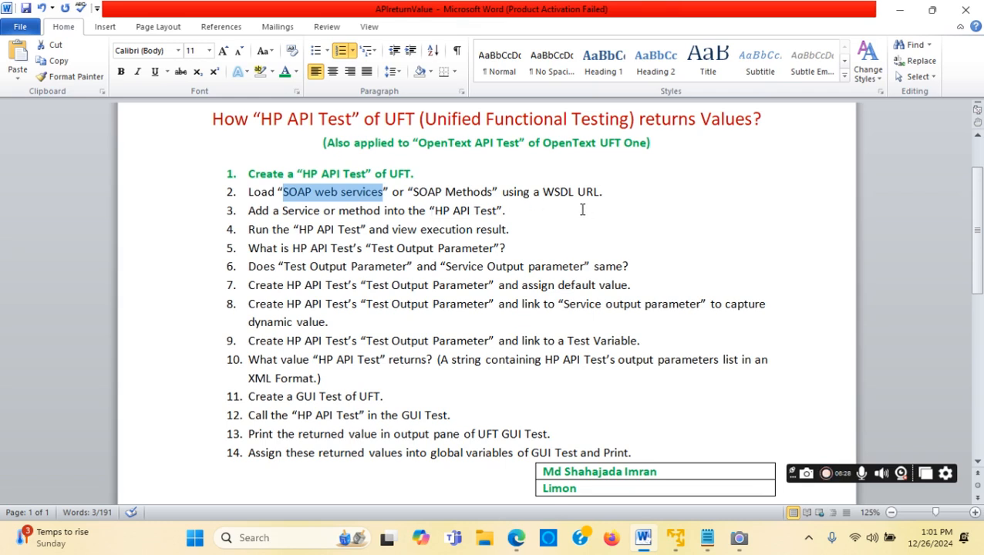
pyautogui.moveTo(544, 193); pyautogui.dragTo(598, 195)
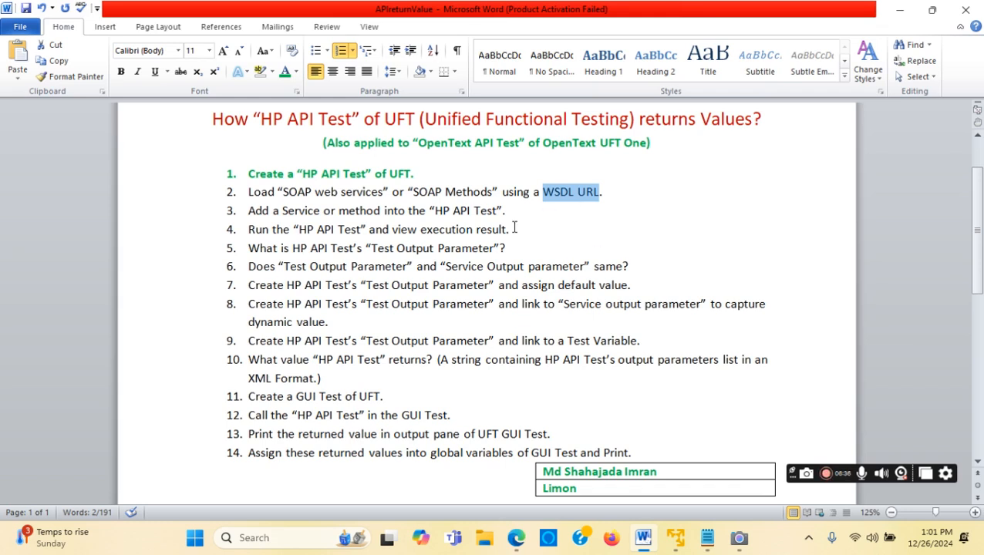
pyautogui.click(548, 216)
# - Make list item 2, about loading SOAP web services using a WSDL URL, bold
pyautogui.moveTo(611, 193); pyautogui.dragTo(250, 204)
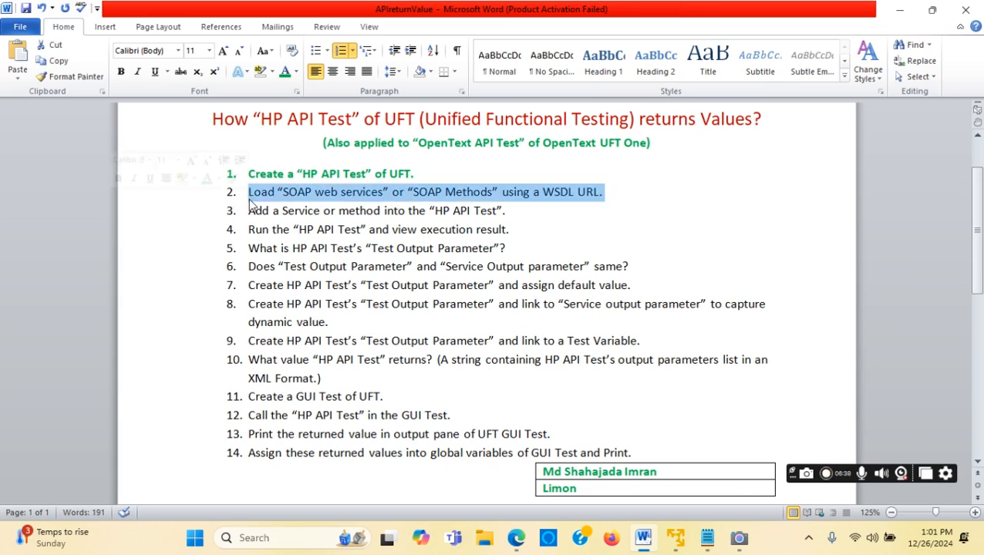
pyautogui.click(121, 71)
pyautogui.click(341, 229)
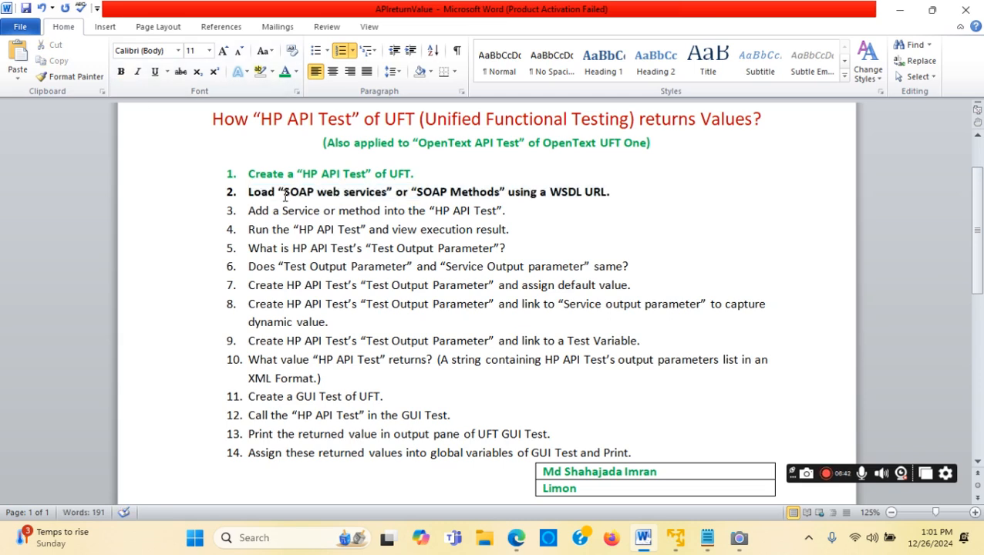
# - Review SOAP web services and WSDL in item 2 and Unified Functional Testing in the title
pyautogui.moveTo(284, 193); pyautogui.dragTo(386, 193)
pyautogui.moveTo(550, 192); pyautogui.dragTo(582, 193)
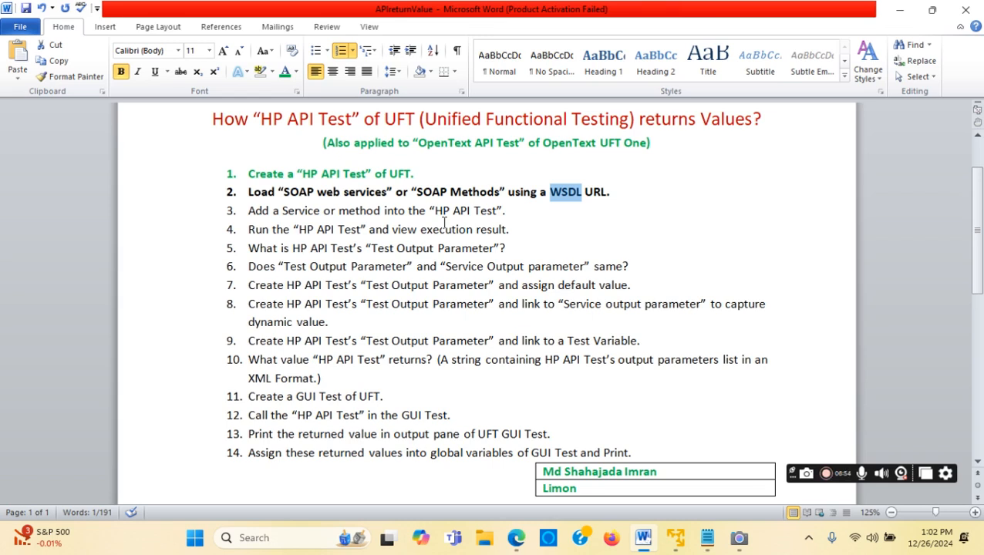
pyautogui.moveTo(384, 116); pyautogui.dragTo(595, 117)
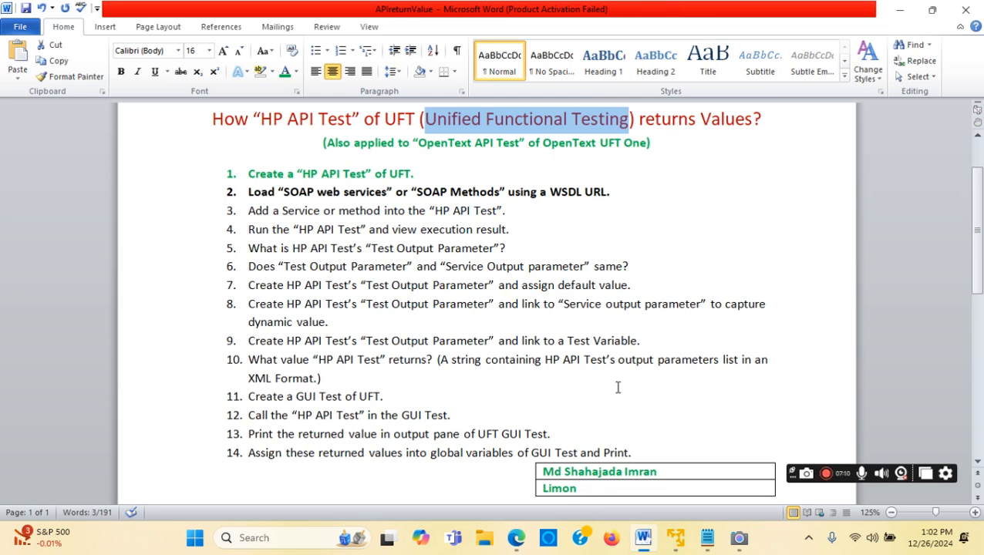
# - Switch to the Windows XP virtual machine and launch the Flight API service
pyautogui.click(675, 542)
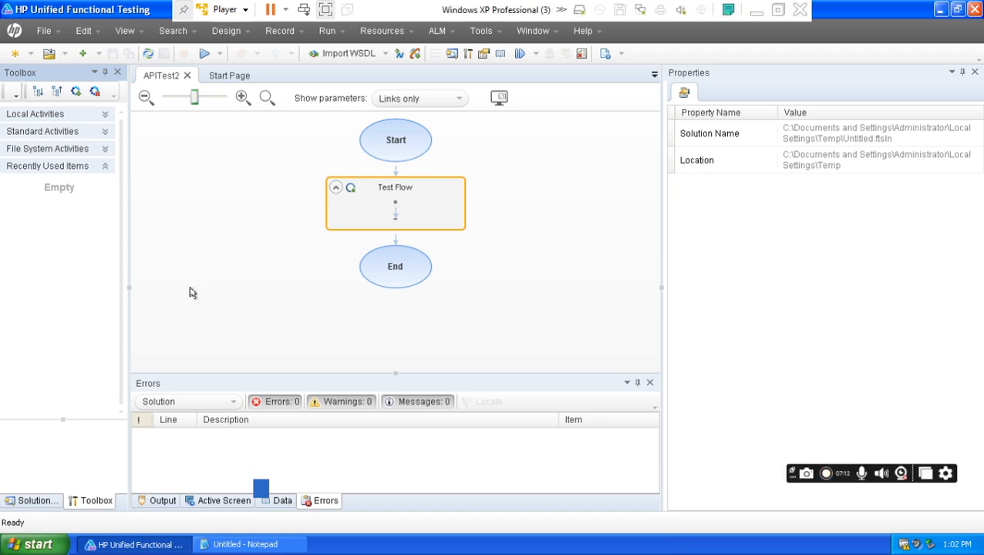
pyautogui.click(18, 548)
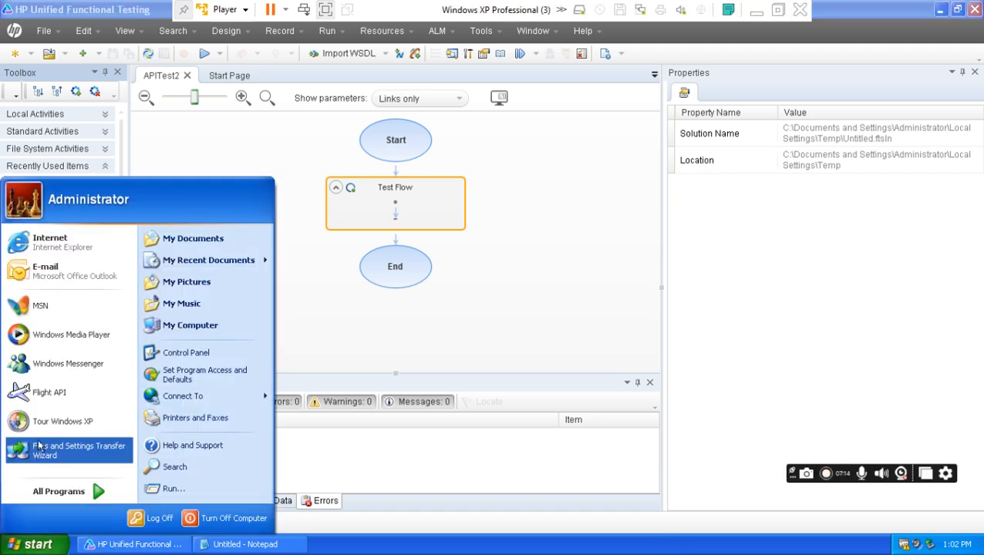
pyautogui.click(53, 397)
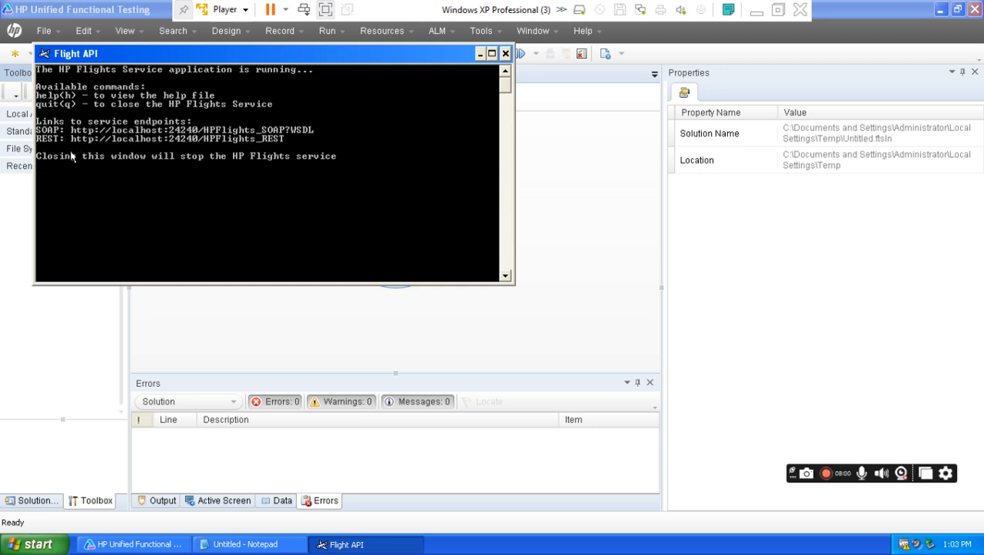
# - Return to the Word document and review the phrase SOAP web services in list item 2
pyautogui.click(755, 9)
pyautogui.click(351, 201)
pyautogui.moveTo(315, 192); pyautogui.dragTo(284, 193)
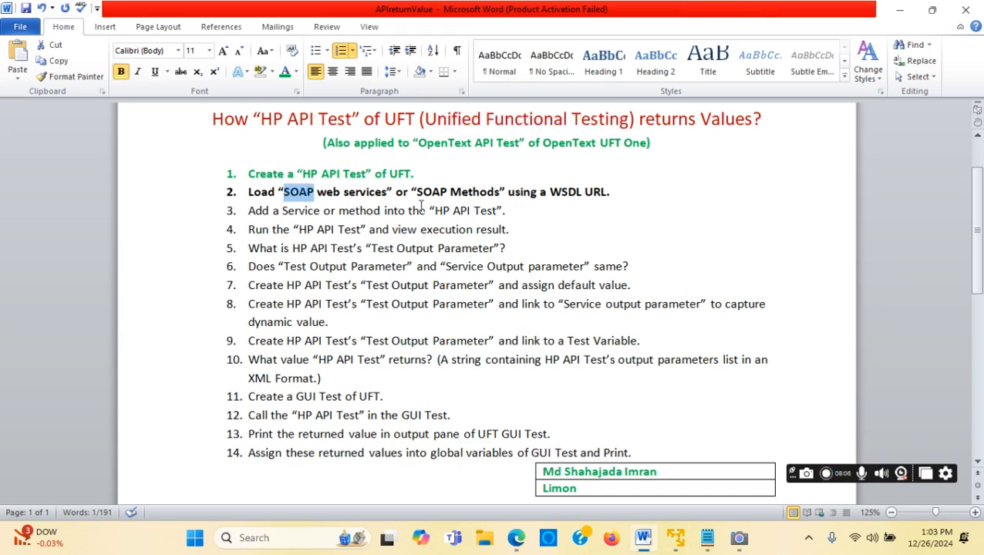
pyautogui.click(329, 193)
pyautogui.moveTo(284, 193); pyautogui.dragTo(385, 192)
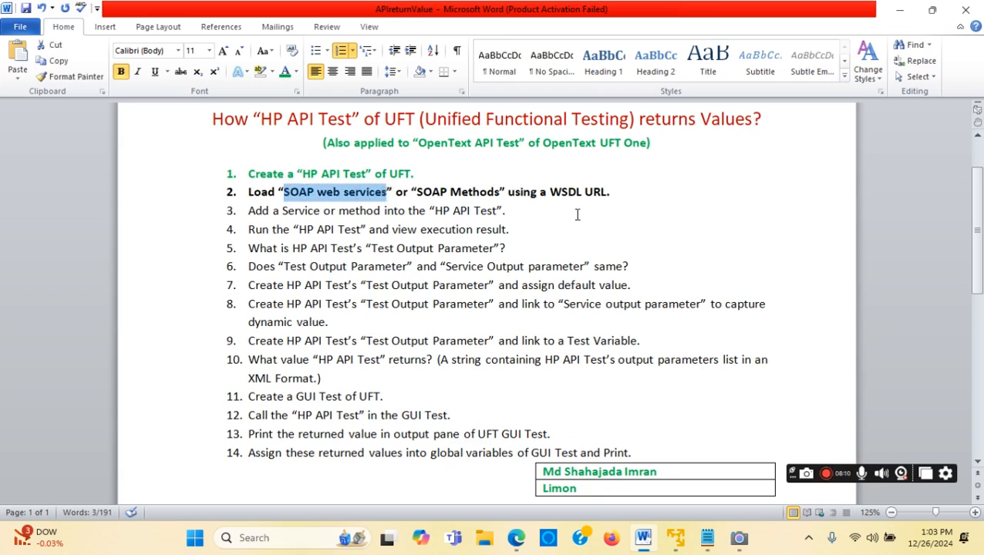
pyautogui.click(678, 544)
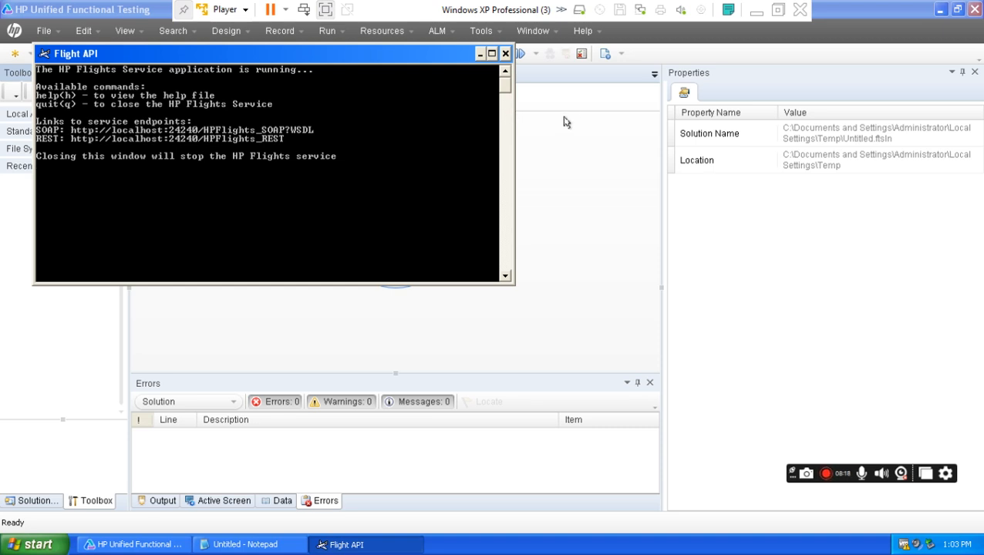
pyautogui.click(356, 95)
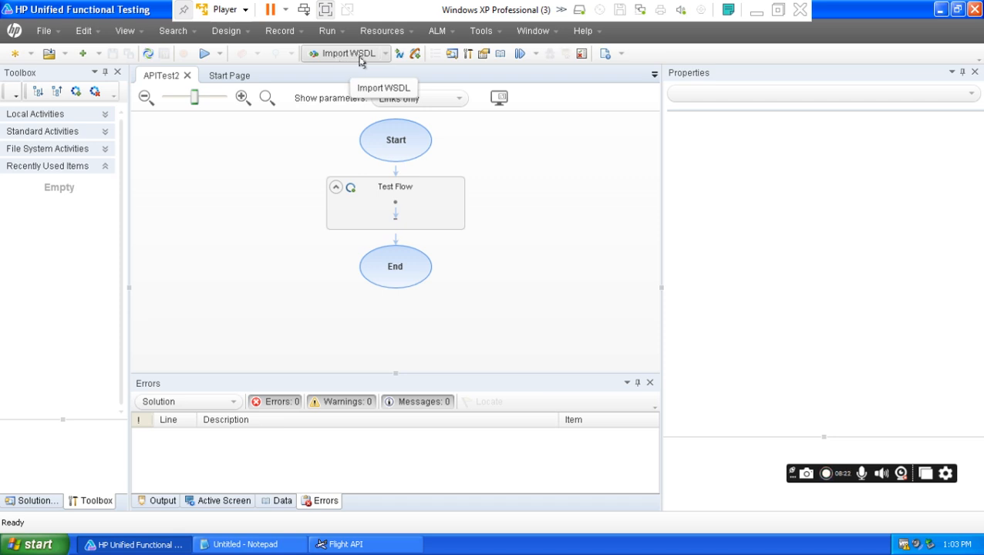
pyautogui.click(357, 60)
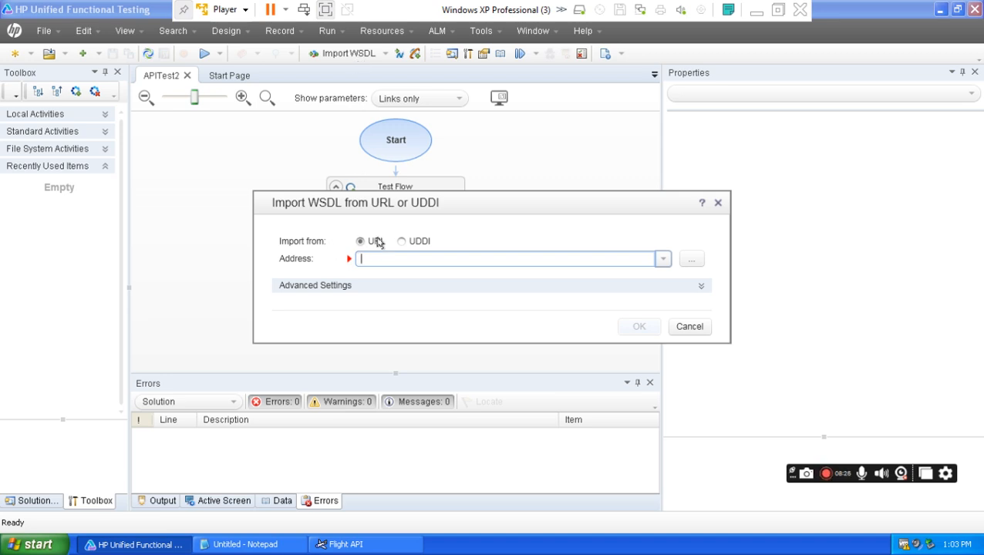
pyautogui.click(356, 545)
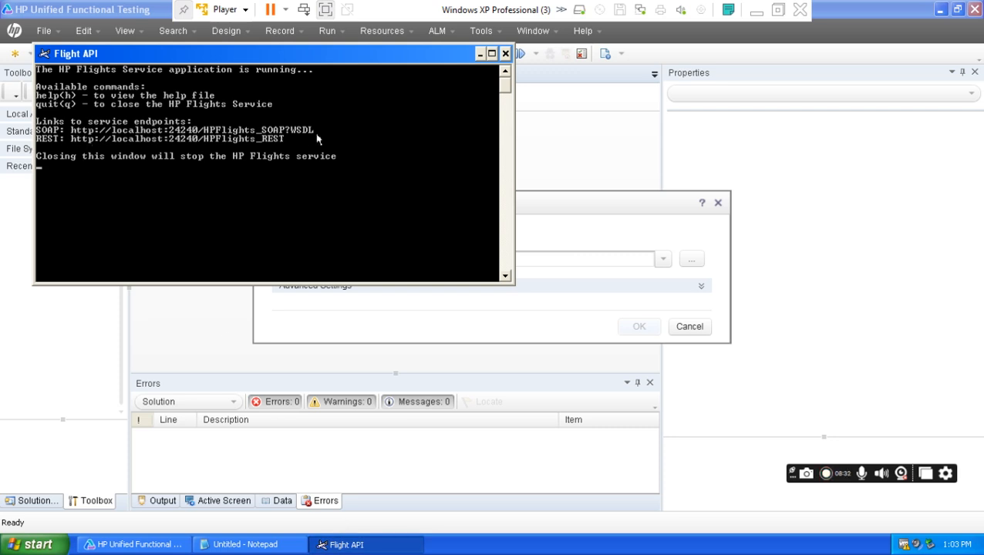
pyautogui.click(569, 208)
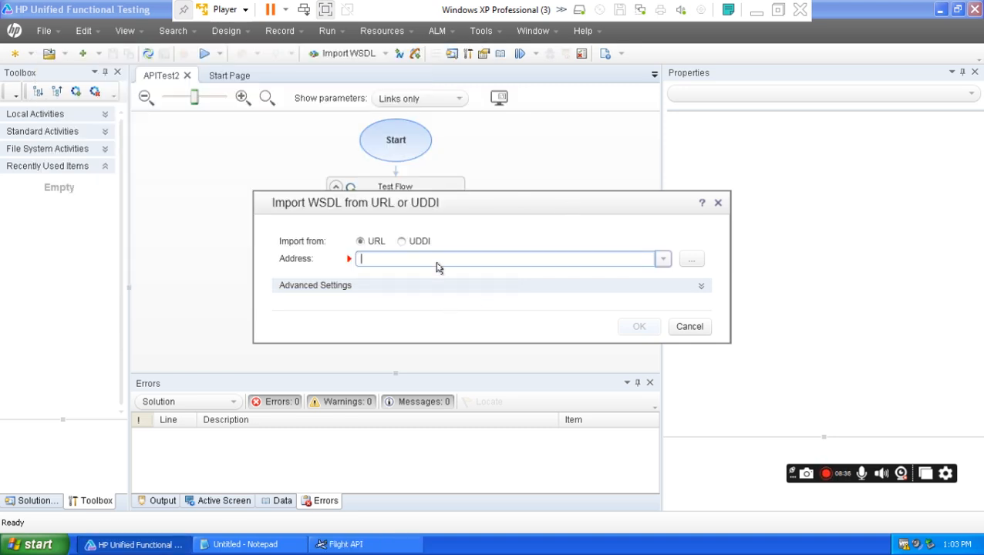
pyautogui.write('h')
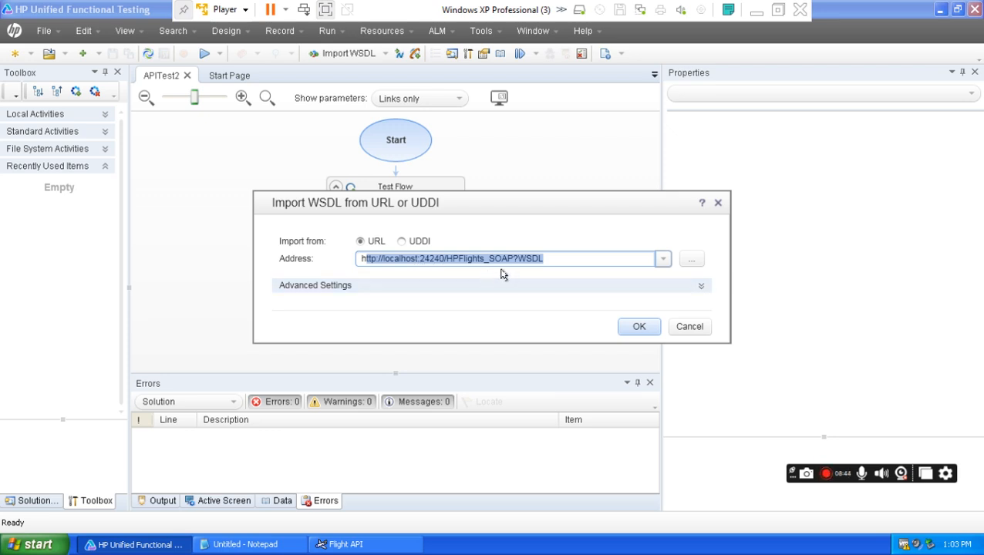
# - Compare the import address with the SOAP endpoint in the Flight API window and import the WSDL into APITest2
pyautogui.click(355, 548)
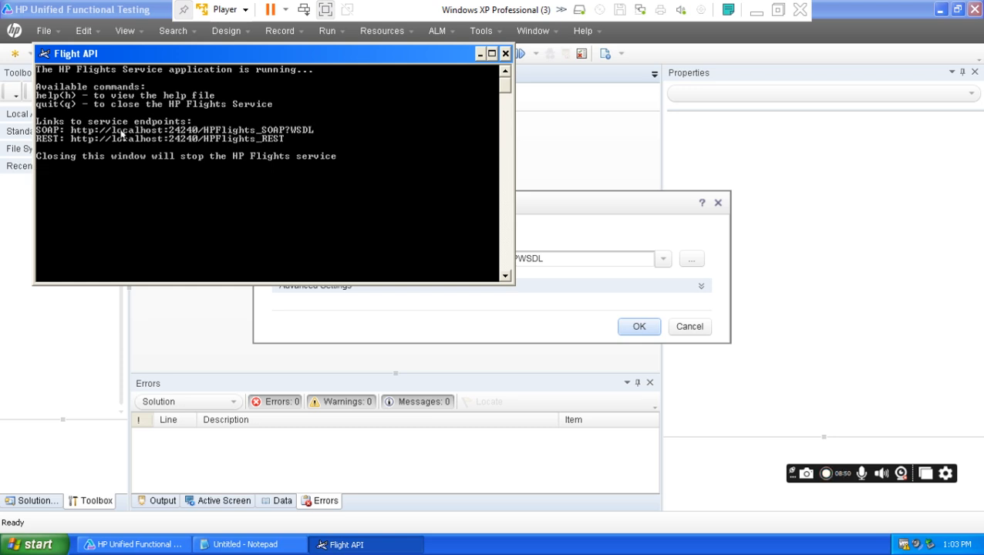
pyautogui.click(480, 56)
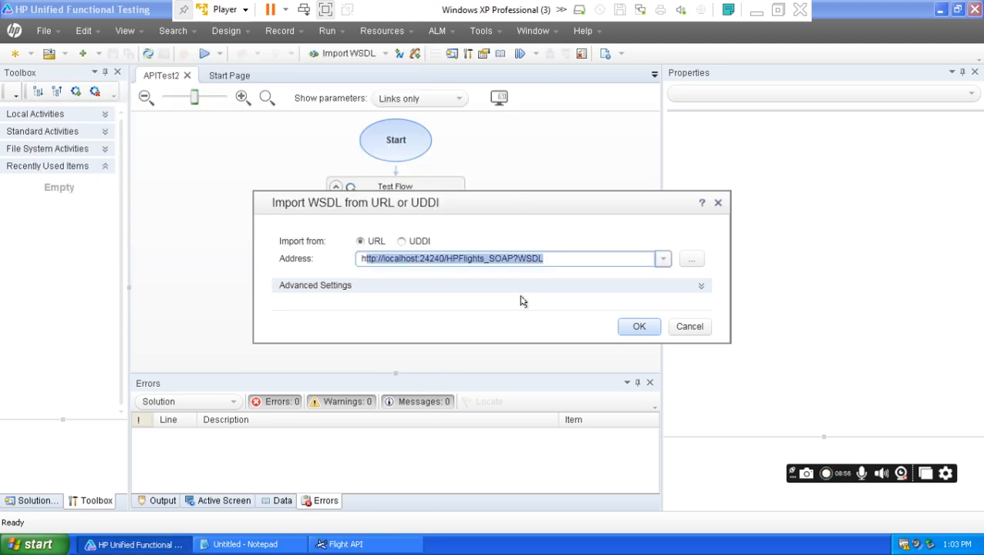
pyautogui.click(569, 259)
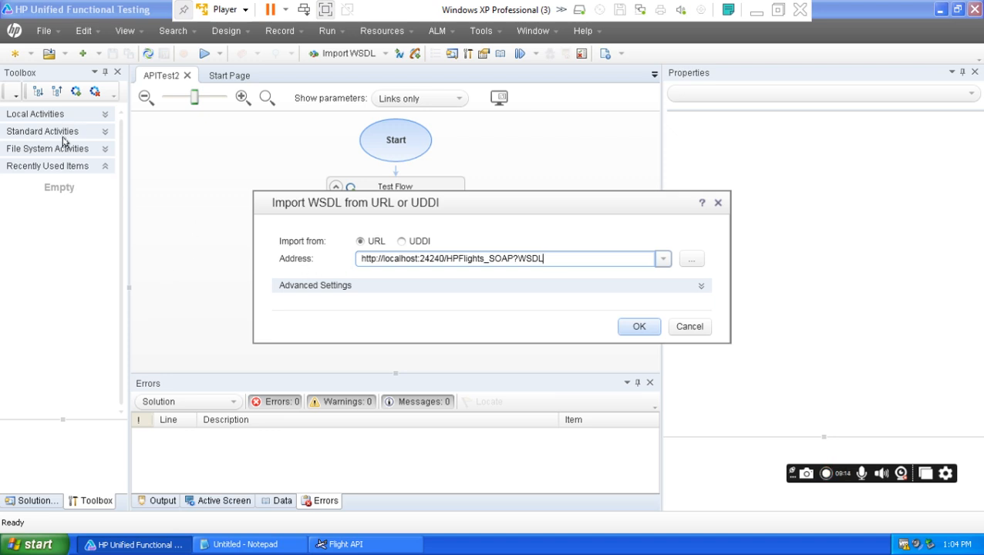
pyautogui.click(640, 328)
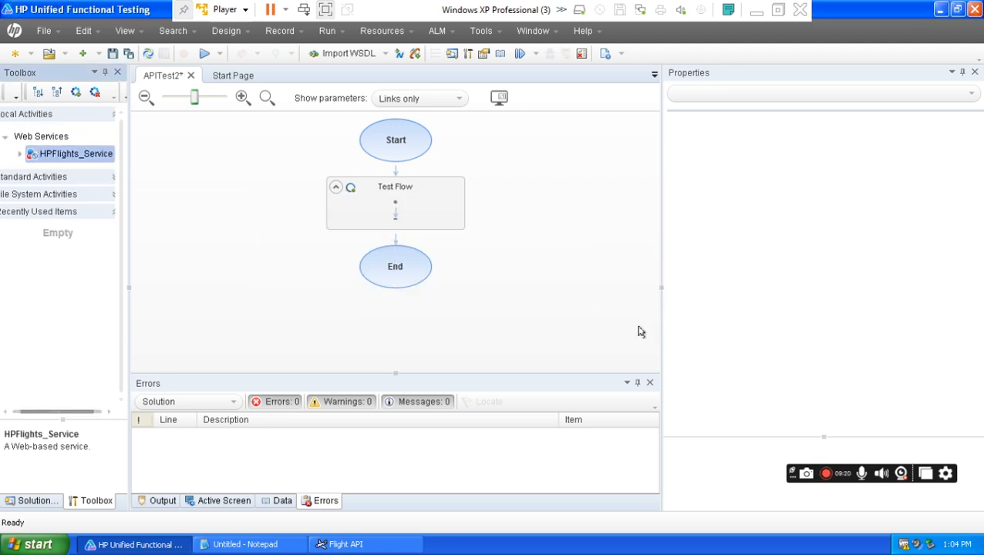
# - Expand HPFlights_Service down to its methods and widen the Toolbox so their names are readable
pyautogui.click(19, 154)
pyautogui.click(32, 171)
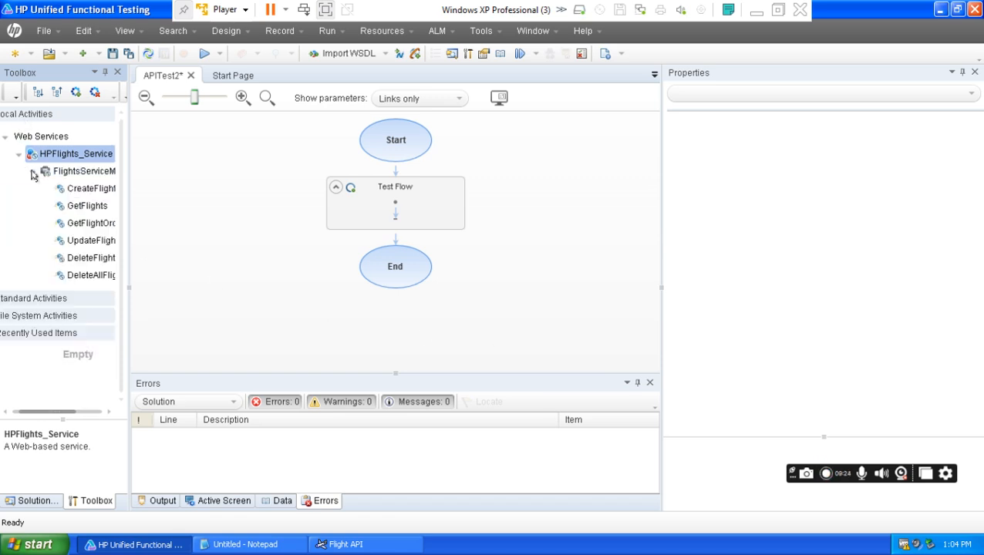
pyautogui.moveTo(127, 208); pyautogui.dragTo(190, 208)
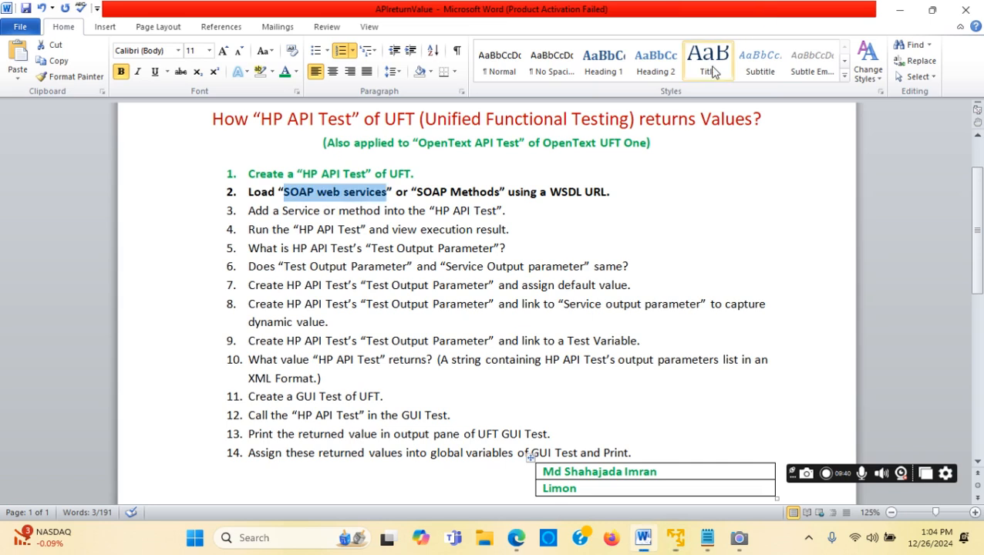
# - Switch to the Word document and review SOAP web services and WSDL URL in list item 2
pyautogui.click(756, 9)
pyautogui.click(300, 209)
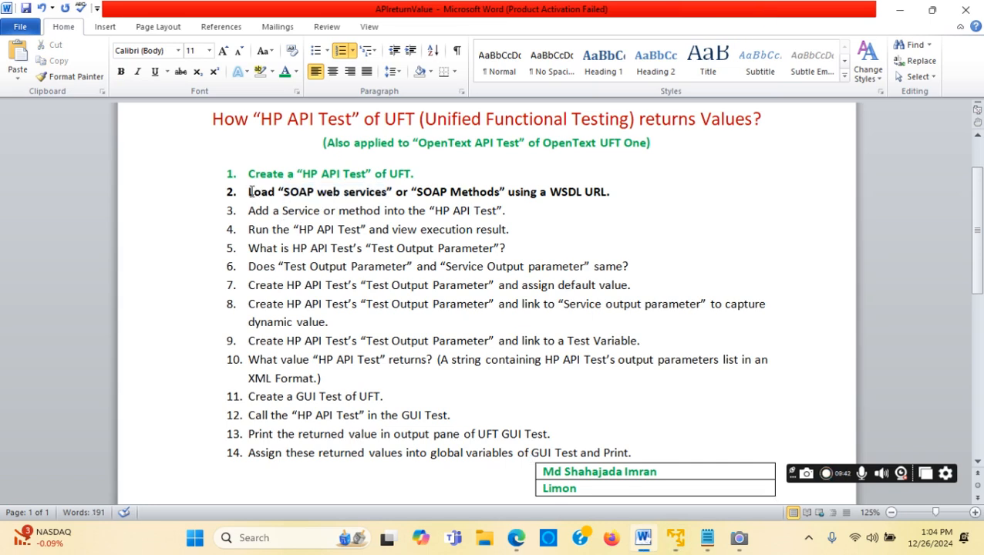
pyautogui.moveTo(284, 192); pyautogui.dragTo(387, 191)
pyautogui.moveTo(551, 192); pyautogui.dragTo(577, 197)
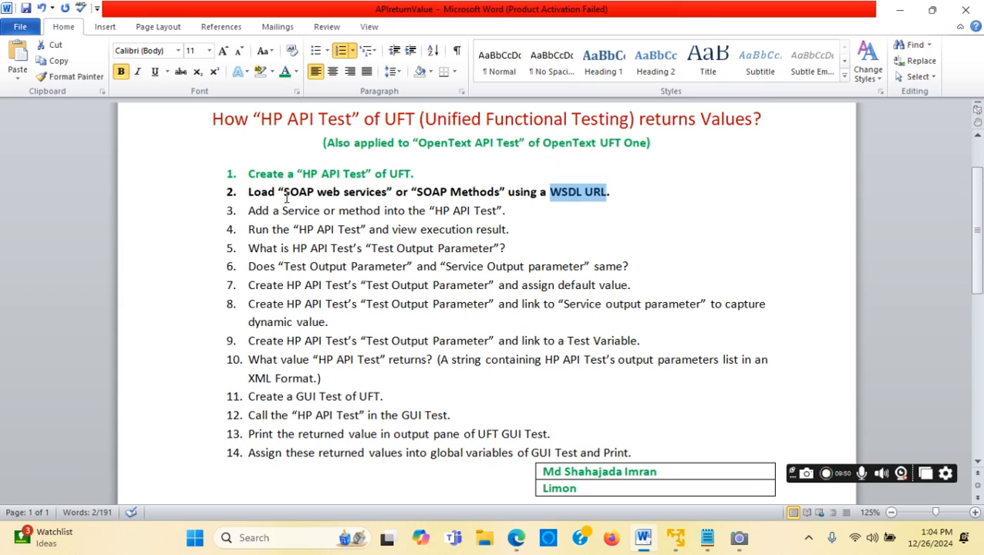
# - Colour the text of list item 2, about loading SOAP web services using a WSDL URL, green
pyautogui.click(632, 206)
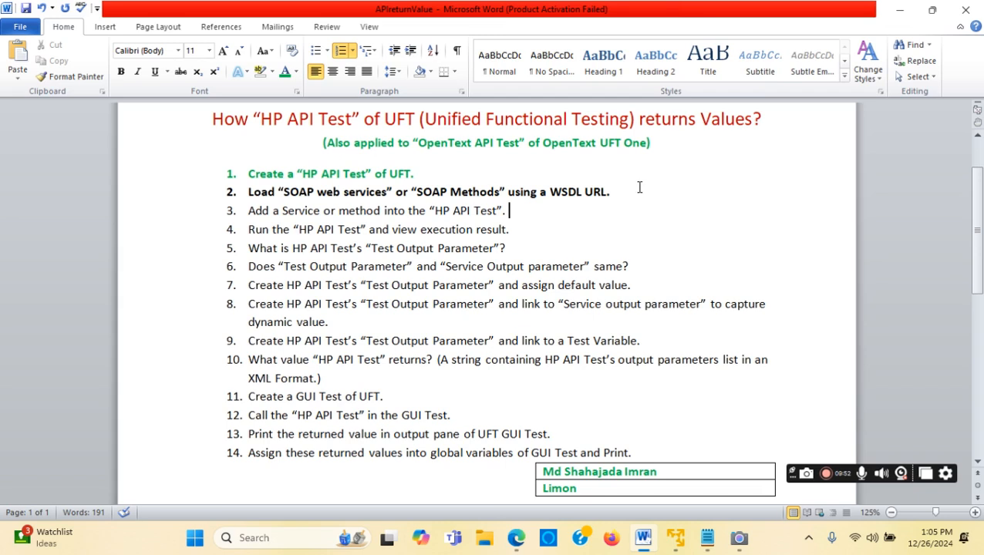
pyautogui.moveTo(624, 192); pyautogui.dragTo(245, 193)
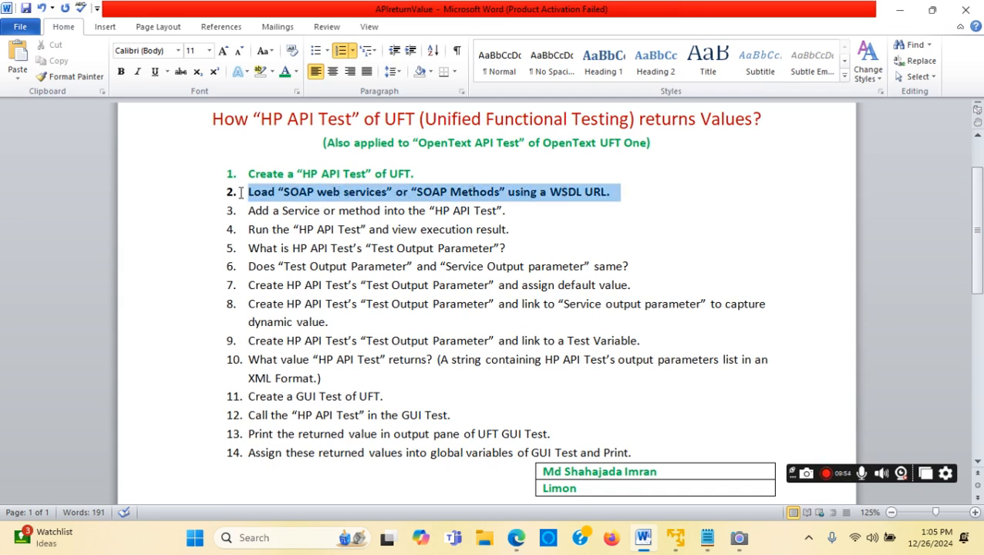
pyautogui.click(285, 71)
pyautogui.click(545, 231)
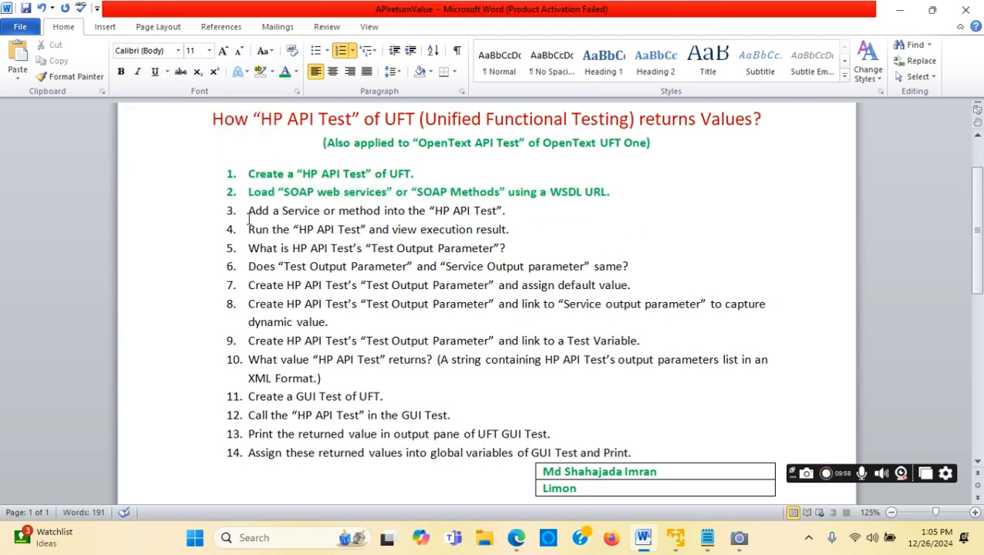
# - Review list item 3 about adding a service or method into the HP API Test and make it bold
pyautogui.moveTo(247, 210); pyautogui.dragTo(320, 212)
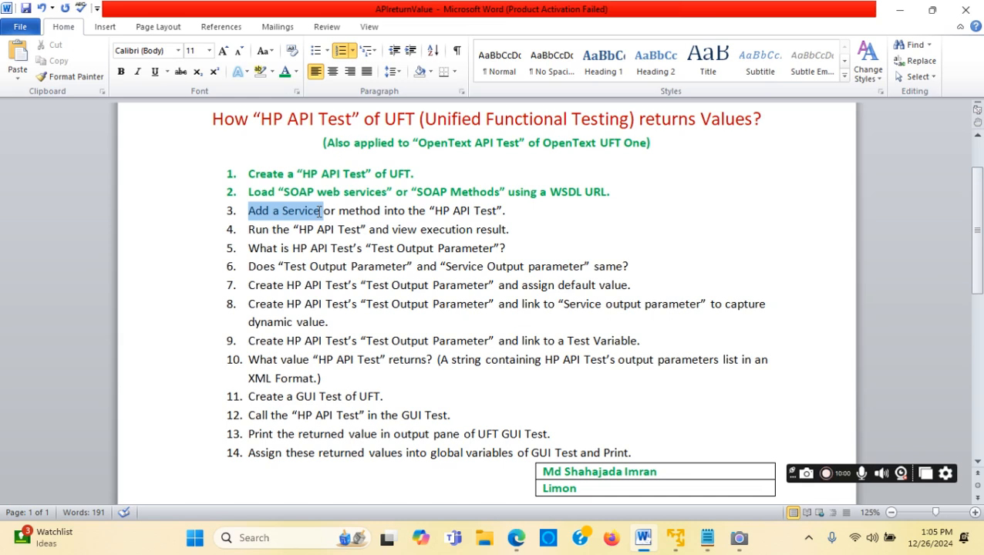
pyautogui.click(284, 216)
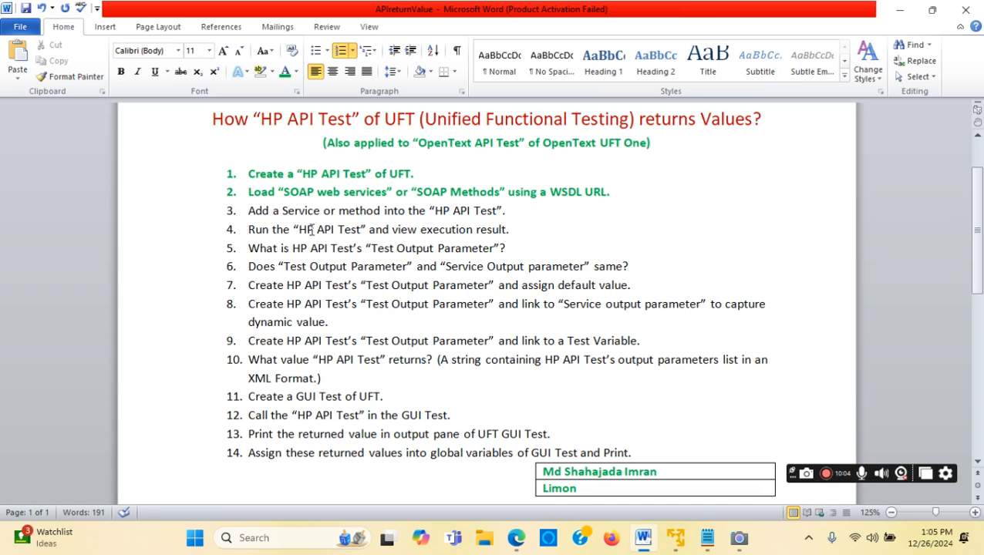
pyautogui.moveTo(380, 210); pyautogui.dragTo(348, 212)
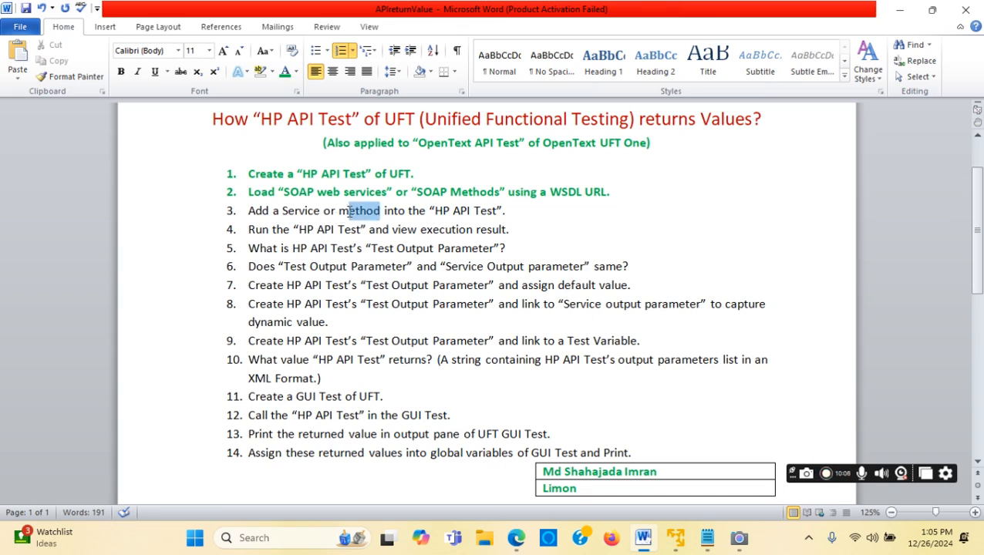
pyautogui.click(676, 539)
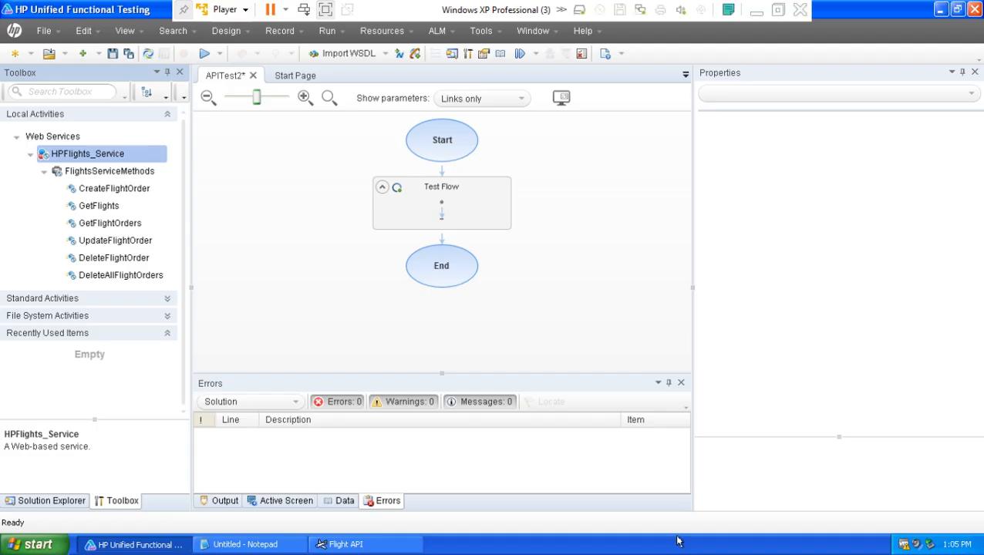
pyautogui.moveTo(511, 216); pyautogui.dragTo(244, 211)
pyautogui.click(121, 72)
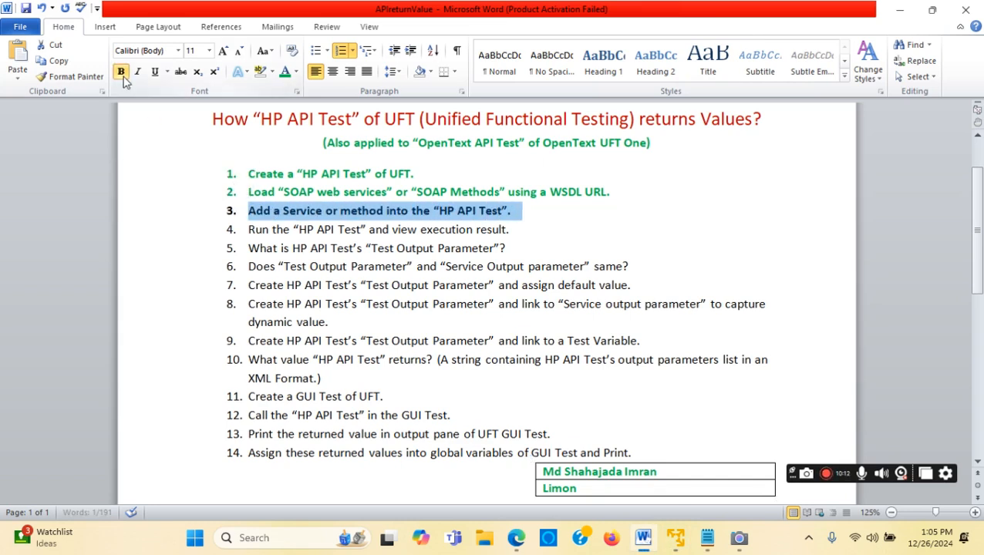
pyautogui.click(409, 284)
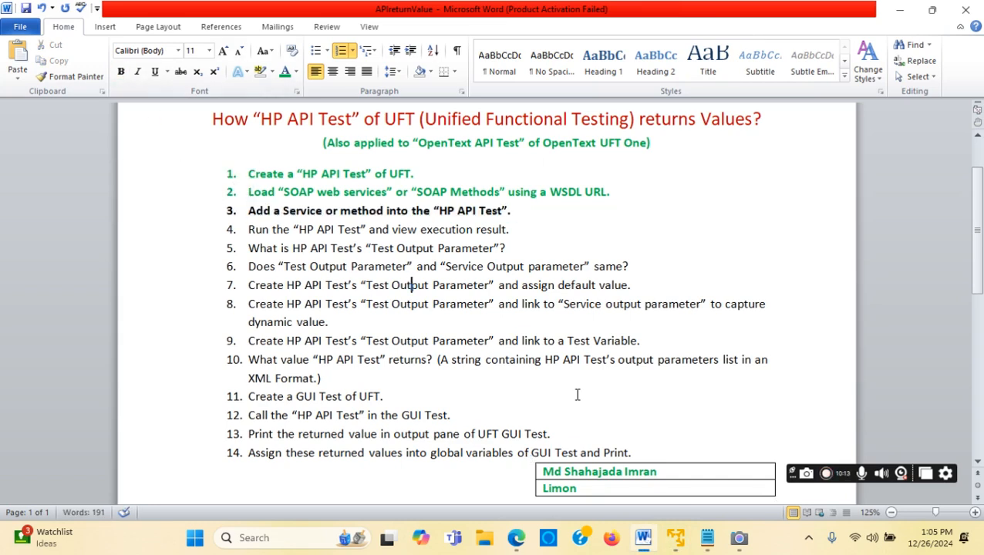
# - Switch to UFT in the virtual machine and add the CreateFlightOrder method to the Test Flow of APITest2
pyautogui.click(676, 543)
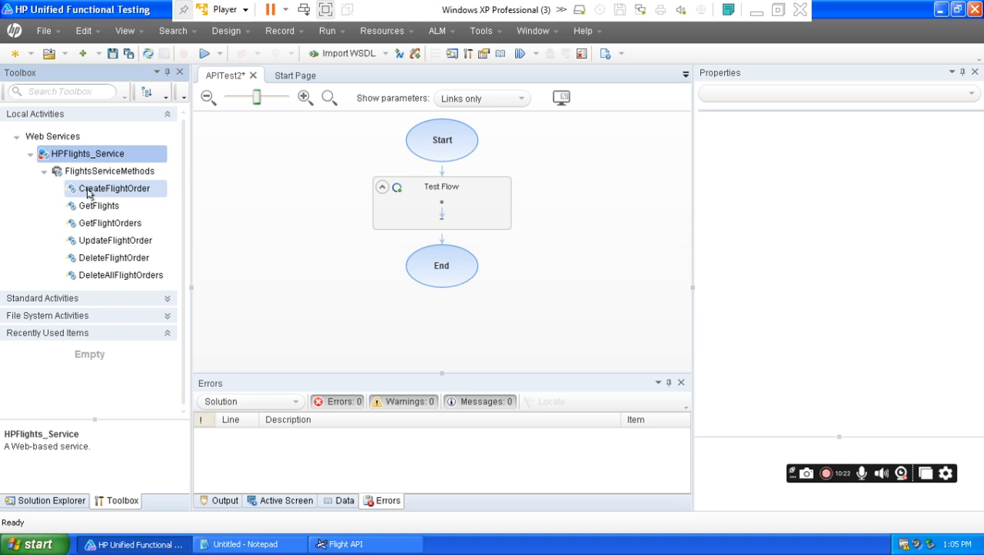
pyautogui.click(118, 191)
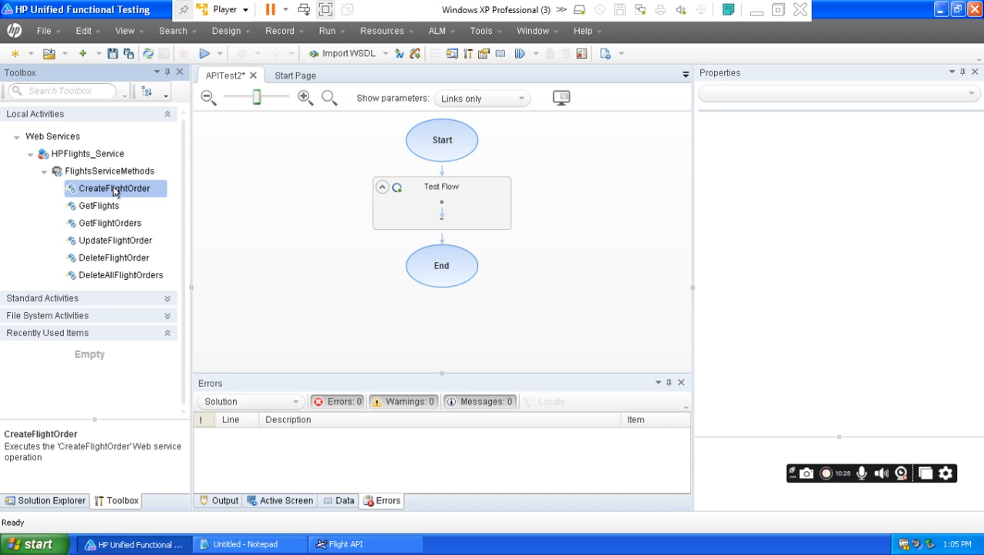
pyautogui.moveTo(116, 192); pyautogui.dragTo(461, 219)
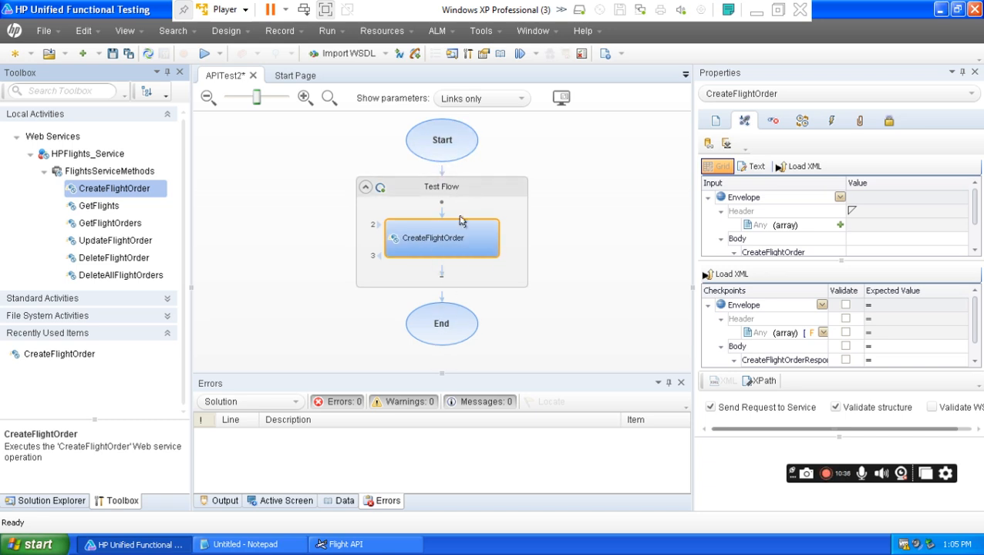
# - Widen the Properties pane and examine the properties of the Start, Test Flow and CreateFlightOrder elements
pyautogui.moveTo(646, 215)
pyautogui.mouseDown()
pyautogui.moveTo(632, 215)
pyautogui.moveTo(633, 225)
pyautogui.mouseUp()
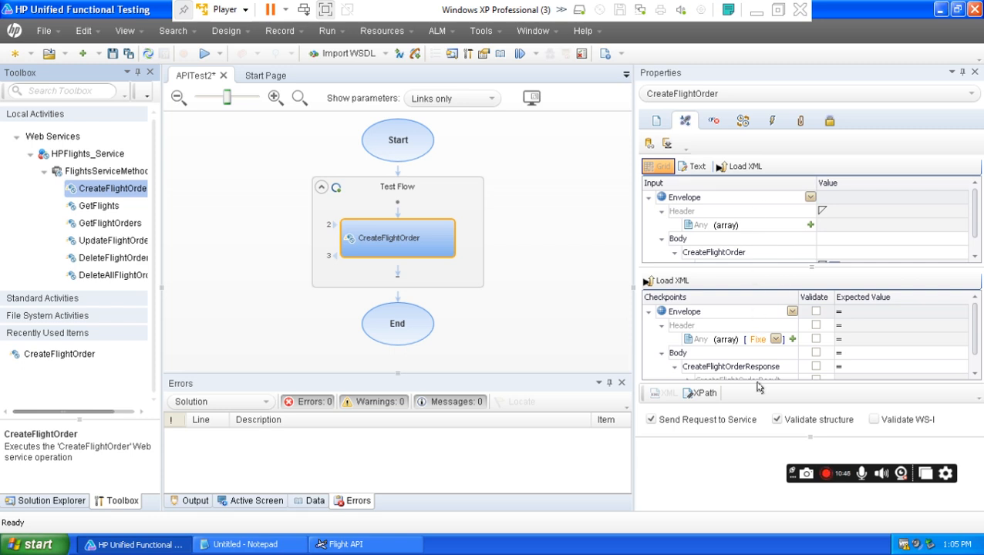
pyautogui.moveTo(974, 222); pyautogui.dragTo(970, 197)
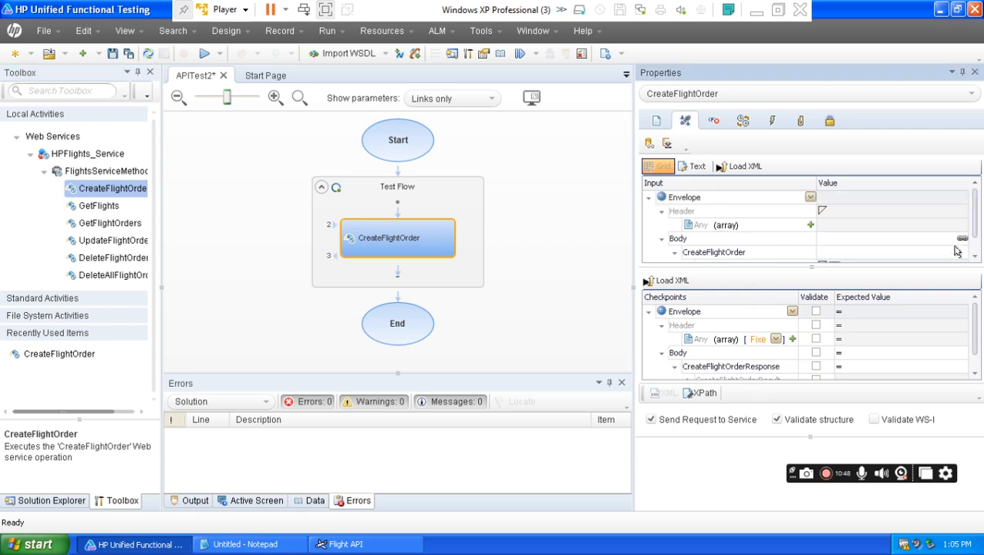
pyautogui.click(396, 149)
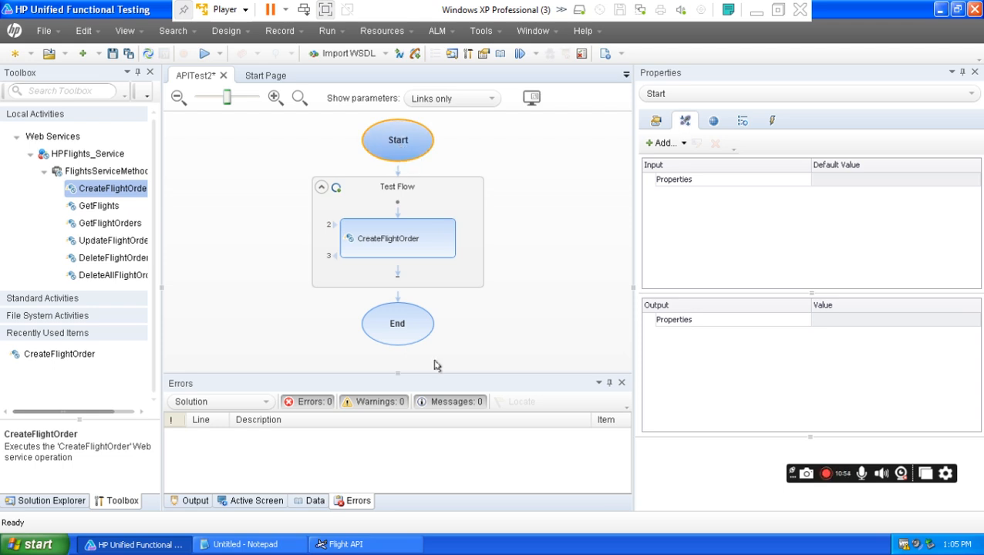
pyautogui.click(417, 192)
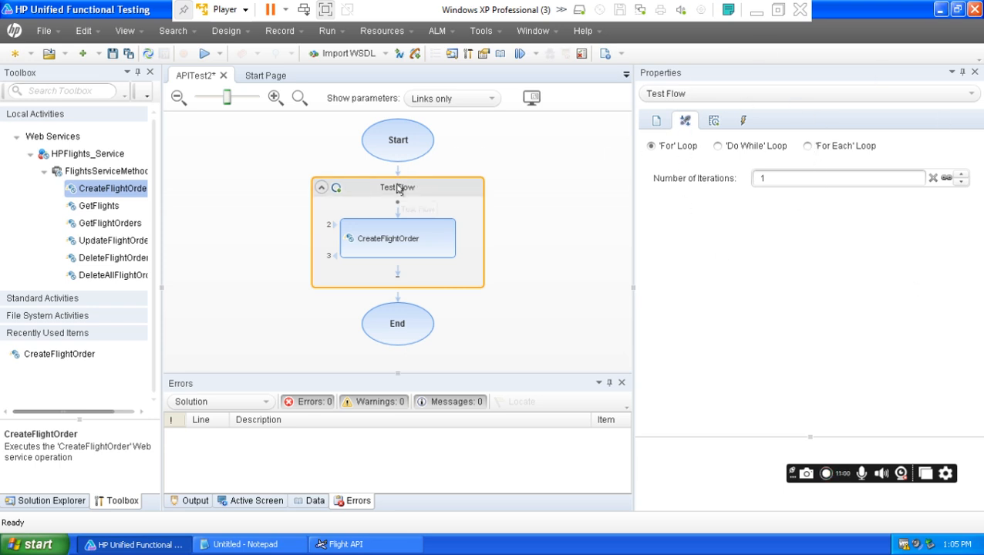
pyautogui.click(390, 244)
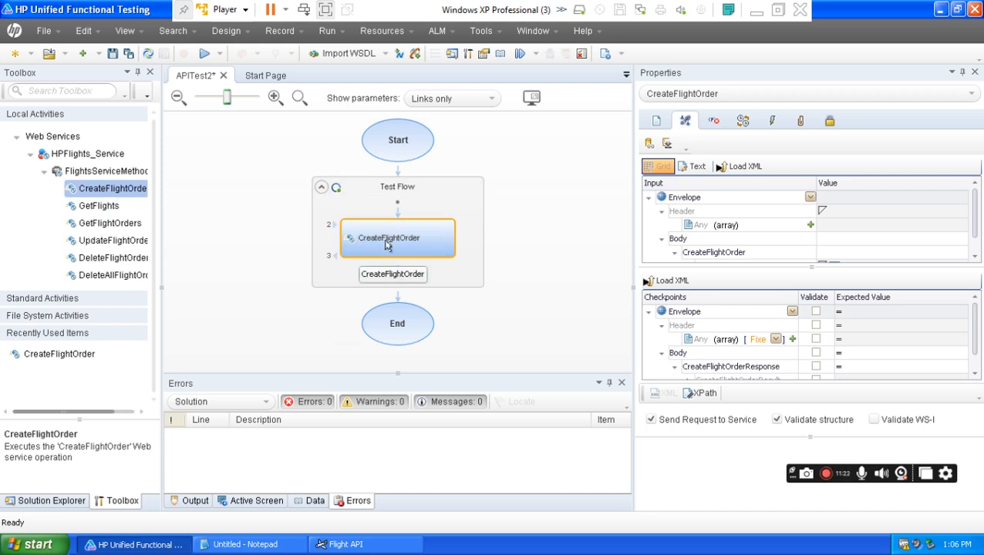
# - Switch back to the Word document and colour the text of list item 3 green
pyautogui.click(758, 10)
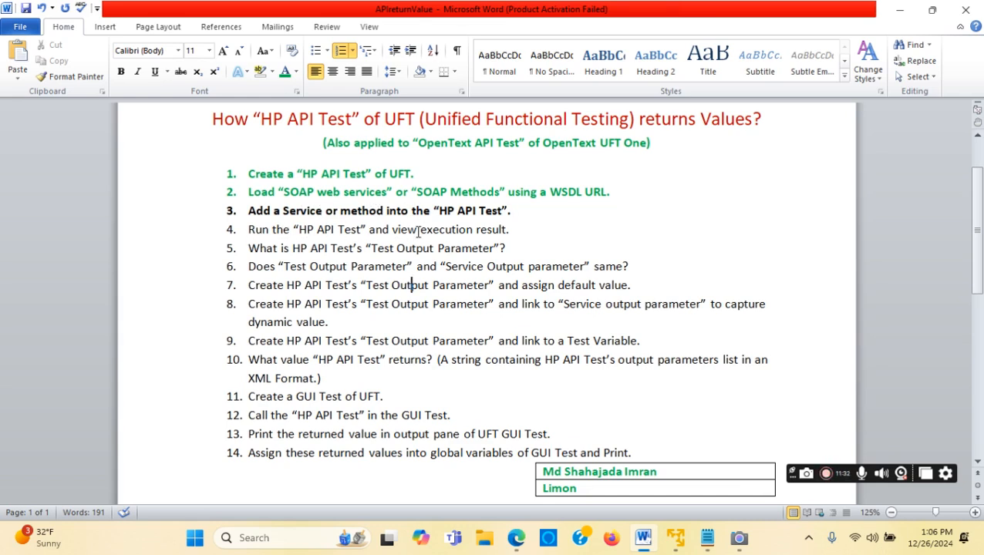
pyautogui.moveTo(522, 232); pyautogui.dragTo(259, 231)
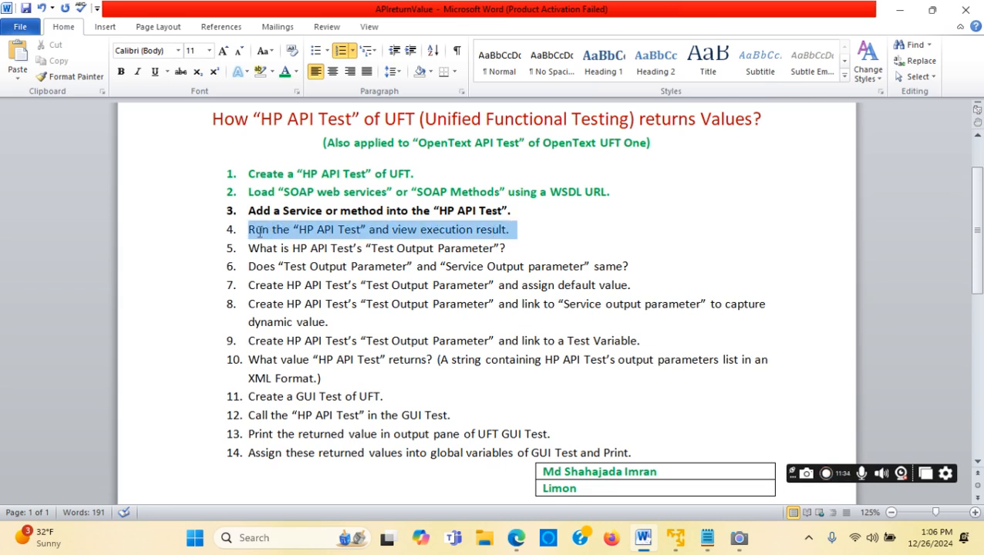
pyautogui.moveTo(526, 212); pyautogui.dragTo(247, 211)
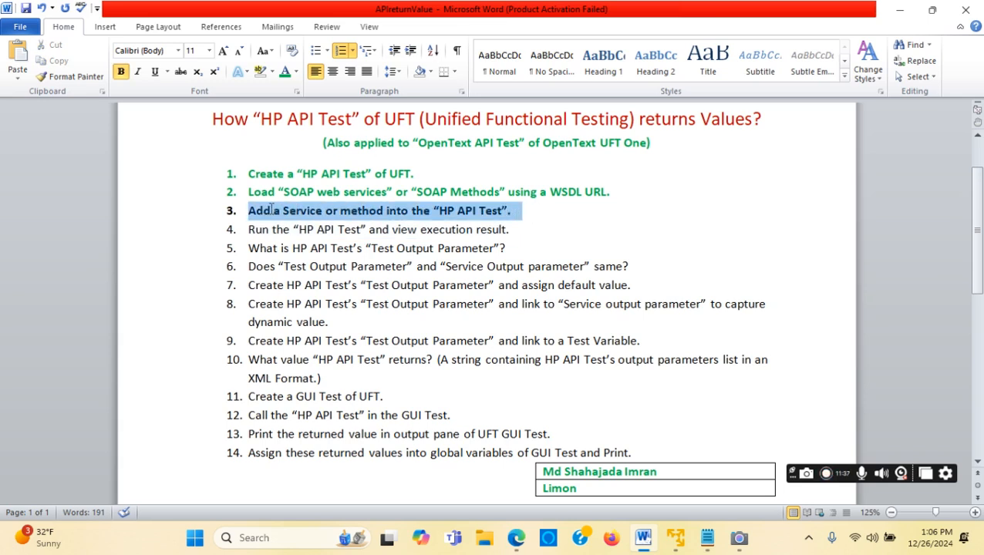
pyautogui.click(285, 71)
pyautogui.click(542, 230)
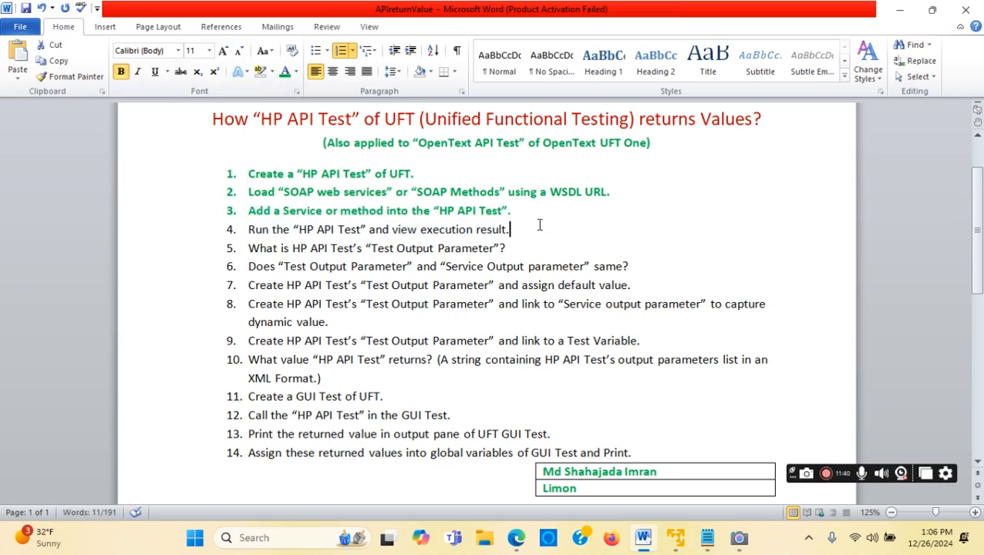
# - Switch to UFT and examine the output parameters under CreateFlightOrderResponse in the checkpoints of CreateFlightOrder
pyautogui.click(678, 542)
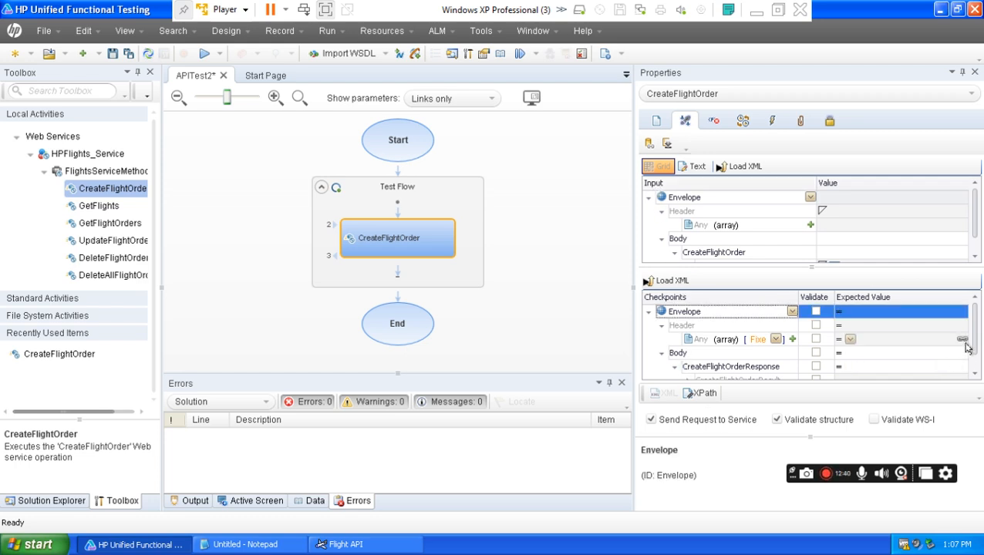
pyautogui.click(974, 373)
pyautogui.click(687, 368)
pyautogui.moveTo(977, 339); pyautogui.dragTo(976, 366)
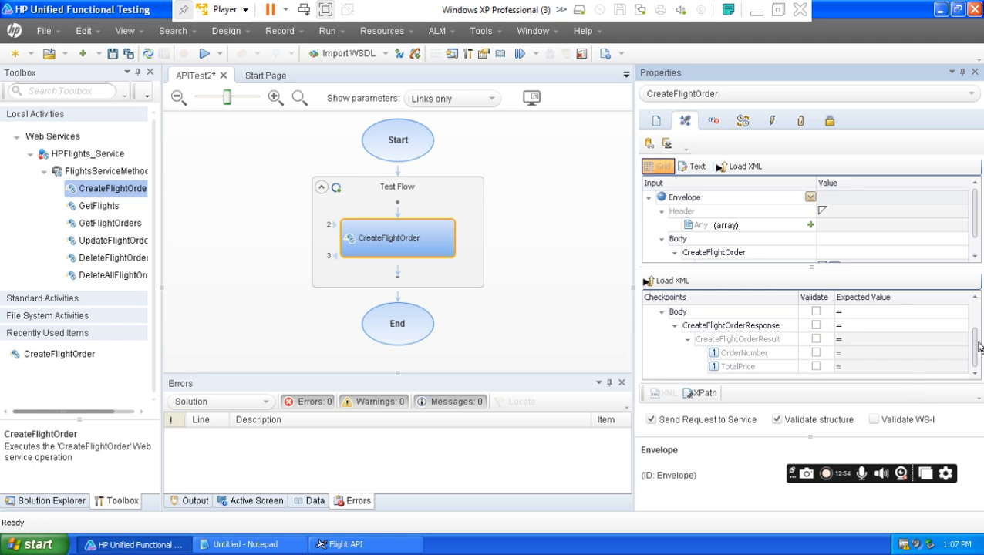
pyautogui.scroll(2, 977, 347)
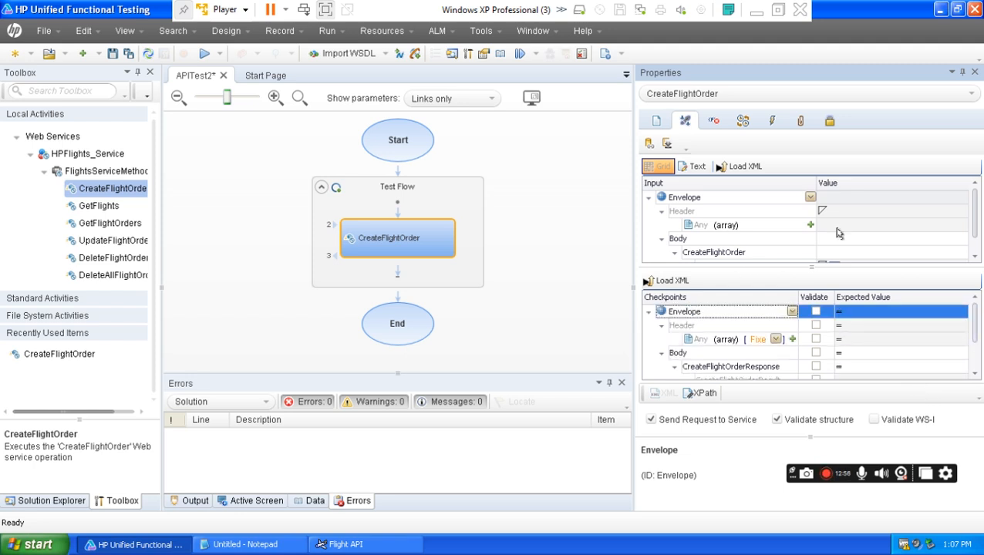
# - Enlarge the input grid of CreateFlightOrder and expand FlightOrder down to its NumberOfTickets parameter
pyautogui.moveTo(976, 220); pyautogui.dragTo(976, 248)
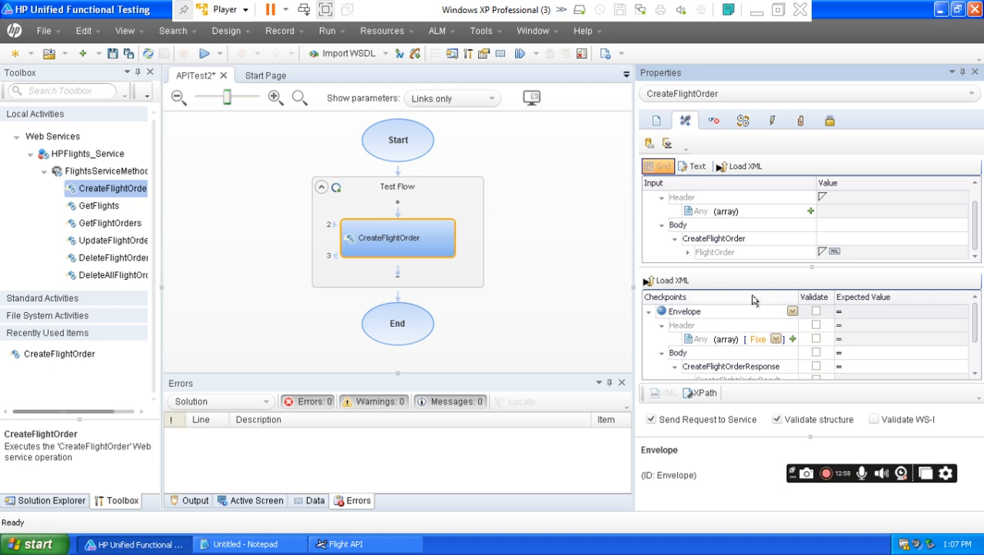
pyautogui.moveTo(782, 268); pyautogui.dragTo(777, 330)
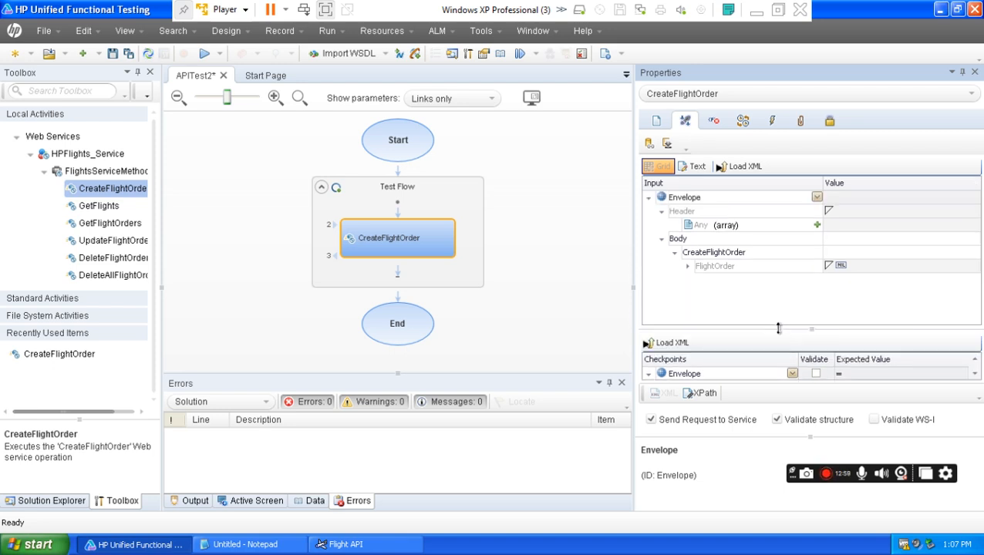
pyautogui.click(687, 267)
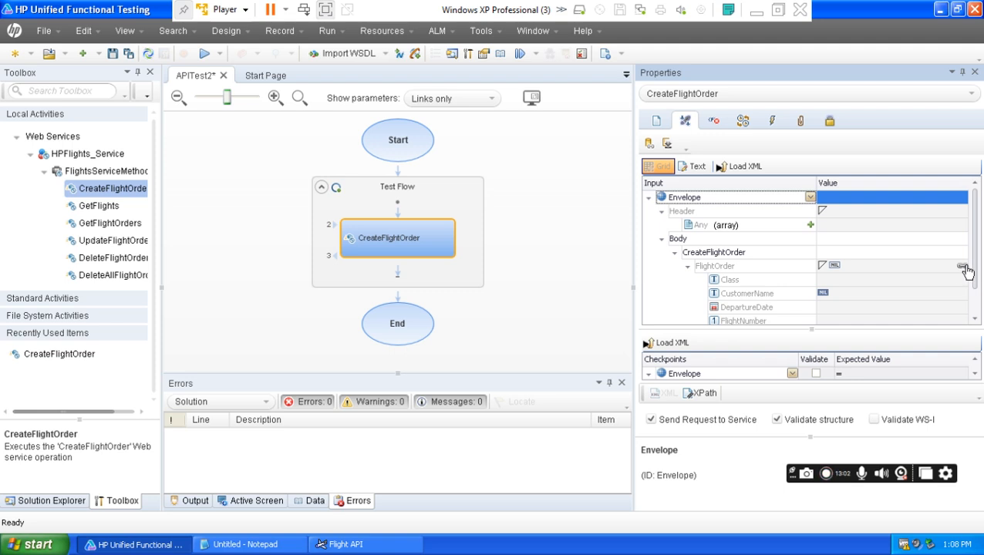
pyautogui.moveTo(973, 262); pyautogui.dragTo(975, 301)
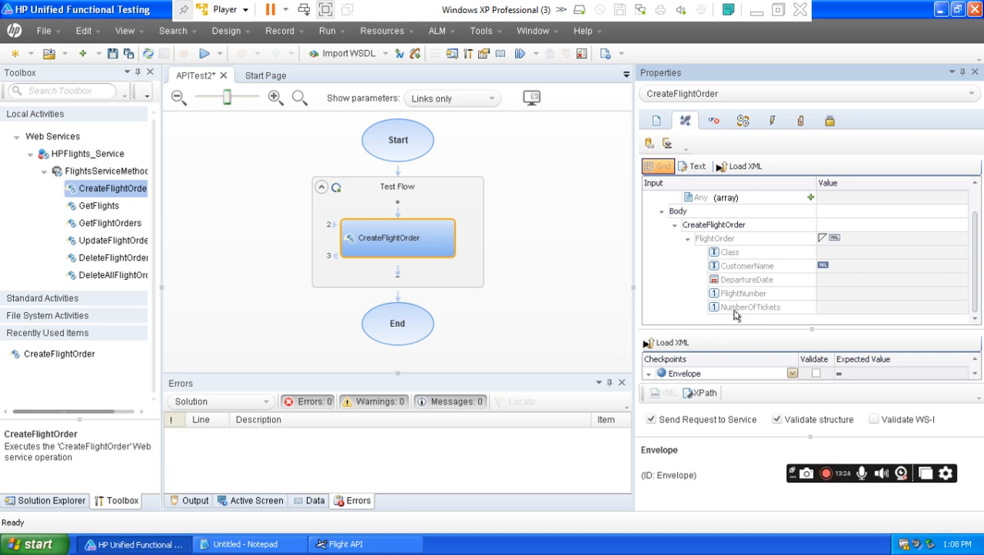
# - Set the FlightOrder Class input to First and enter the customer's full name as CustomerName
pyautogui.click(871, 253)
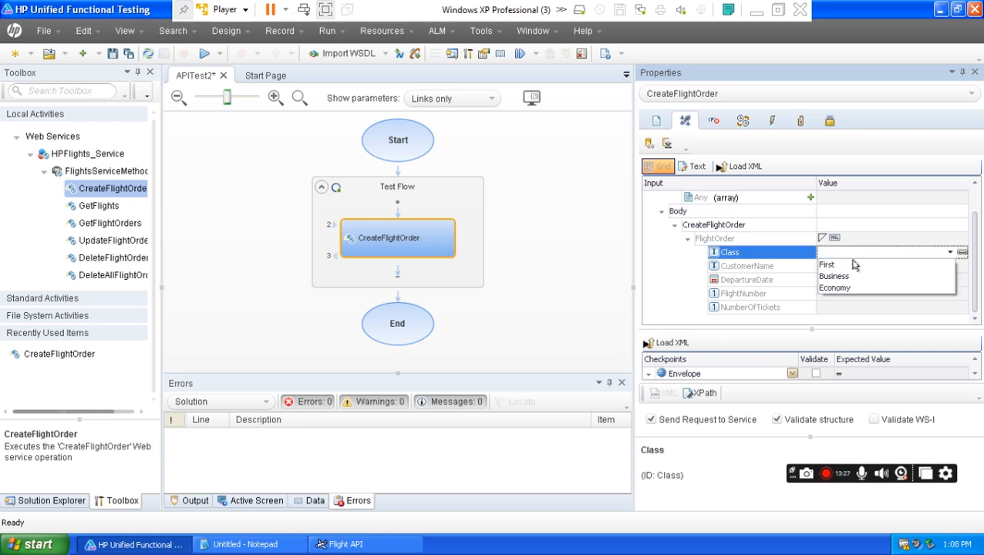
pyautogui.click(826, 265)
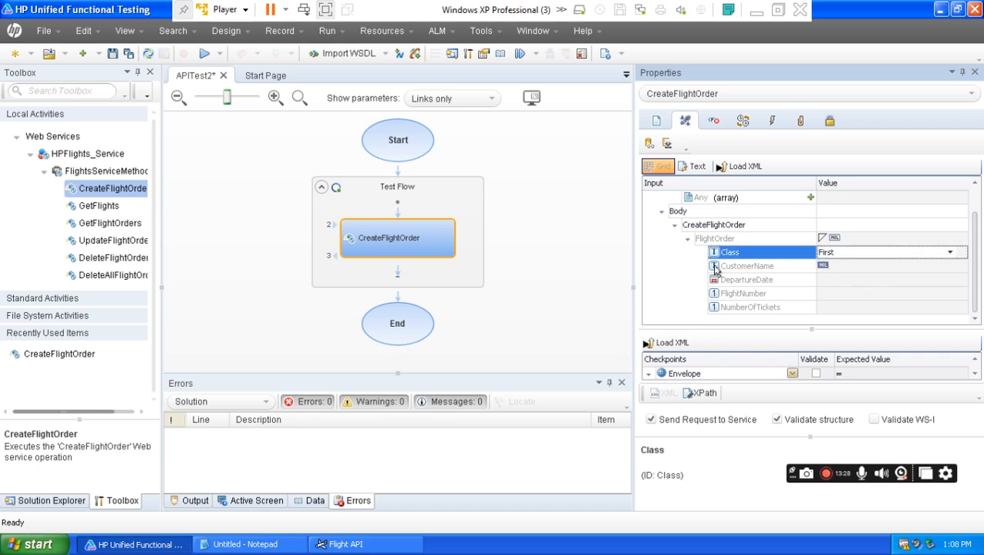
pyautogui.click(859, 267)
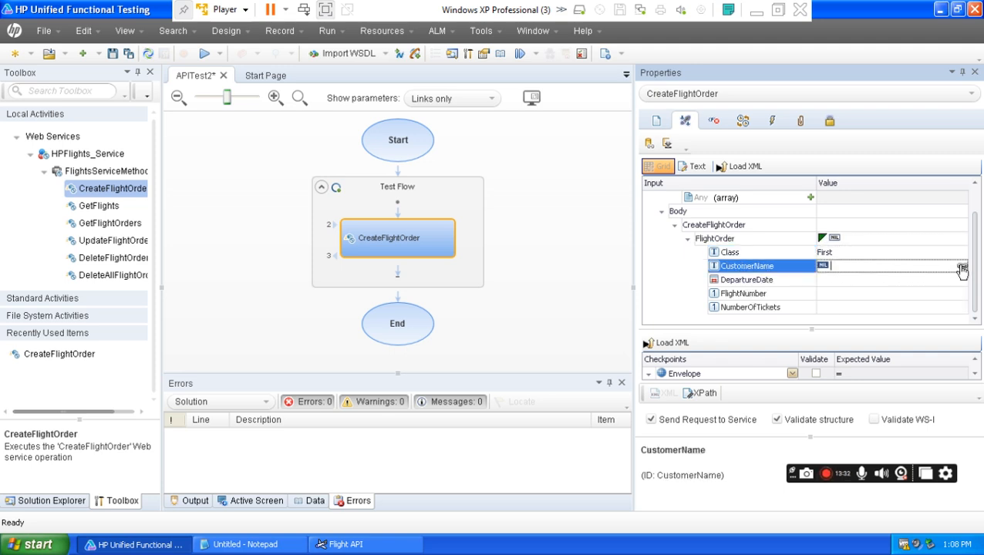
pyautogui.click(959, 265)
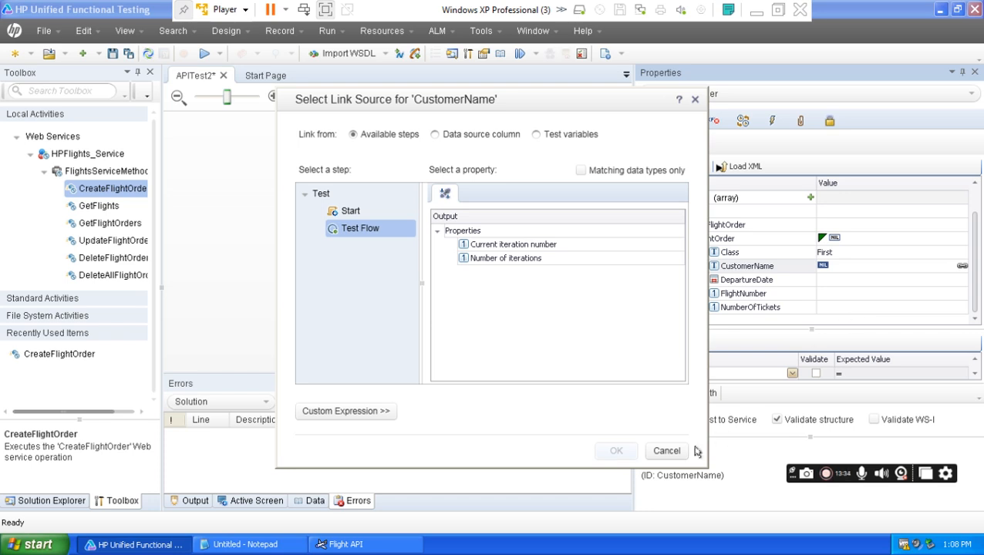
pyautogui.click(666, 451)
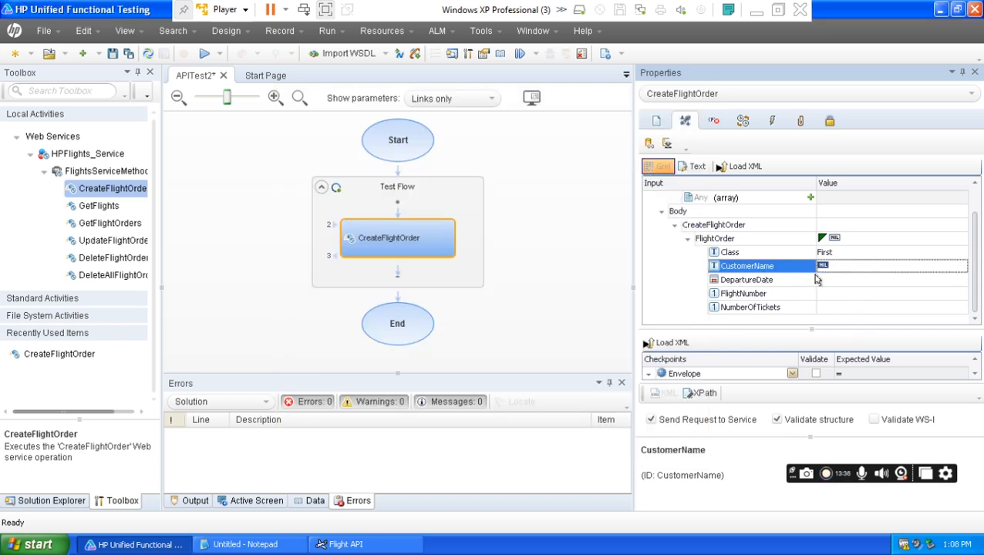
pyautogui.click(871, 267)
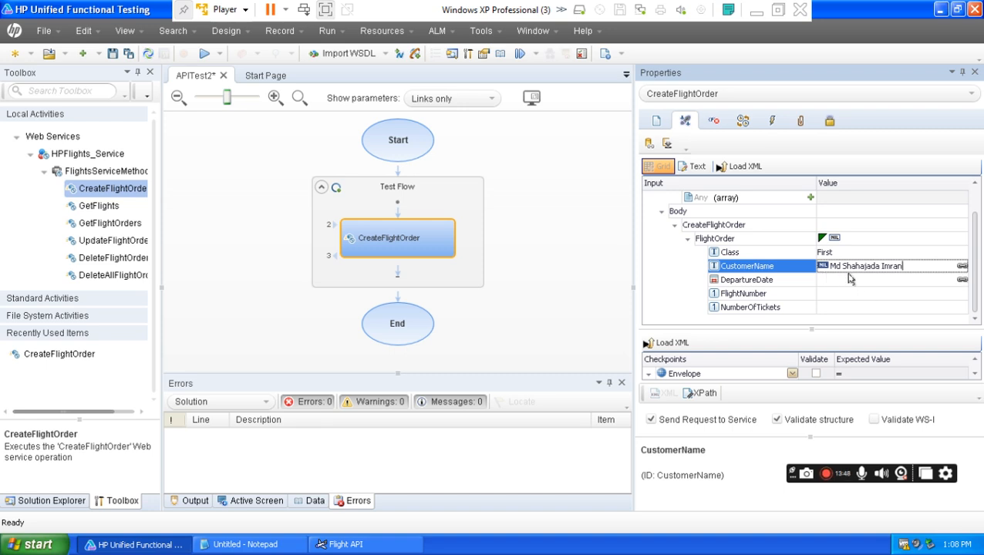
# - Set the DepartureDate input of FlightOrder to 12/31/2024 12:00 AM
pyautogui.click(829, 280)
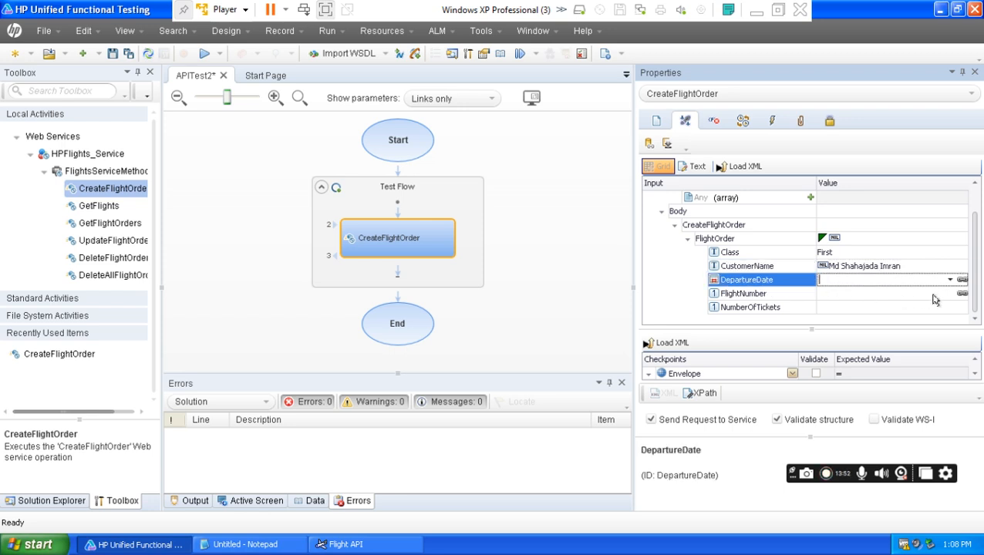
pyautogui.click(962, 283)
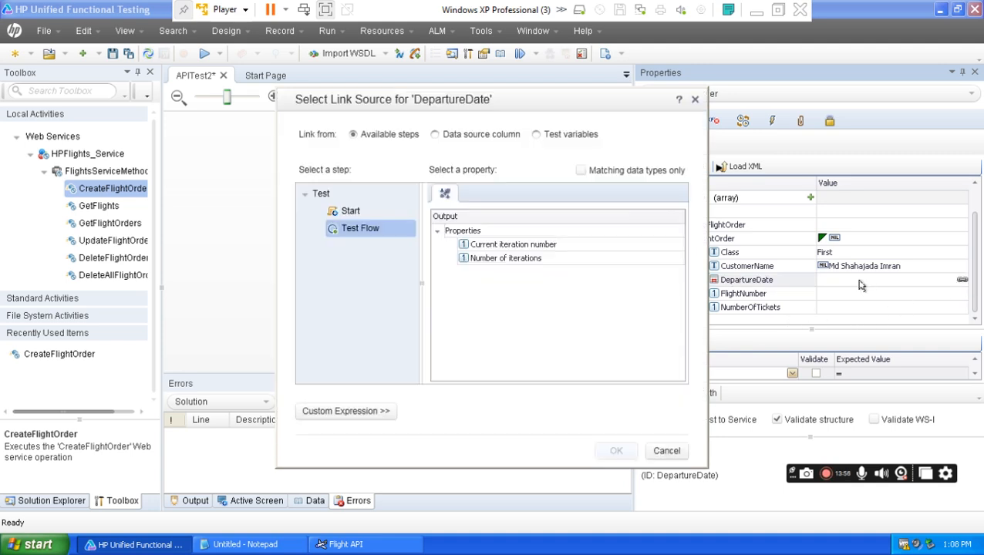
pyautogui.click(664, 451)
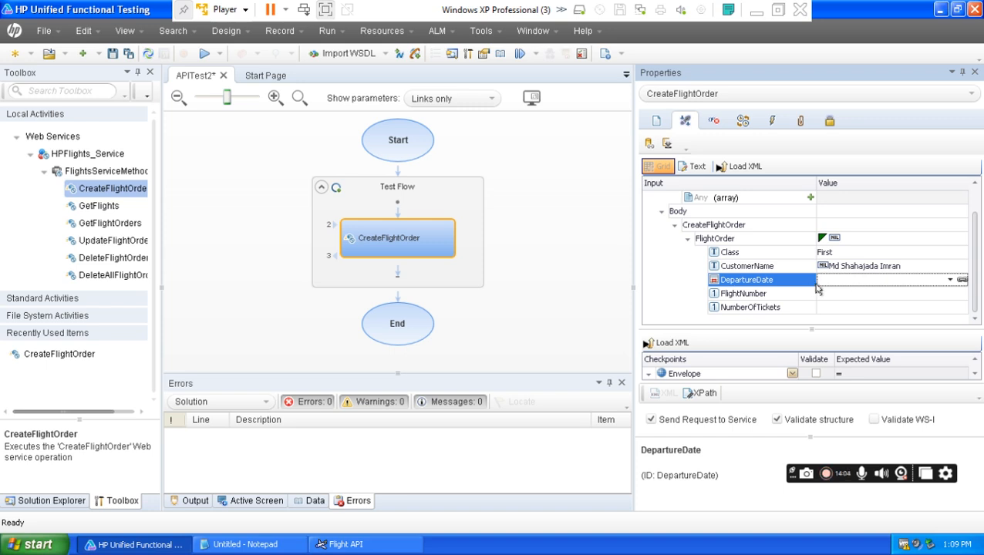
pyautogui.click(951, 281)
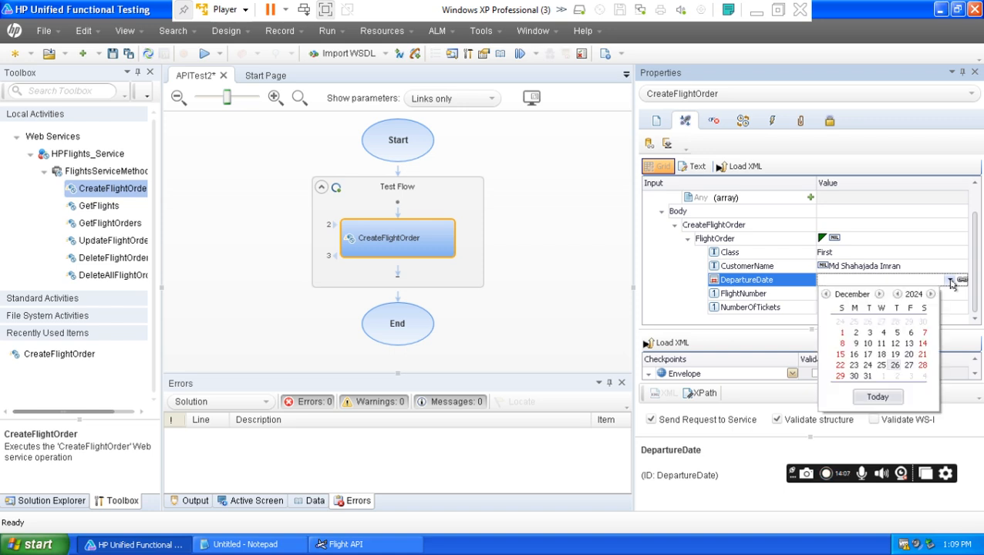
pyautogui.click(867, 376)
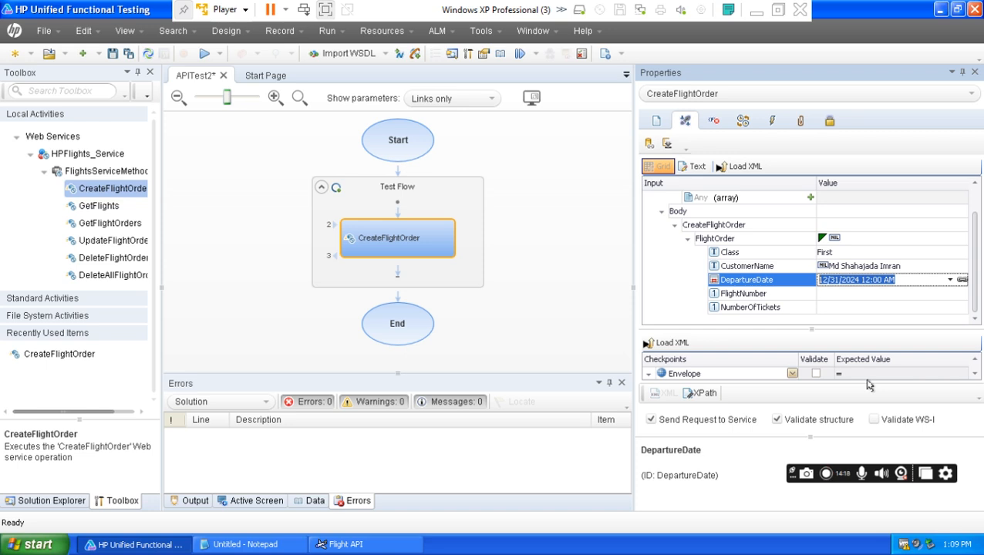
# - Open the Flight API help page, copy the sample FlightNumber 20279 from the Flights Get response XML, and close the page
pyautogui.click(835, 294)
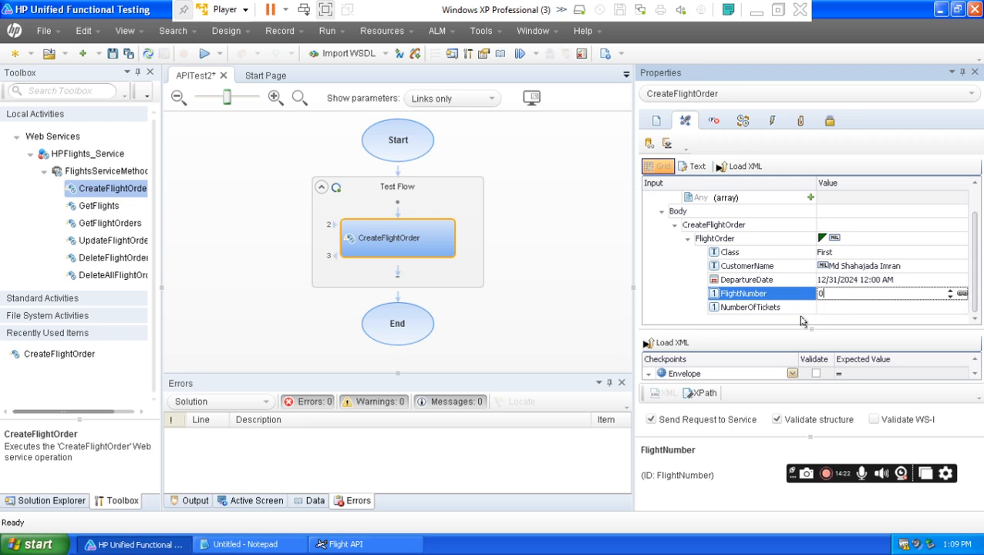
pyautogui.click(355, 545)
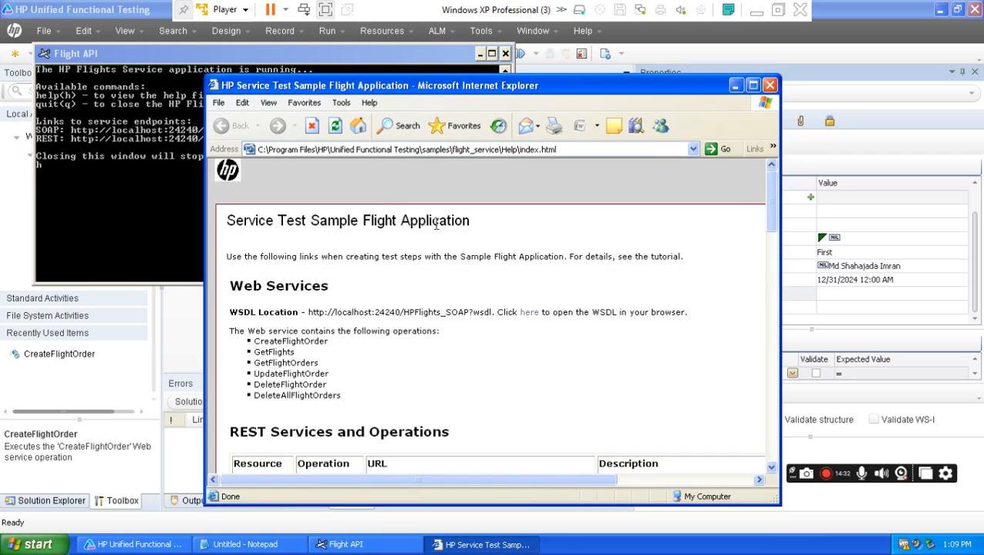
pyautogui.scroll(-5, 584, 330)
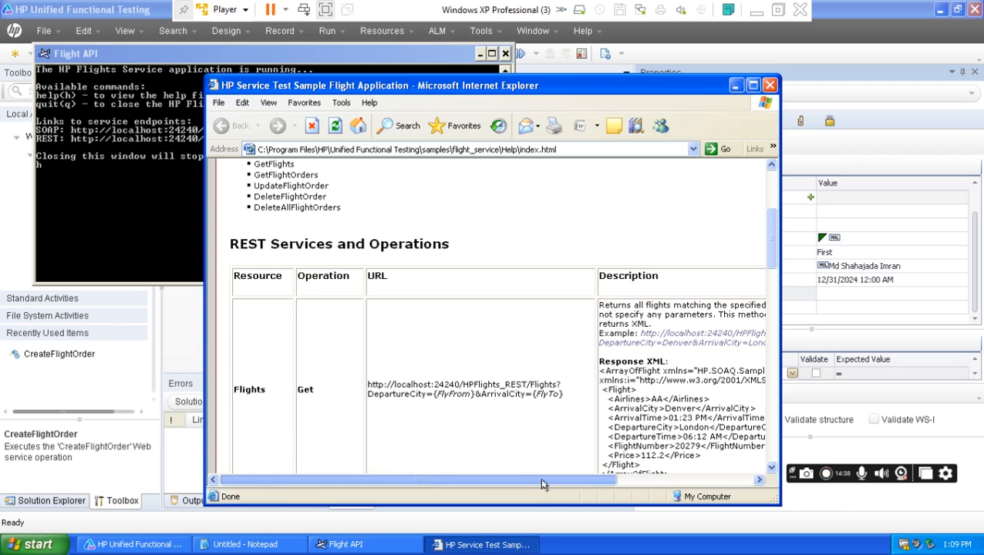
pyautogui.moveTo(542, 484); pyautogui.dragTo(607, 490)
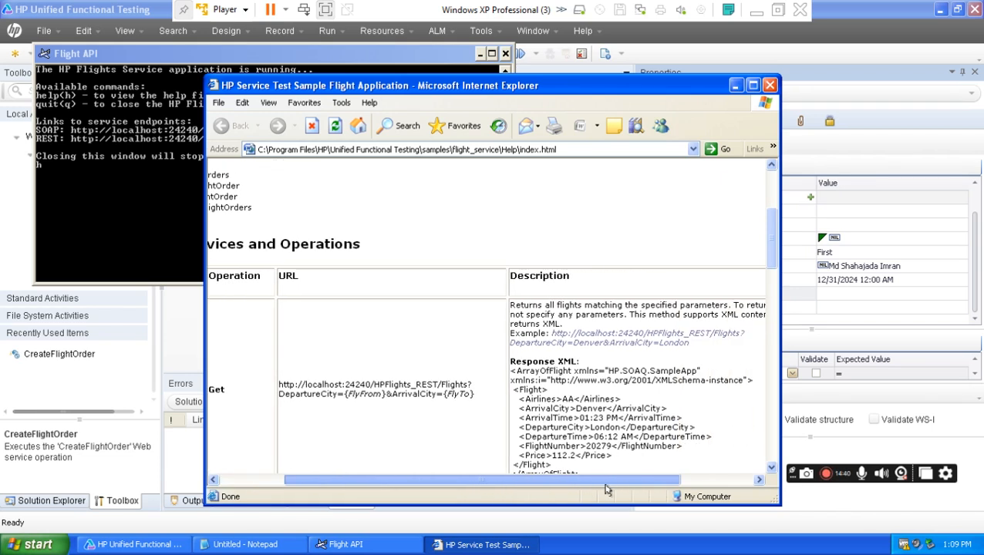
pyautogui.scroll(-1, 638, 433)
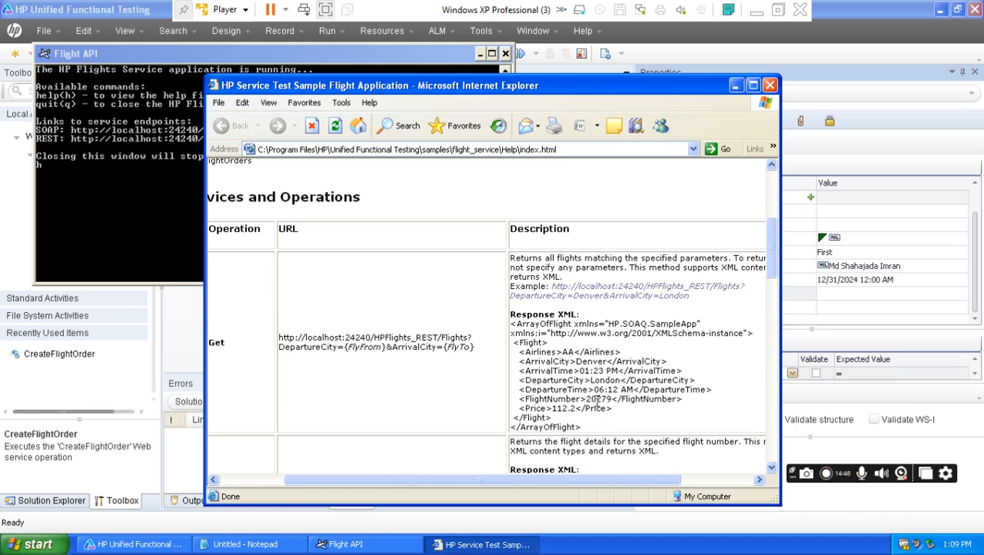
pyautogui.moveTo(587, 399); pyautogui.dragTo(611, 400)
pyautogui.rightClick(600, 402)
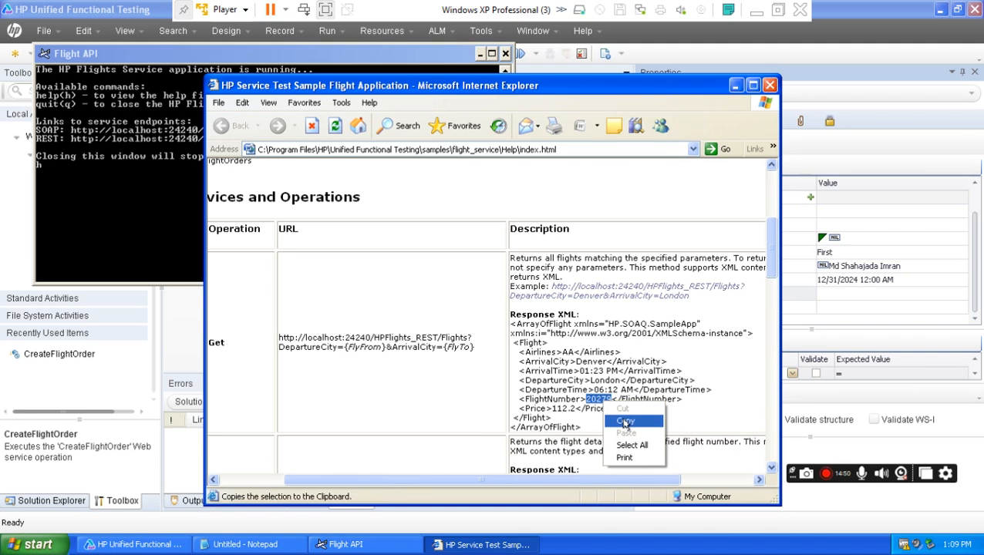
pyautogui.click(626, 420)
pyautogui.click(769, 84)
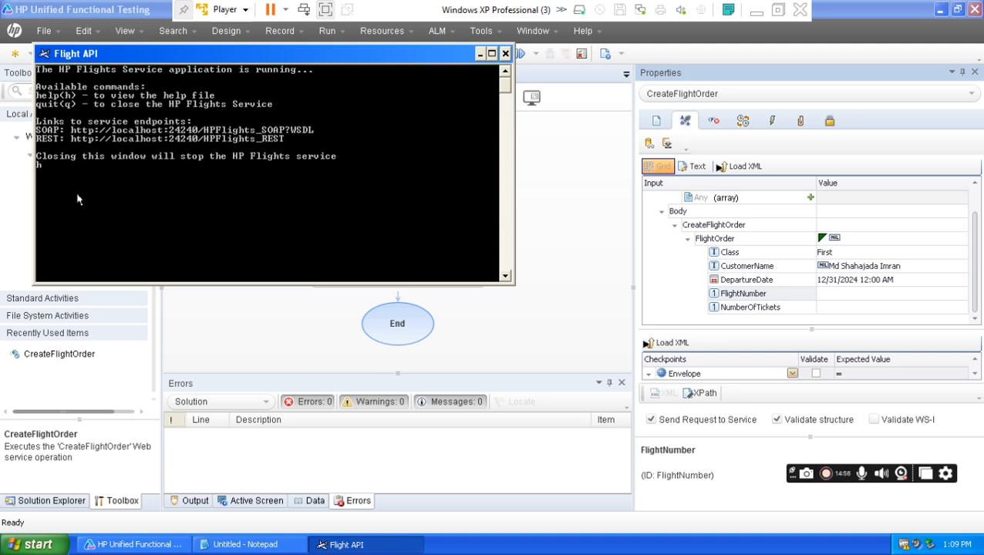
# - In UFT, paste 20279 as the FlightNumber input and set NumberOfTickets to 3
pyautogui.click(834, 299)
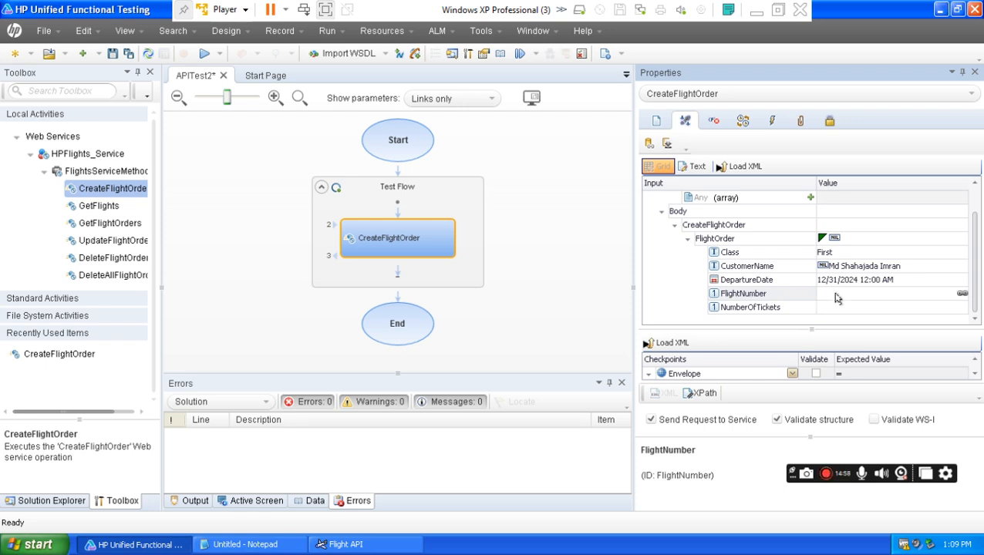
pyautogui.click(838, 298)
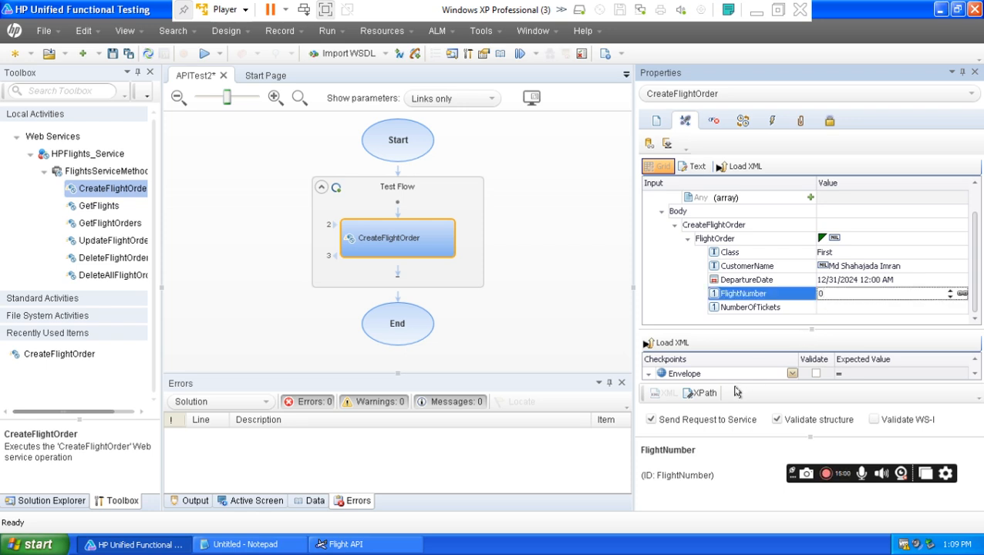
pyautogui.hotkey('ctrl', 'v')
pyautogui.click(838, 307)
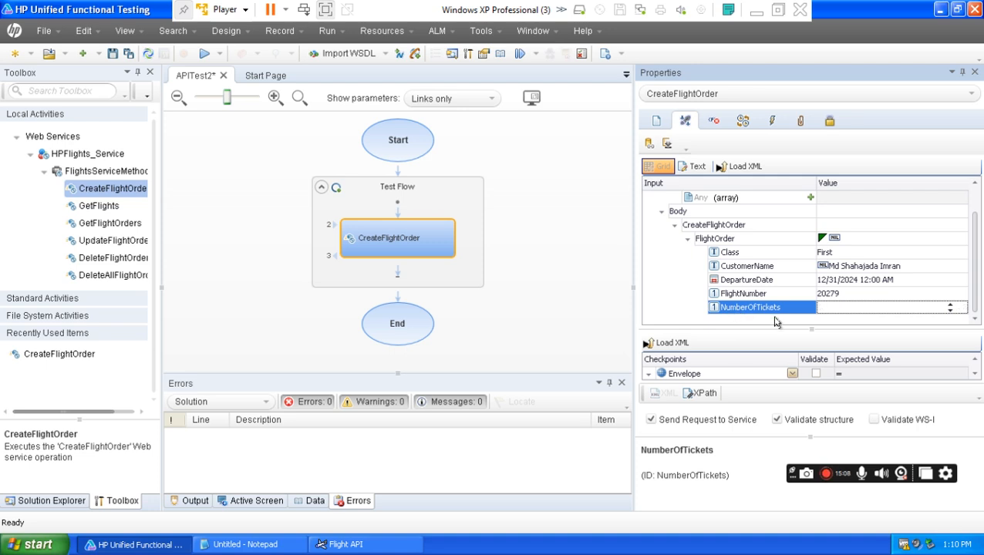
pyautogui.write('3')
pyautogui.click(659, 288)
# - Switch to the Word document, make list item 4 bold and save the document
pyautogui.click(756, 9)
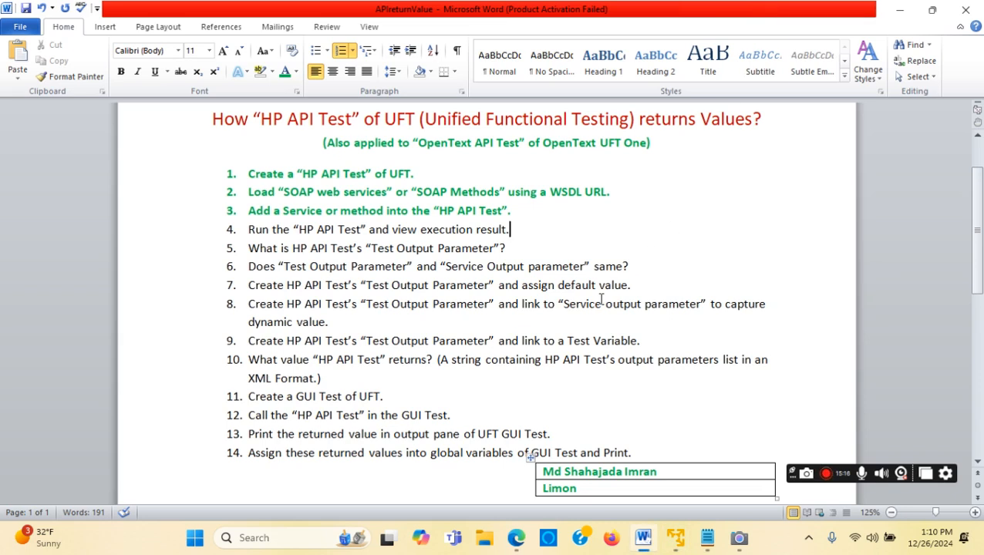
pyautogui.moveTo(518, 229); pyautogui.dragTo(248, 230)
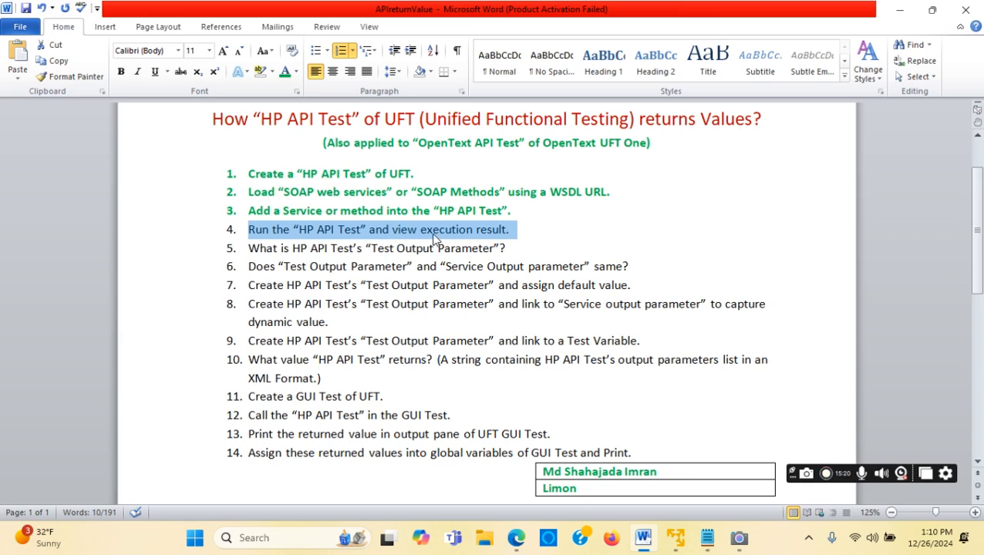
pyautogui.click(120, 71)
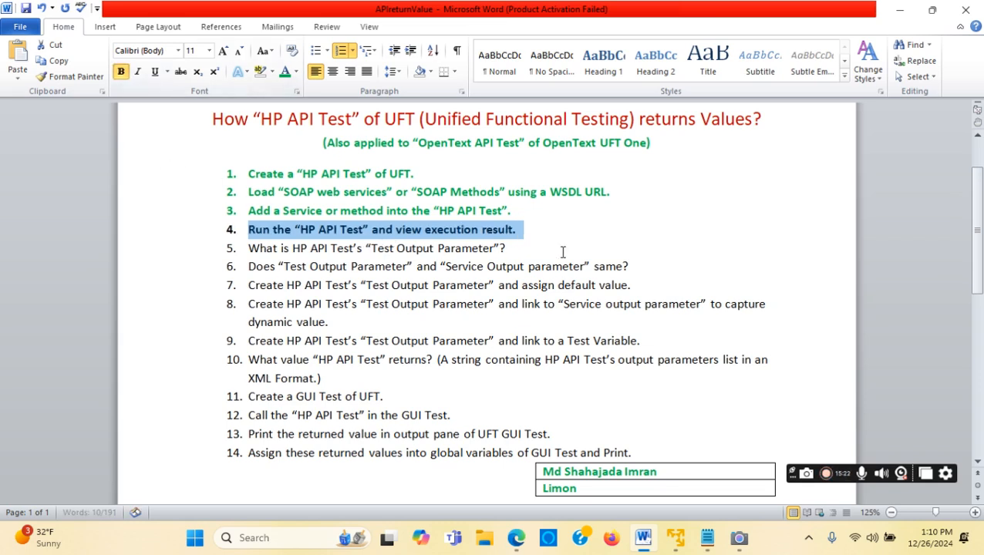
pyautogui.press('Right')
pyautogui.click(26, 8)
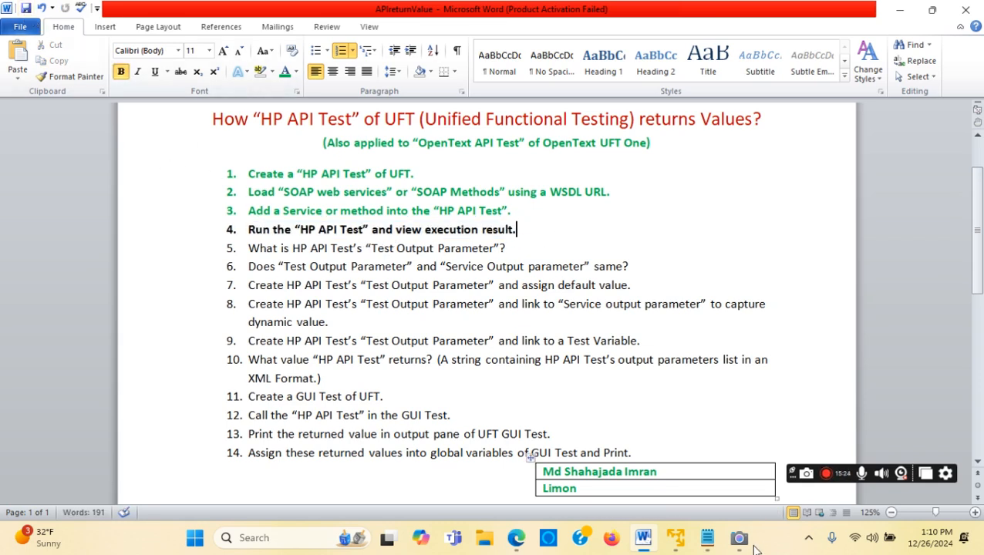
# - Switch back to UFT and run APITest2 with the default run options
pyautogui.click(675, 539)
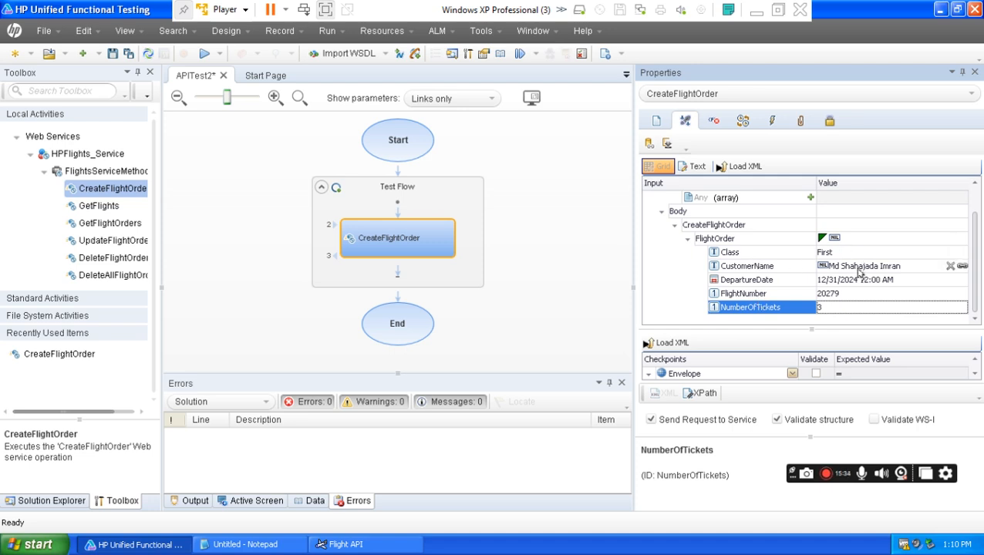
pyautogui.click(202, 56)
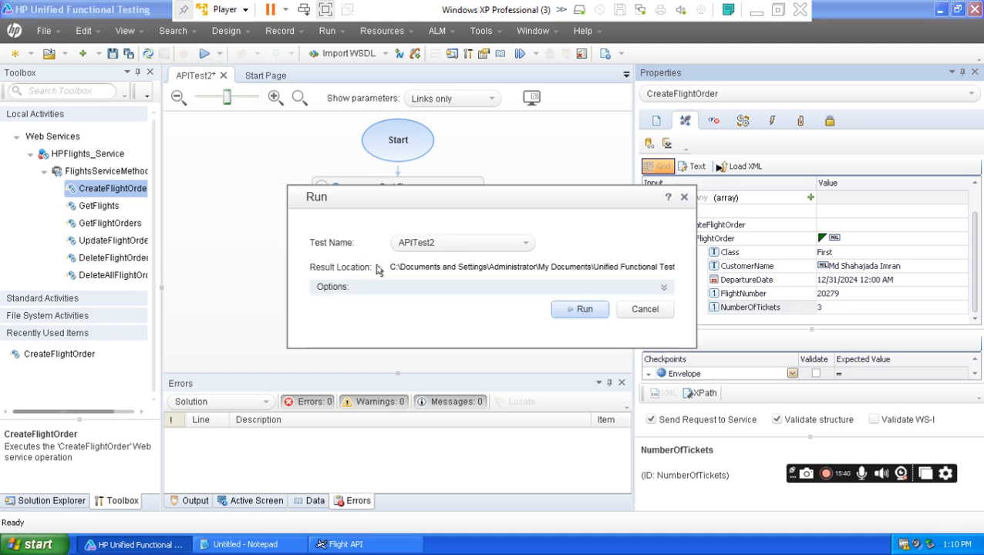
pyautogui.click(585, 312)
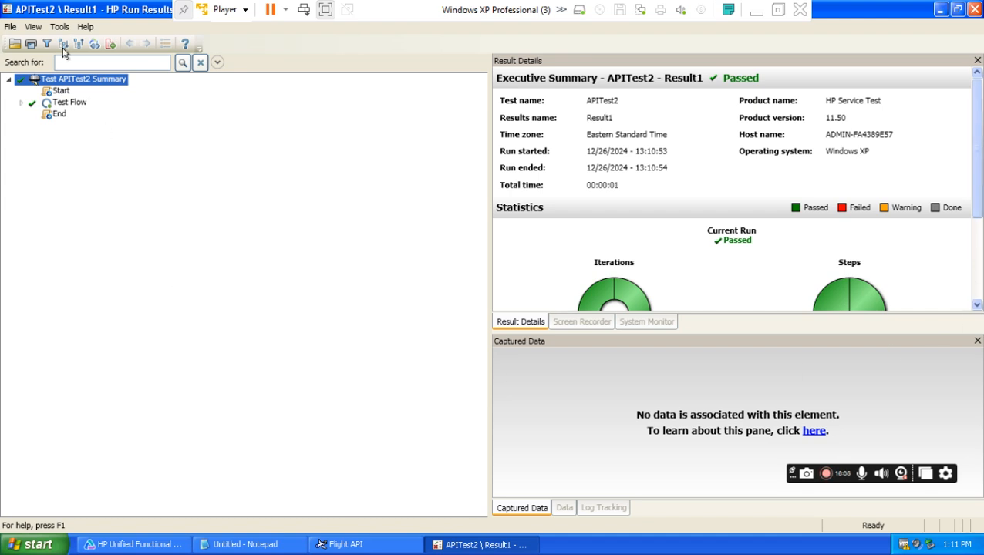
# - Expand the whole run results tree, open the captured response XML of CreateFlightOrder and examine its OrderNumber element
pyautogui.click(64, 44)
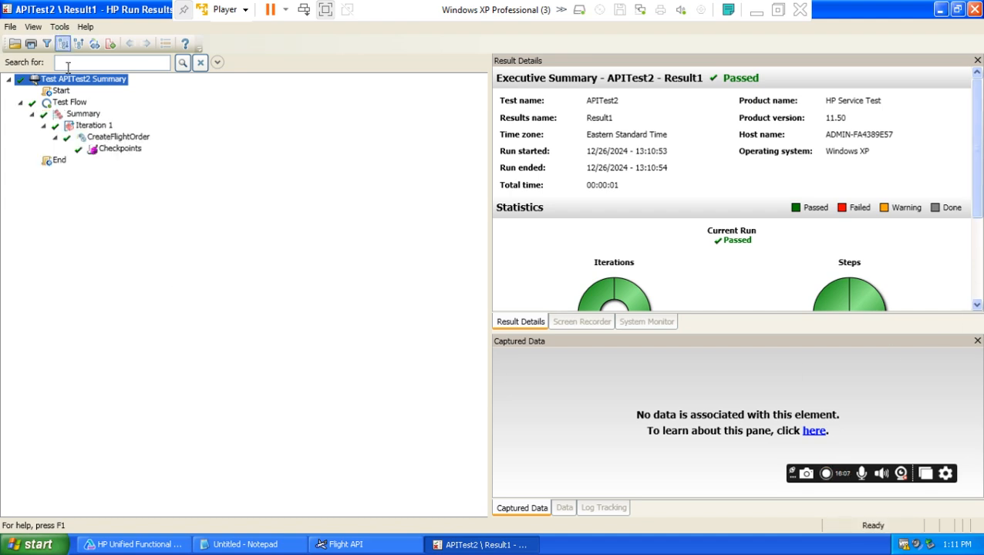
pyautogui.click(115, 137)
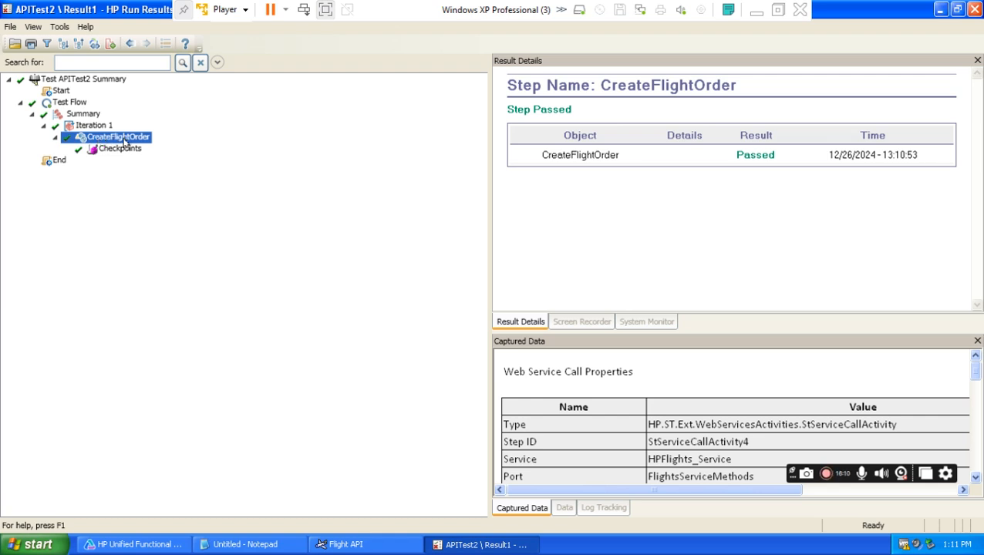
pyautogui.moveTo(977, 372); pyautogui.dragTo(973, 421)
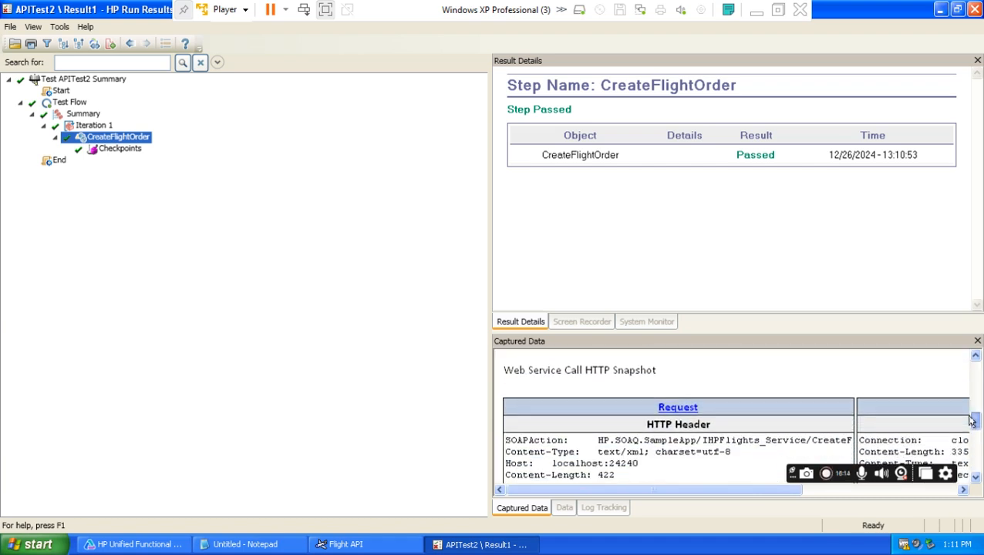
pyautogui.moveTo(786, 489); pyautogui.dragTo(871, 489)
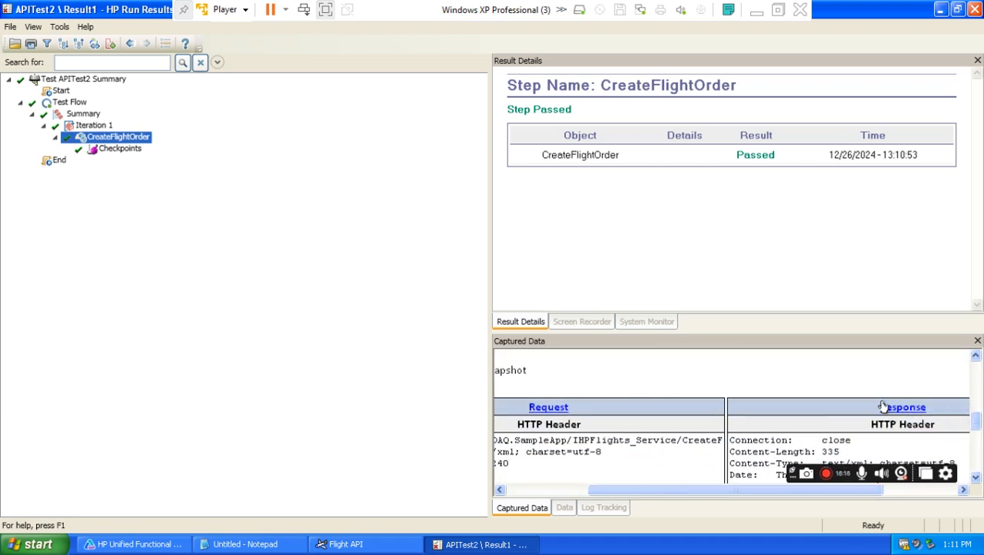
pyautogui.click(896, 413)
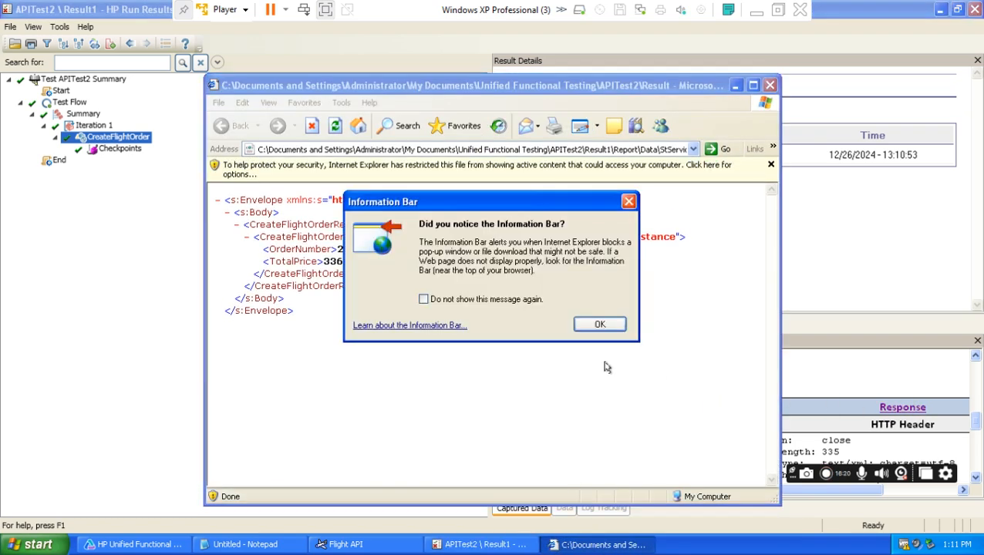
pyautogui.click(588, 327)
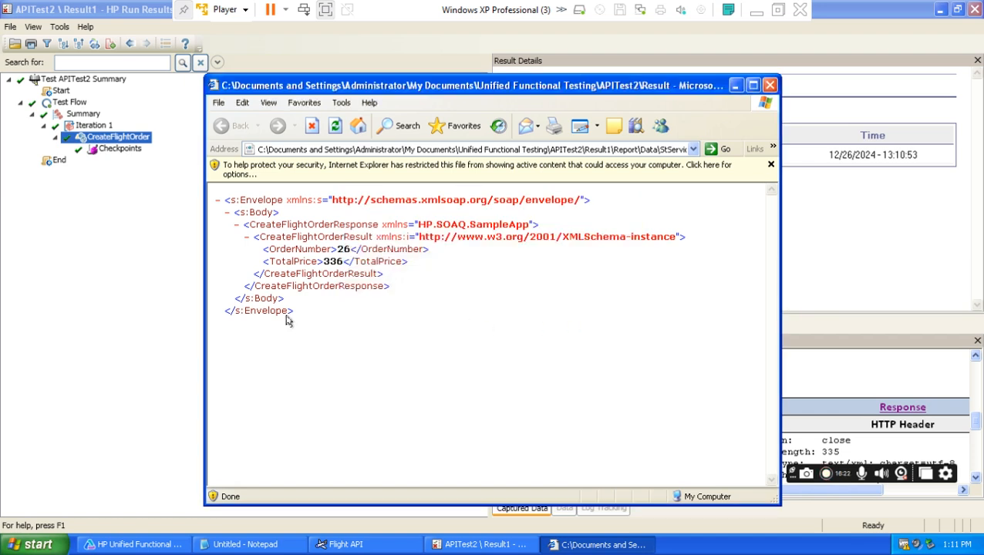
pyautogui.moveTo(272, 254); pyautogui.dragTo(422, 250)
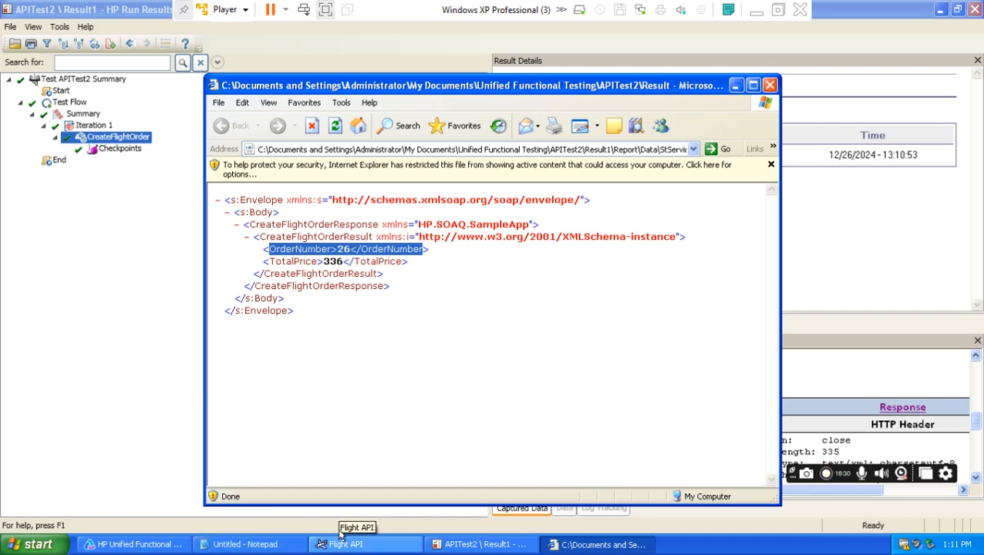
# - Copy the entire response XML, close its browser window and paste the XML into the Notepad file below APITest2
pyautogui.moveTo(299, 318); pyautogui.dragTo(209, 194)
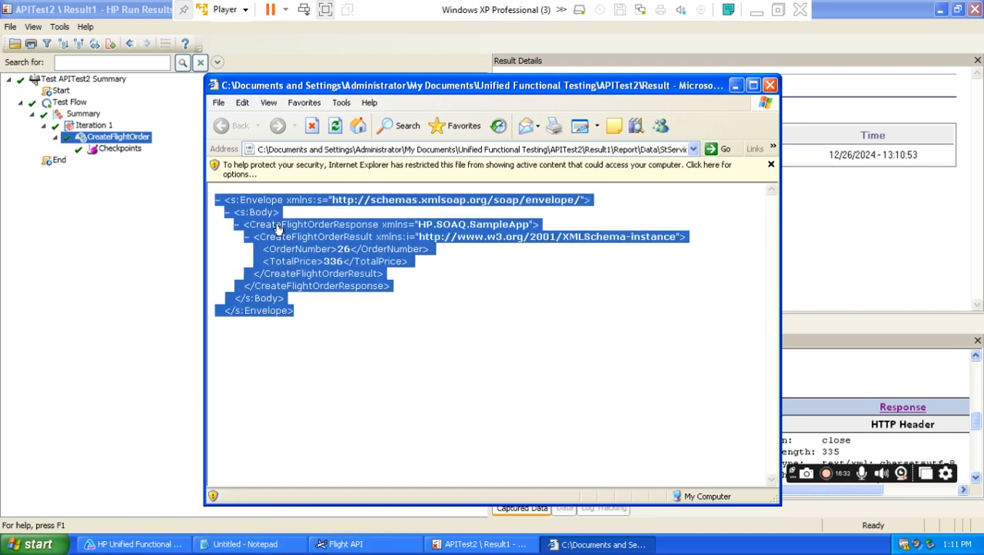
pyautogui.rightClick(281, 229)
pyautogui.click(299, 247)
pyautogui.click(770, 87)
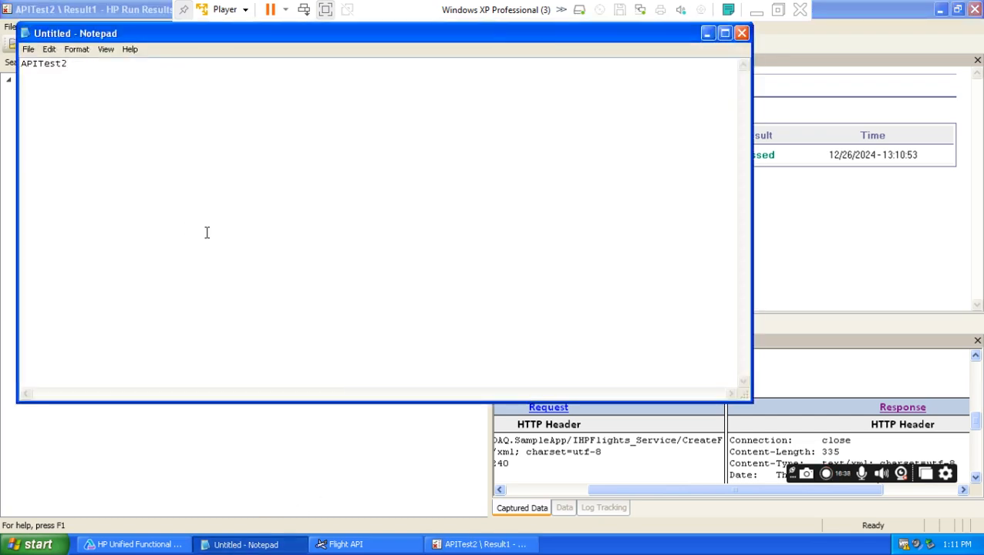
pyautogui.hotkey('ctrl', 'v')
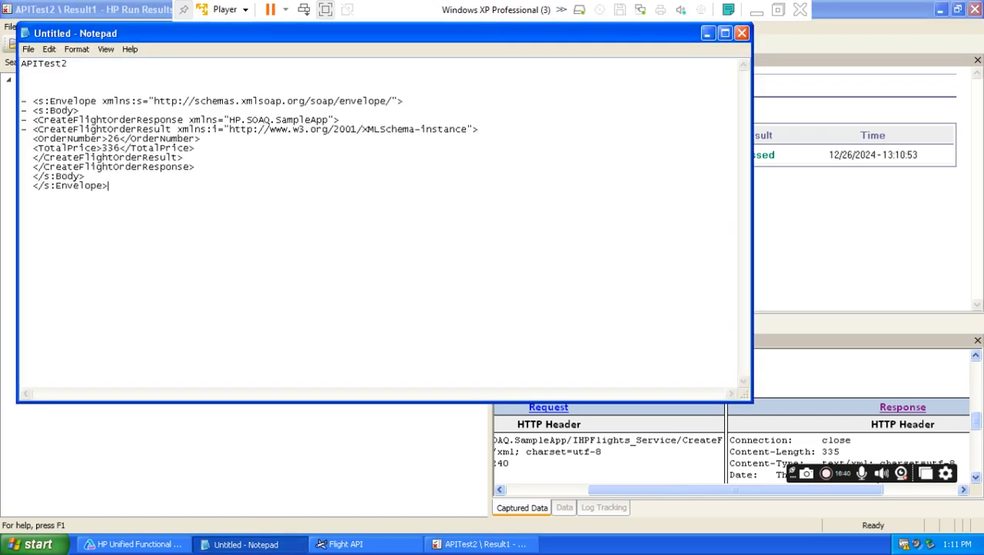
pyautogui.click(707, 33)
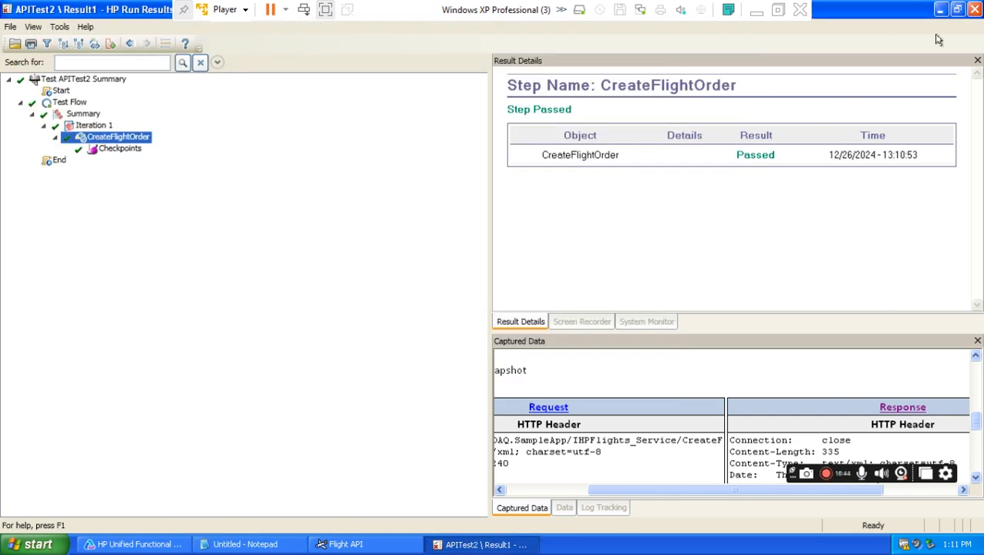
# - Close the run results viewer and display the output log of the APITest2 run in UFT
pyautogui.click(975, 10)
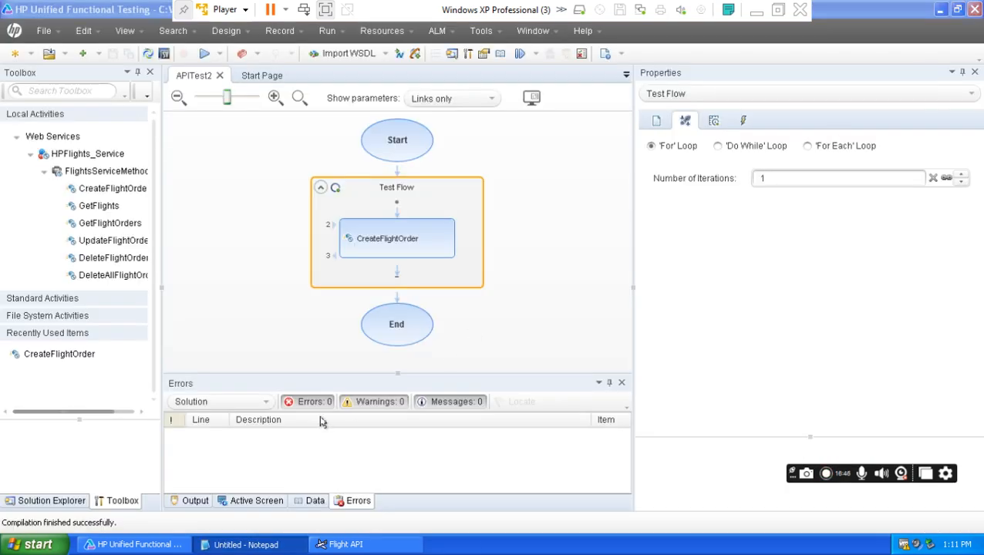
pyautogui.click(187, 500)
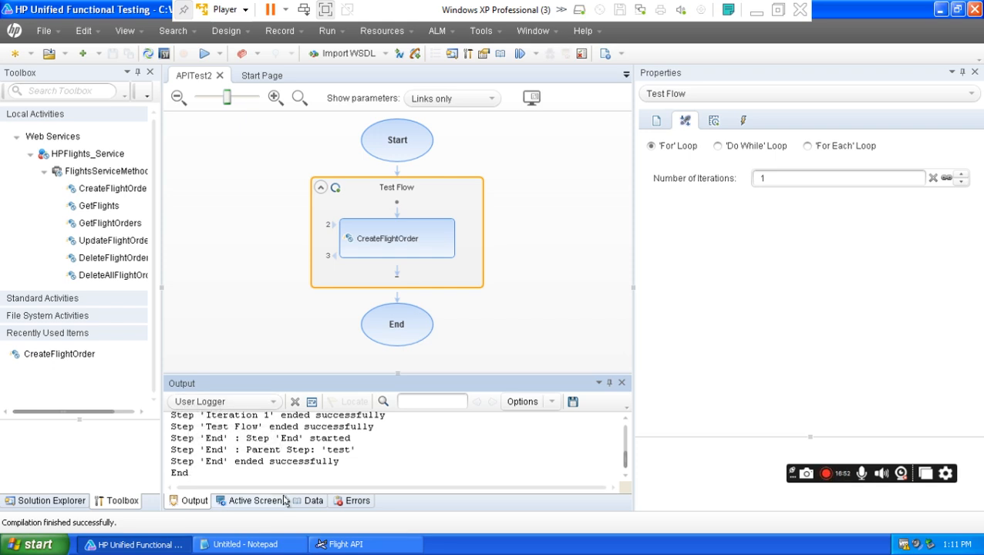
# - Examine the OrderNumber and TotalPrice elements of the CreateFlightOrder response in the output log
pyautogui.scroll(5, 276, 473)
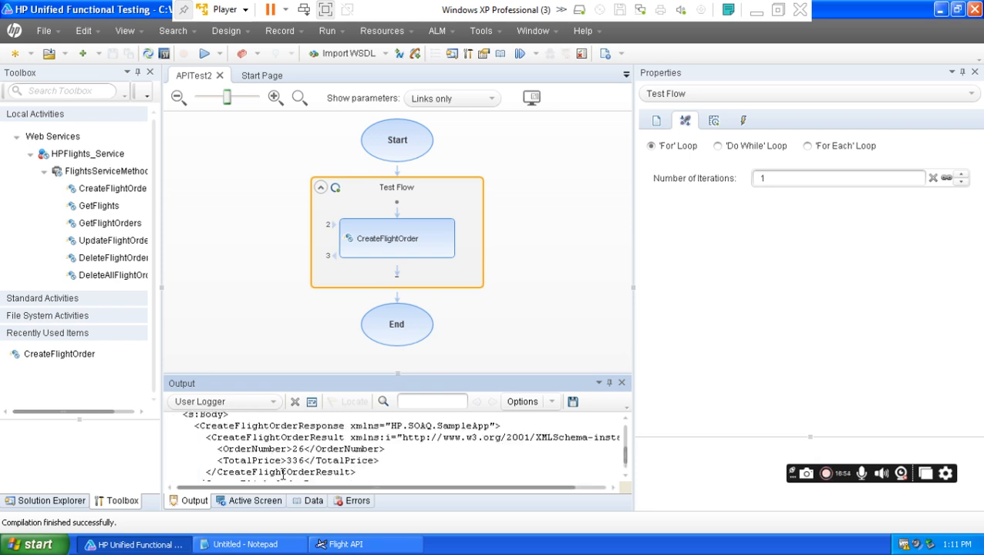
pyautogui.moveTo(217, 450); pyautogui.dragTo(358, 461)
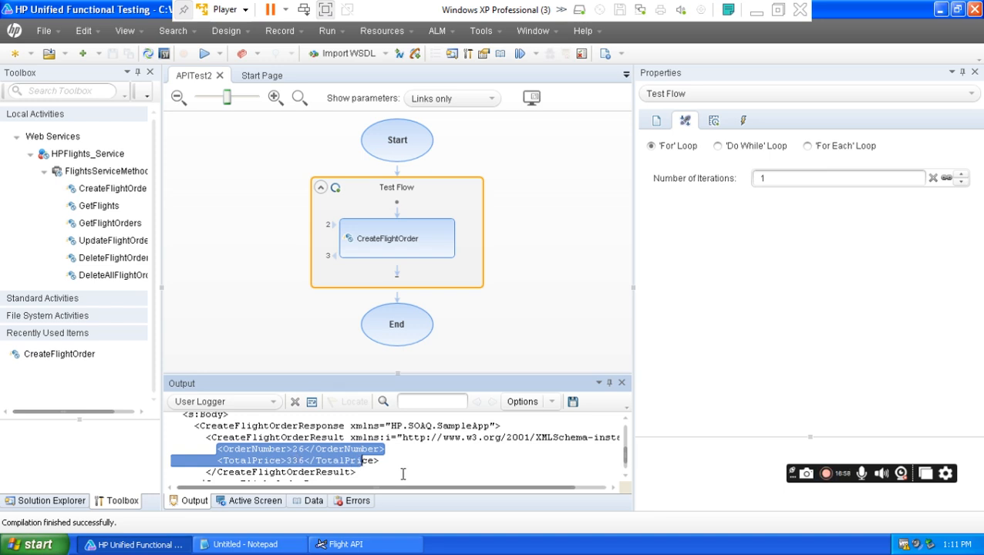
pyautogui.click(402, 467)
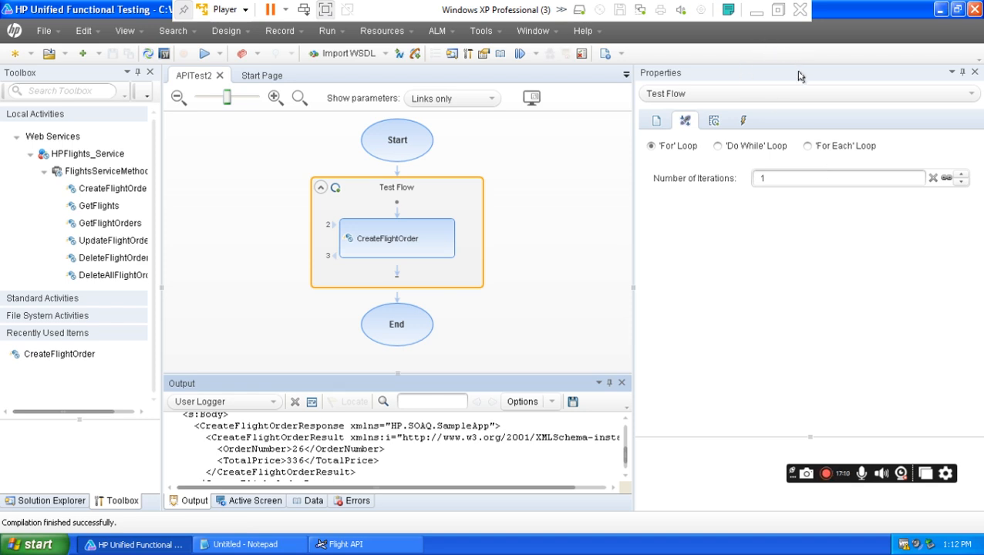
# - Check the outline in Word, return to UFT and review the response XML saved in the Notepad file
pyautogui.click(757, 10)
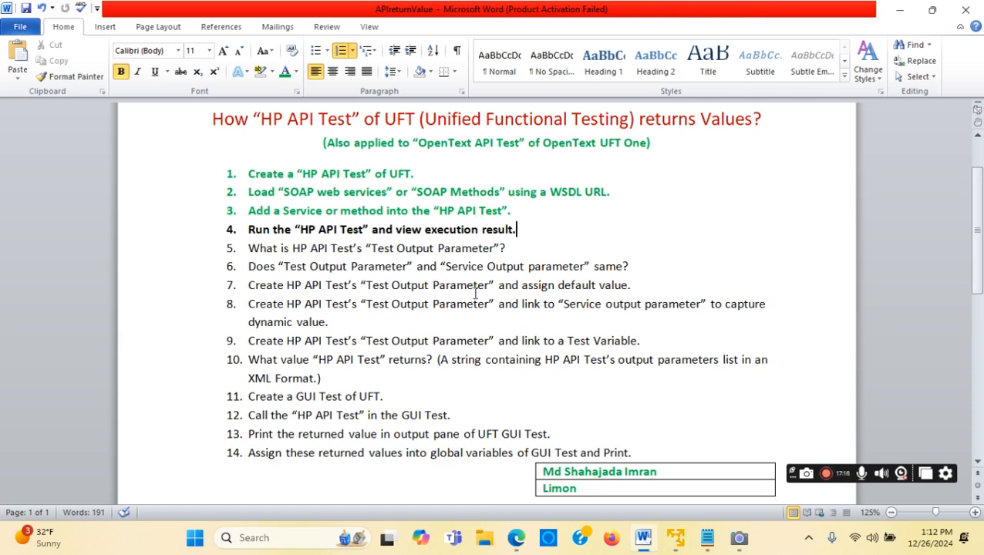
pyautogui.click(675, 537)
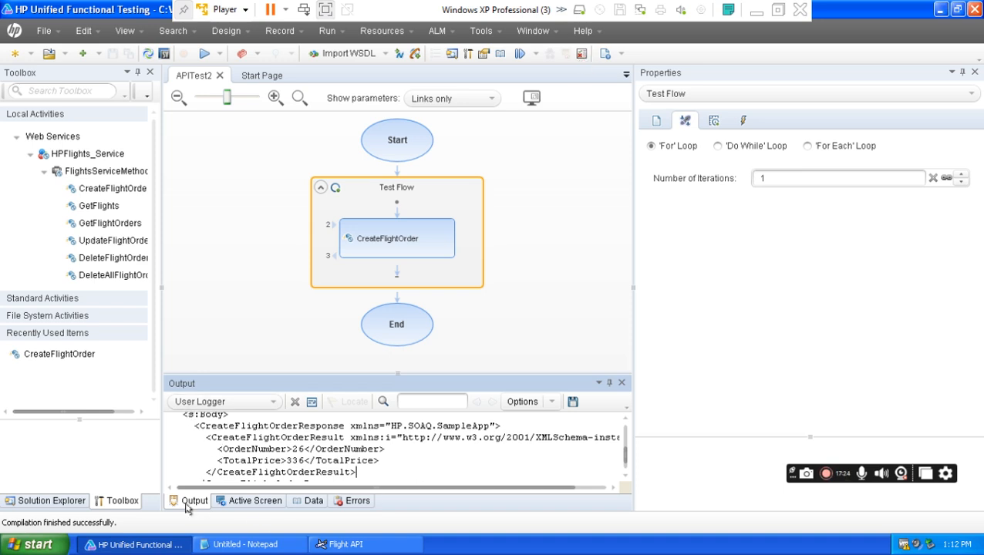
pyautogui.click(247, 544)
pyautogui.moveTo(131, 189); pyautogui.dragTo(29, 89)
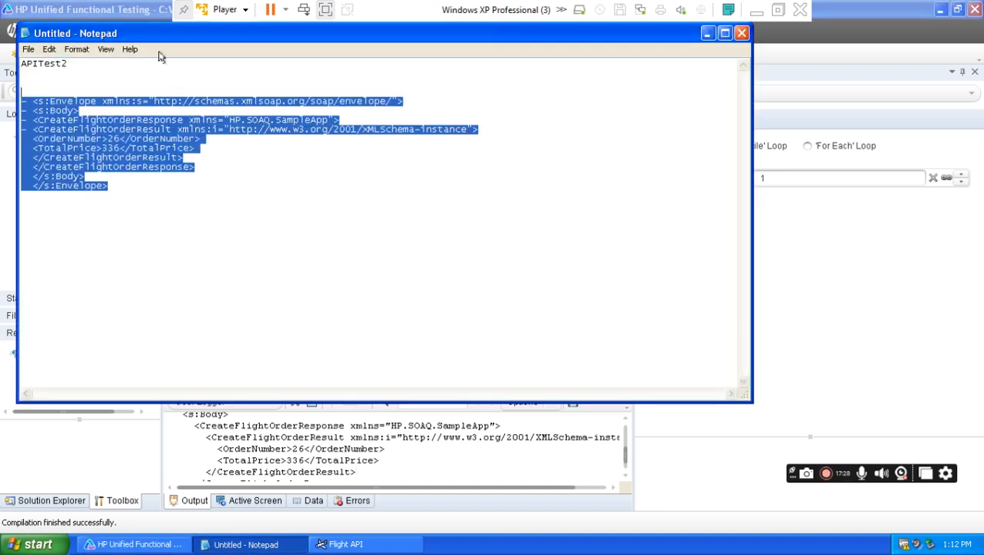
pyautogui.click(707, 33)
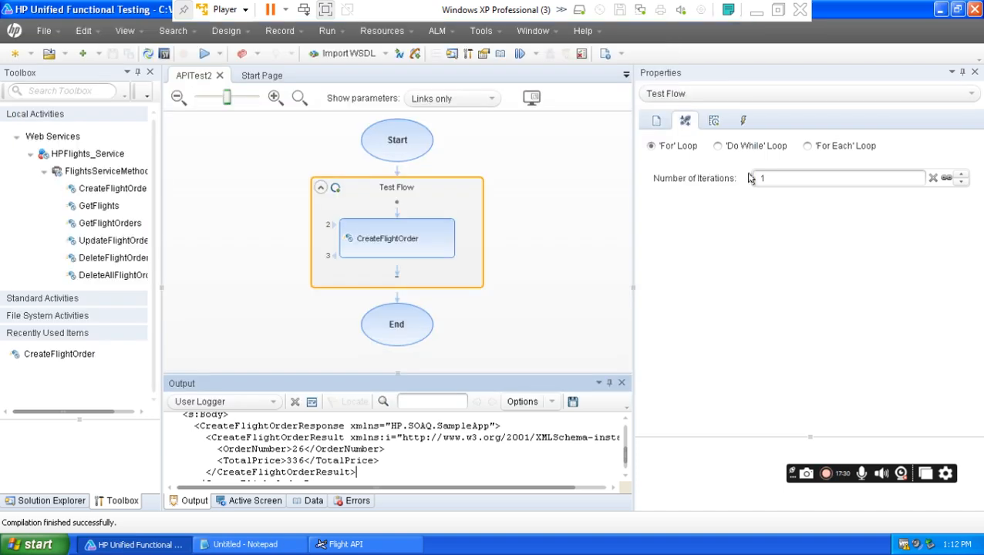
# - Switch to the Word outline and color item 4, about running the HP API Test and viewing the result, green
pyautogui.click(758, 18)
pyautogui.moveTo(529, 230); pyautogui.dragTo(252, 230)
pyautogui.click(284, 71)
pyautogui.click(571, 229)
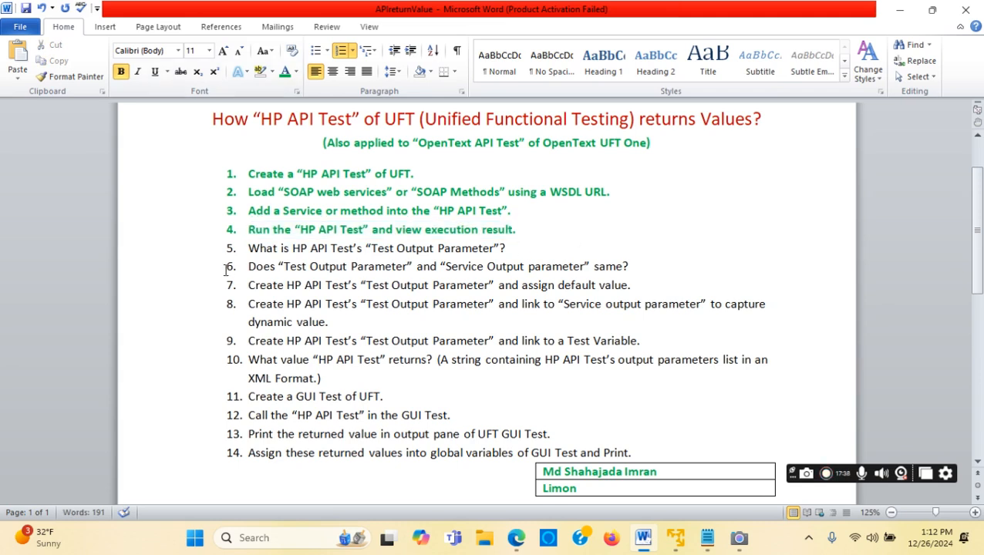
# - Make outline item 5, "What is HP API Test's 'Test Output Parameter'?", bold
pyautogui.moveTo(244, 251); pyautogui.dragTo(494, 249)
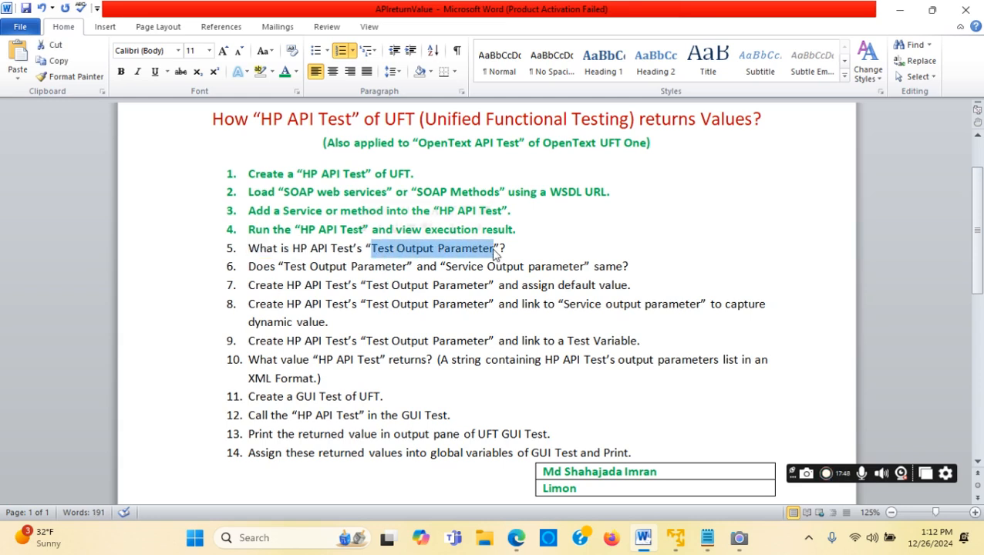
pyautogui.moveTo(372, 249); pyautogui.dragTo(246, 248)
pyautogui.click(121, 71)
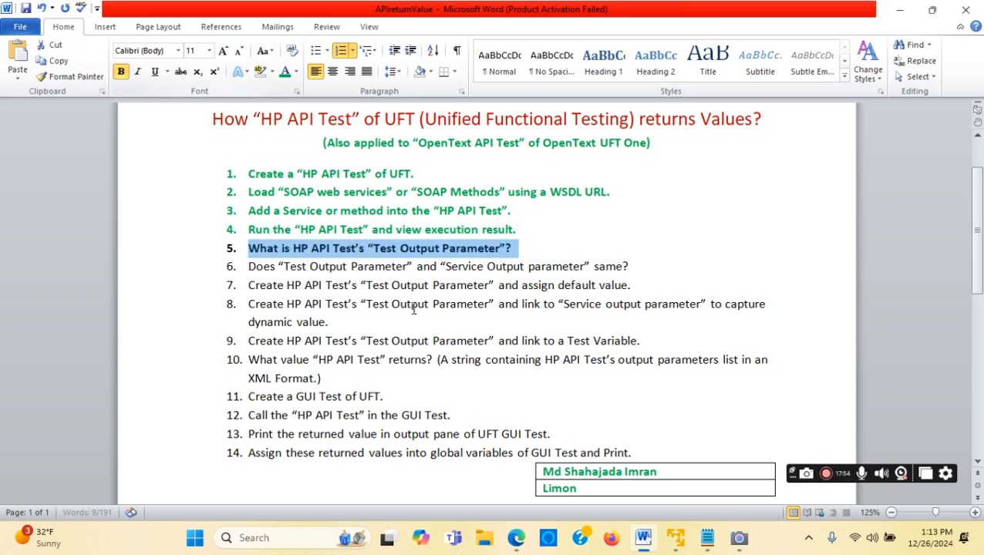
pyautogui.click(330, 322)
# - Switch back to UFT and examine the properties of the Start and Test Flow elements of APITest2
pyautogui.click(674, 540)
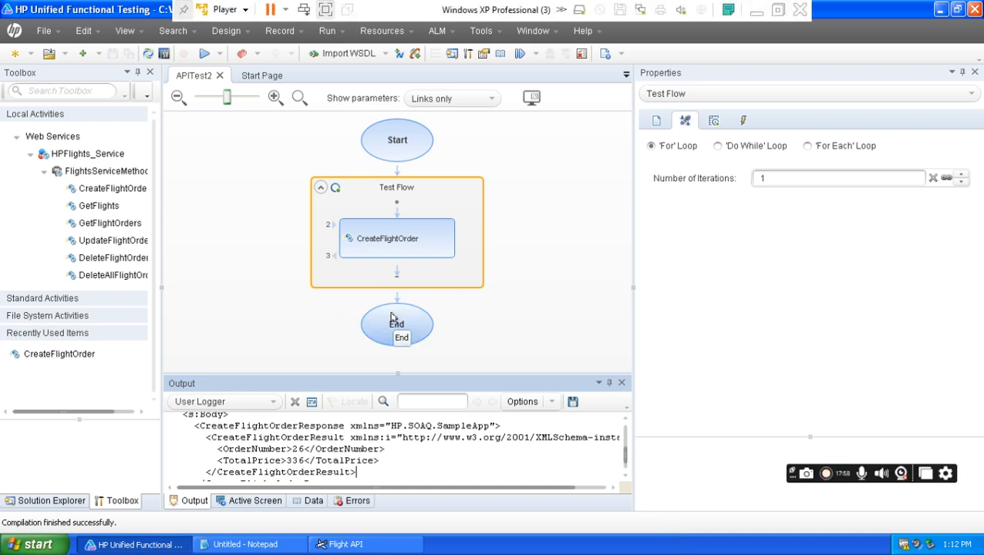
pyautogui.click(398, 148)
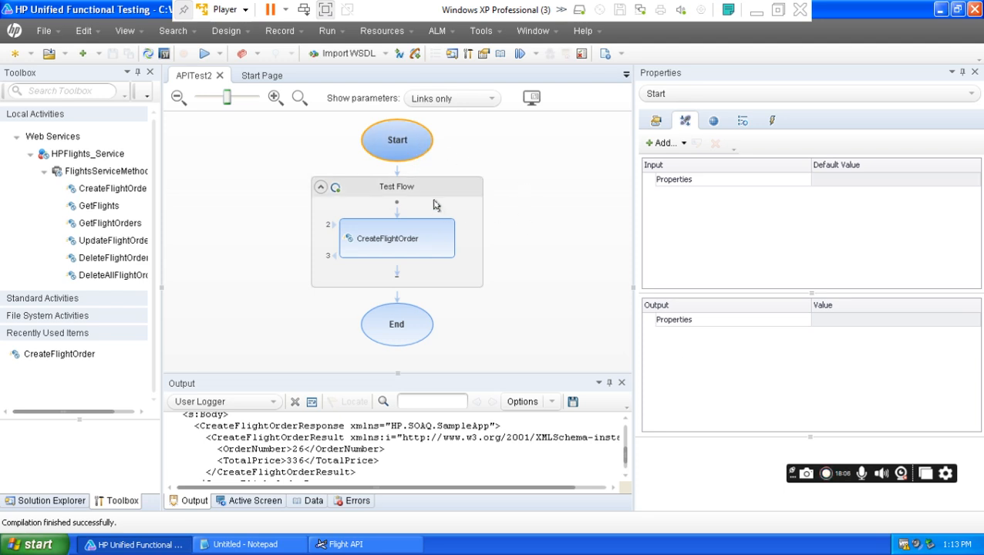
pyautogui.click(411, 191)
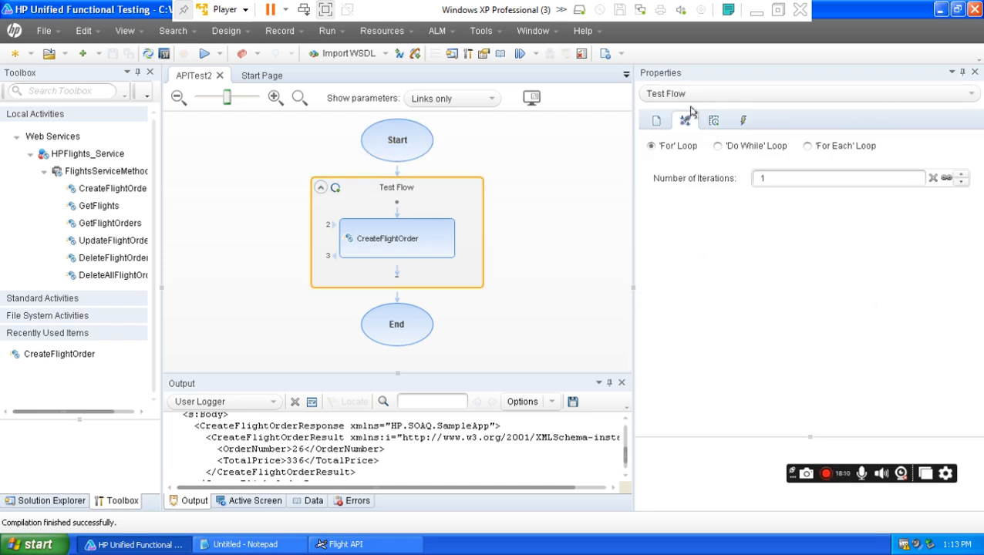
pyautogui.click(972, 96)
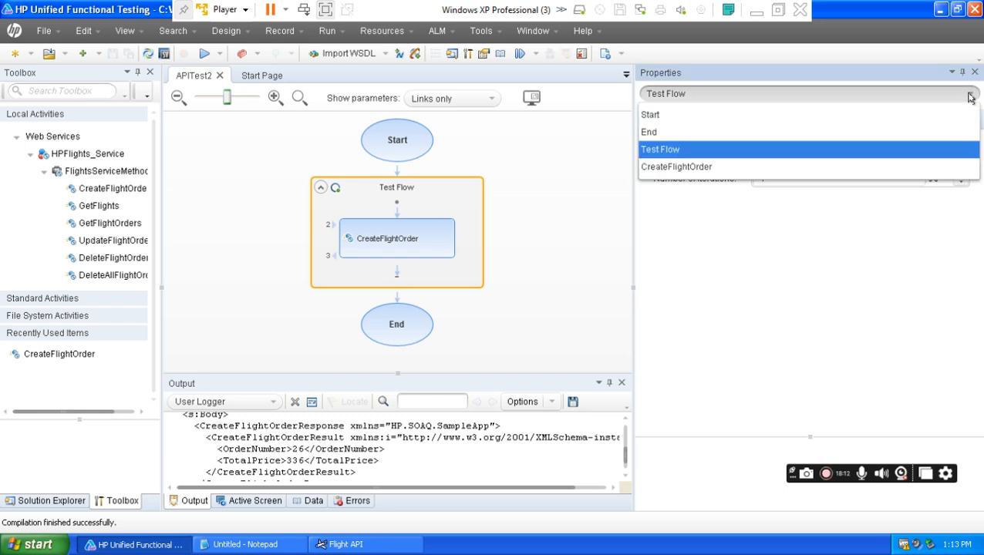
pyautogui.click(660, 150)
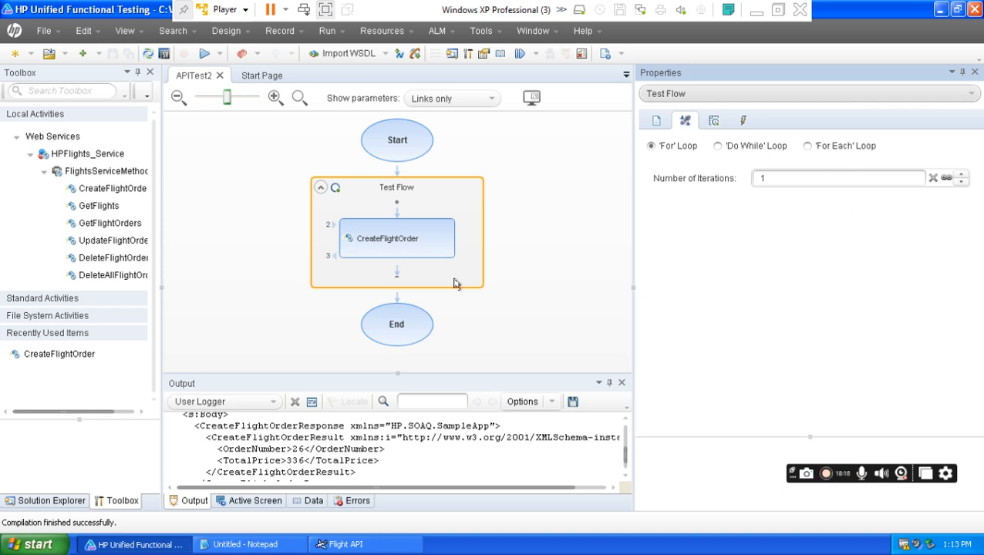
# - Examine the properties of CreateFlightOrder, then compare the Input and Output sections of the Start and End elements
pyautogui.click(393, 244)
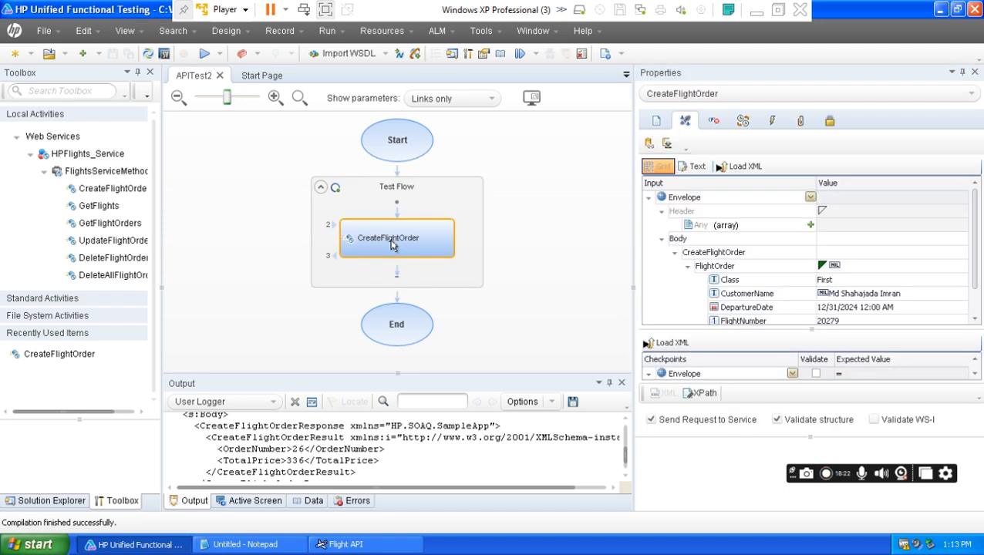
pyautogui.click(971, 96)
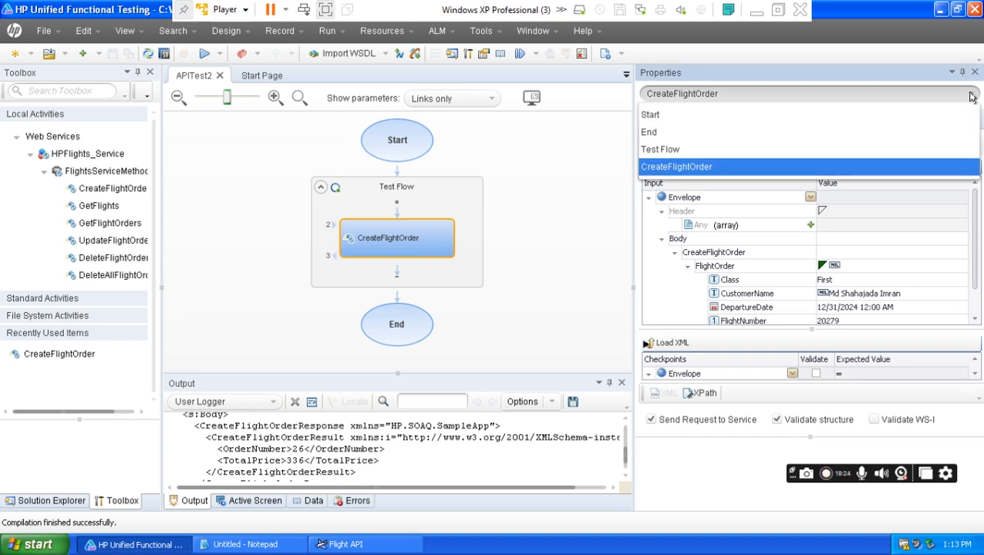
pyautogui.click(684, 171)
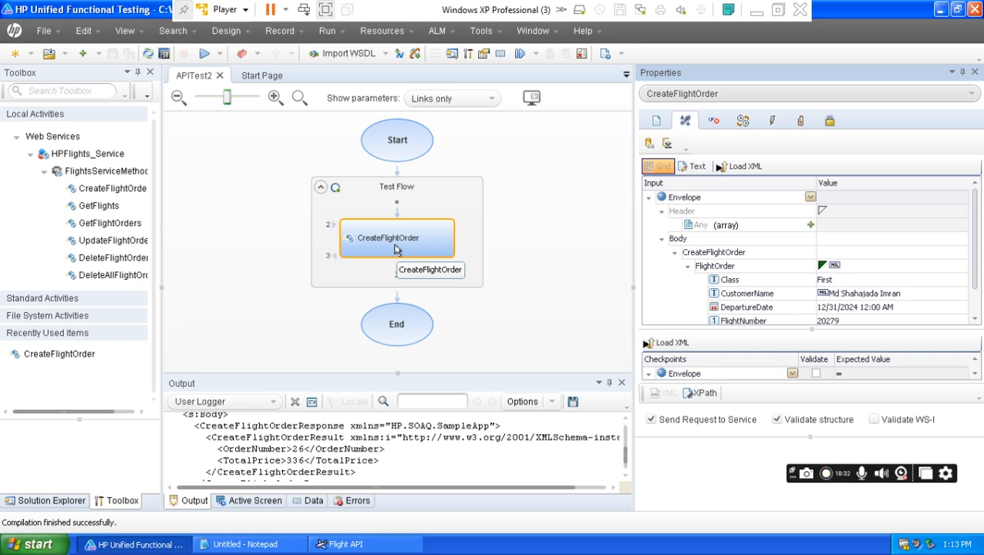
pyautogui.click(398, 146)
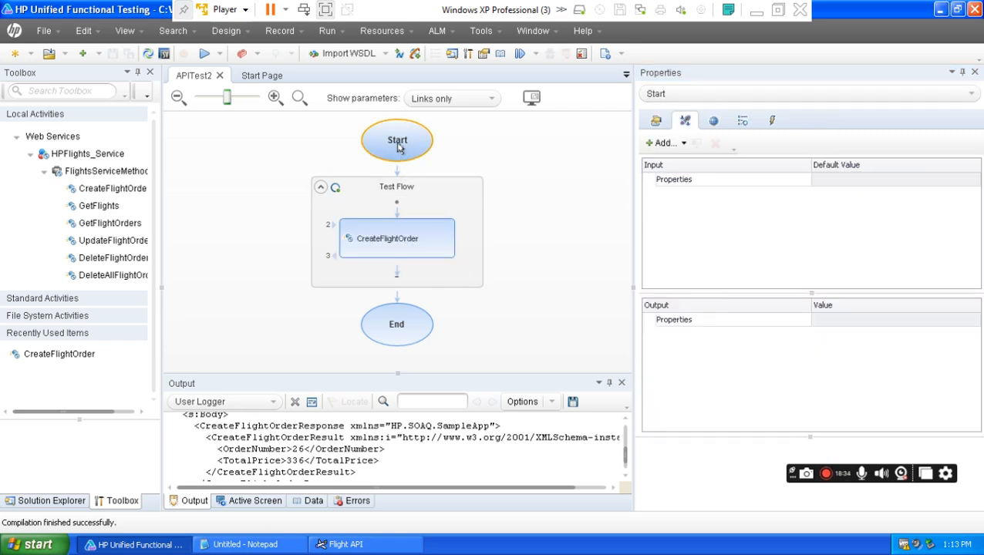
pyautogui.click(399, 329)
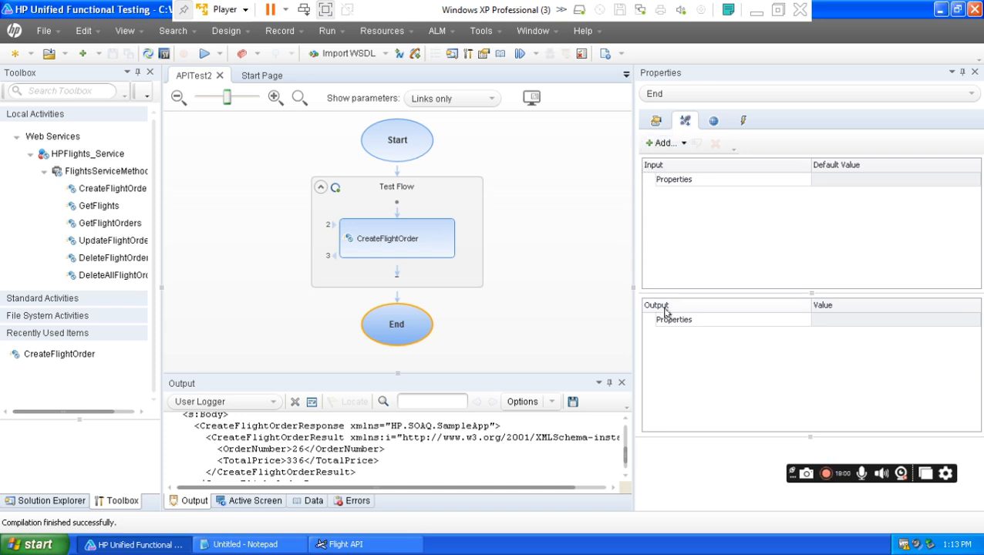
# - Switch to the Word outline and examine the wording of item 5, highlighting "Test Output Parameter" and "HP API Test's"
pyautogui.click(757, 9)
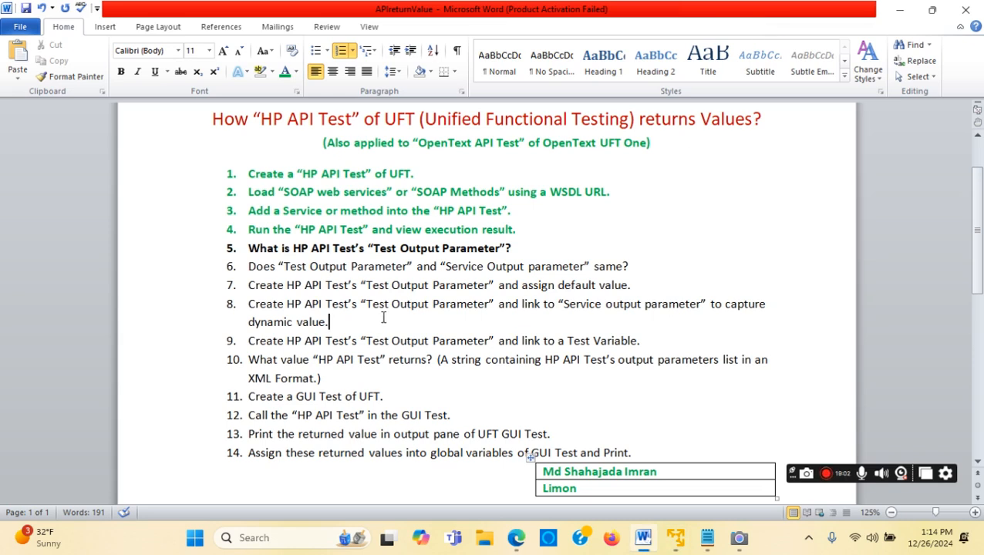
pyautogui.moveTo(401, 248); pyautogui.dragTo(499, 250)
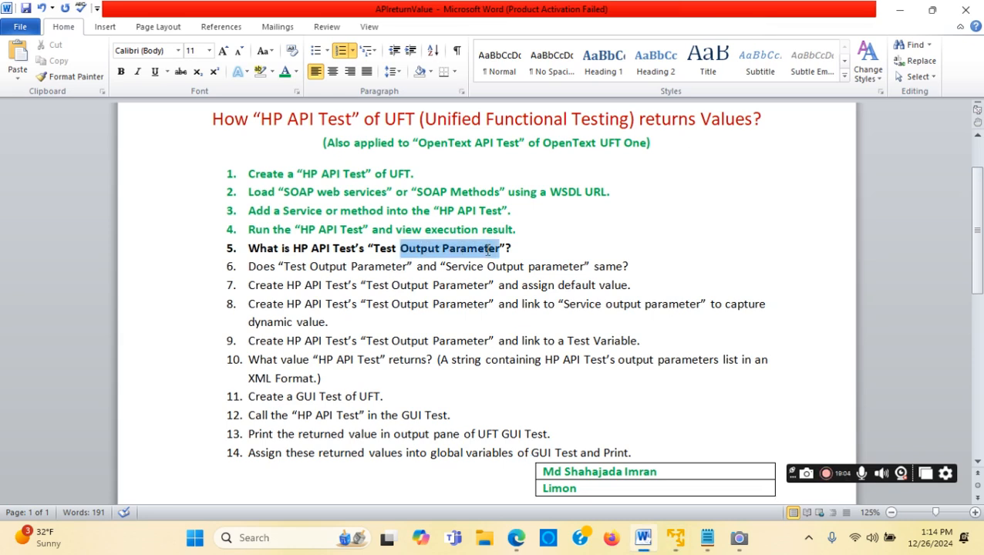
pyautogui.moveTo(401, 248); pyautogui.dragTo(498, 249)
pyautogui.moveTo(374, 249); pyautogui.dragTo(497, 259)
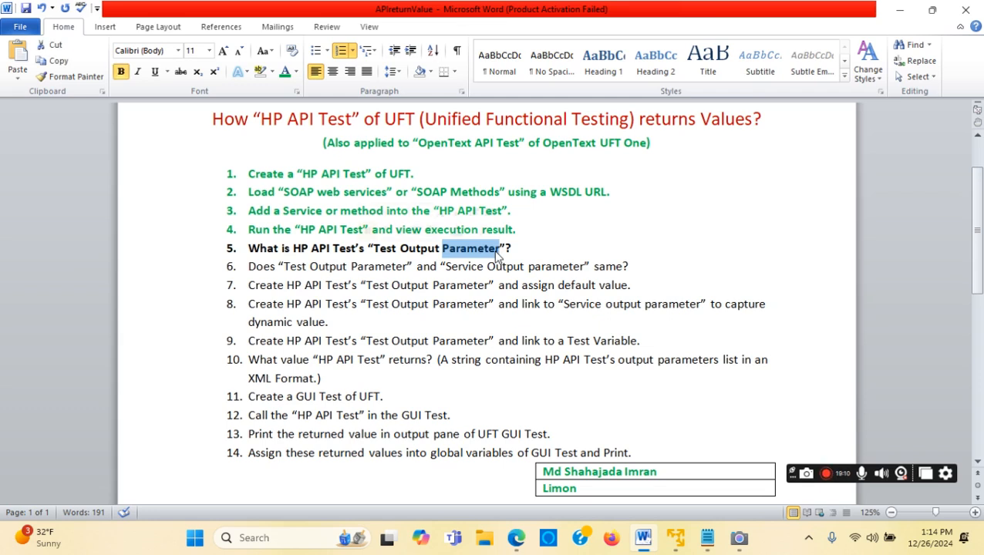
pyautogui.moveTo(440, 250); pyautogui.dragTo(378, 251)
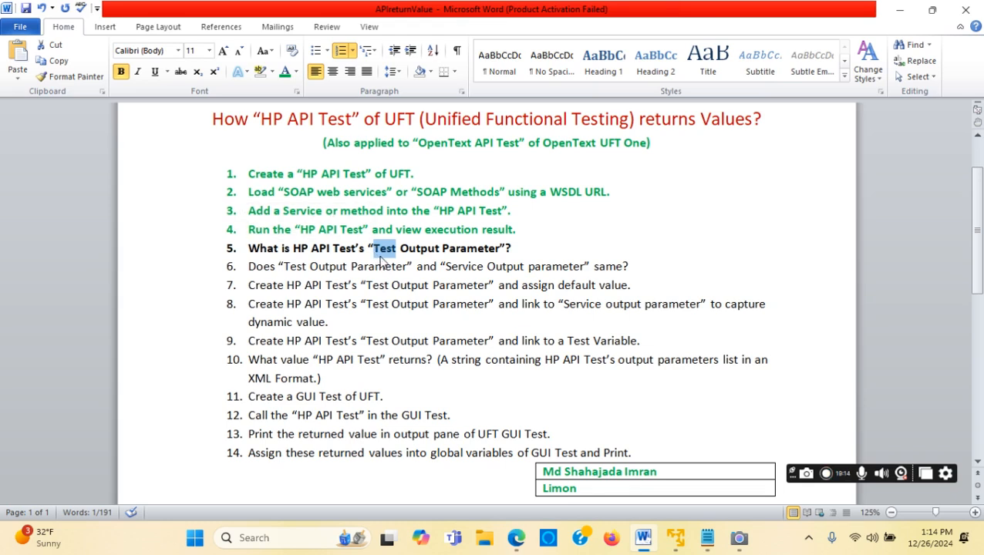
pyautogui.click(408, 249)
pyautogui.moveTo(375, 246); pyautogui.dragTo(478, 243)
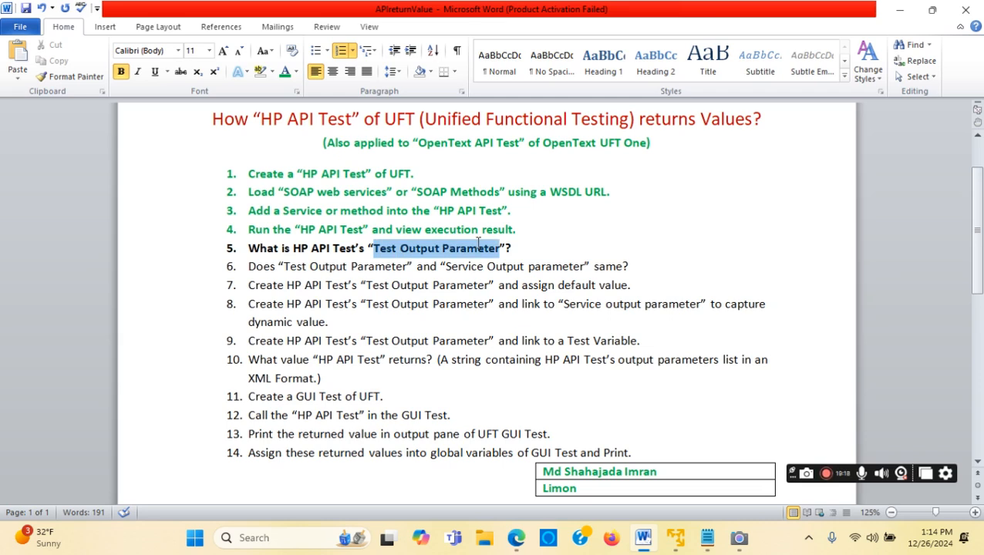
pyautogui.moveTo(296, 249); pyautogui.dragTo(354, 246)
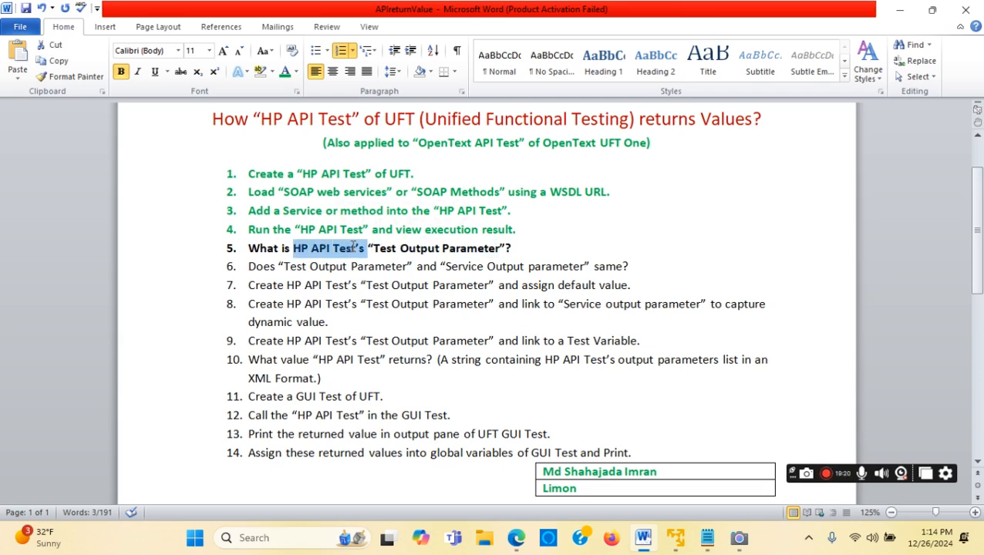
pyautogui.click(433, 248)
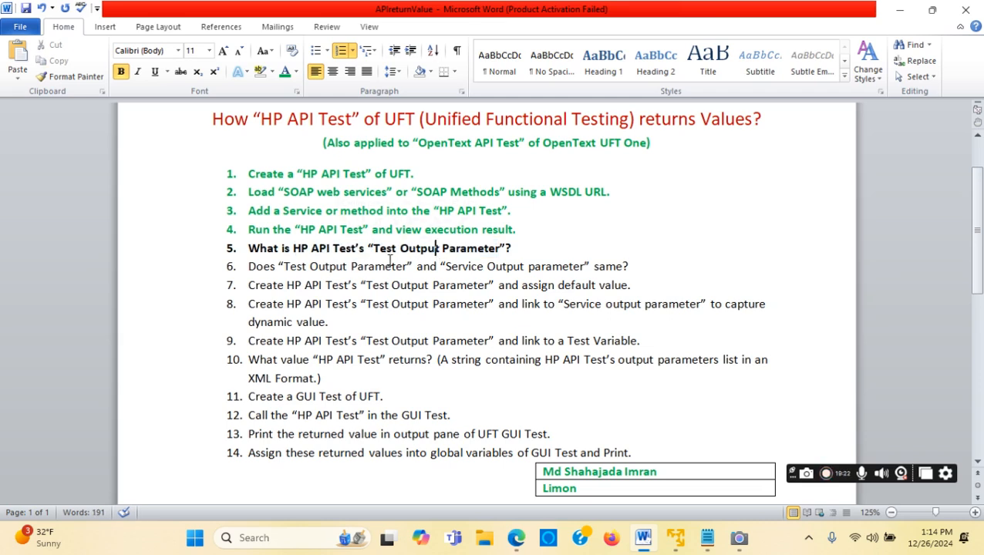
# - Return to UFT, examine the Add Output Parameter dialog for the End element and close it without adding a parameter
pyautogui.click(675, 540)
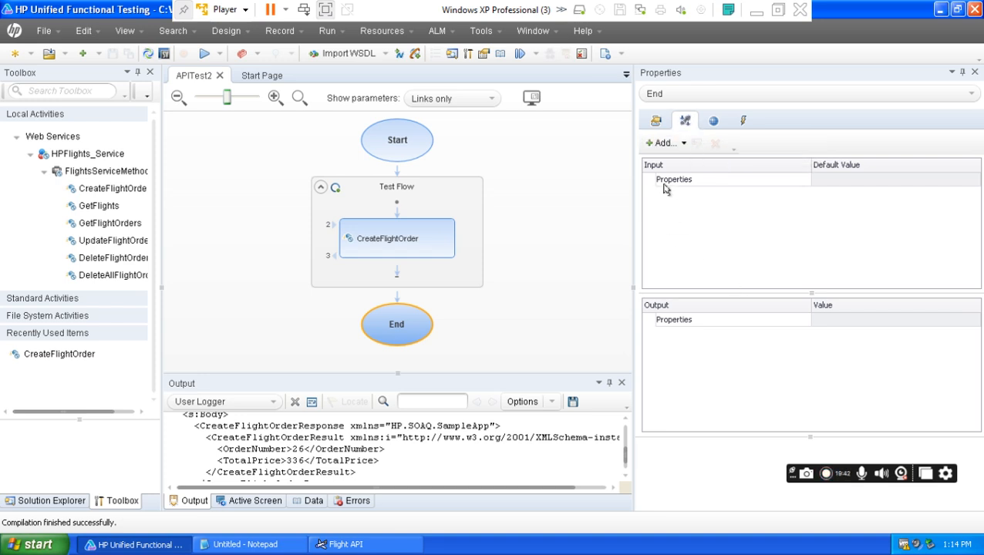
pyautogui.click(661, 145)
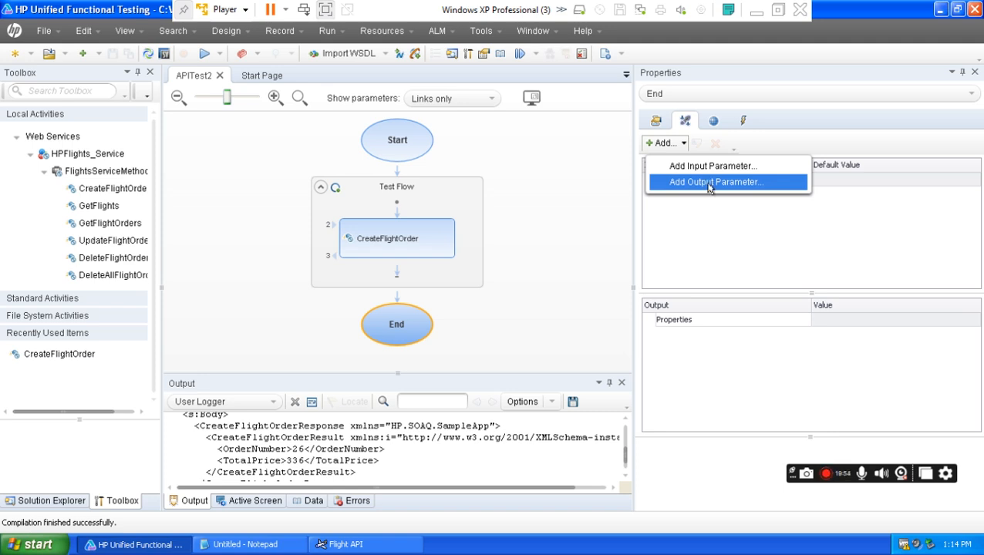
pyautogui.click(709, 183)
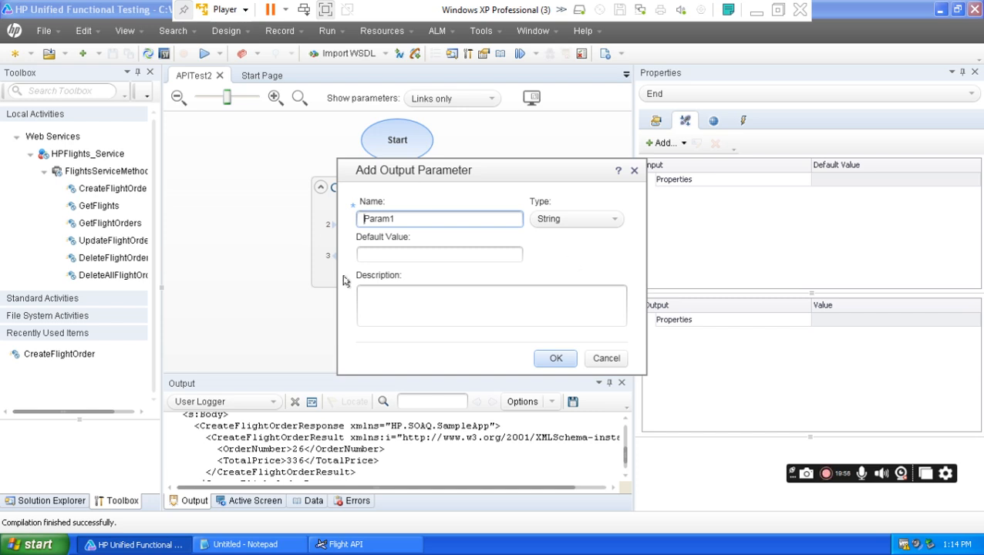
pyautogui.click(602, 358)
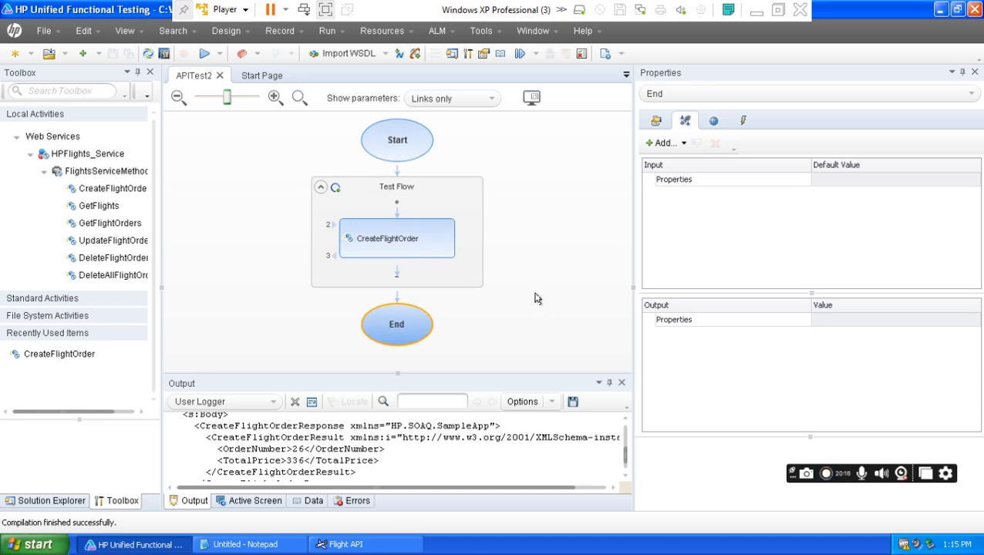
# - Switch to the Word outline and color item 5, about the Test Output Parameter, green
pyautogui.click(757, 10)
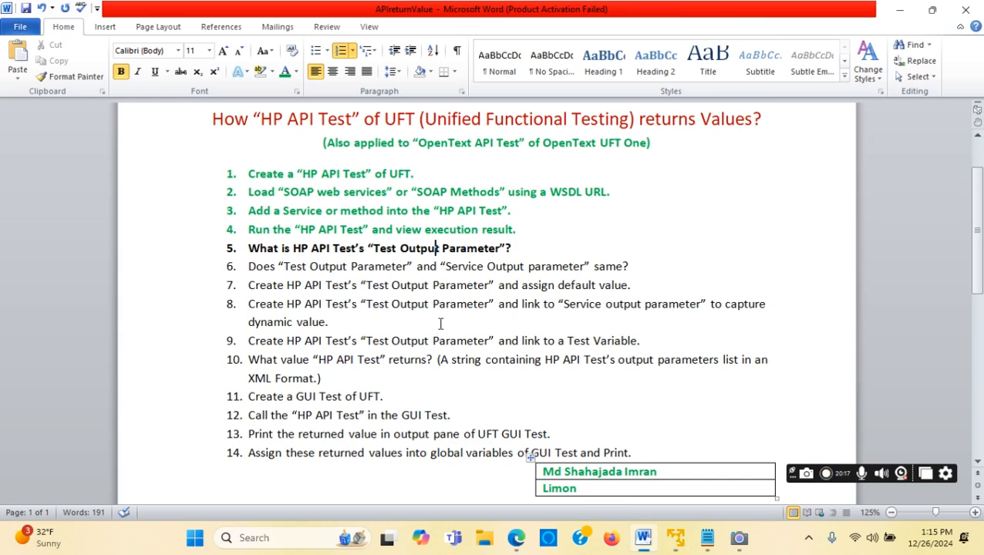
pyautogui.click(375, 262)
pyautogui.moveTo(374, 249); pyautogui.dragTo(234, 249)
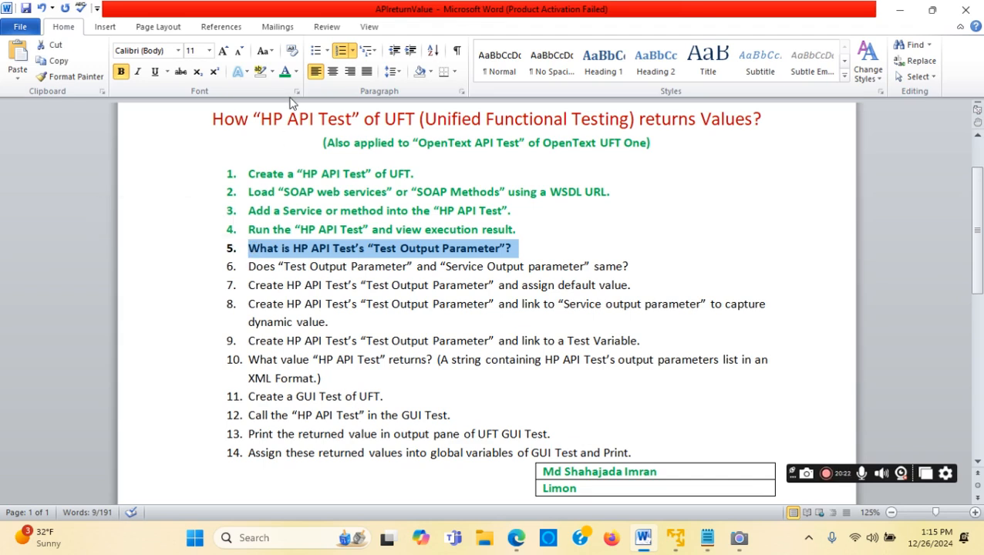
pyautogui.click(488, 341)
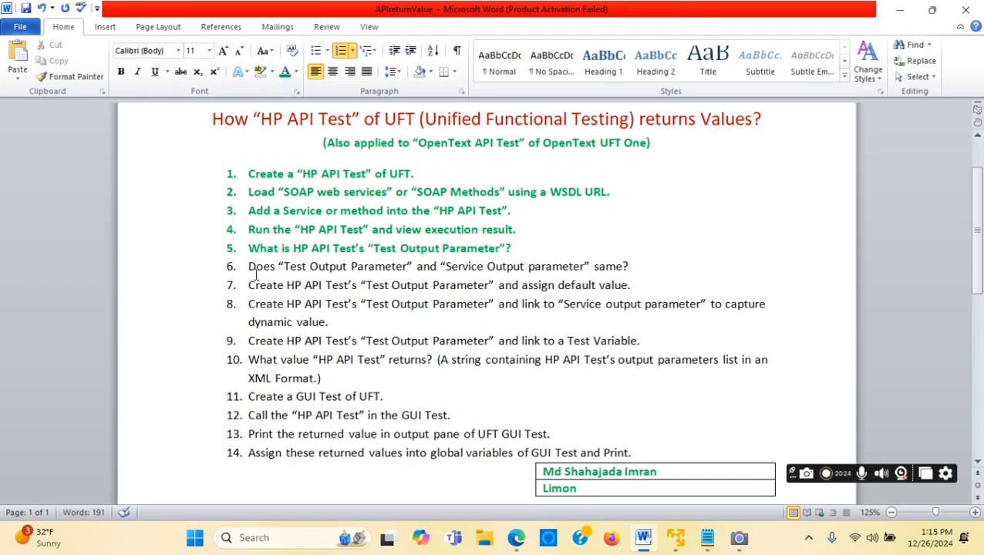
# - Examine item 6 of the outline, highlighting "Test Output Parameter" and "Service Output parameter" and comparing them with item 5's "HP API Test's"
pyautogui.moveTo(284, 265); pyautogui.dragTo(384, 265)
pyautogui.moveTo(445, 266); pyautogui.dragTo(562, 268)
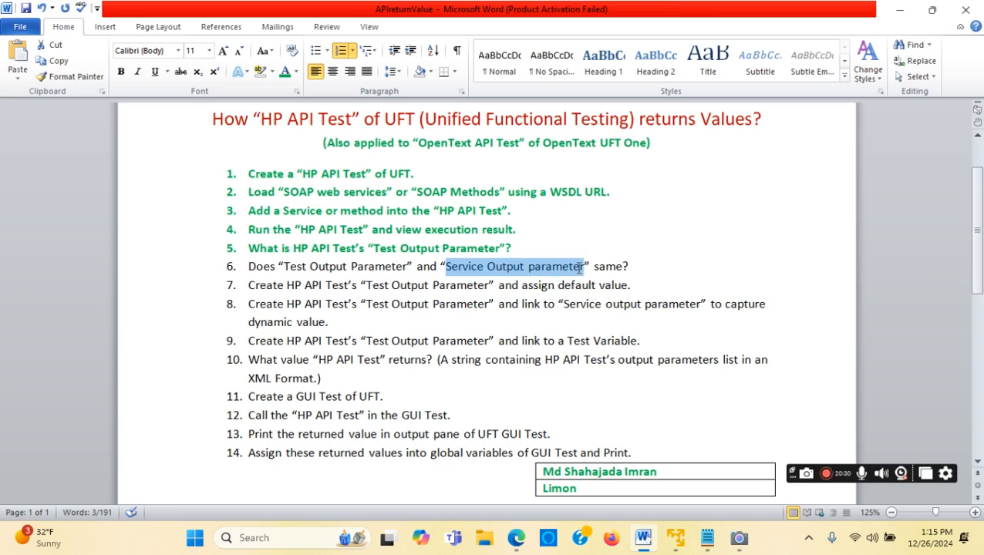
pyautogui.moveTo(294, 247); pyautogui.dragTo(366, 247)
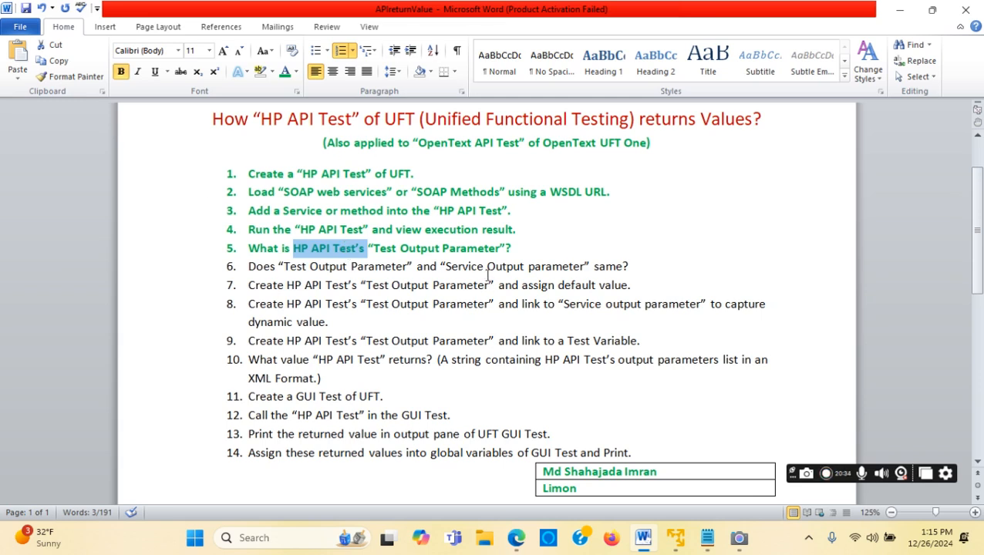
pyautogui.click(524, 265)
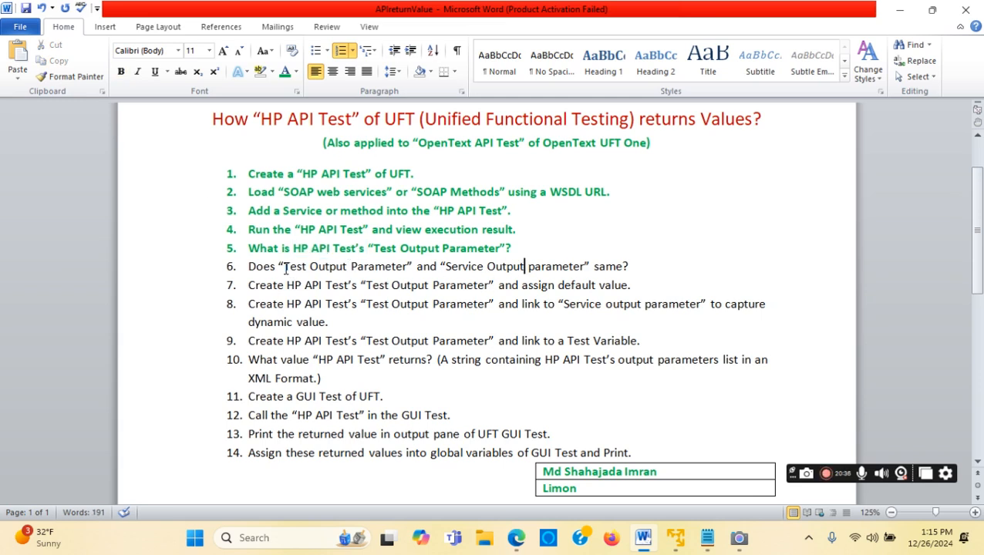
pyautogui.moveTo(283, 266); pyautogui.dragTo(573, 267)
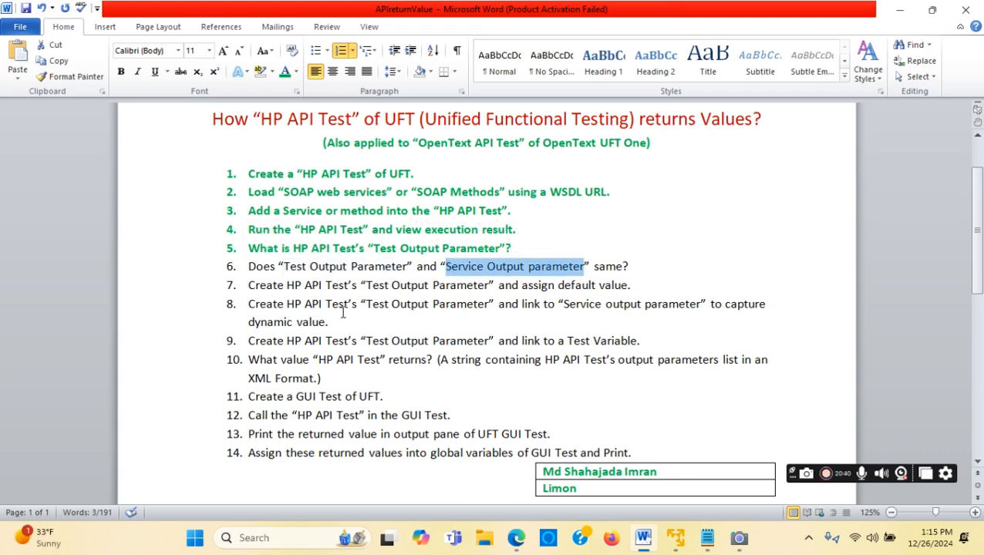
pyautogui.click(306, 266)
pyautogui.moveTo(405, 266); pyautogui.dragTo(297, 267)
pyautogui.moveTo(445, 267); pyautogui.dragTo(585, 266)
# - Look at CreateFlightOrder in UFT, return to the Word outline and highlight both parameter terms in item 6
pyautogui.click(675, 538)
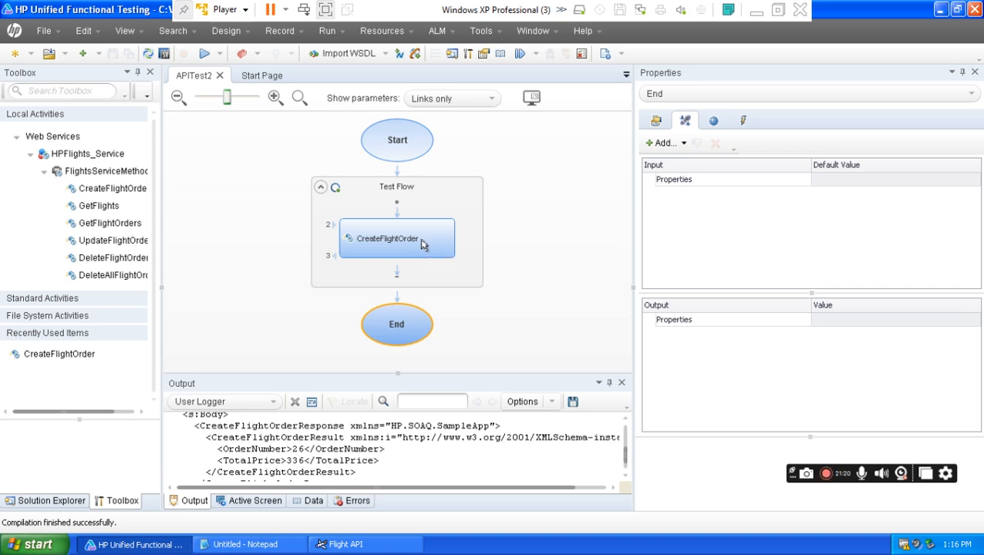
pyautogui.click(757, 9)
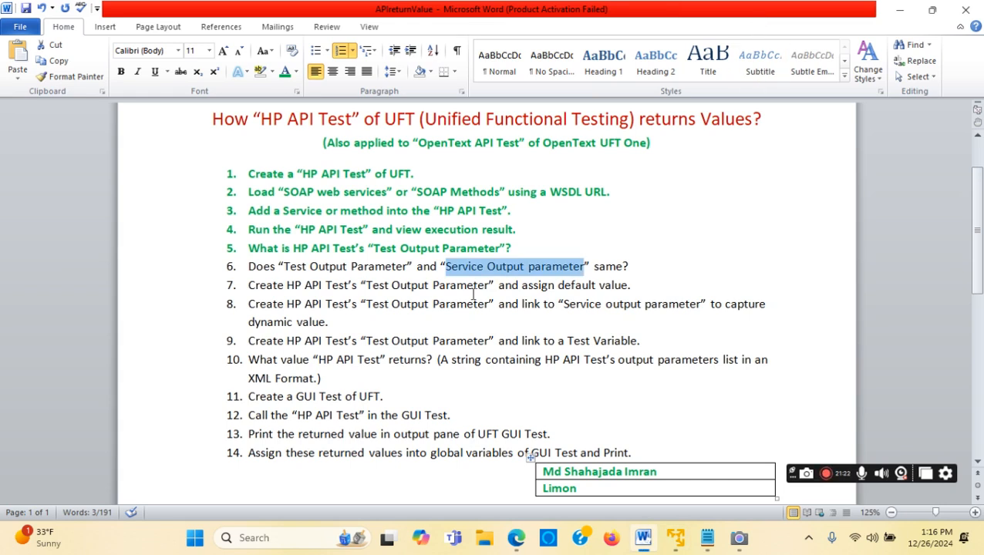
pyautogui.moveTo(407, 267)
pyautogui.mouseDown()
pyautogui.moveTo(285, 267)
pyautogui.moveTo(408, 267)
pyautogui.mouseUp()
pyautogui.click(349, 266)
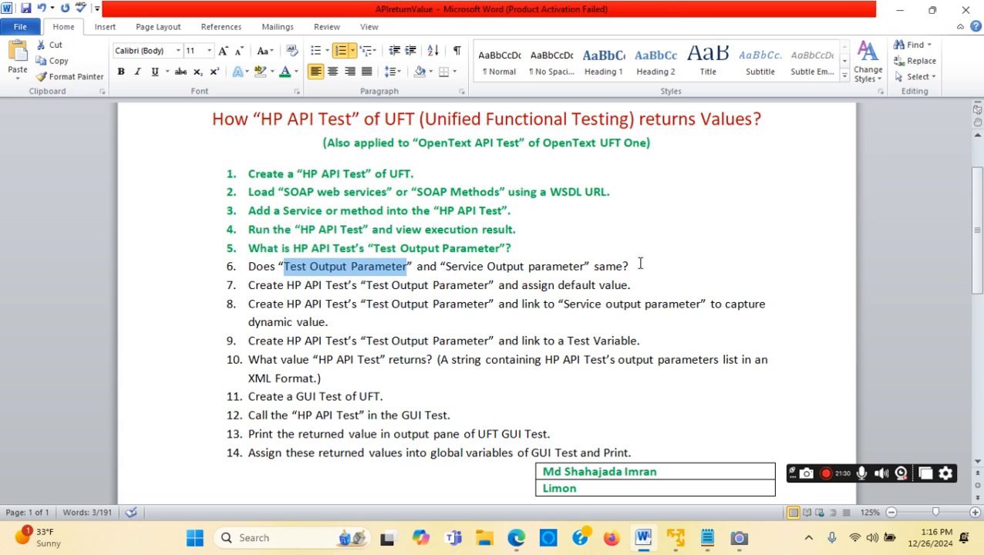
pyautogui.click(405, 267)
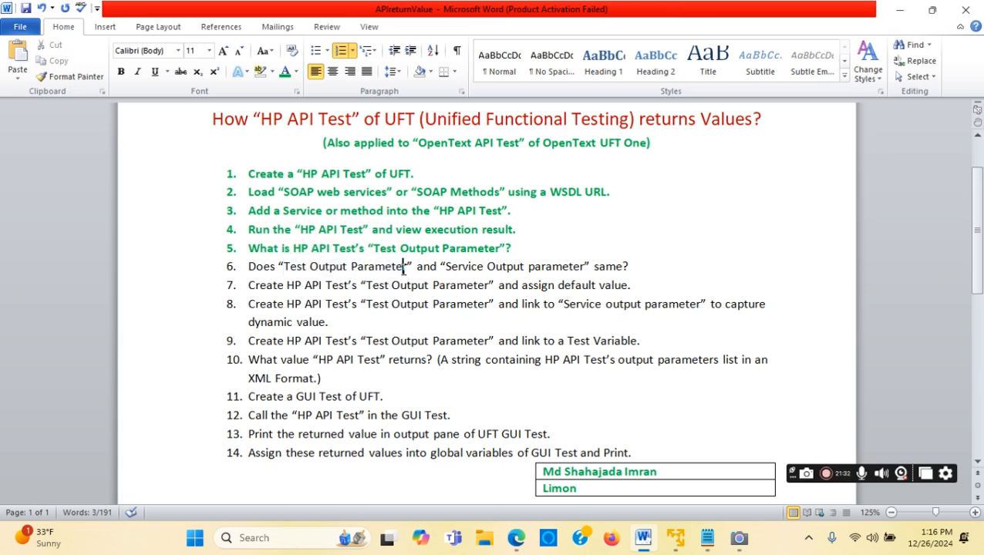
pyautogui.moveTo(407, 267); pyautogui.dragTo(284, 267)
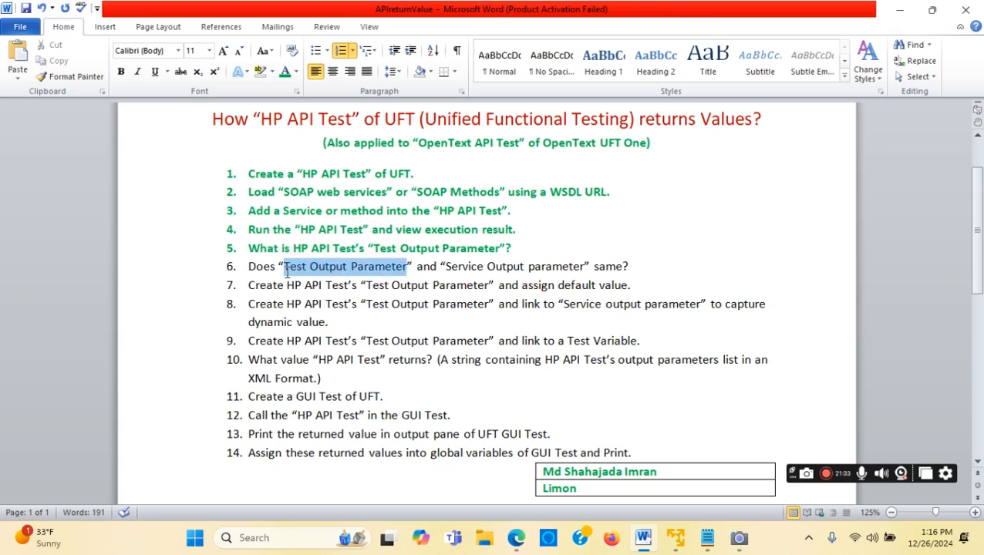
pyautogui.click(445, 266)
pyautogui.moveTo(446, 267); pyautogui.dragTo(560, 265)
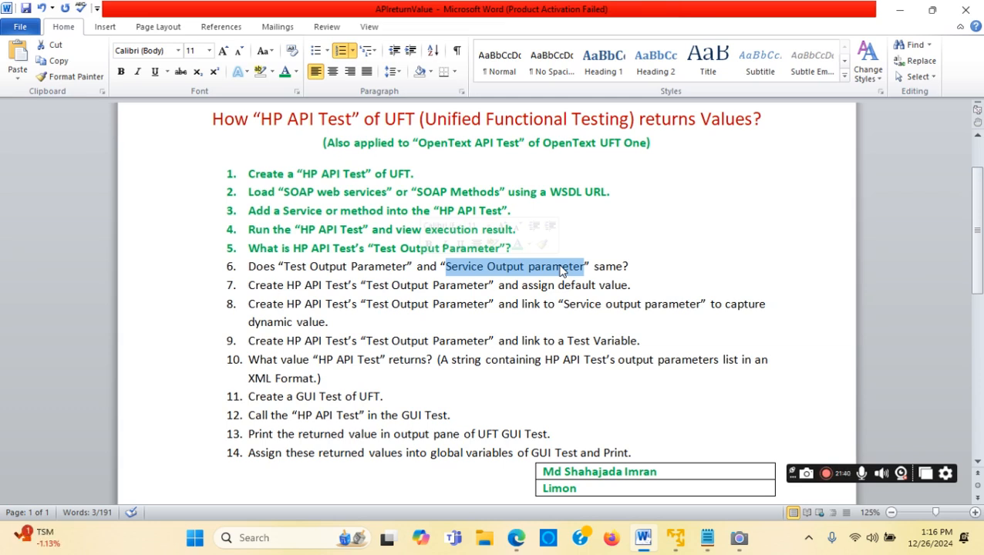
# - Make item 6, comparing the Test Output Parameter and Service Output parameter, bold
pyautogui.moveTo(630, 267); pyautogui.dragTo(247, 266)
pyautogui.hotkey('ctrl', 'b')
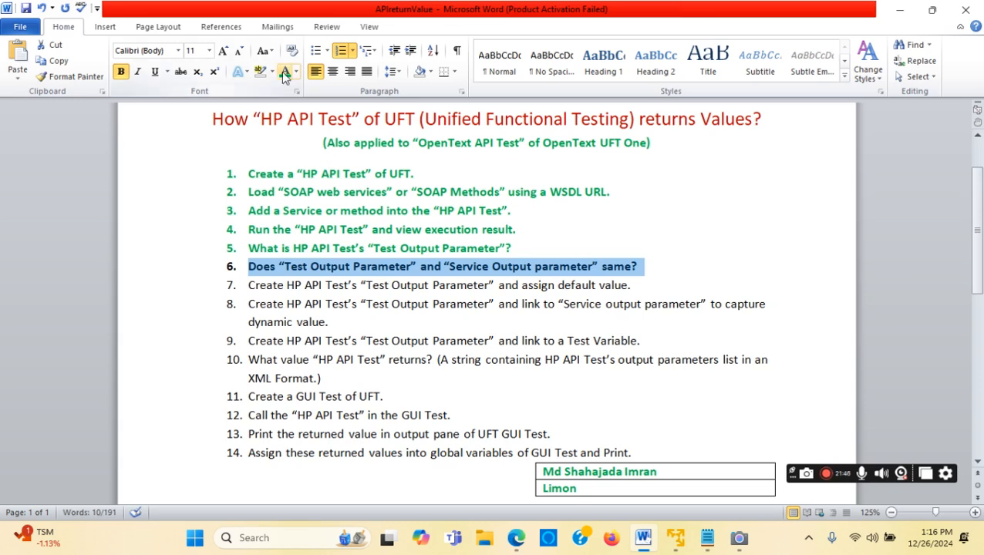
pyautogui.click(411, 280)
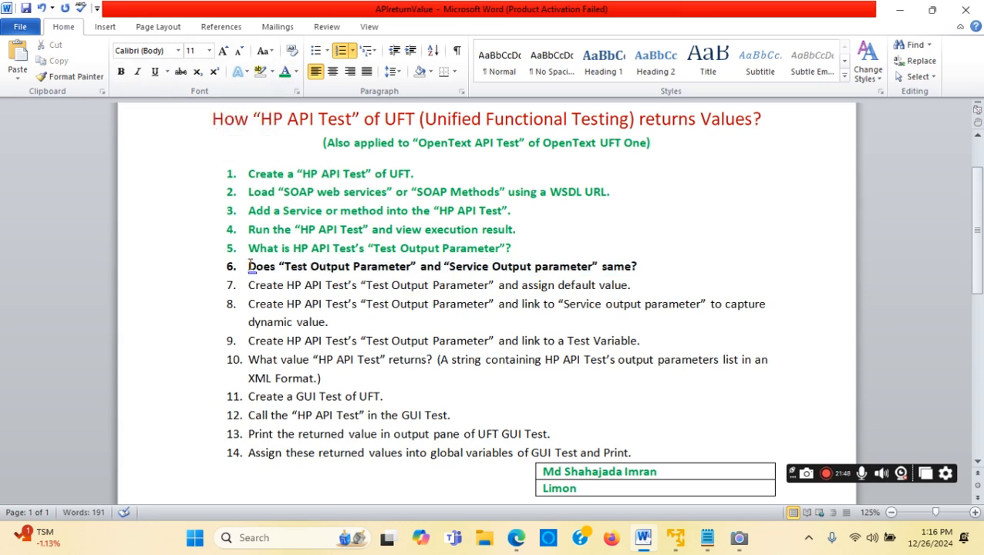
# - Examine the wording of item 6, highlighting the single words "Test", "Output" and "Service"
pyautogui.moveTo(412, 266); pyautogui.dragTo(286, 267)
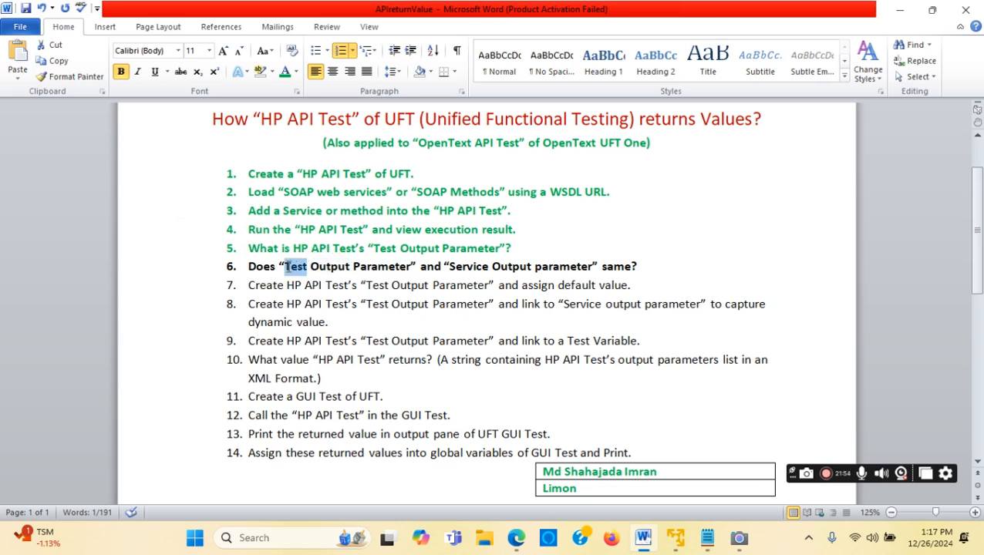
pyautogui.moveTo(536, 270); pyautogui.dragTo(494, 266)
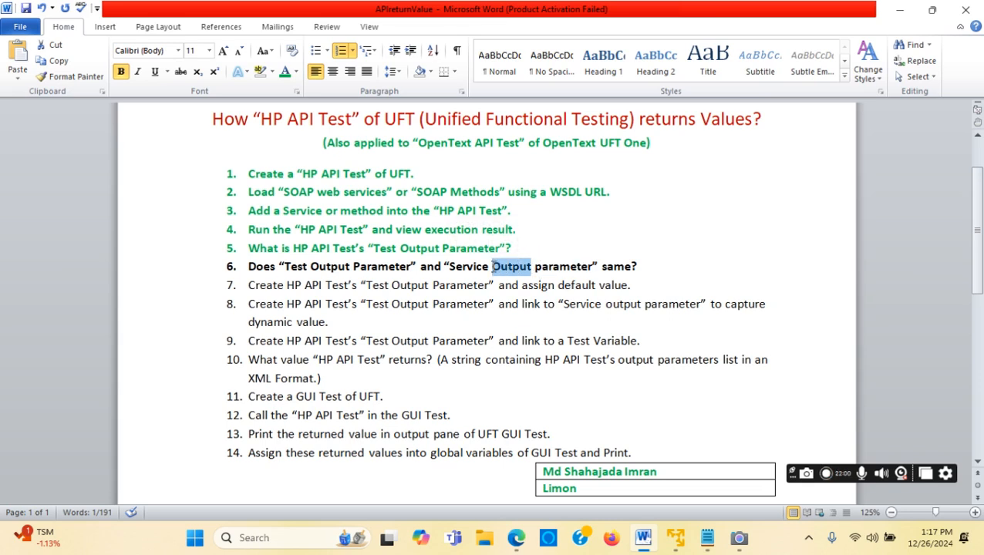
pyautogui.click(489, 267)
pyautogui.moveTo(488, 267); pyautogui.dragTo(449, 267)
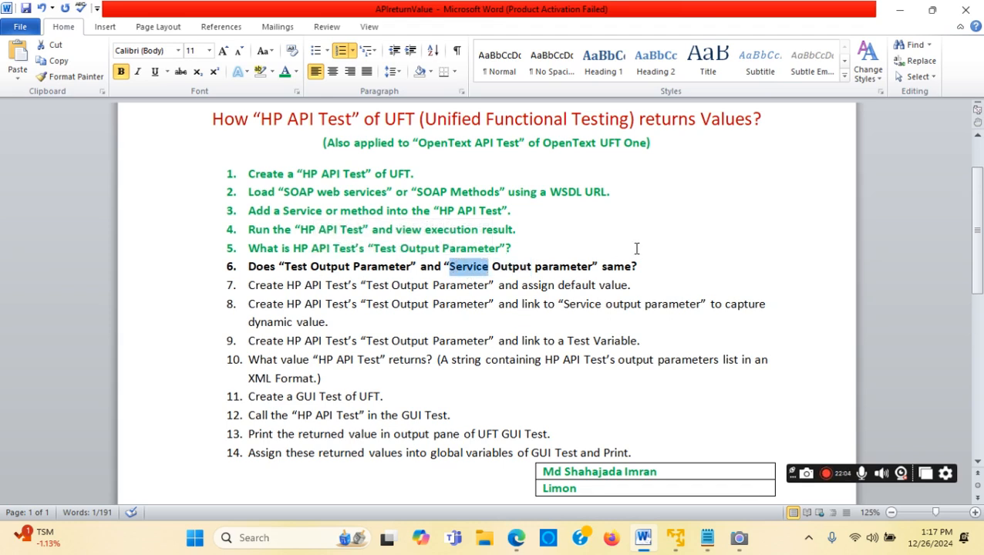
# - Color item 6 of the outline green, including its list number, to match items 1 to 5
pyautogui.moveTo(640, 266); pyautogui.dragTo(249, 268)
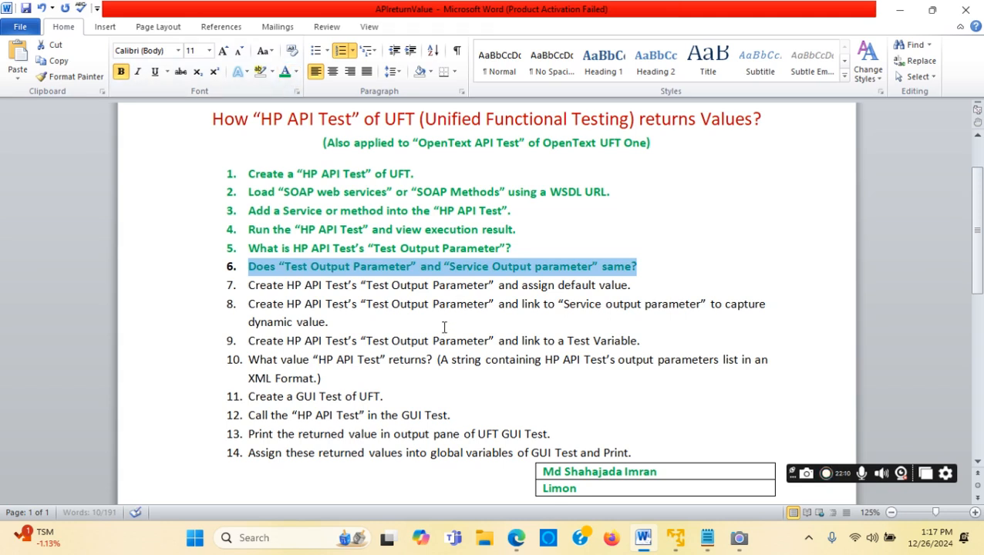
pyautogui.moveTo(637, 267); pyautogui.dragTo(226, 171)
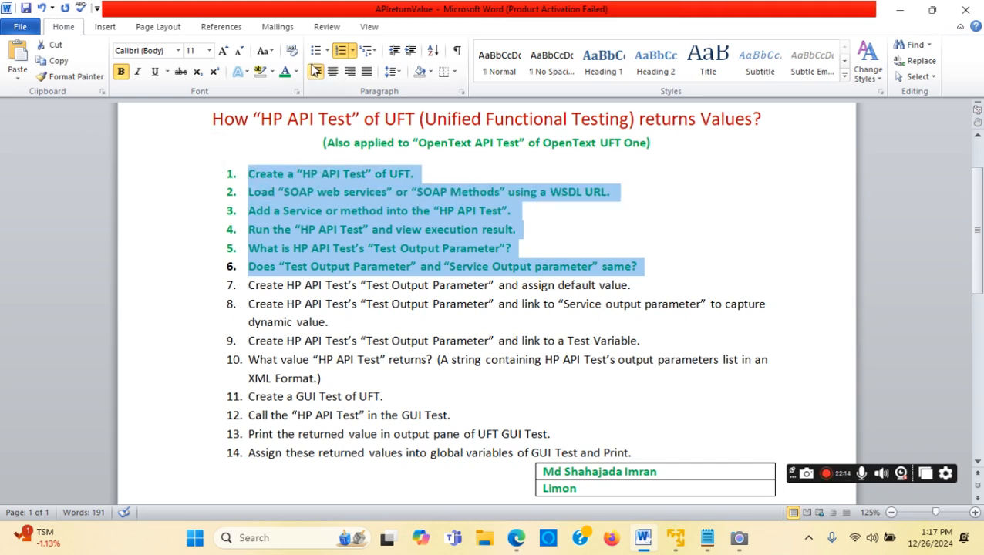
pyautogui.click(557, 226)
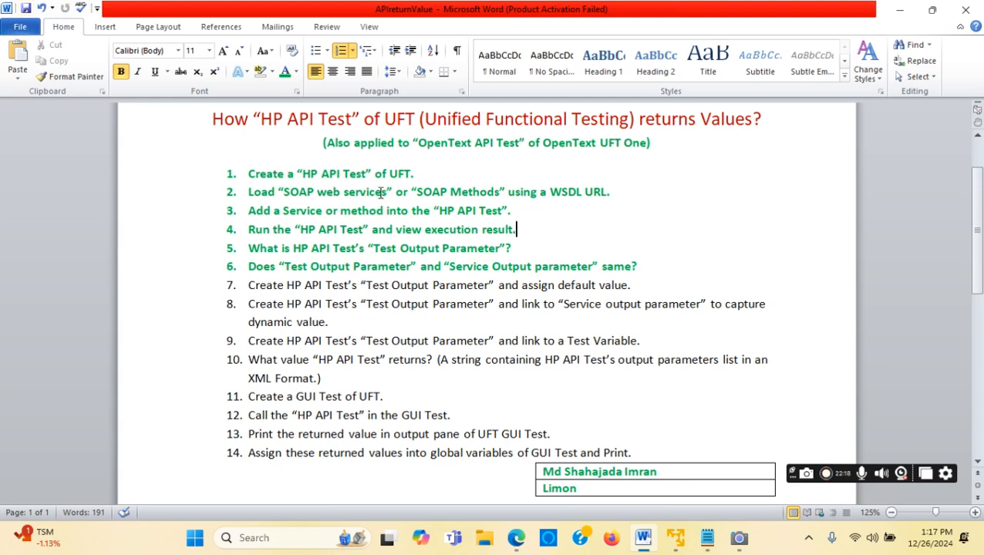
# - Make item 7, about creating a Test Output Parameter and assigning its default value, bold
pyautogui.moveTo(247, 285)
pyautogui.mouseDown()
pyautogui.moveTo(631, 285)
pyautogui.moveTo(238, 282)
pyautogui.mouseUp()
pyautogui.click(363, 285)
pyautogui.click(639, 286)
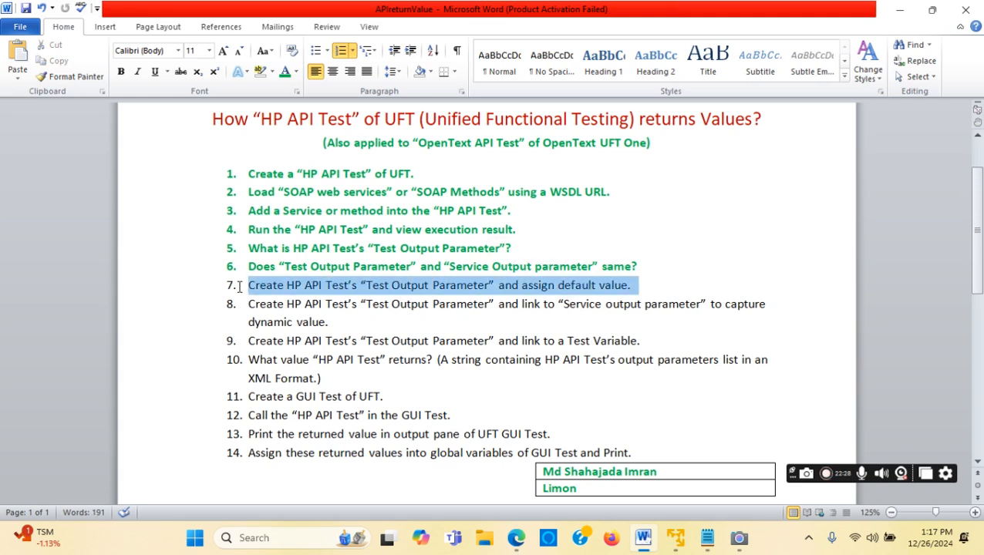
pyautogui.click(121, 73)
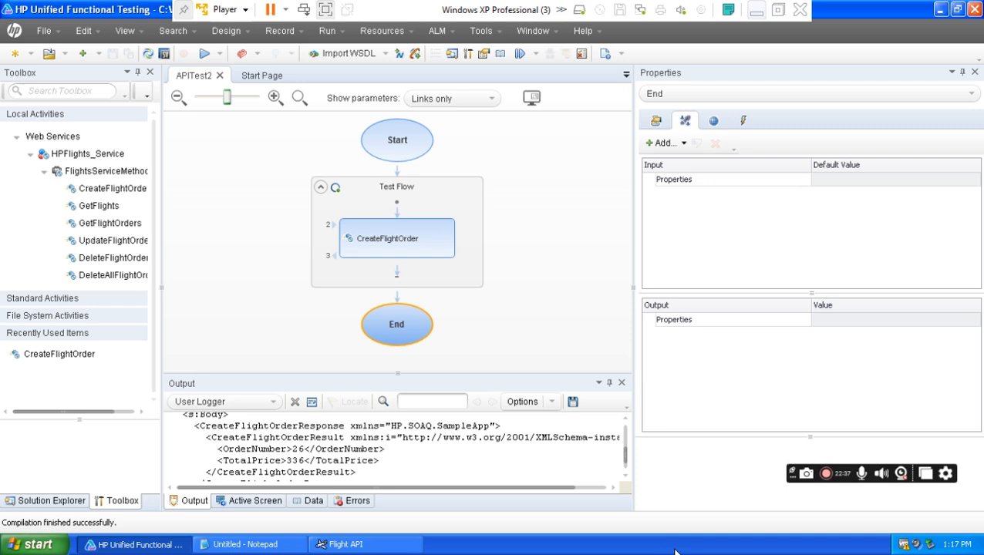
# - Switch to UFT and start a new output parameter for the End element, naming it tpFirstName
pyautogui.click(675, 537)
pyautogui.click(399, 147)
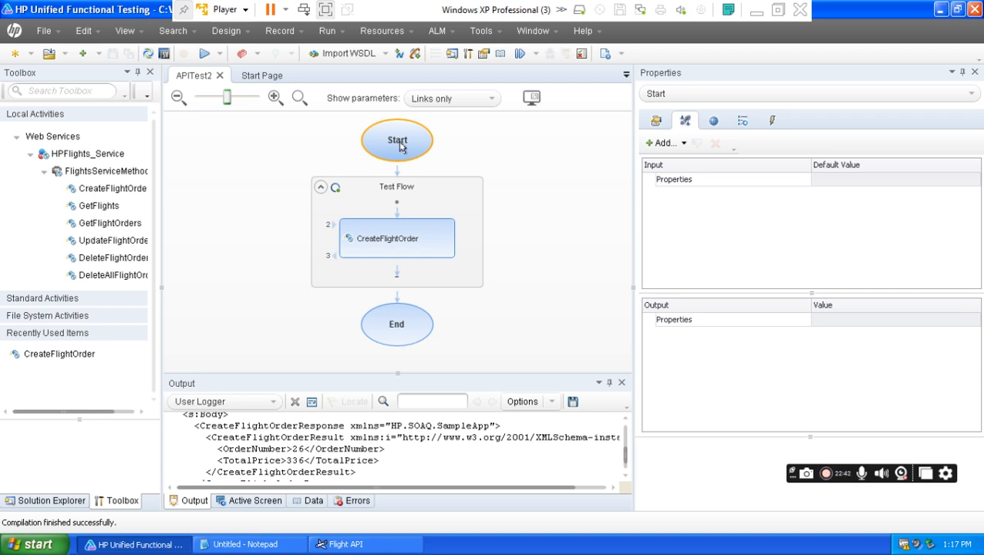
pyautogui.click(394, 332)
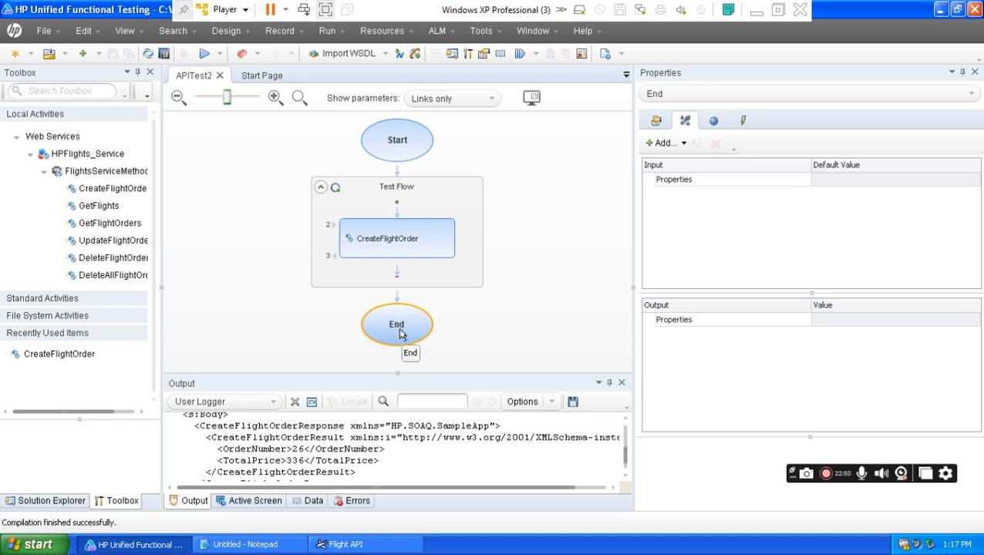
pyautogui.click(670, 149)
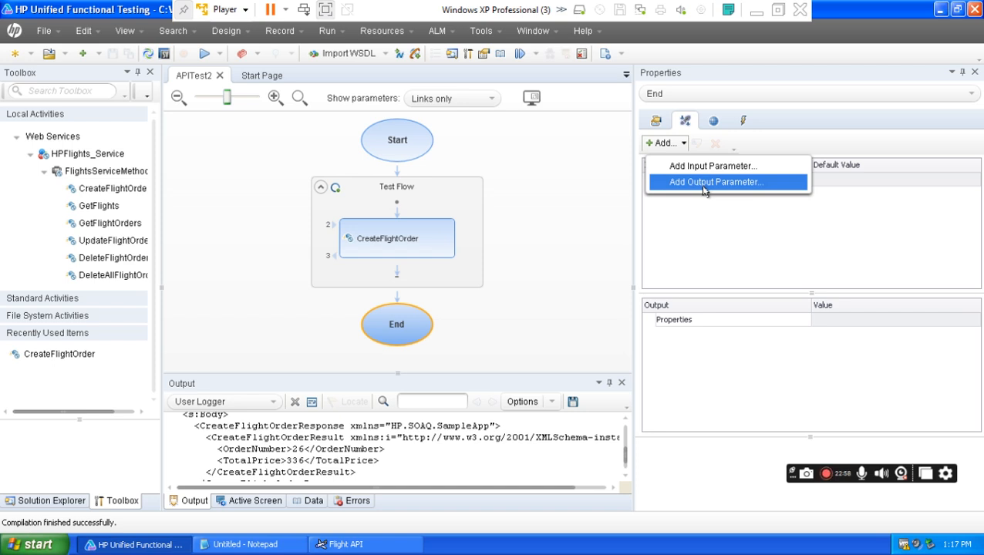
pyautogui.click(704, 191)
pyautogui.moveTo(408, 219); pyautogui.dragTo(358, 218)
pyautogui.write('tpFirstName')
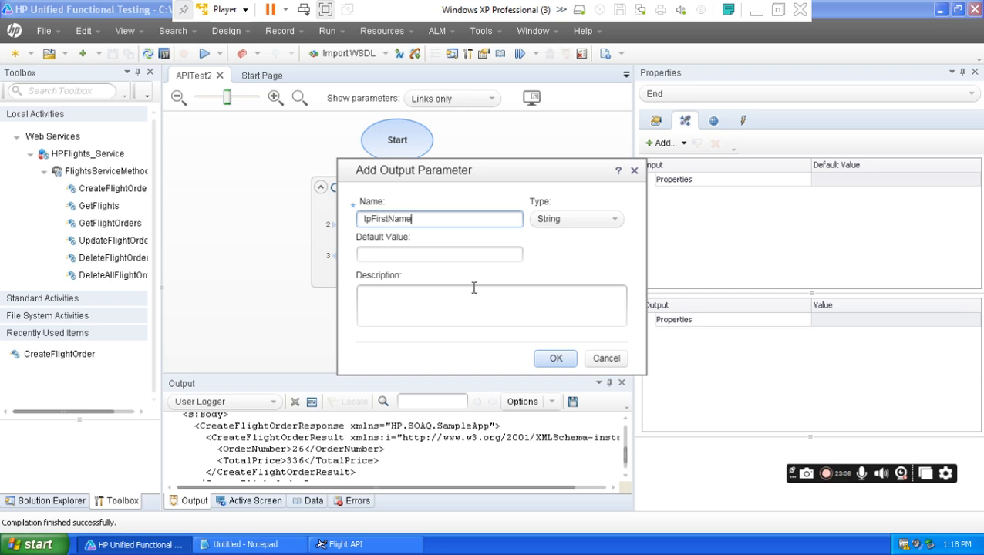
# - Copy the parameter name tpFirstName into the Notepad notes below the XML response, and return to the Add Output Parameter dialog
pyautogui.moveTo(416, 219); pyautogui.dragTo(358, 220)
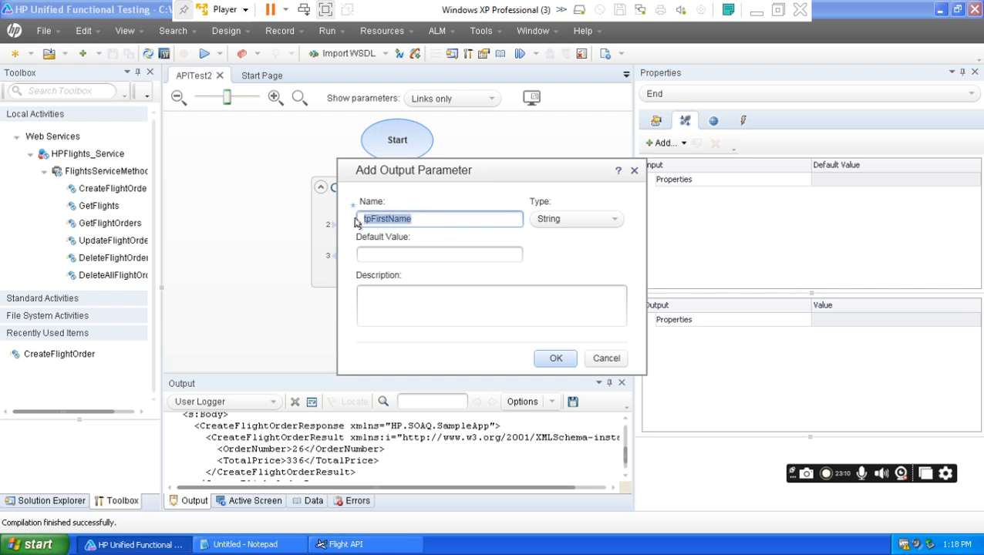
pyautogui.rightClick(372, 222)
pyautogui.click(390, 244)
pyautogui.click(251, 544)
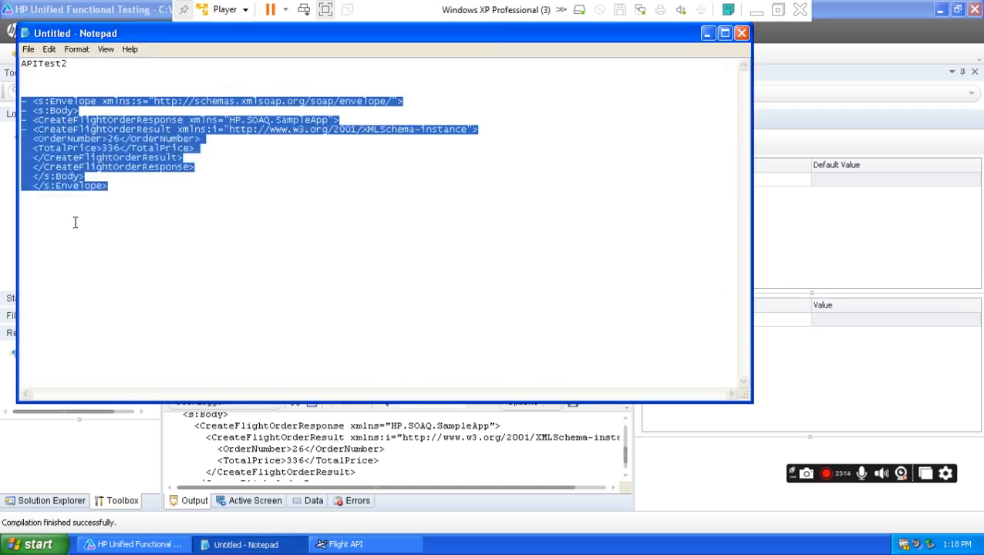
pyautogui.click(75, 220)
pyautogui.moveTo(120, 179); pyautogui.dragTo(154, 229)
pyautogui.click(124, 191)
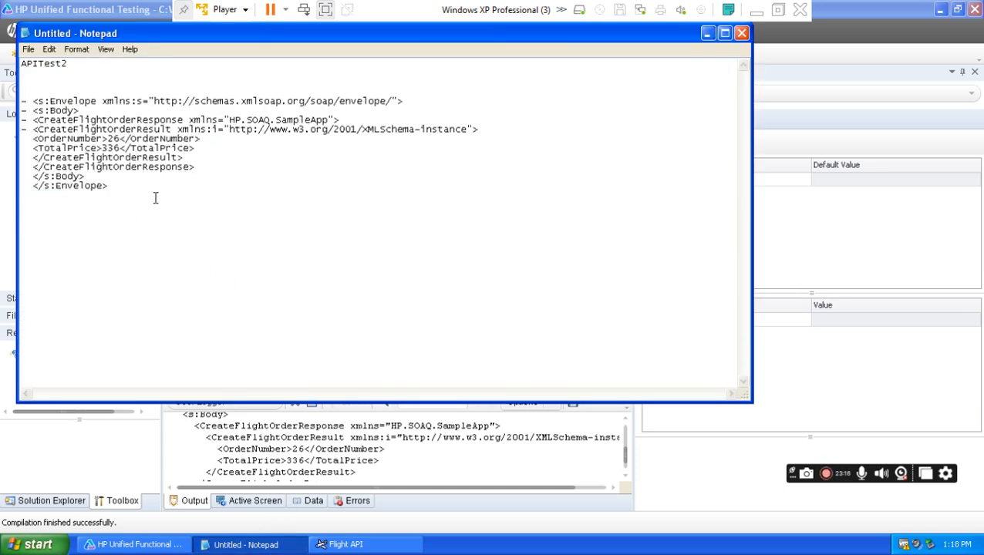
pyautogui.hotkey('ctrl', 'v')
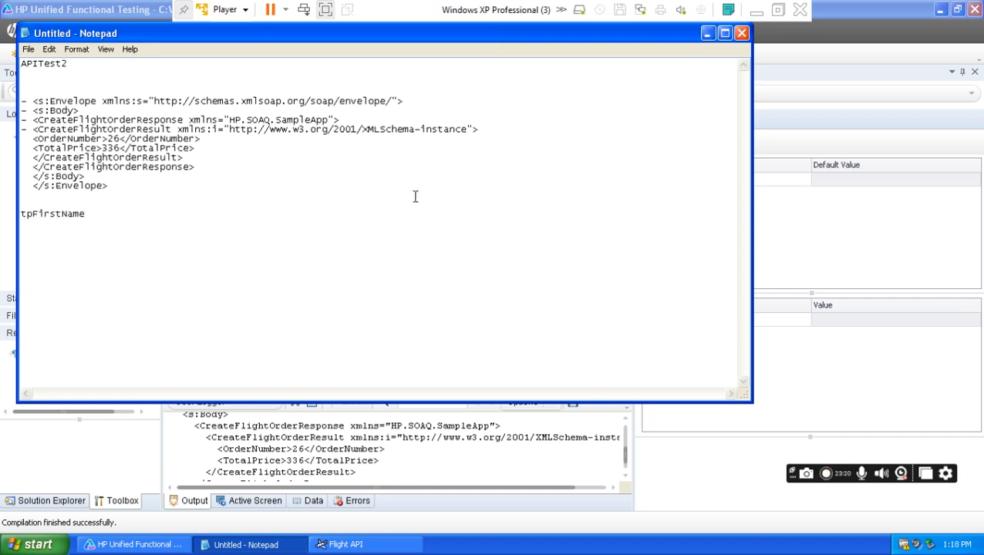
pyautogui.click(708, 36)
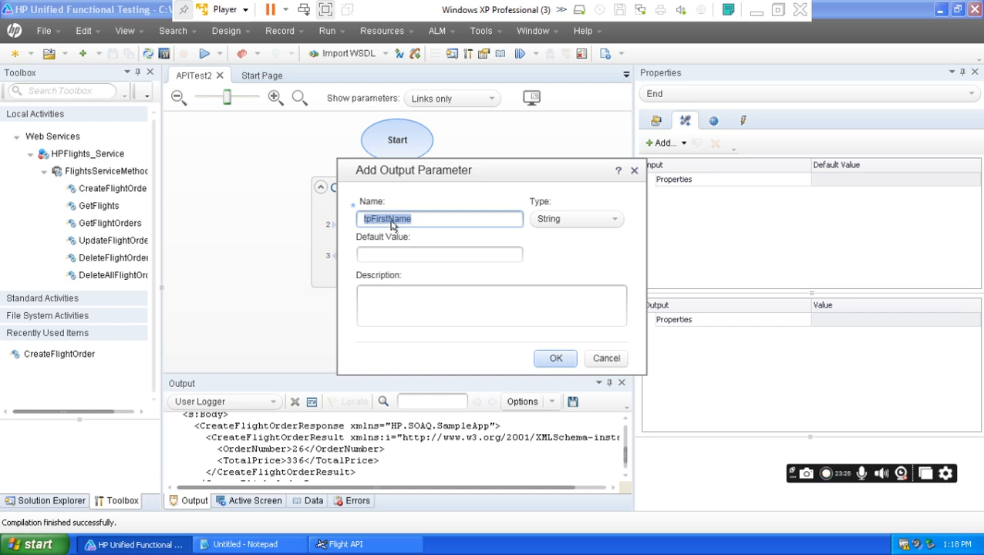
# - Choose the String type for tpFirstName, enter a first name as its default value and add the parameter
pyautogui.click(615, 222)
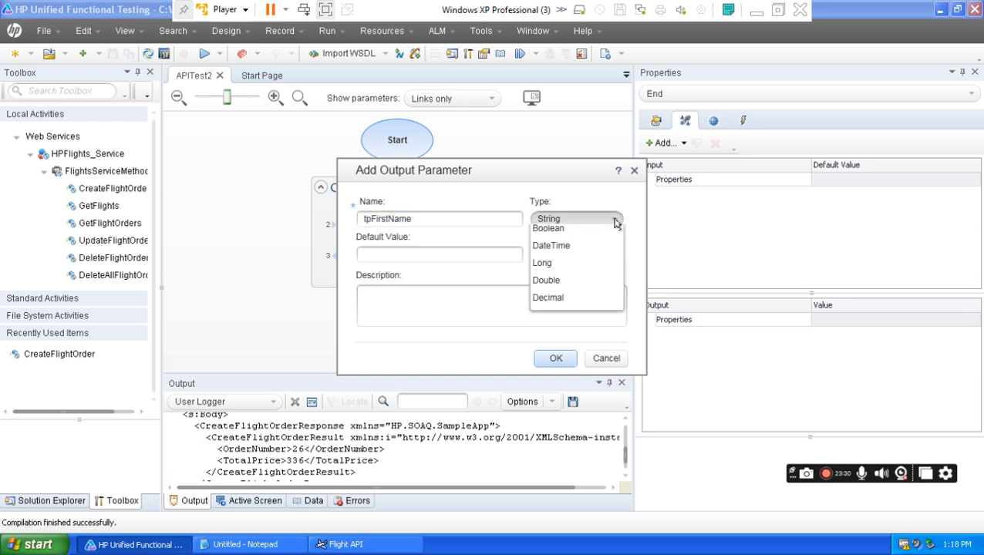
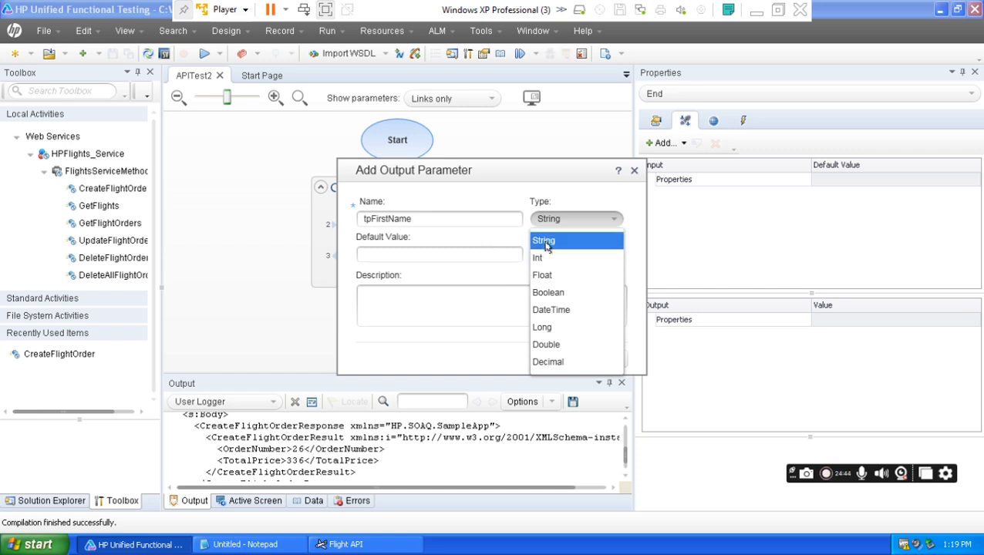
pyautogui.click(545, 243)
pyautogui.click(398, 248)
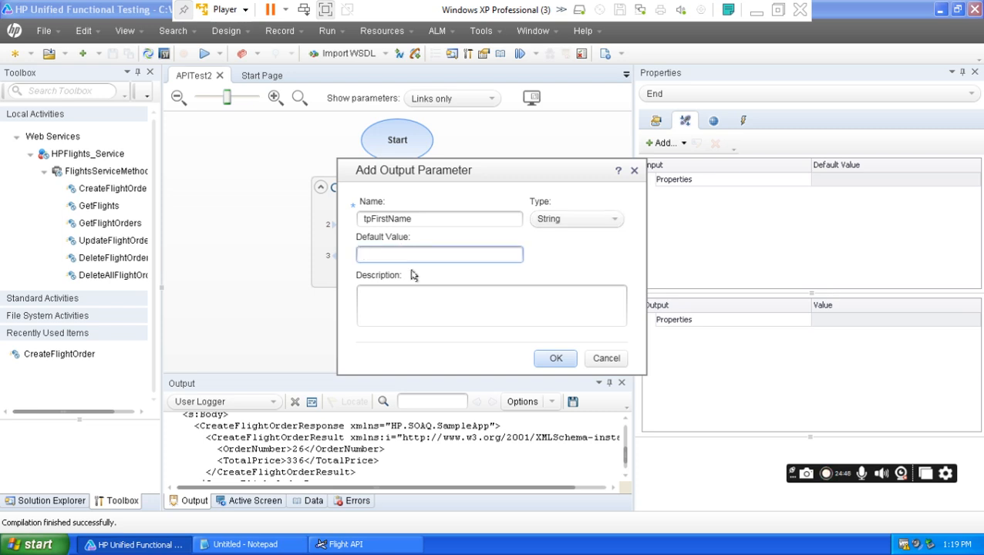
pyautogui.write('Mc')
pyautogui.click(553, 362)
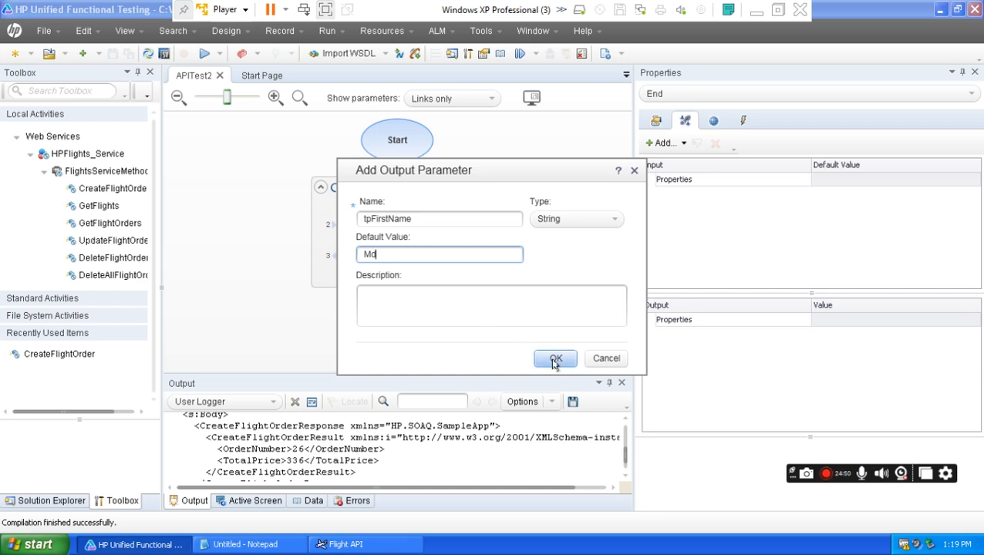
pyautogui.click(553, 362)
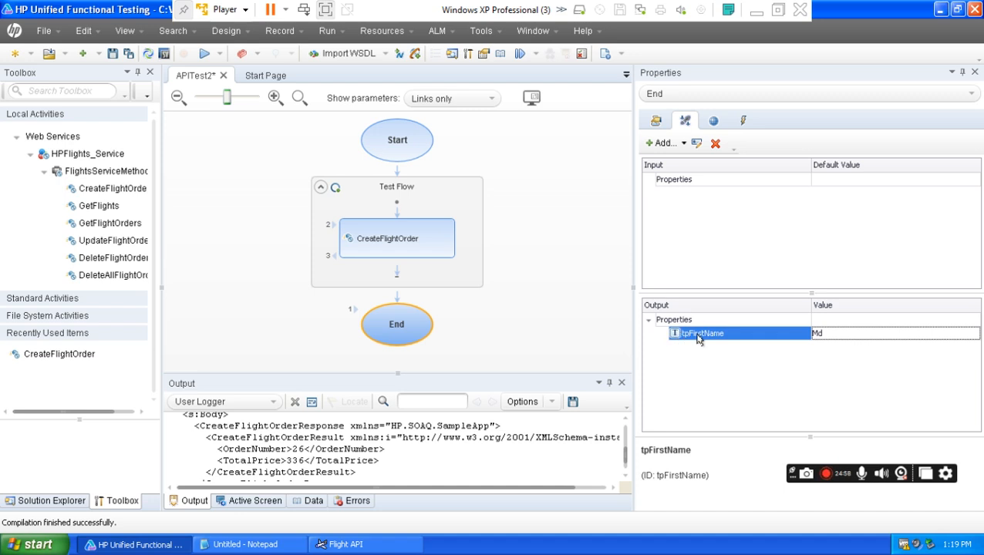
# - Add a String output parameter named tpMiddleName to the End element, with a middle name as its default value
pyautogui.click(816, 337)
pyautogui.click(670, 146)
pyautogui.click(668, 182)
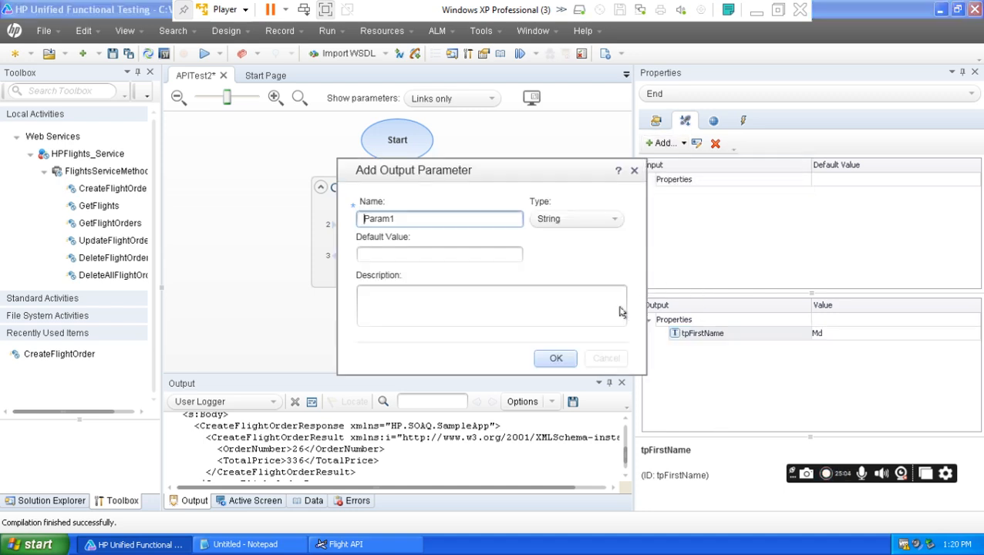
pyautogui.doubleClick(361, 219)
pyautogui.write('tp')
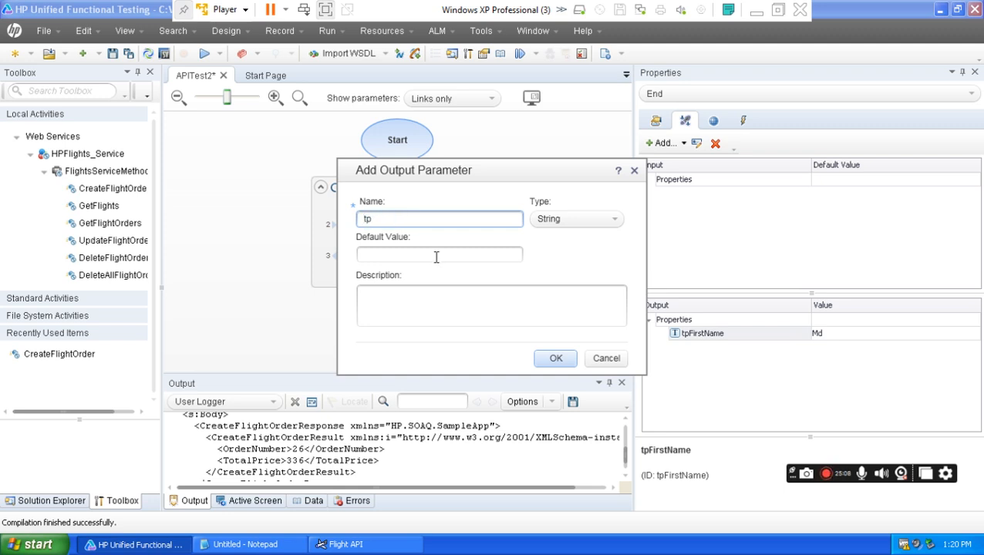
pyautogui.write('MiddleName')
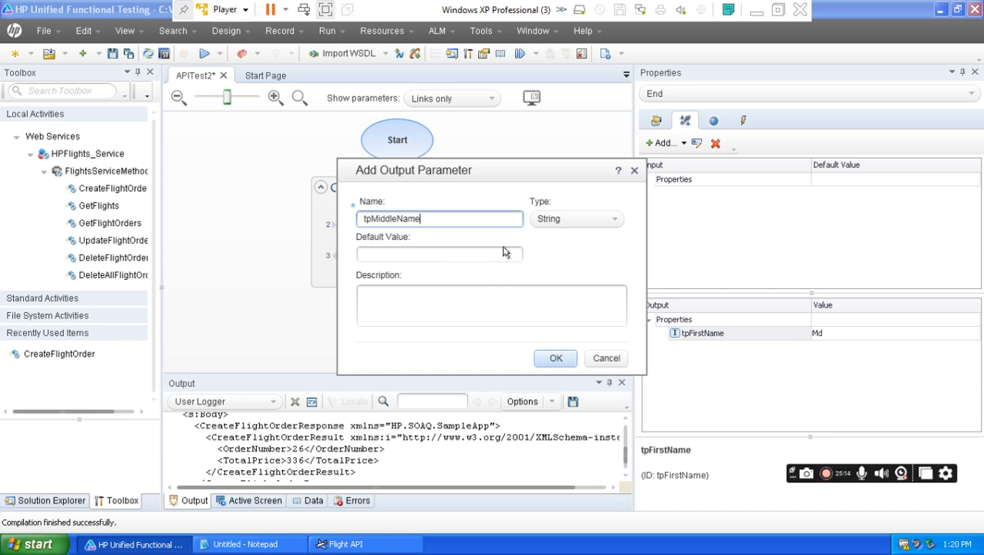
pyautogui.click(452, 253)
pyautogui.write('S')
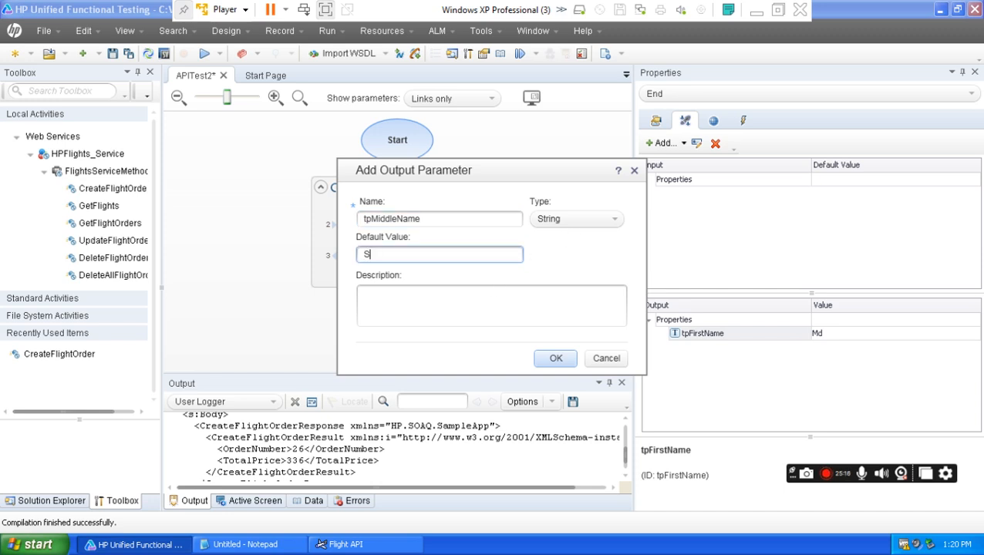
pyautogui.write('hahajada')
pyautogui.click(555, 360)
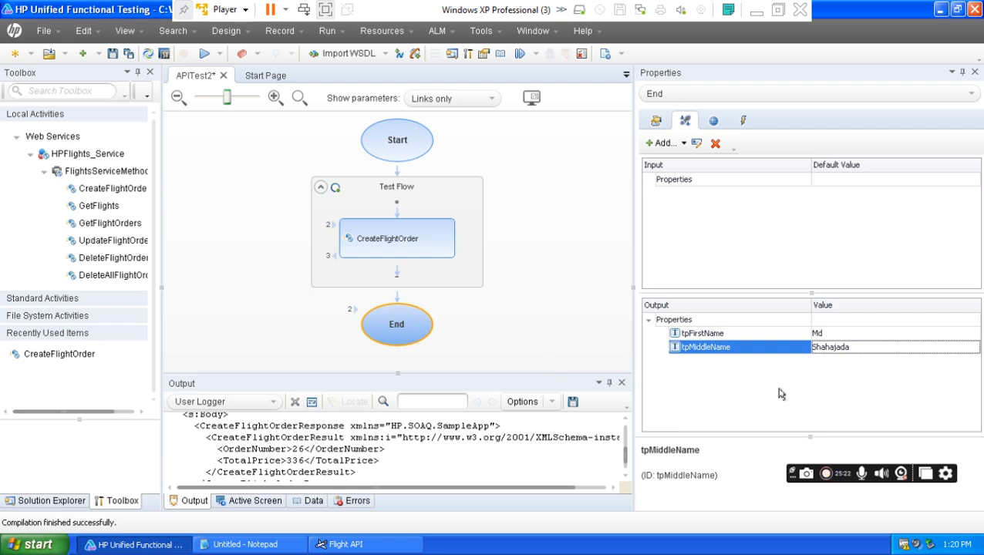
# - Start another output parameter for the End element and name it tpLastName
pyautogui.click(670, 148)
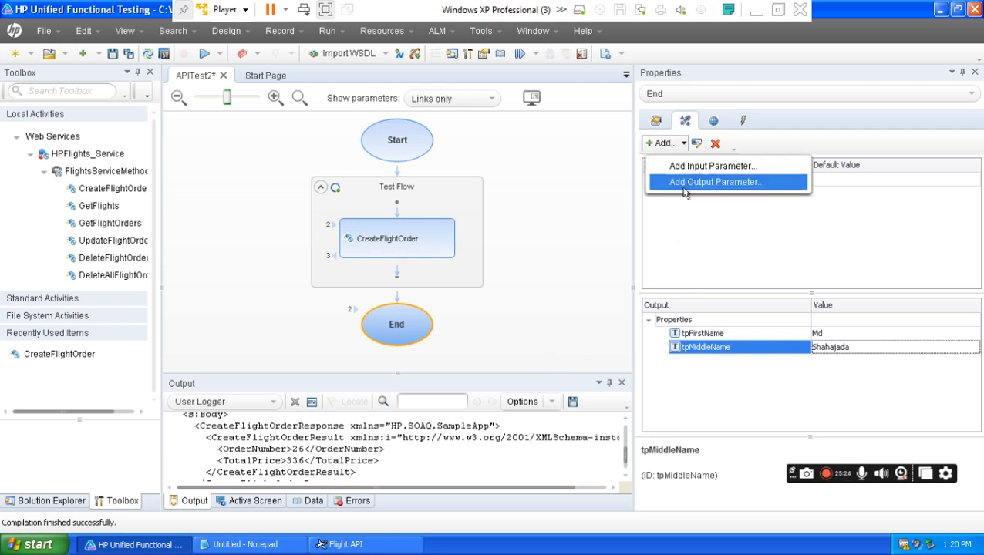
pyautogui.click(676, 179)
pyautogui.moveTo(413, 220); pyautogui.dragTo(352, 220)
pyautogui.write('tp')
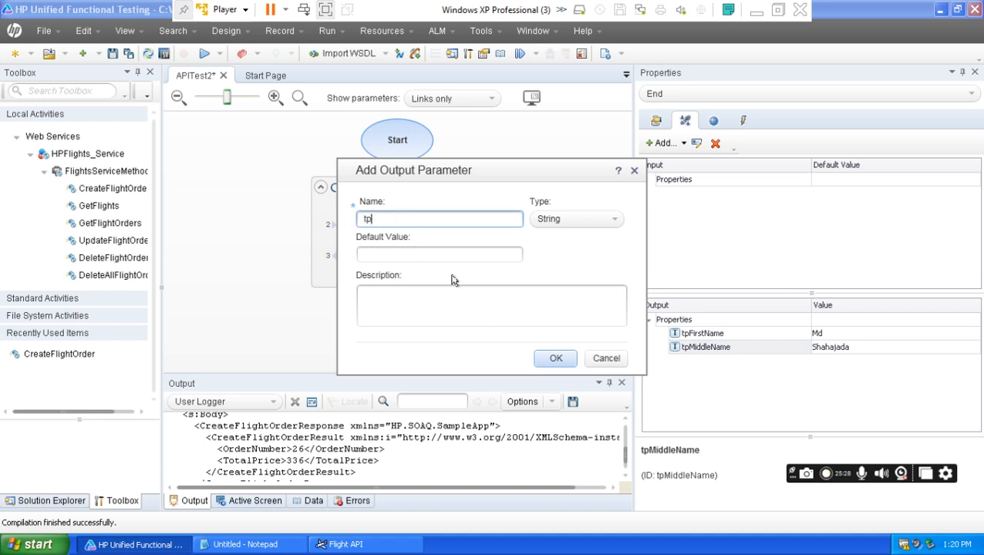
pyautogui.write('LastName')
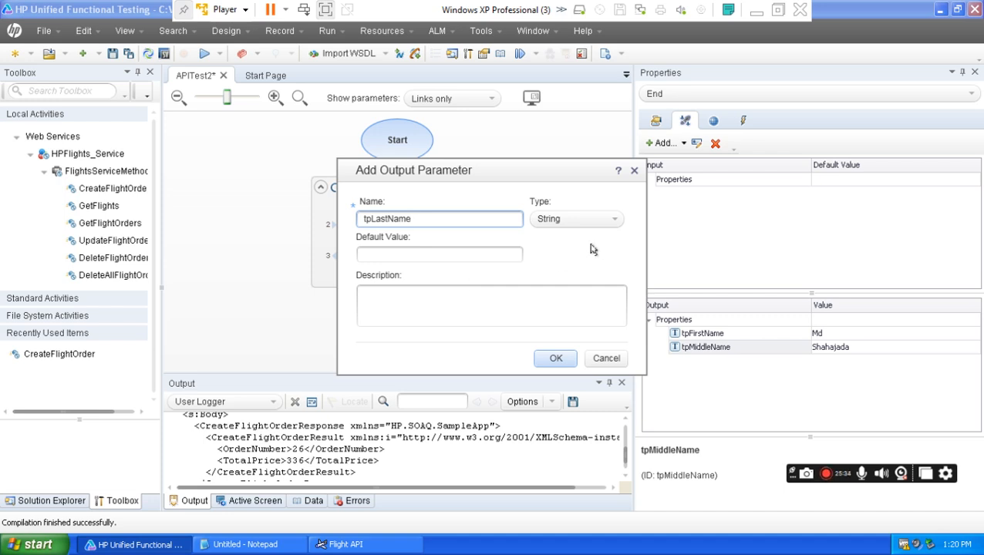
# - Copy the name tpLastName into the Notepad notes two lines below tpFirstName, and return to the Add Output Parameter dialog
pyautogui.moveTo(413, 219); pyautogui.dragTo(368, 220)
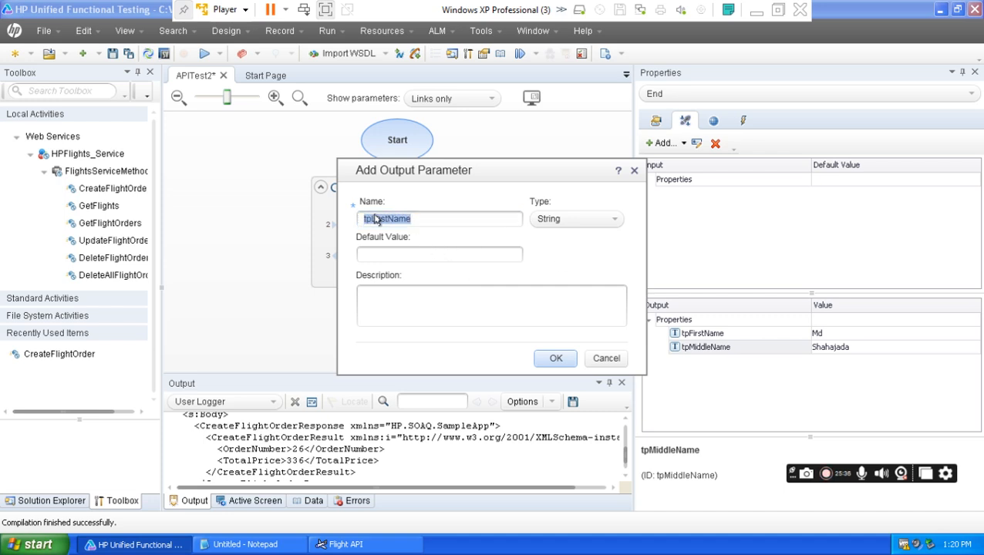
pyautogui.rightClick(375, 219)
pyautogui.click(407, 240)
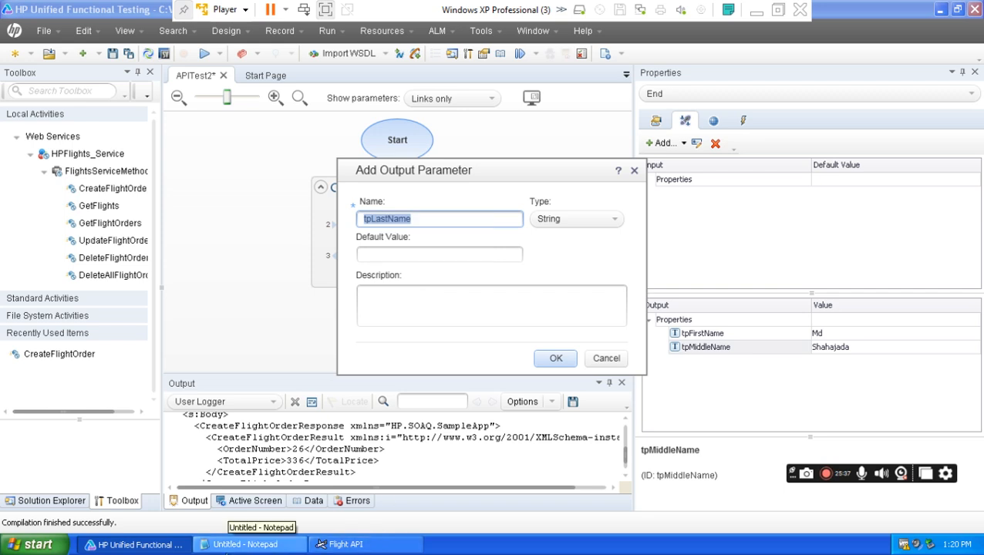
pyautogui.click(239, 545)
pyautogui.press('Return')
pyautogui.press('Return')
pyautogui.hotkey('ctrl', 'v')
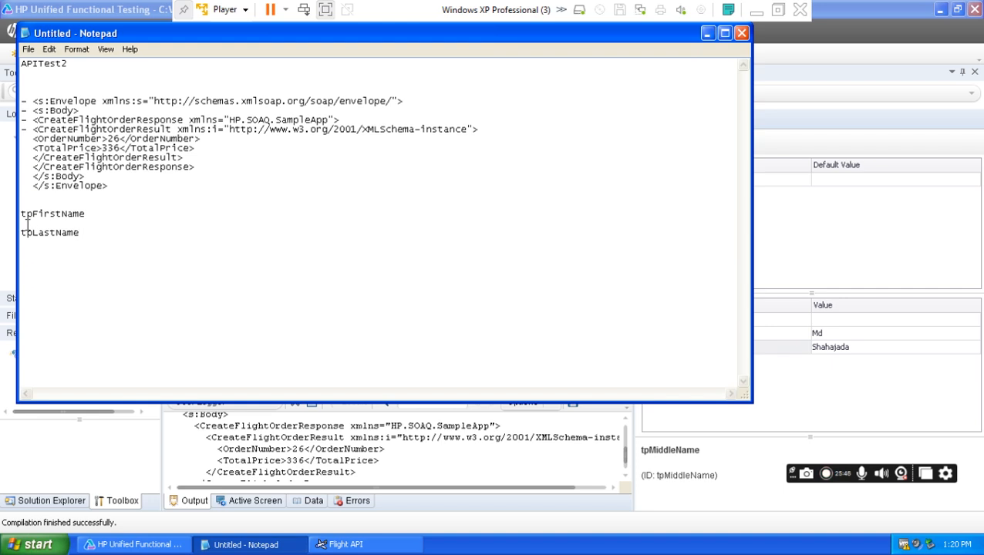
pyautogui.click(708, 34)
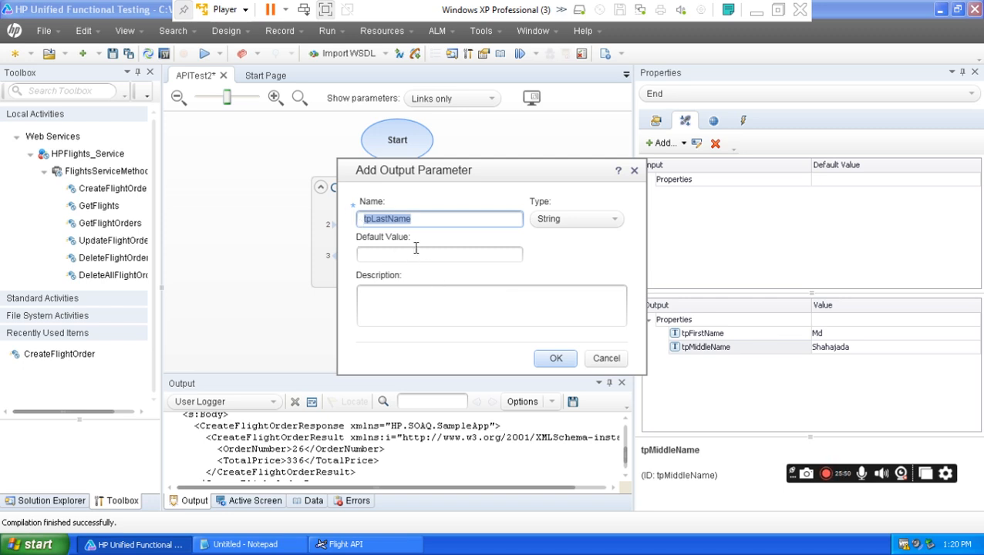
# - Enter a last name as the default value of tpLastName and add the parameter
pyautogui.click(440, 218)
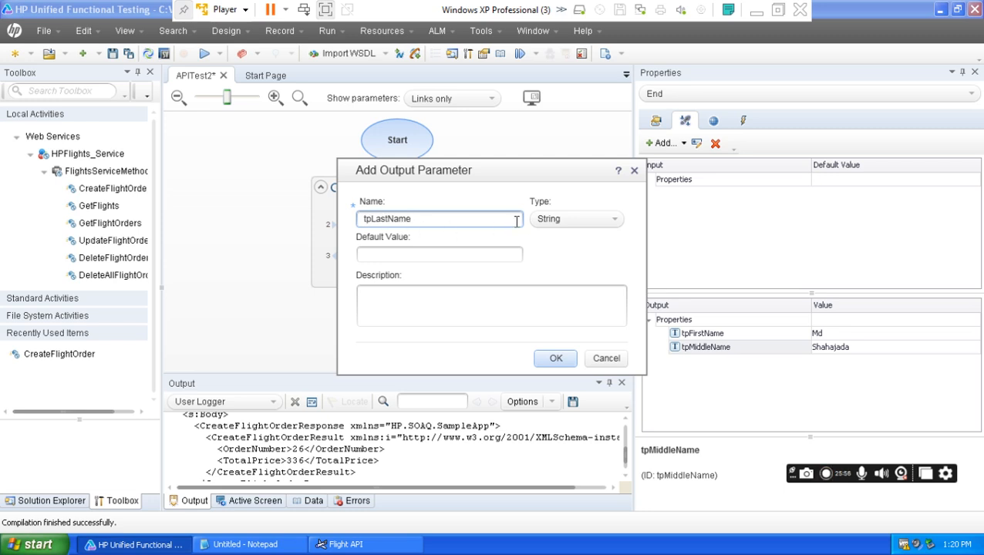
pyautogui.click(392, 255)
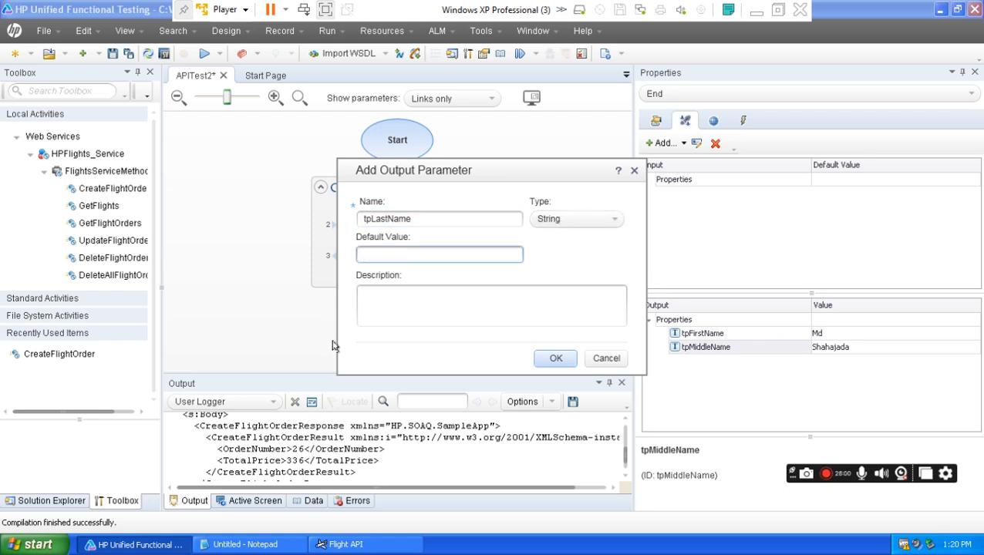
pyautogui.write('Imran')
pyautogui.click(549, 363)
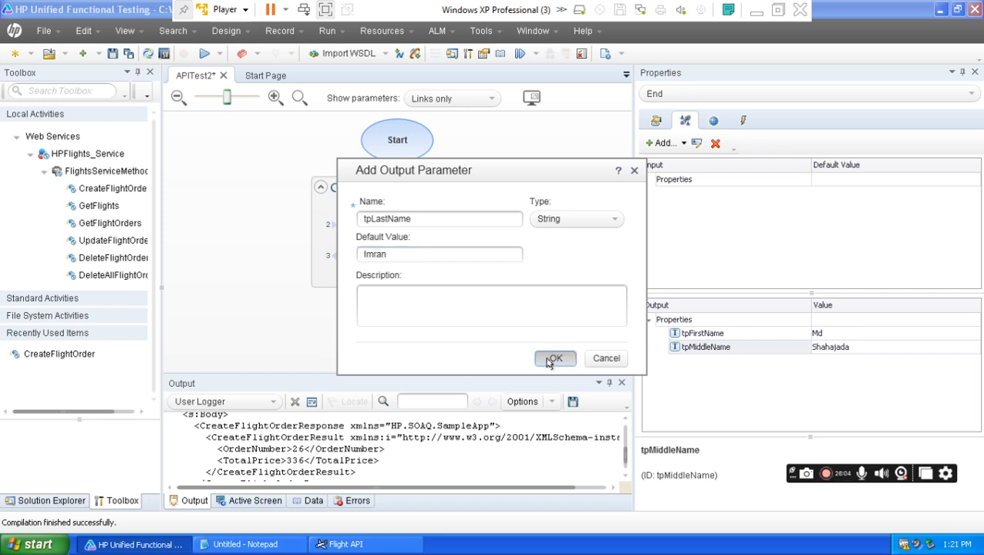
# - Copy the tpMiddleName parameter's name from its settings into the Notepad notes between tpFirstName and tpLastName, and return to UFT
pyautogui.click(712, 349)
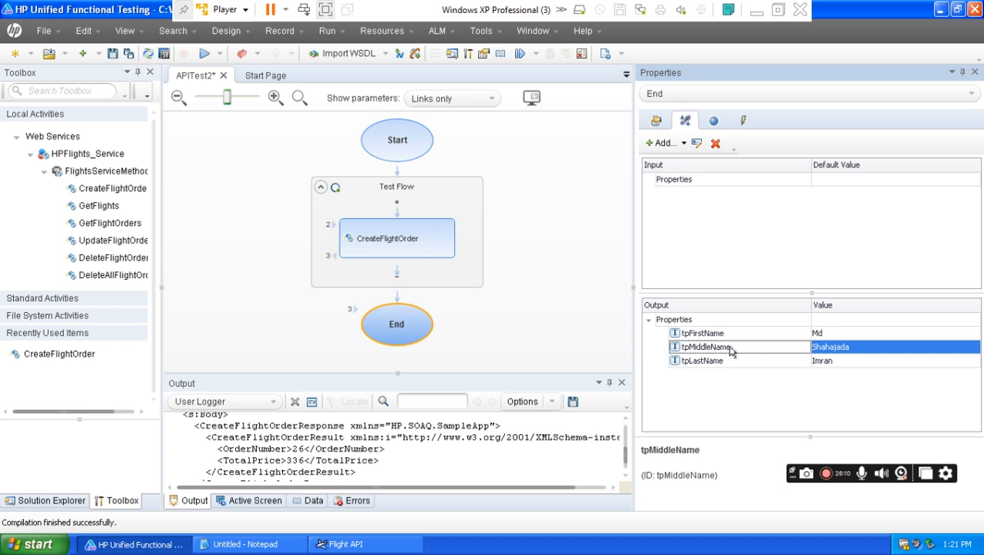
pyautogui.doubleClick(731, 352)
pyautogui.moveTo(423, 219); pyautogui.dragTo(367, 222)
pyautogui.rightClick(367, 221)
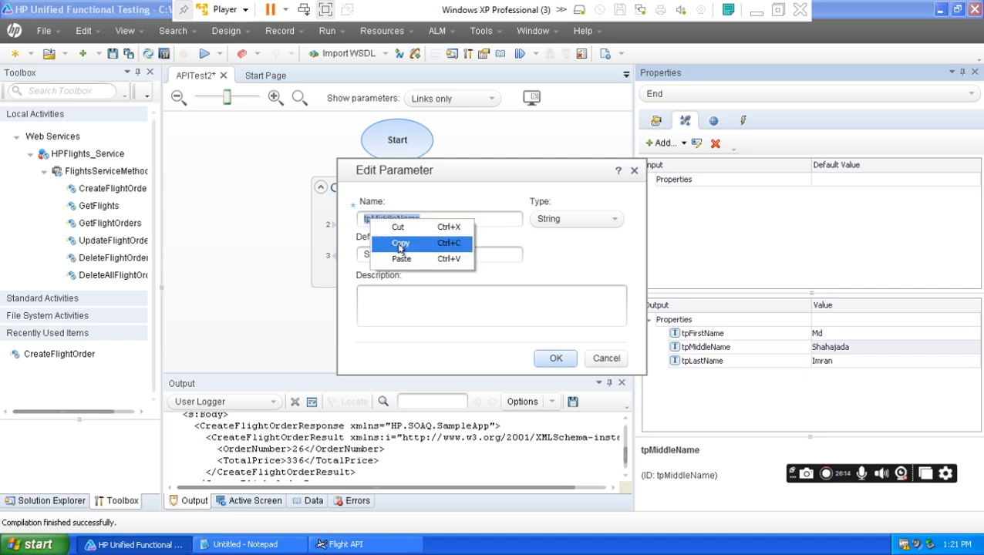
pyautogui.click(399, 242)
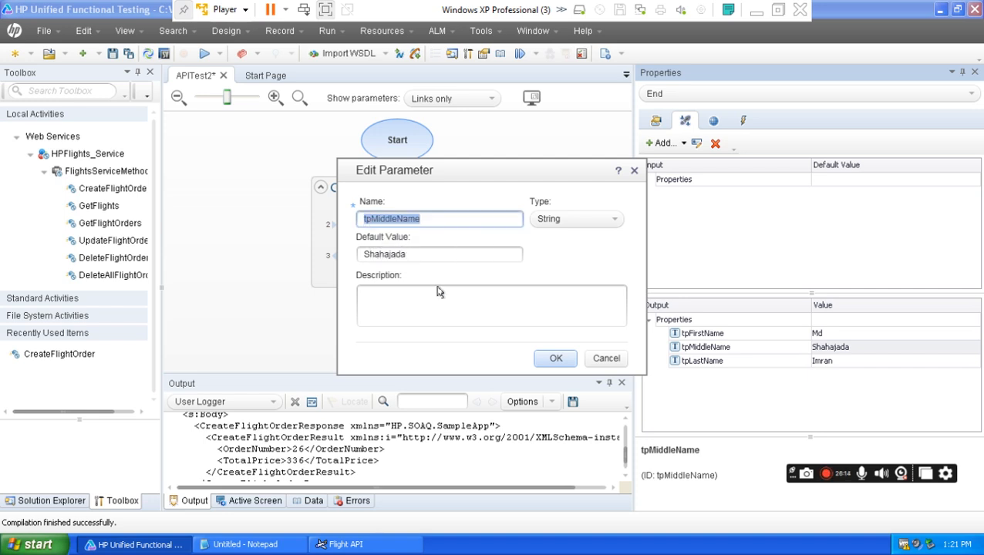
pyautogui.click(601, 359)
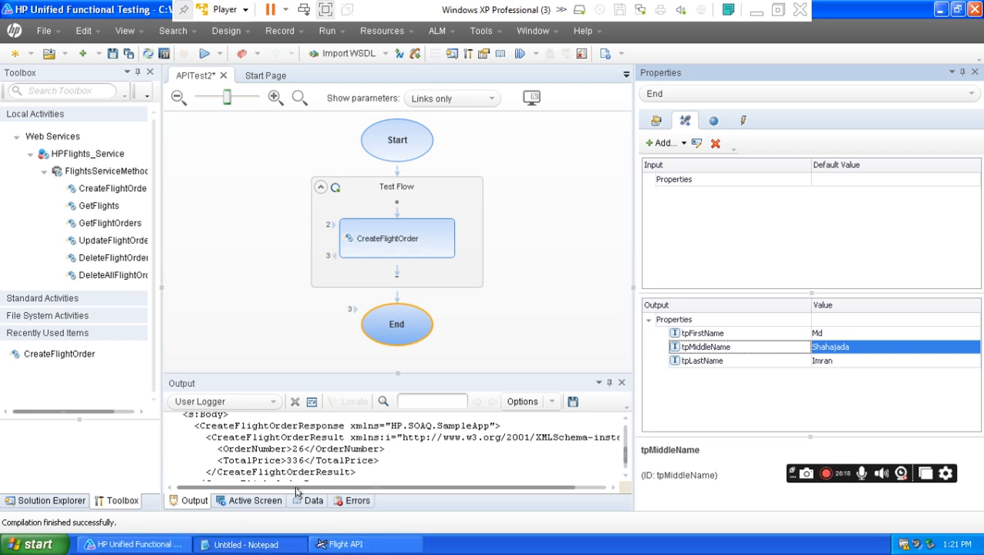
pyautogui.click(245, 544)
pyautogui.click(92, 223)
pyautogui.hotkey('ctrl', 'v')
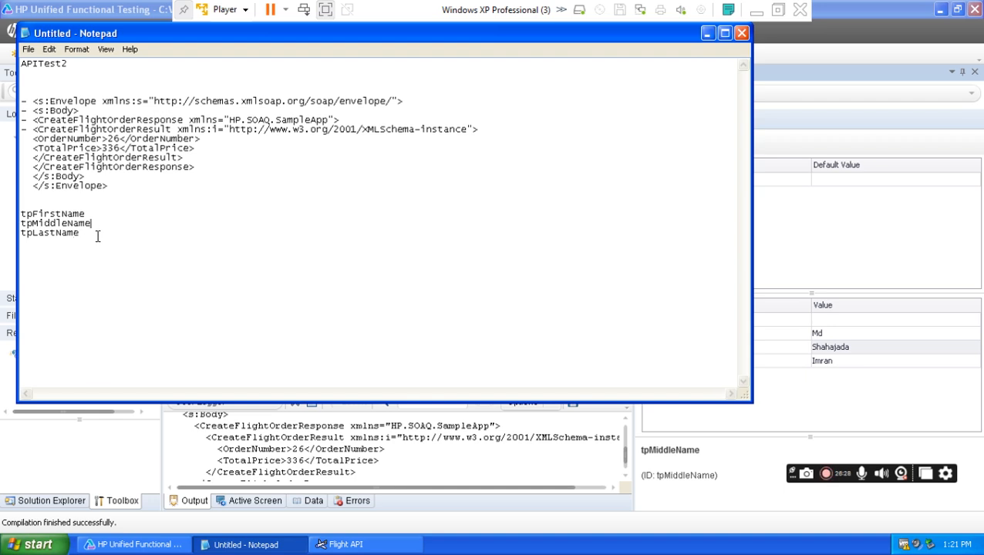
pyautogui.click(707, 33)
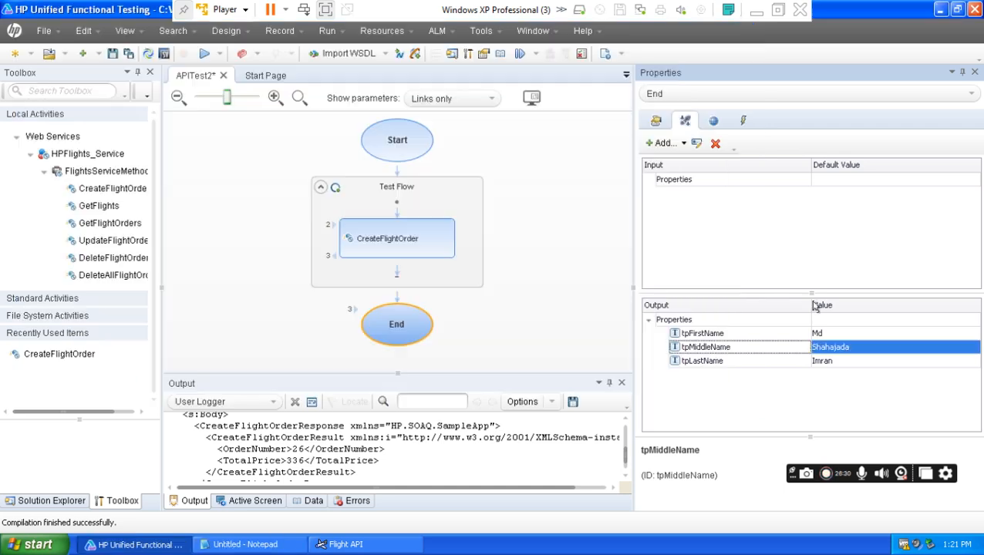
# - Check the Word outline briefly, return to UFT and save all changes to APITest2
pyautogui.click(757, 9)
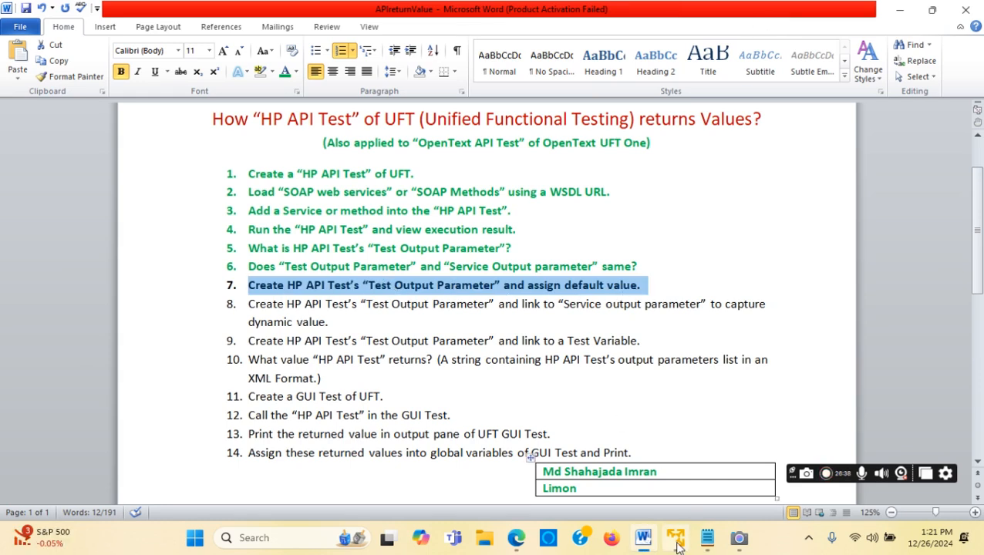
pyautogui.moveTo(702, 546)
pyautogui.click(683, 440)
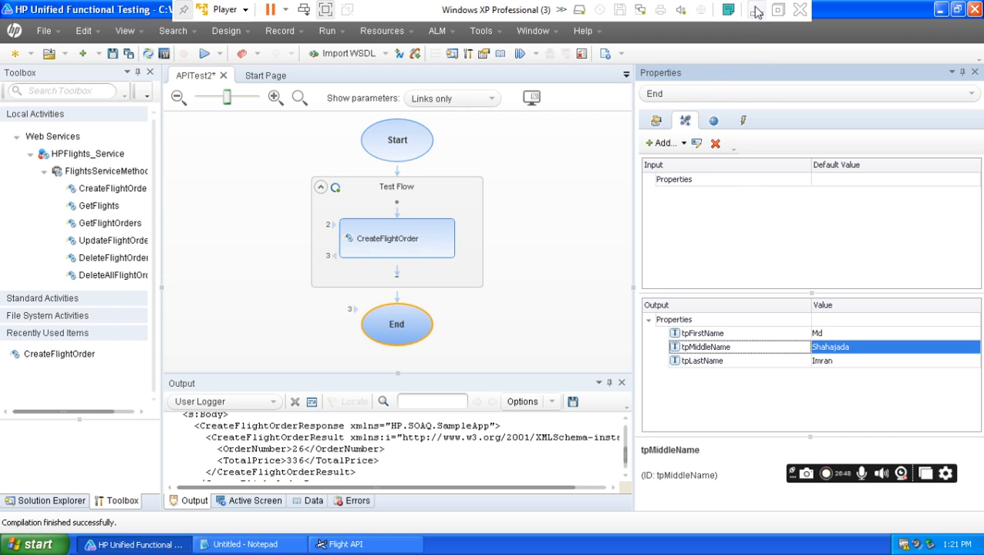
pyautogui.click(128, 54)
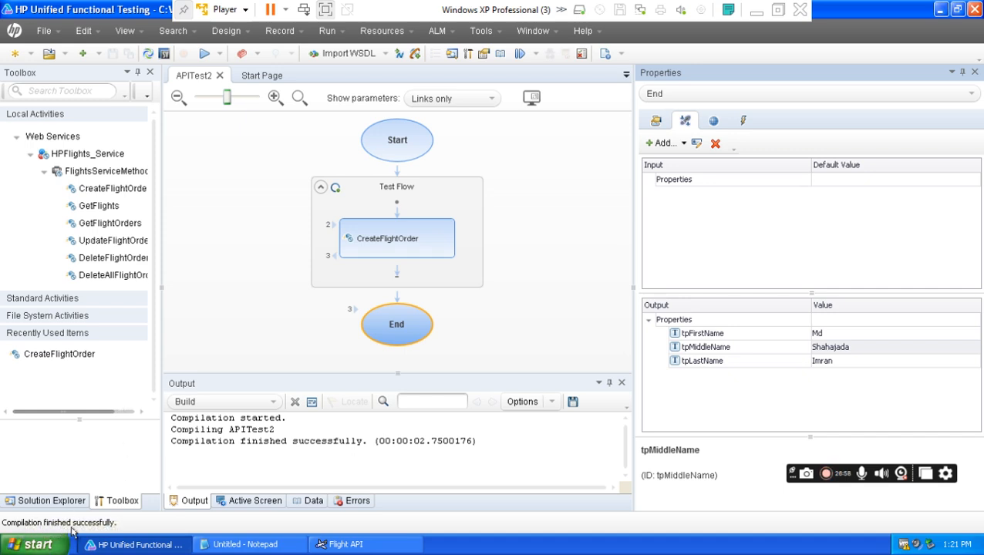
# - Switch to the Word outline and make item 8, about linking a Test Output Parameter to a Service output parameter, bold
pyautogui.click(754, 11)
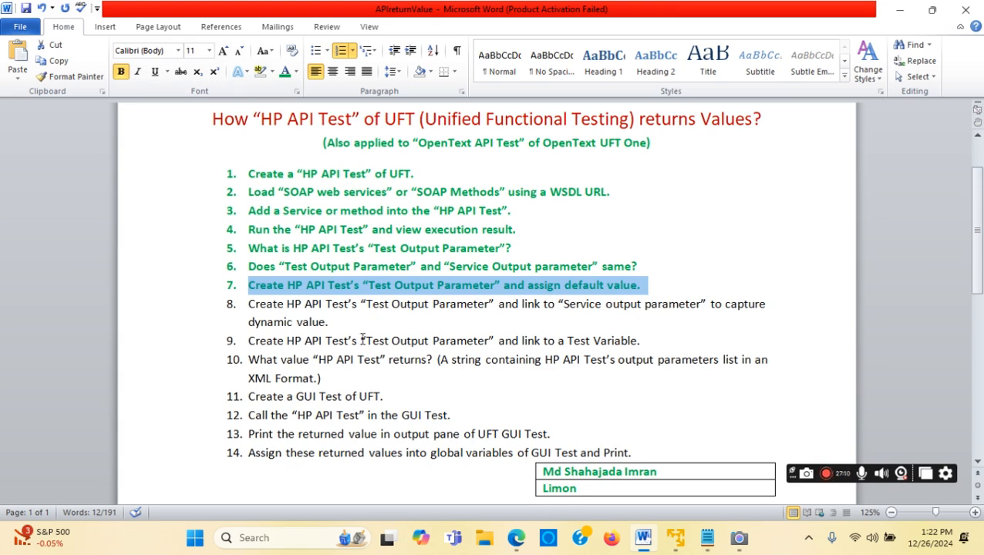
pyautogui.moveTo(249, 303); pyautogui.dragTo(330, 324)
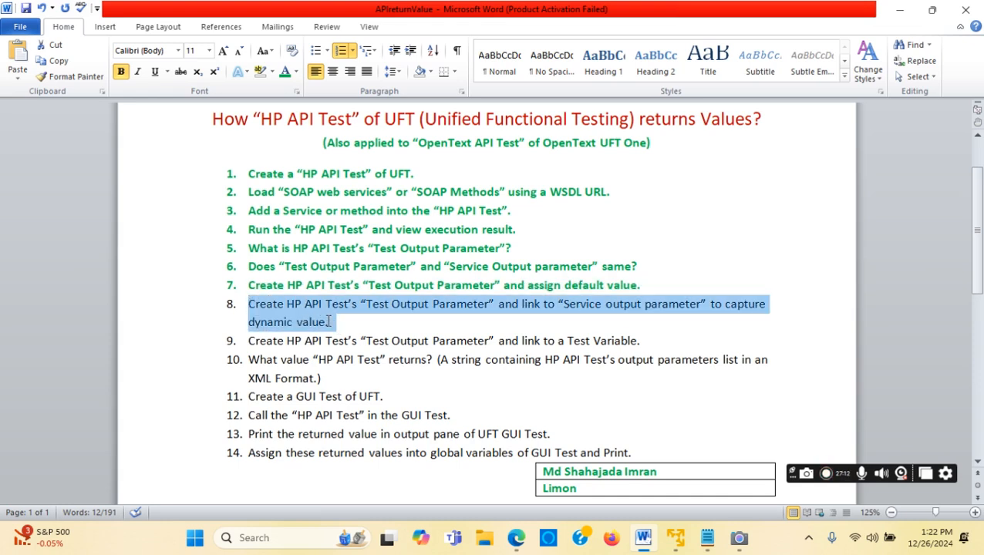
pyautogui.hotkey('ctrl', 'b')
pyautogui.click(391, 358)
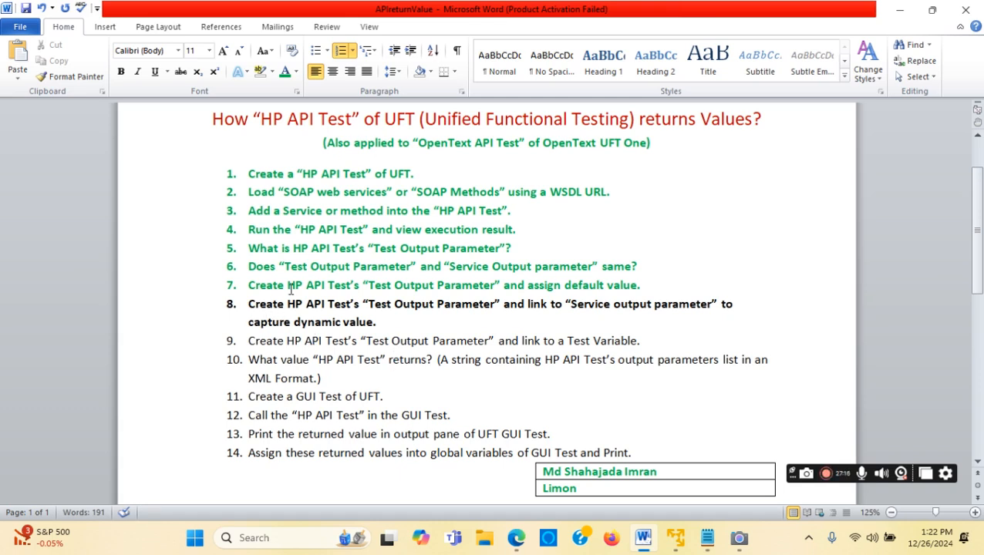
# - Highlight the phrases "Test Output Parameter", "Service output parameter" and "capture dynamic value" in item 8 while reading it
pyautogui.moveTo(368, 304); pyautogui.dragTo(700, 304)
pyautogui.click(577, 315)
pyautogui.moveTo(614, 304); pyautogui.dragTo(573, 309)
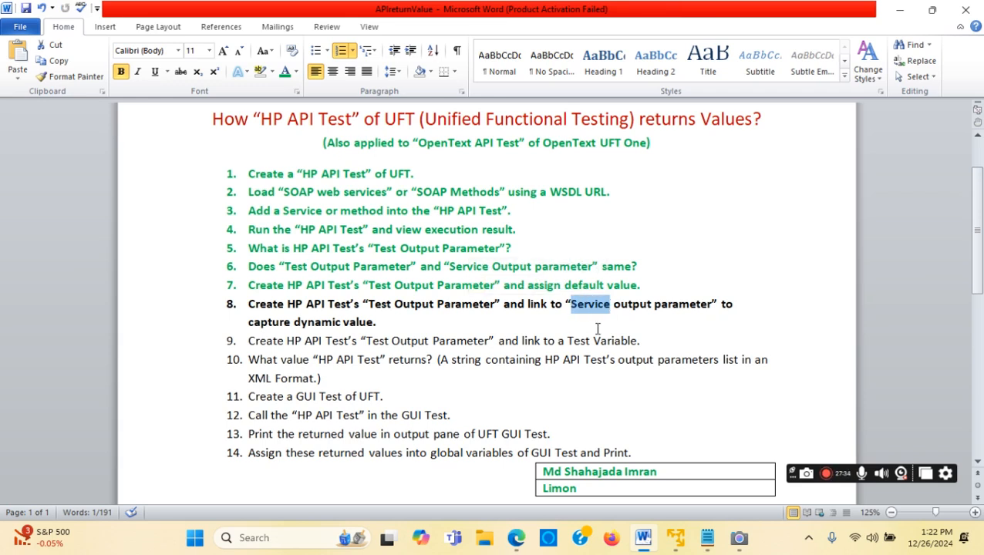
pyautogui.moveTo(369, 304); pyautogui.dragTo(467, 304)
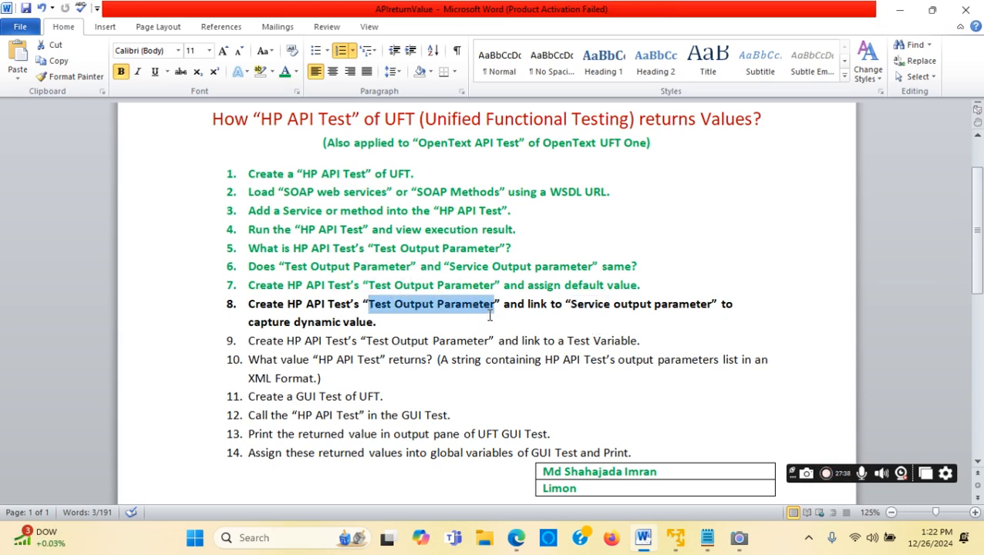
pyautogui.moveTo(573, 305); pyautogui.dragTo(687, 306)
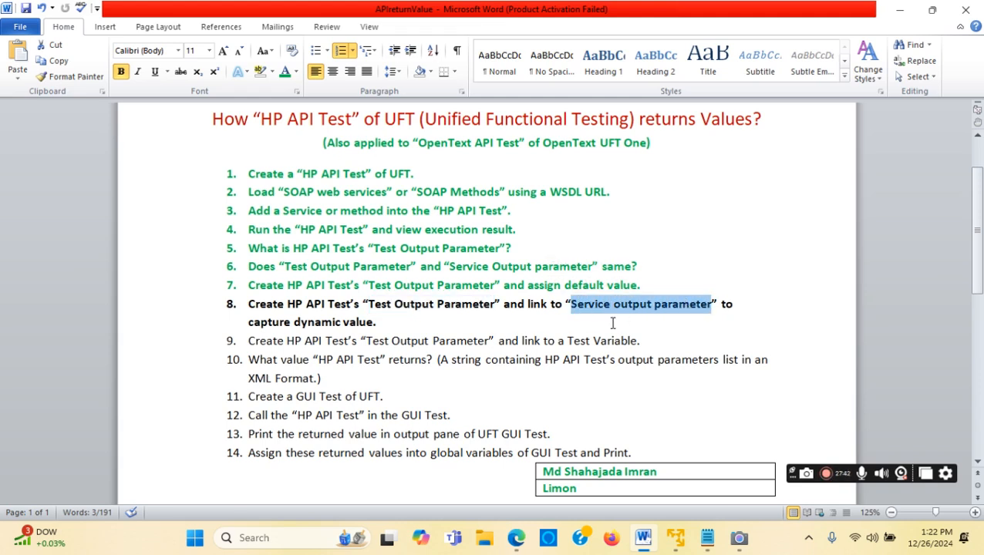
pyautogui.moveTo(249, 324); pyautogui.dragTo(373, 324)
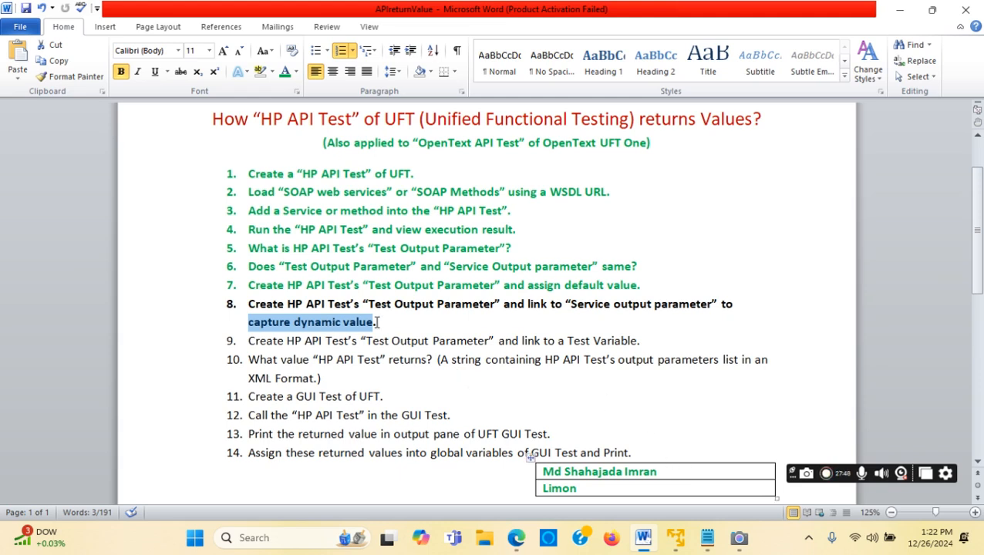
# - Switch back to UFT and add an output parameter named tpOrderNumber of type Int to the test's End step
pyautogui.click(677, 540)
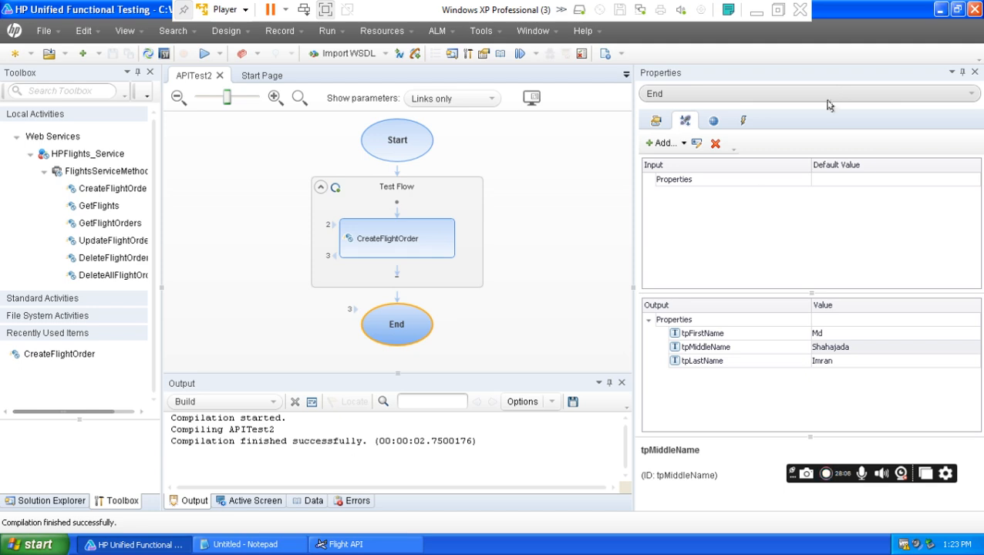
pyautogui.click(667, 145)
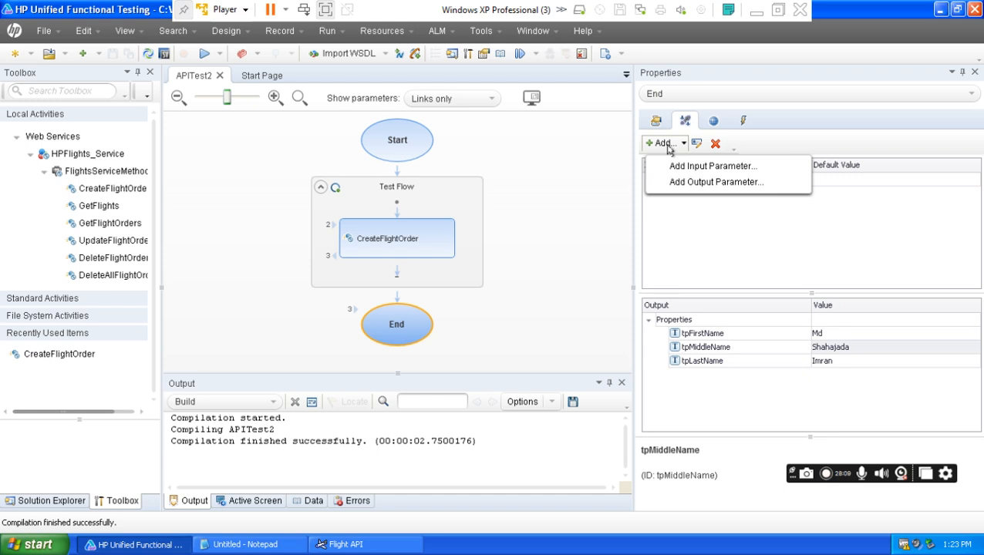
pyautogui.click(707, 185)
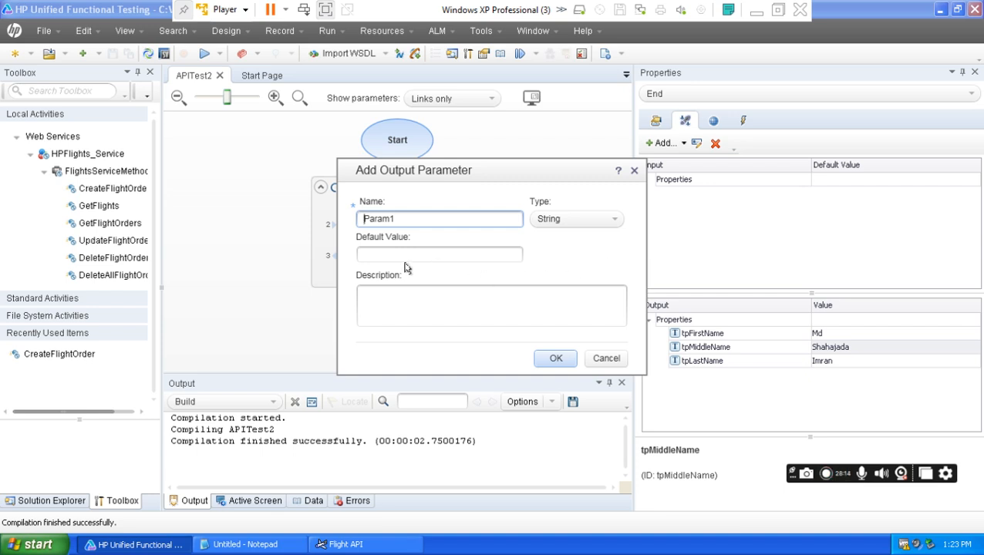
pyautogui.click(398, 219)
pyautogui.moveTo(398, 219); pyautogui.dragTo(354, 224)
pyautogui.write('tpOrderNumber')
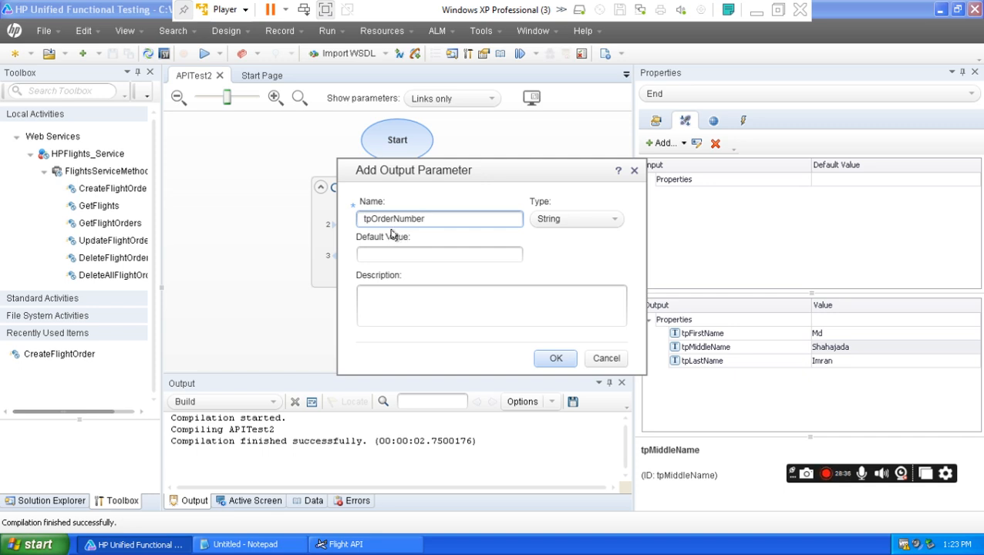
pyautogui.click(613, 222)
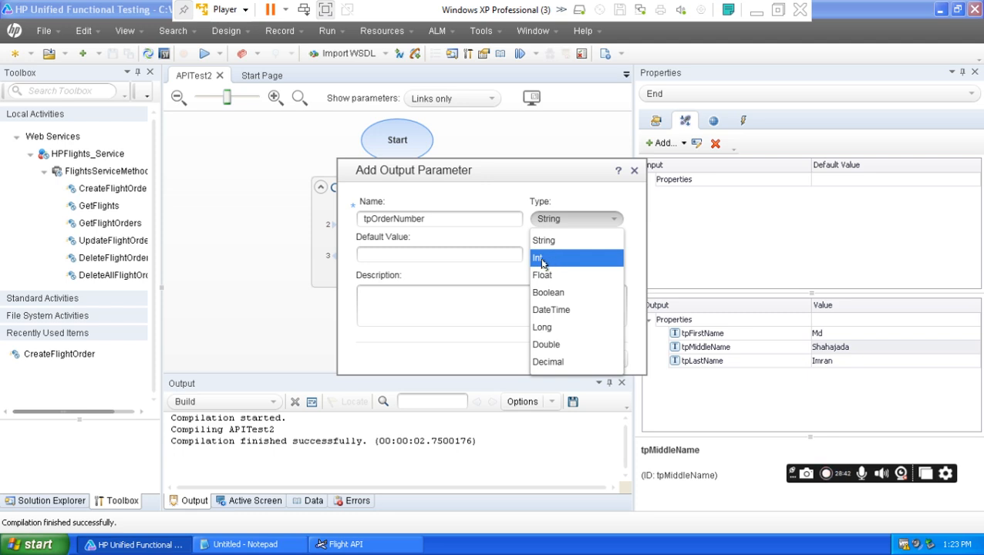
pyautogui.click(538, 260)
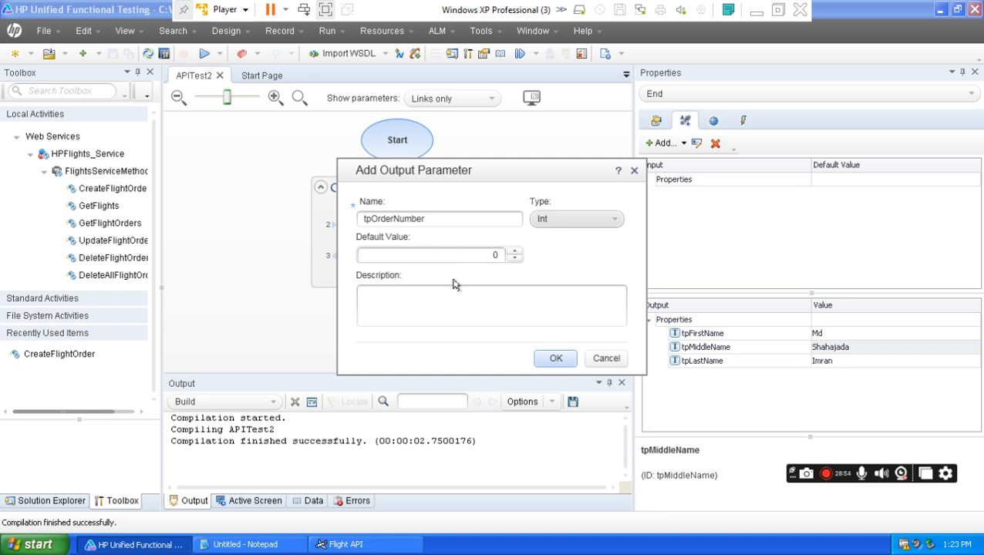
pyautogui.click(555, 359)
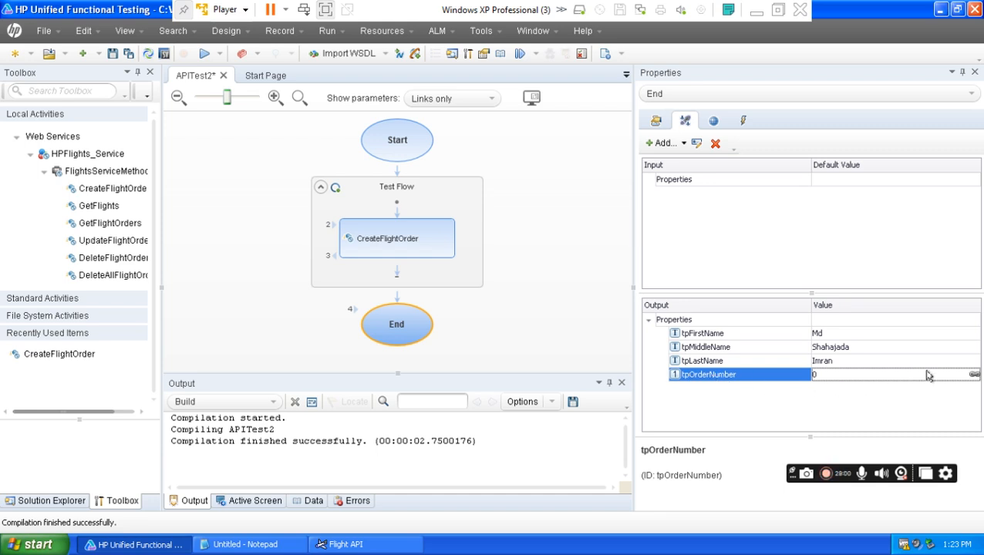
# - Open the link source selection for tpOrderNumber's value, review the properties of the available steps and select the CreateFlightOrder step
pyautogui.click(975, 376)
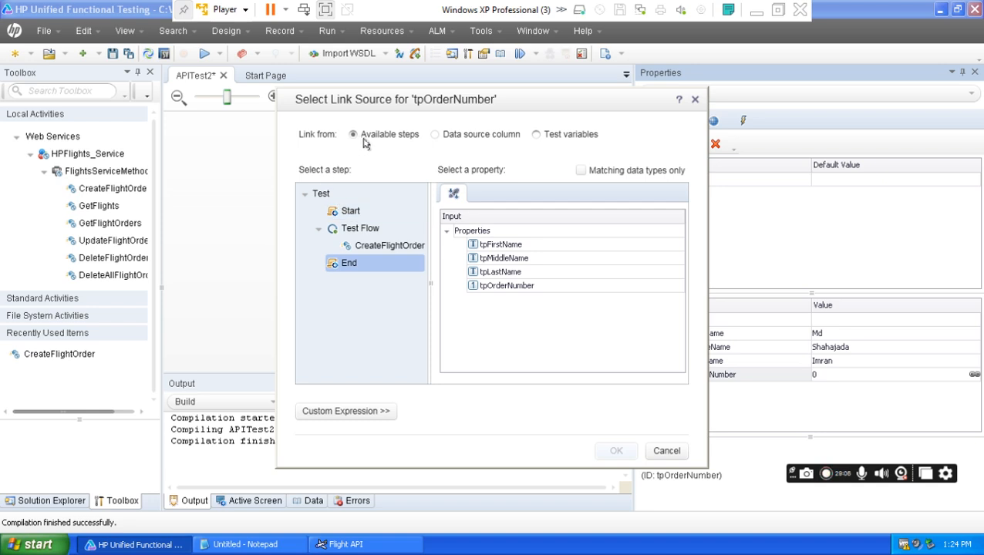
pyautogui.click(322, 195)
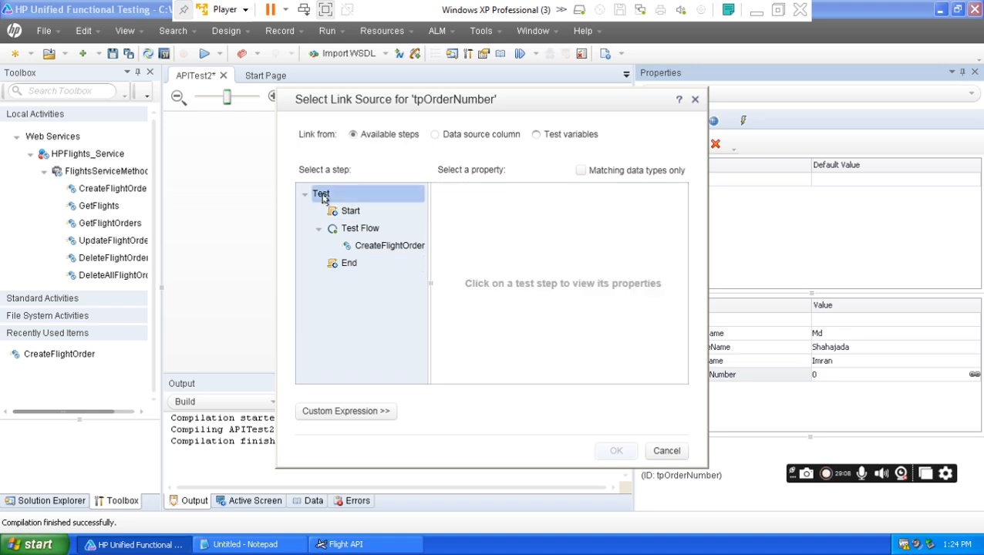
pyautogui.click(351, 212)
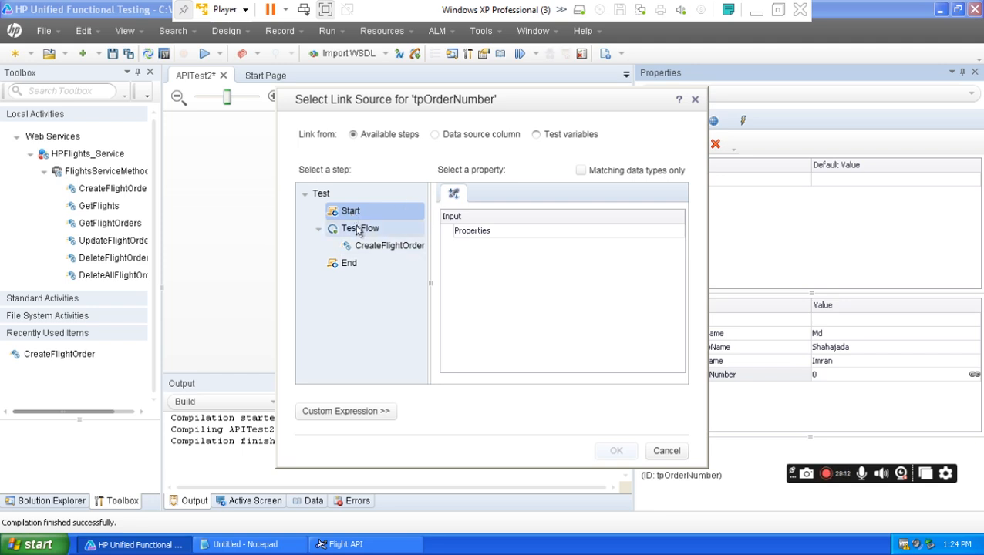
pyautogui.click(360, 232)
pyautogui.click(378, 247)
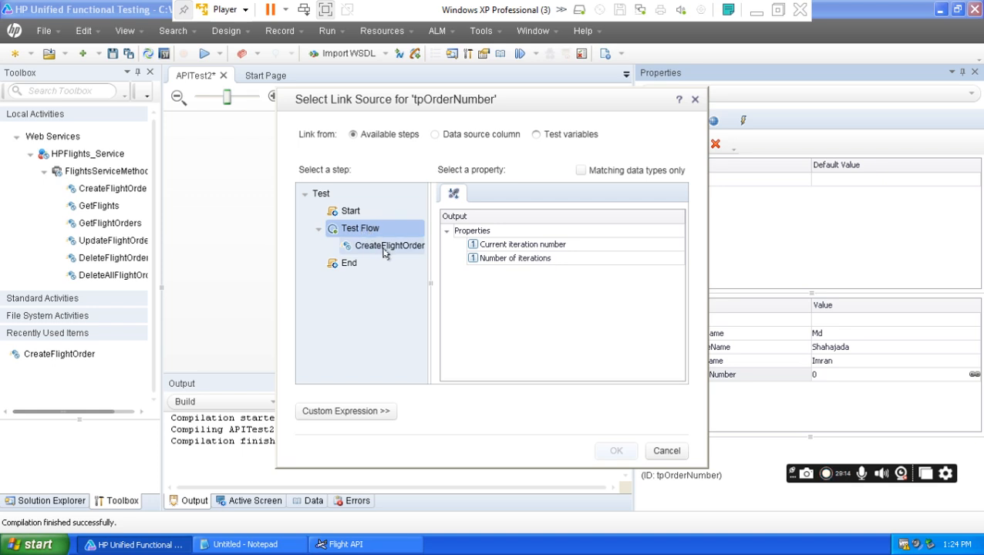
pyautogui.click(317, 195)
pyautogui.click(350, 212)
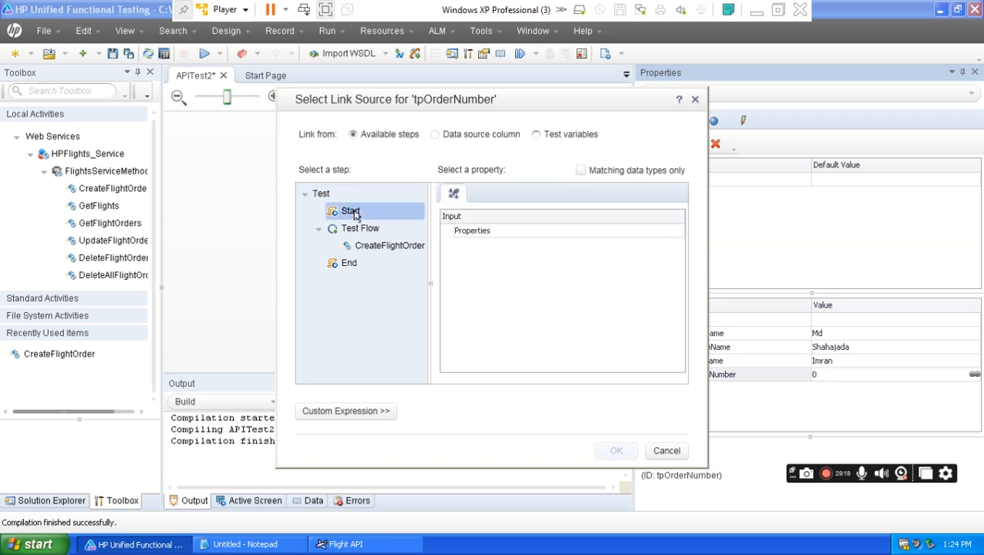
pyautogui.click(350, 263)
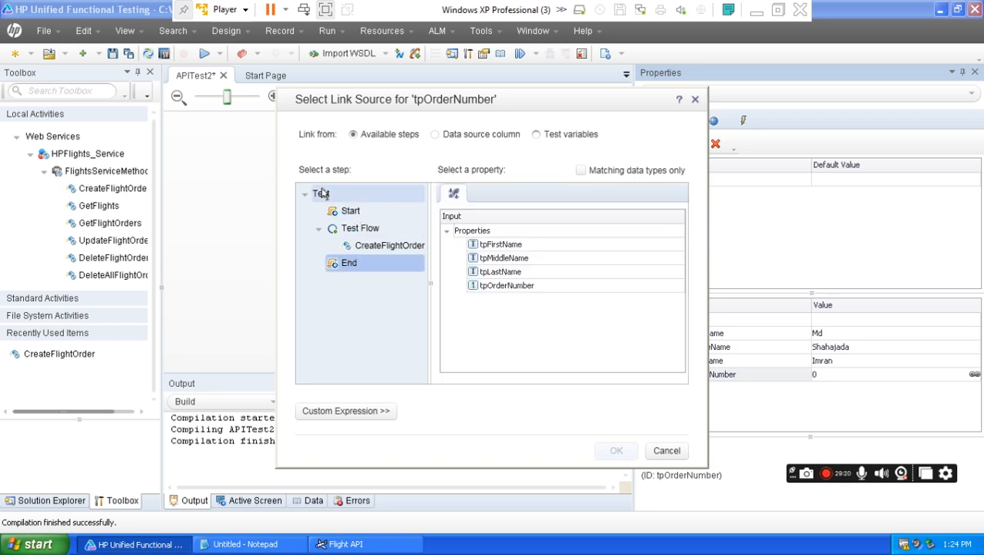
pyautogui.click(354, 233)
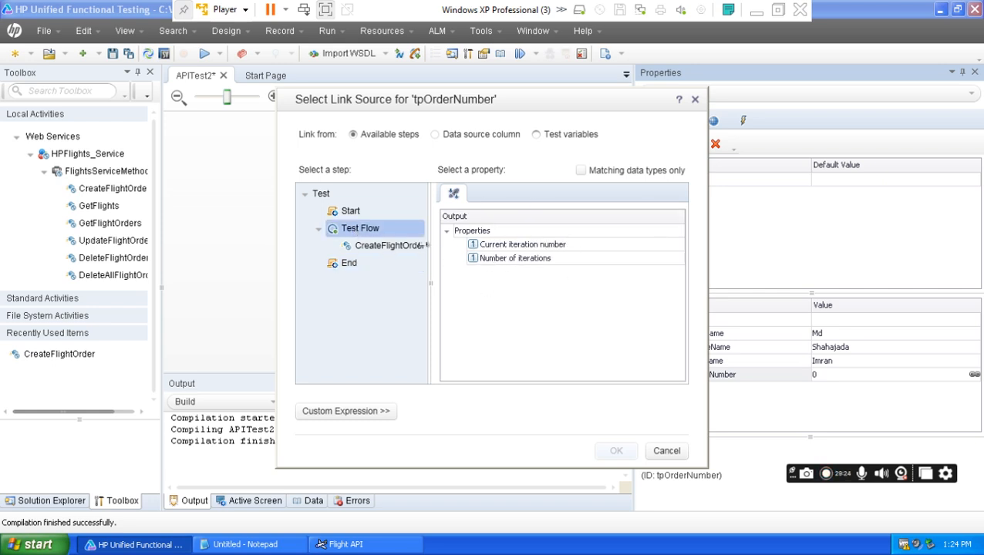
pyautogui.click(384, 250)
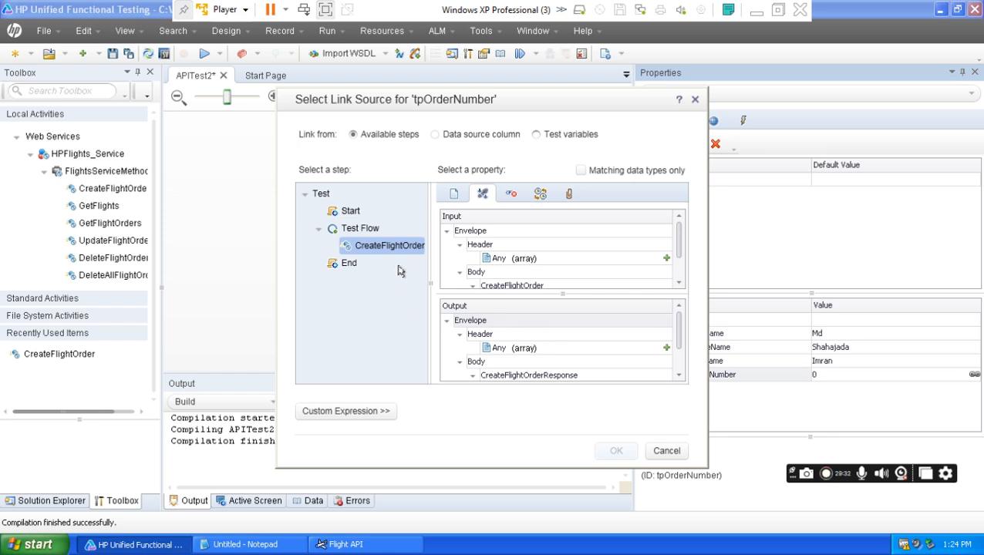
# - Switch to the Word outline, highlight "Service output parameter" in item 8 while reading it, and return to UFT
pyautogui.click(756, 16)
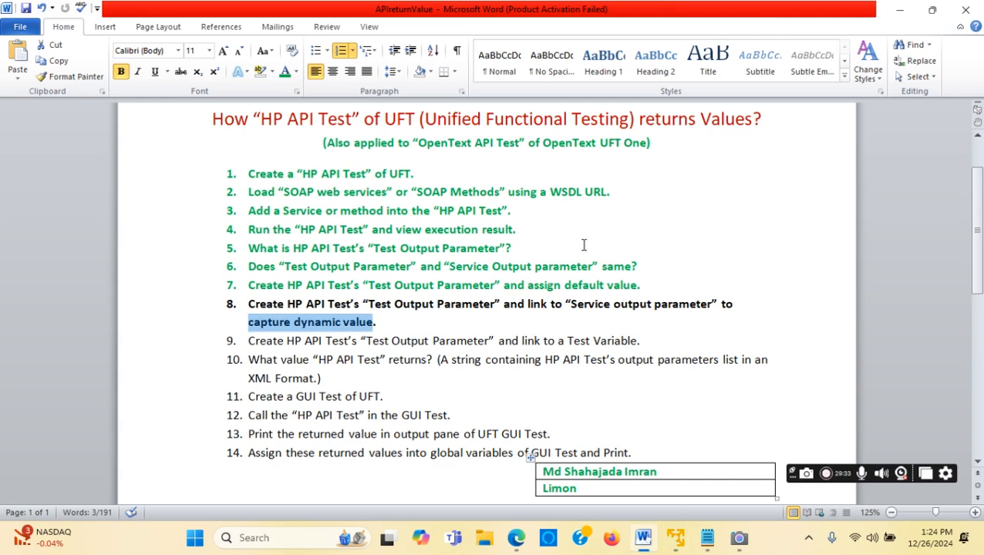
pyautogui.click(598, 324)
pyautogui.moveTo(654, 304); pyautogui.dragTo(710, 304)
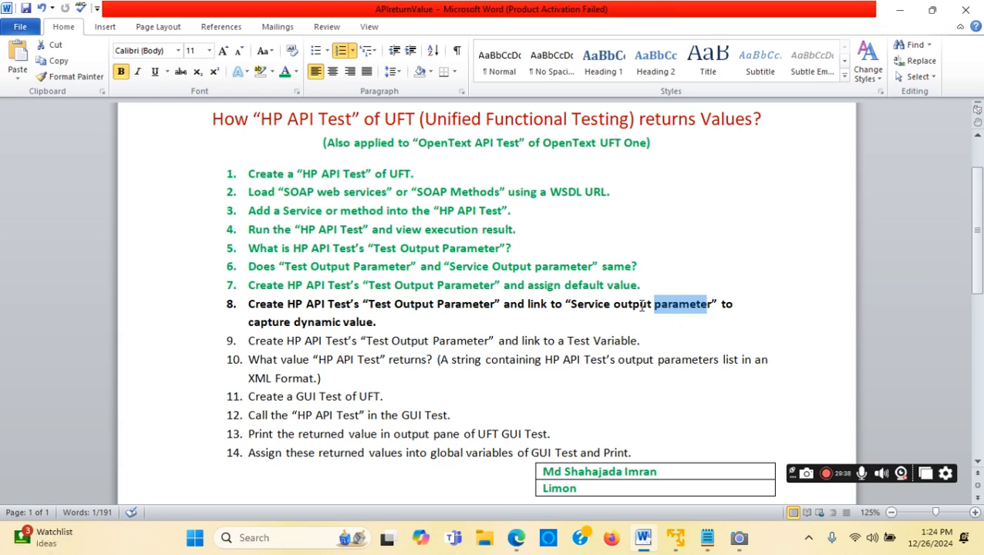
pyautogui.moveTo(615, 305); pyautogui.dragTo(571, 305)
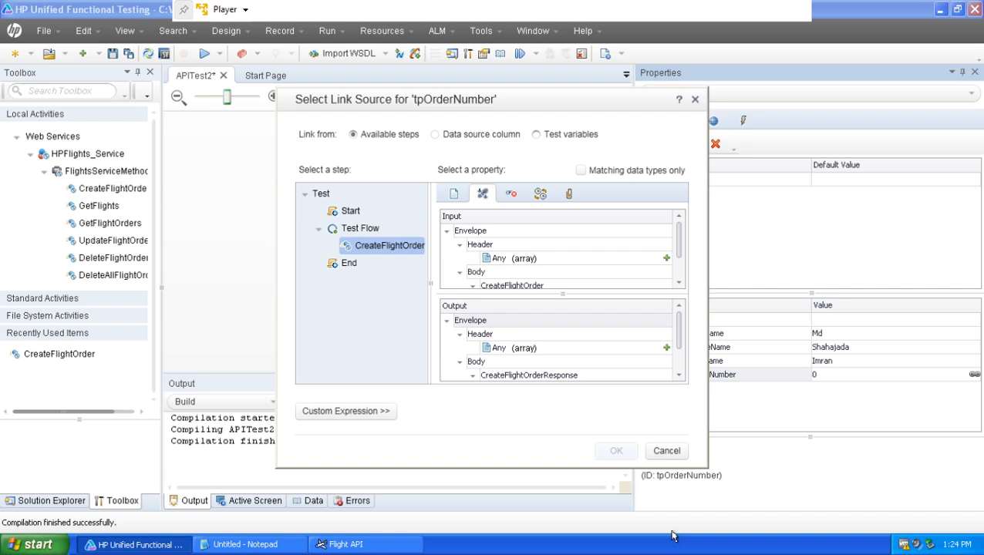
pyautogui.click(676, 537)
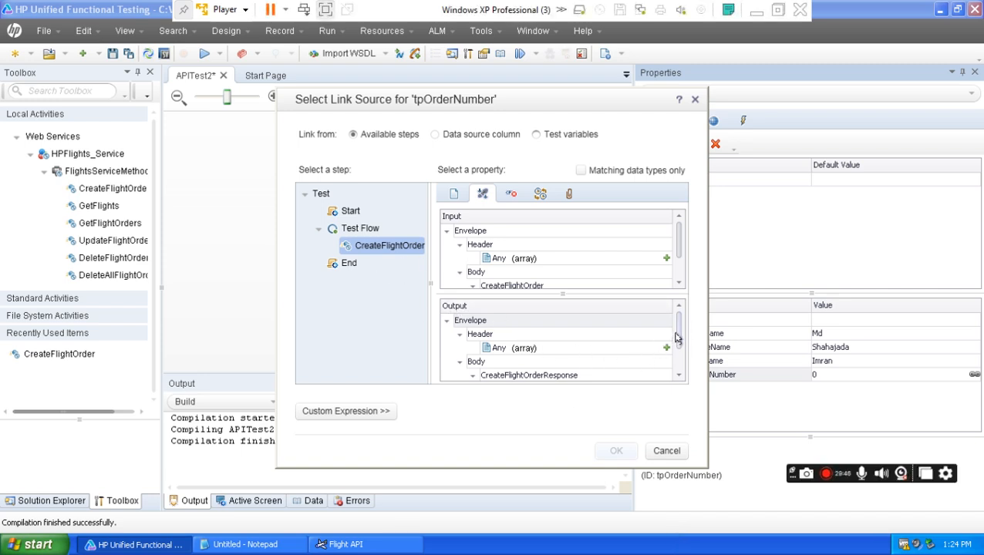
# - Link tpOrderNumber to the OrderNumber output property under CreateFlightOrderResult of the CreateFlightOrder step
pyautogui.moveTo(683, 337); pyautogui.dragTo(681, 365)
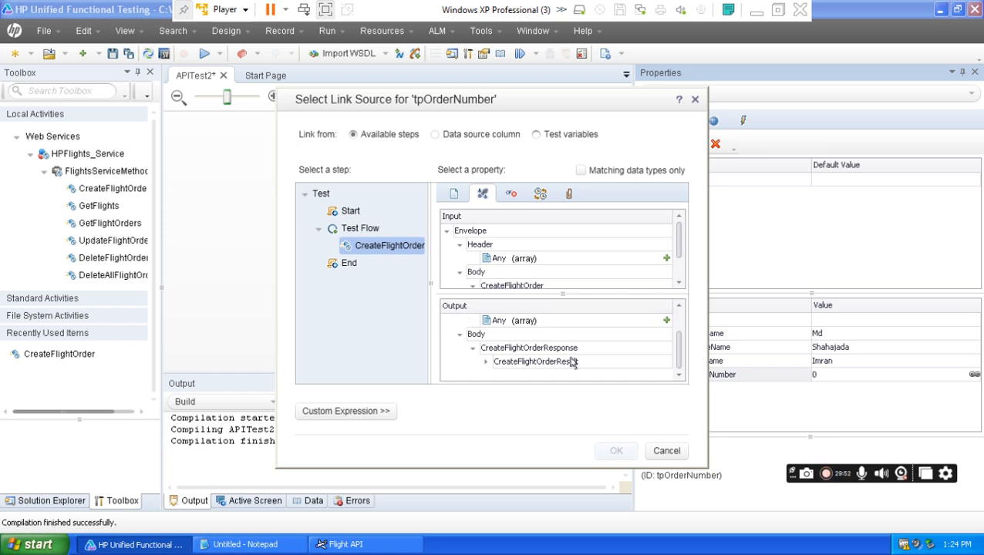
pyautogui.click(485, 362)
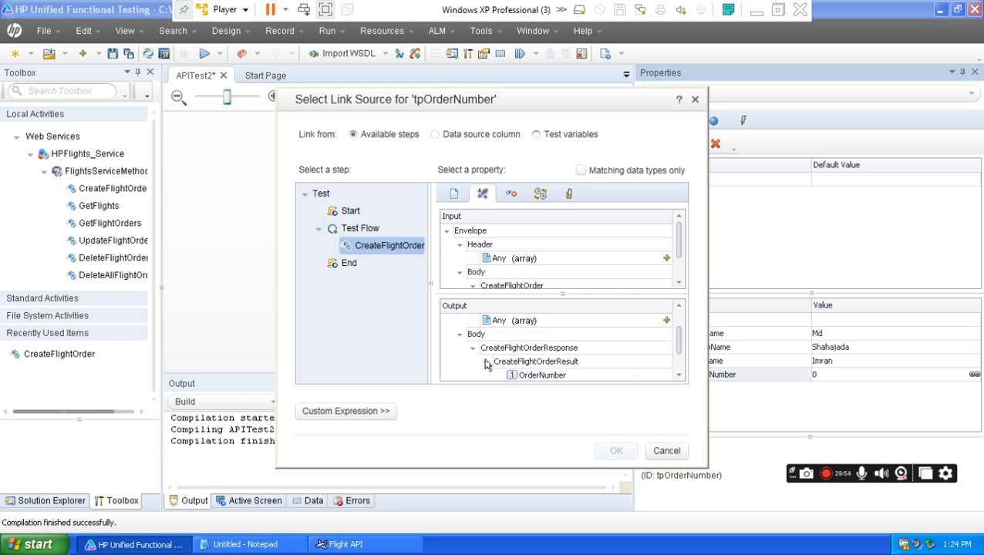
pyautogui.click(678, 377)
pyautogui.click(678, 378)
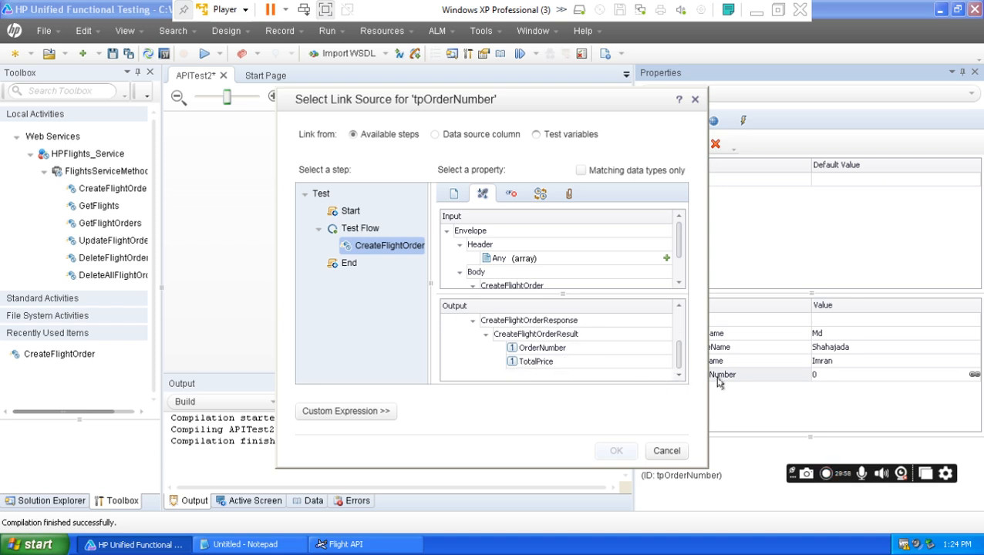
pyautogui.click(545, 351)
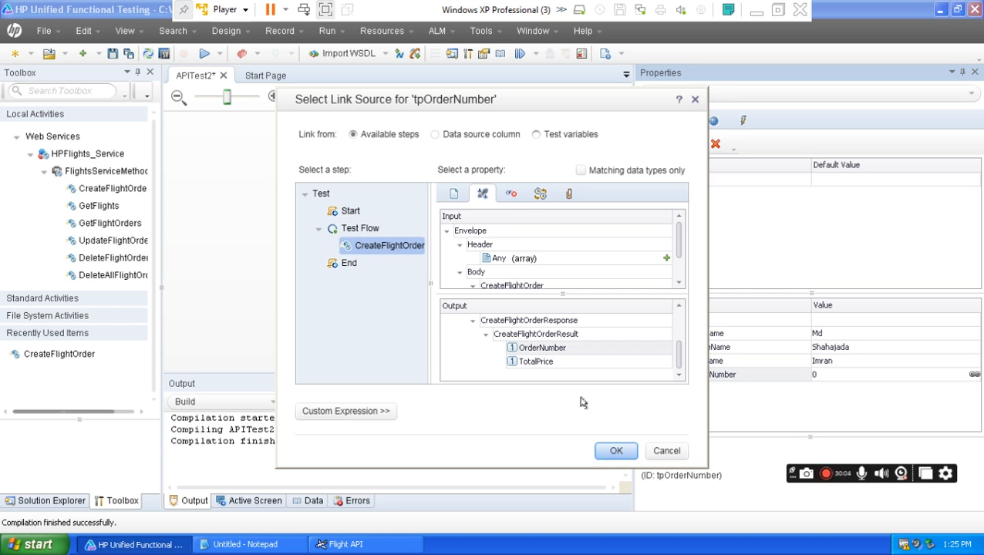
pyautogui.click(616, 452)
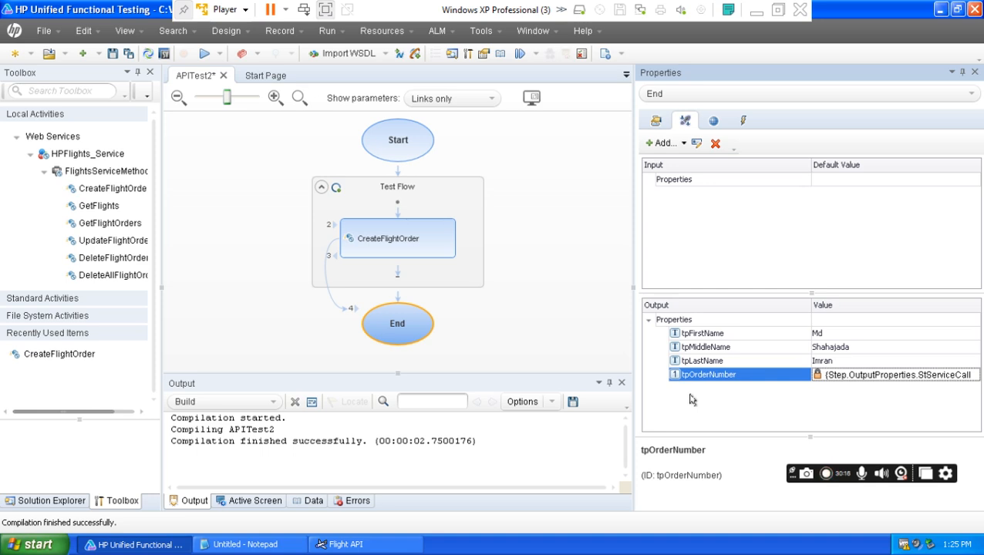
# - Start a new output parameter for the End step and name it tpTotalPrice
pyautogui.click(663, 145)
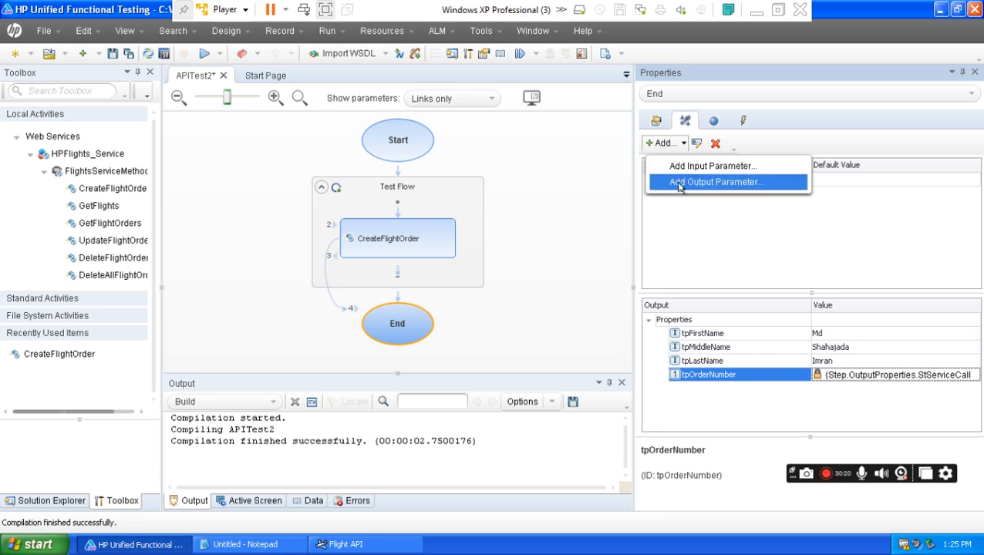
pyautogui.click(717, 185)
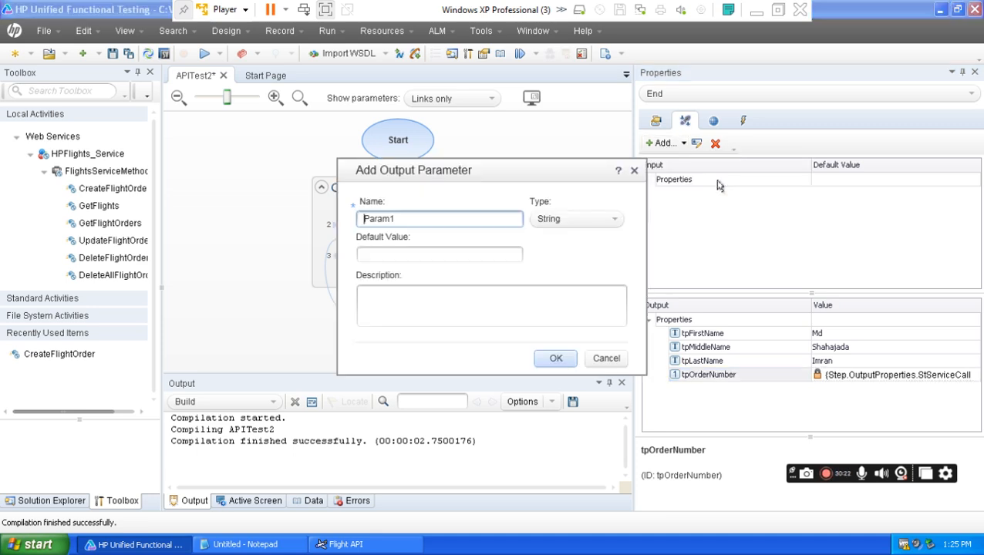
pyautogui.press('Delete')
pyautogui.press('Delete')
pyautogui.press('Delete')
pyautogui.press('Delete')
pyautogui.press('Delete')
pyautogui.press('Delete')
pyautogui.write('tpTotalPrice')
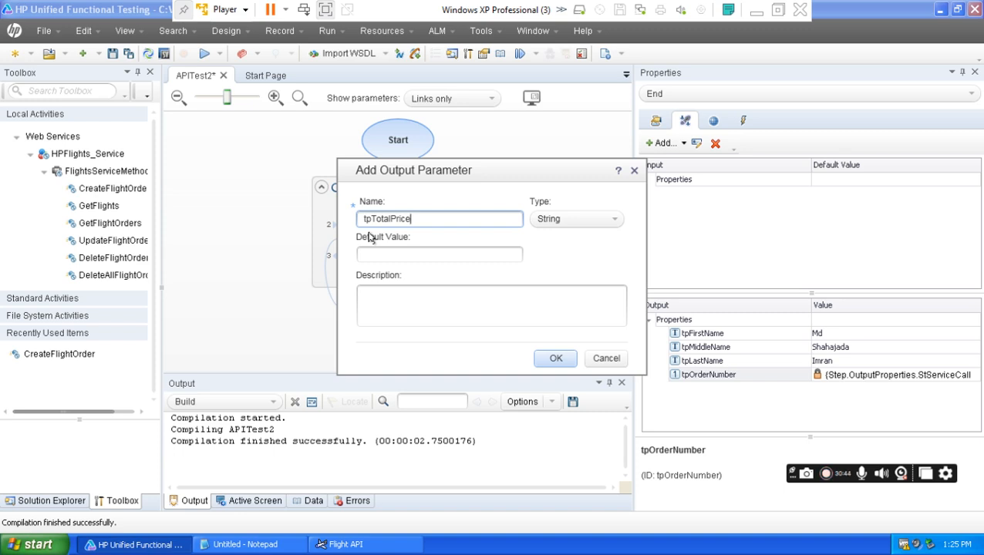
# - Check the TotalPrice value in the Notepad copy of the service response to determine its data type, and return to UFT
pyautogui.click(245, 546)
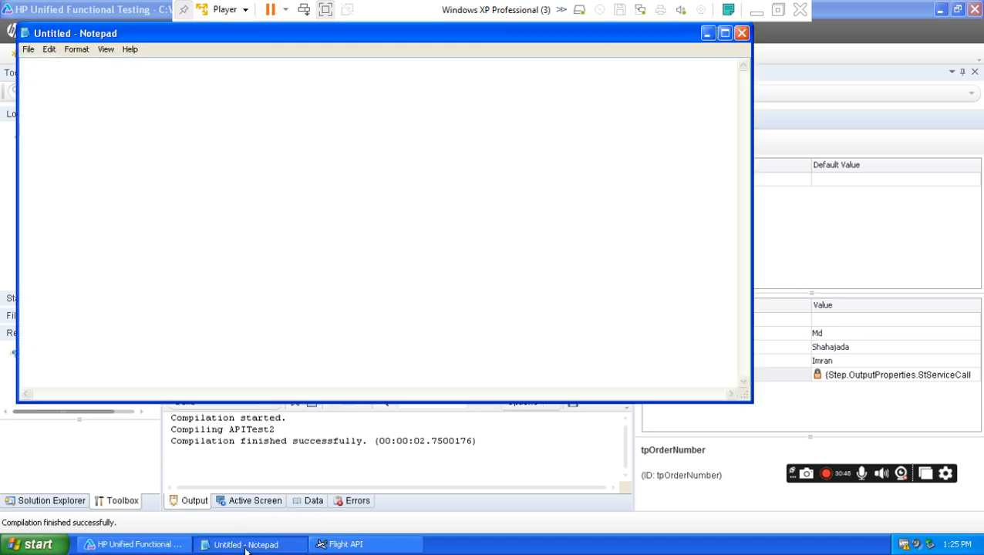
pyautogui.moveTo(121, 147); pyautogui.dragTo(102, 147)
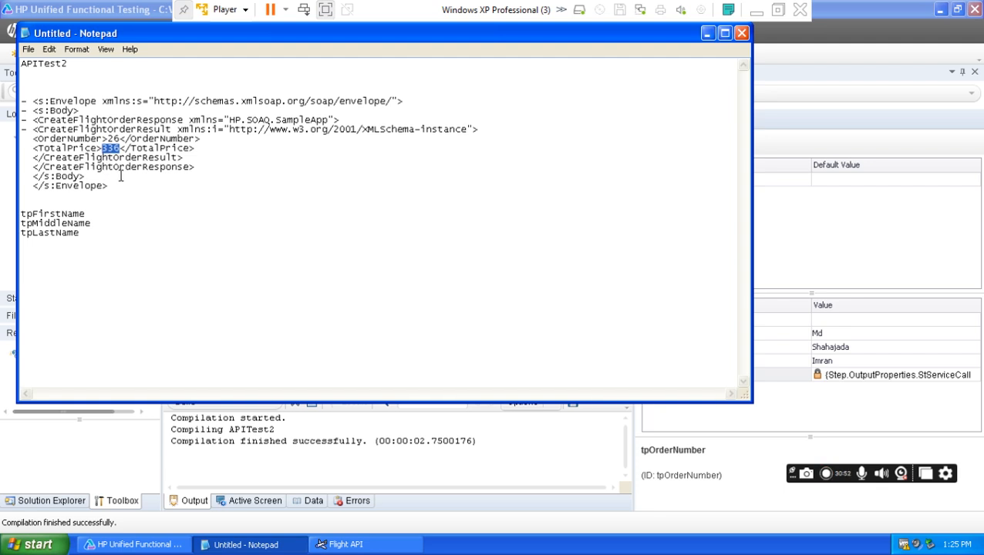
pyautogui.click(121, 151)
pyautogui.moveTo(119, 148); pyautogui.dragTo(108, 147)
pyautogui.click(707, 33)
# - Set the tpTotalPrice parameter's type to Int and add it to the output parameters
pyautogui.click(615, 220)
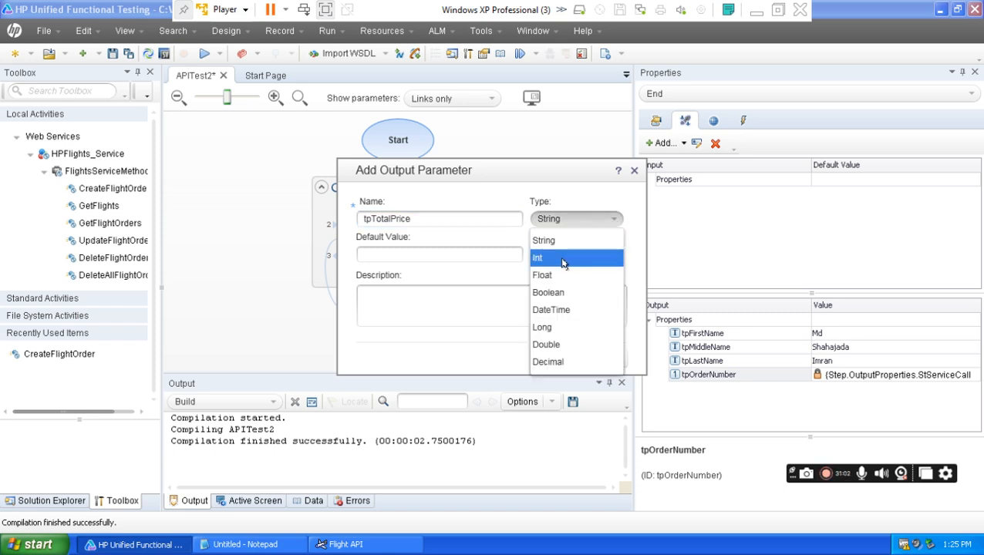
pyautogui.click(562, 263)
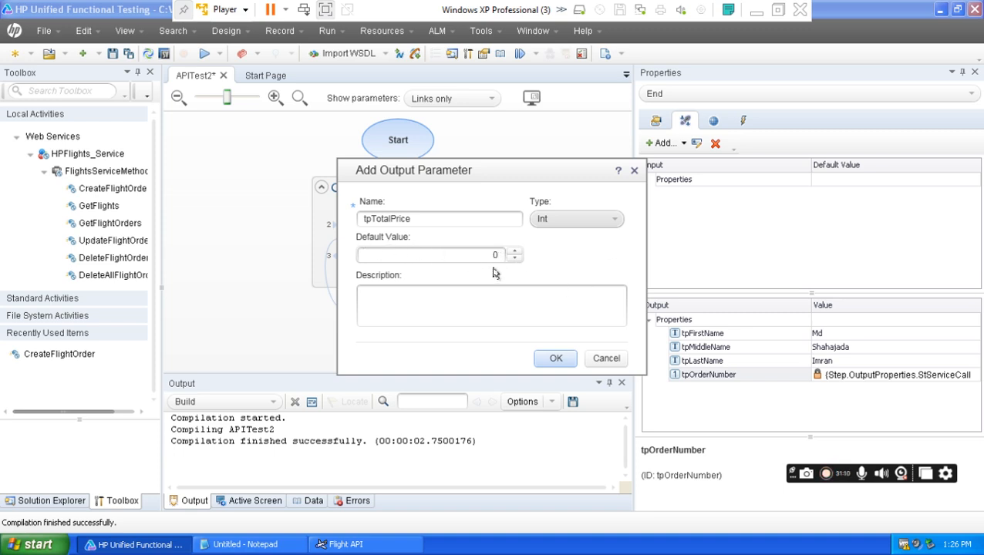
pyautogui.click(556, 360)
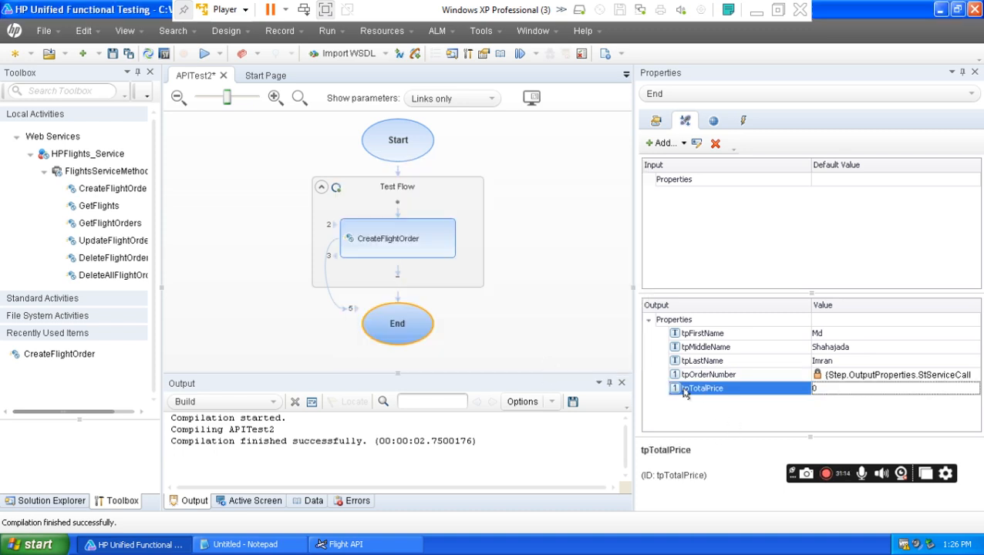
# - Switch to the Word outline and highlight item 8's phrases about creating the parameter, linking it and capturing a dynamic value
pyautogui.click(760, 11)
pyautogui.click(468, 314)
pyautogui.moveTo(503, 304); pyautogui.dragTo(262, 310)
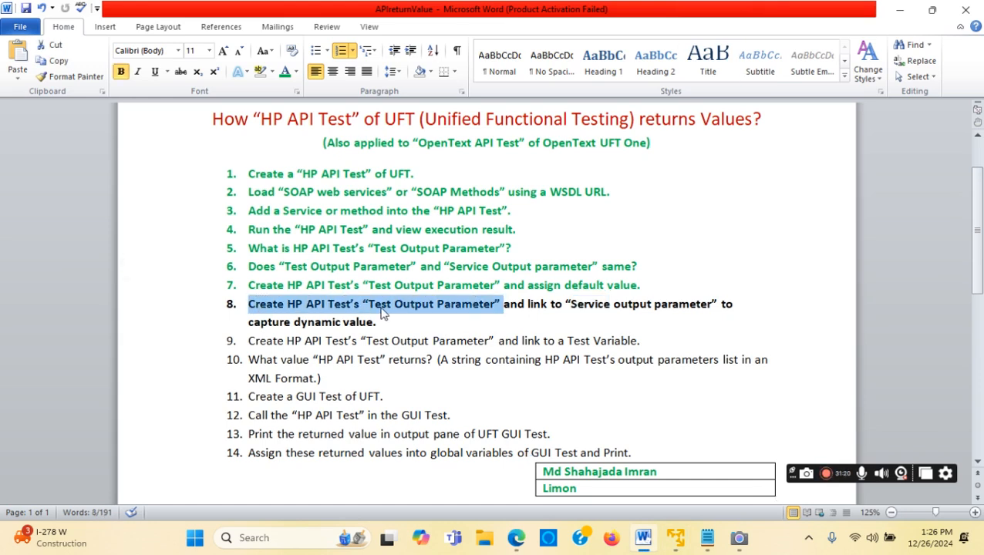
pyautogui.moveTo(529, 303); pyautogui.dragTo(661, 306)
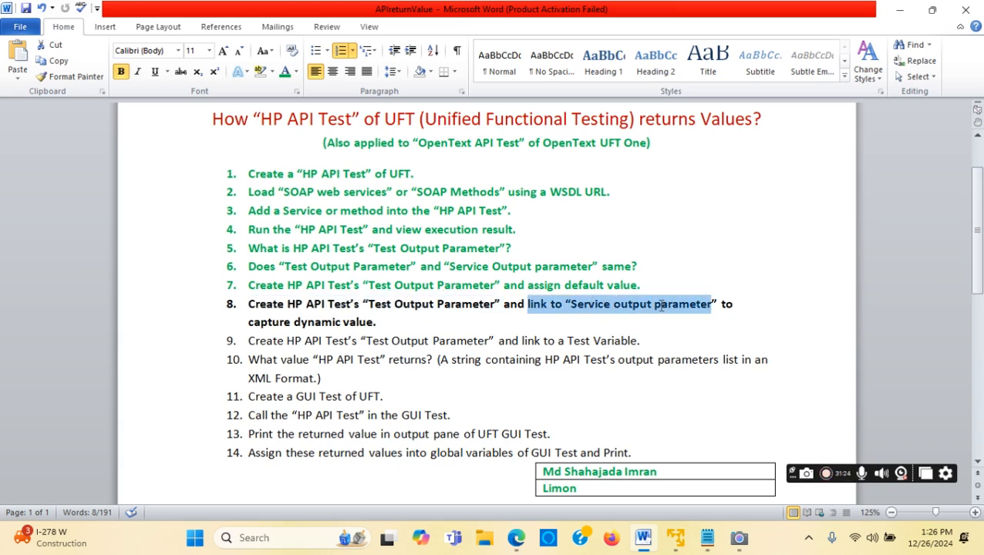
pyautogui.moveTo(378, 323); pyautogui.dragTo(239, 321)
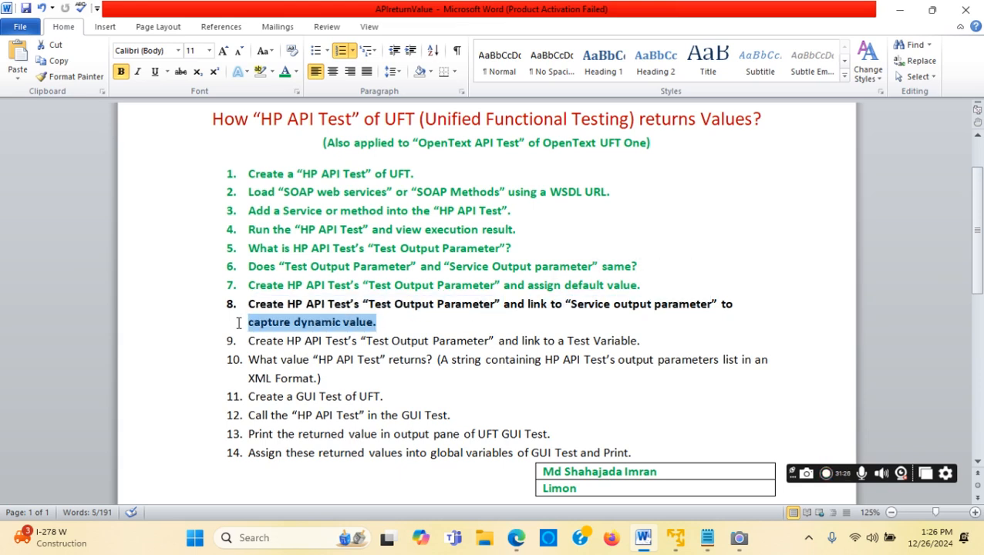
# - Switch back to UFT, link tpTotalPrice to the TotalPrice output property of the CreateFlightOrder step, and save the test
pyautogui.click(682, 544)
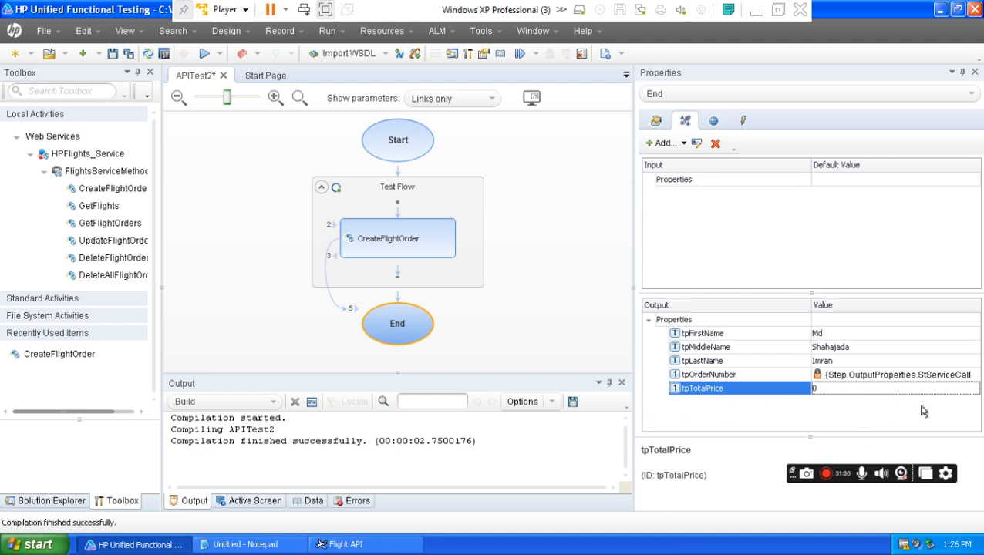
pyautogui.moveTo(951, 388)
pyautogui.click(974, 392)
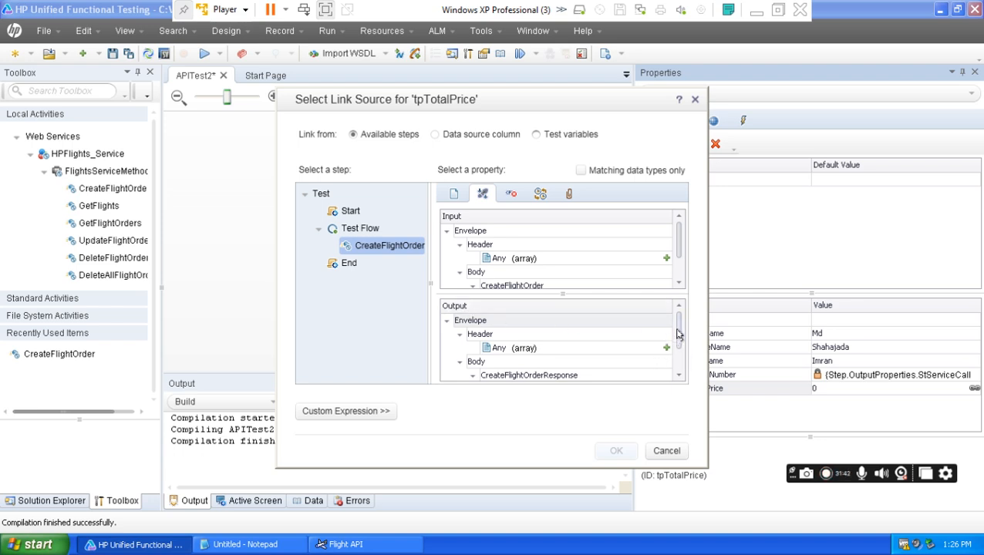
pyautogui.moveTo(678, 335); pyautogui.dragTo(678, 353)
pyautogui.click(486, 364)
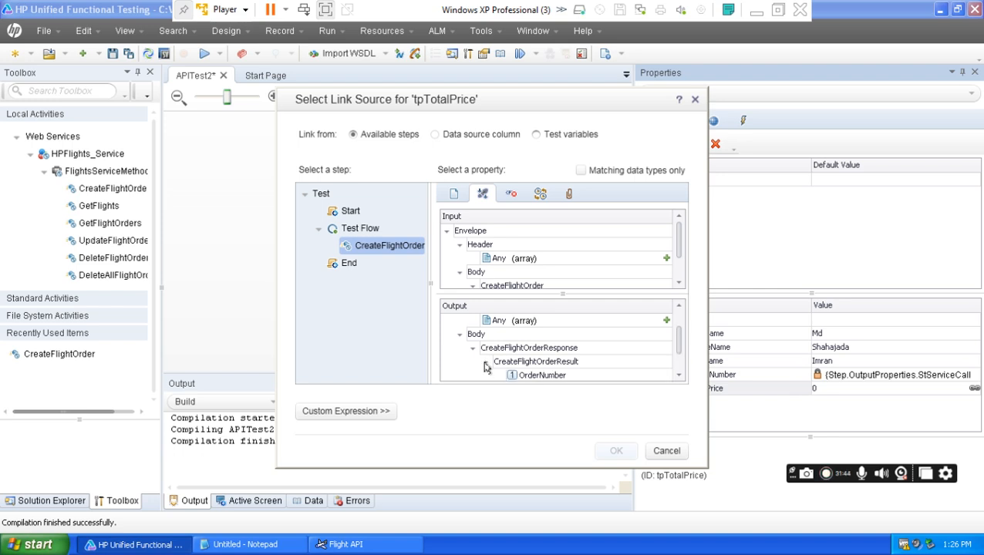
pyautogui.moveTo(676, 353); pyautogui.dragTo(680, 369)
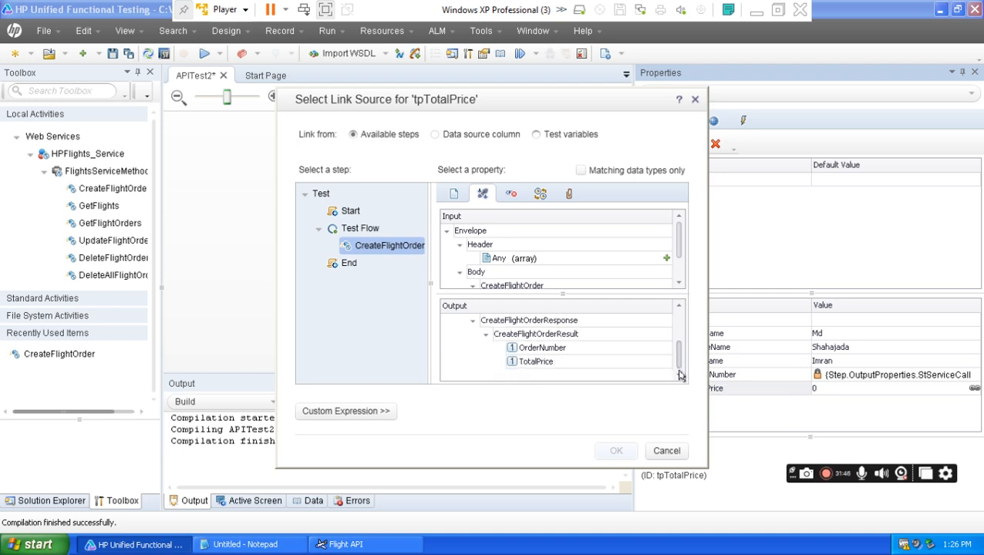
pyautogui.click(542, 362)
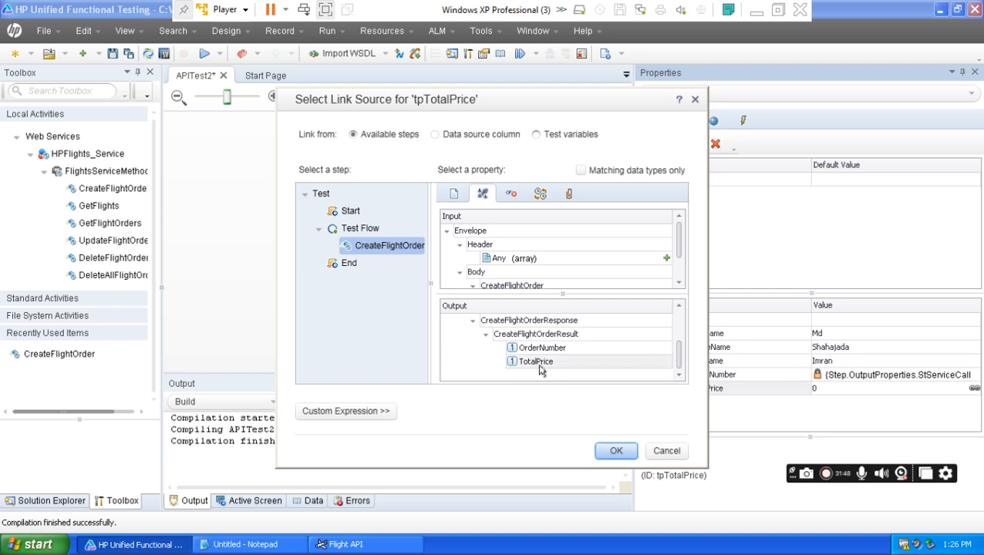
pyautogui.click(616, 452)
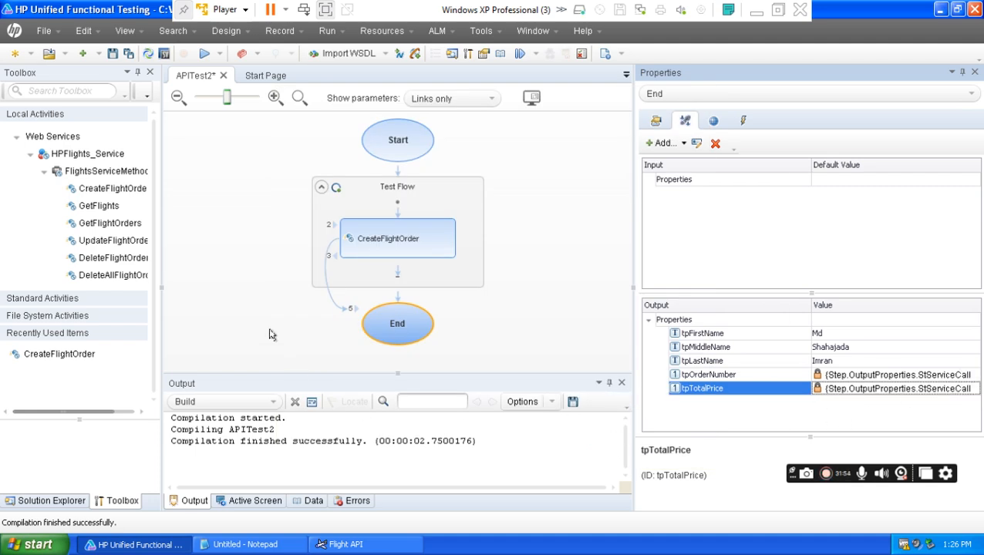
pyautogui.click(129, 54)
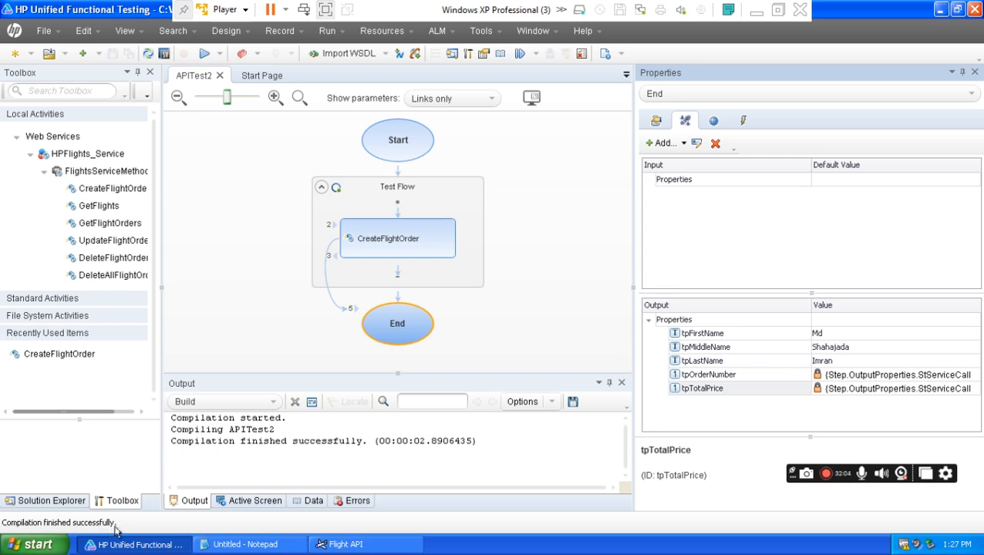
pyautogui.click(129, 59)
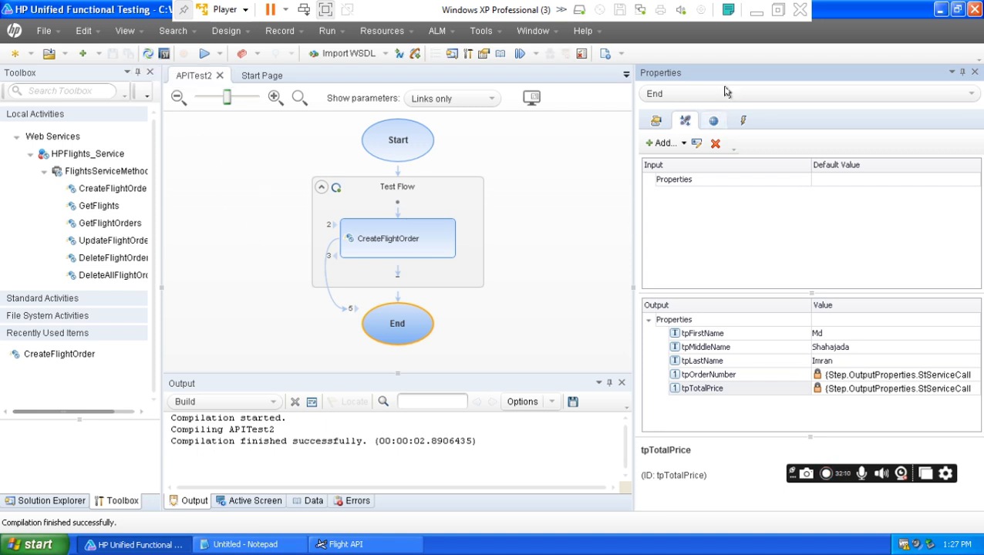
# - Switch to the Word outline and colour all of item 8 green
pyautogui.click(759, 17)
pyautogui.click(388, 320)
pyautogui.moveTo(388, 319); pyautogui.dragTo(268, 310)
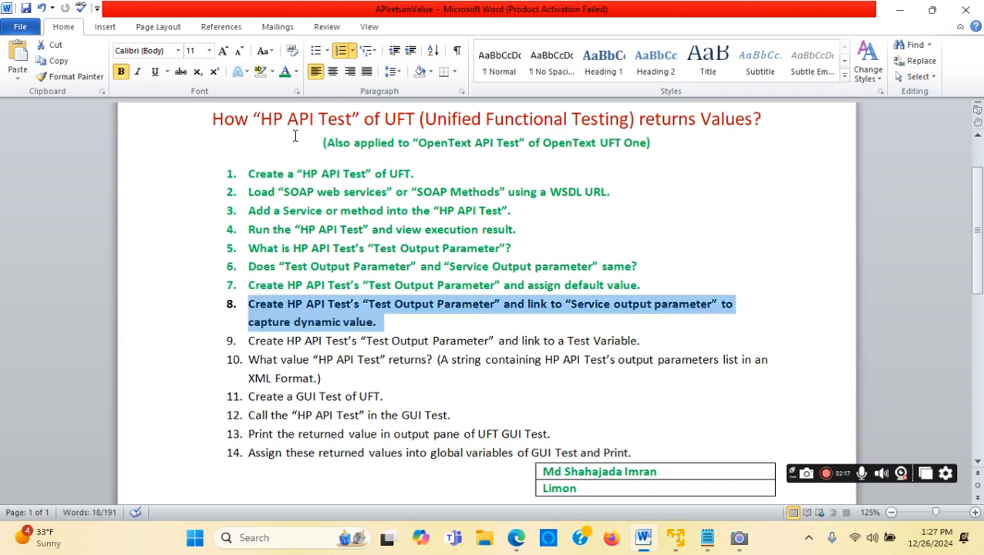
pyautogui.click(285, 80)
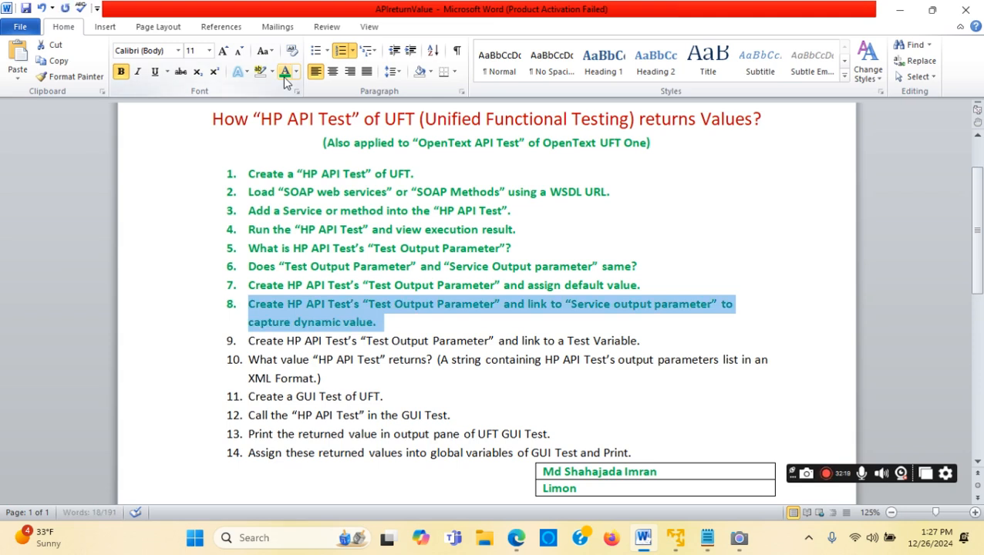
pyautogui.click(423, 318)
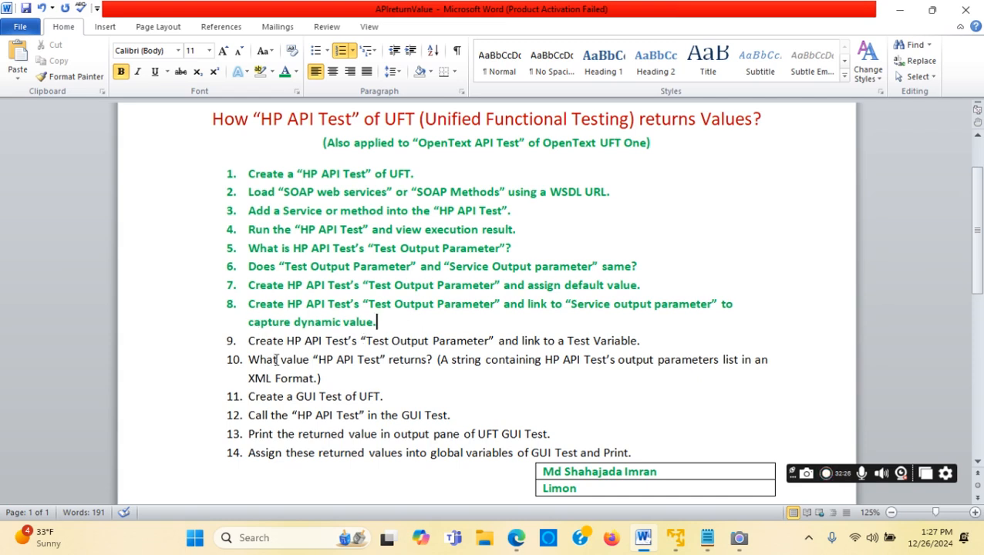
# - Highlight the key phrases of outline items 7, 8 and 9 to compare default value, service output parameter and test variable
pyautogui.moveTo(248, 341); pyautogui.dragTo(638, 341)
pyautogui.click(378, 343)
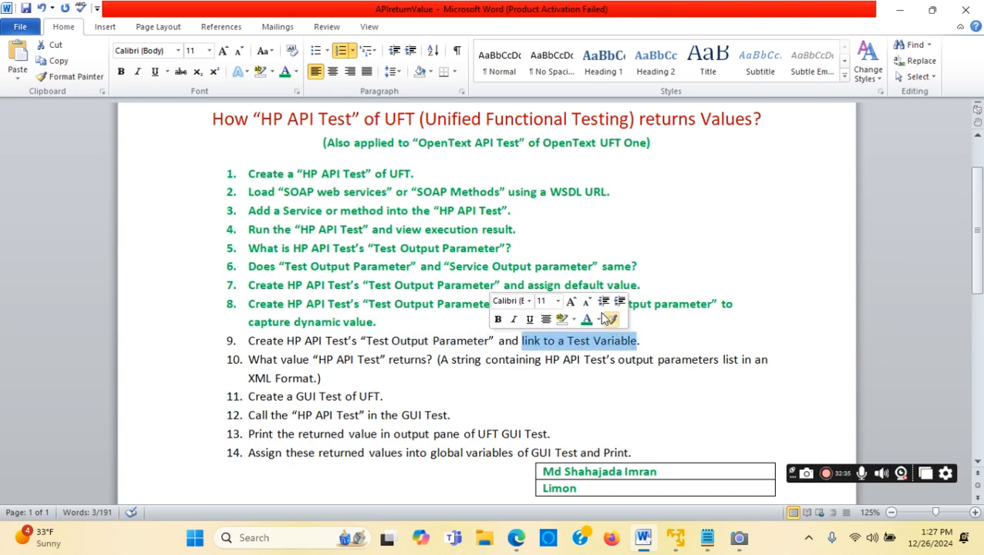
pyautogui.click(729, 324)
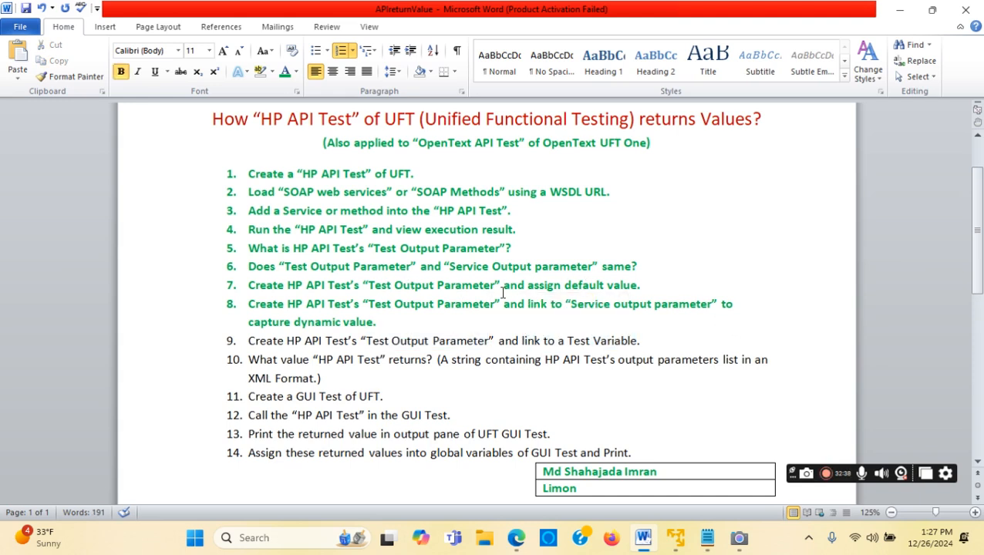
pyautogui.moveTo(237, 285); pyautogui.dragTo(653, 286)
pyautogui.click(652, 286)
pyautogui.moveTo(528, 285); pyautogui.dragTo(602, 290)
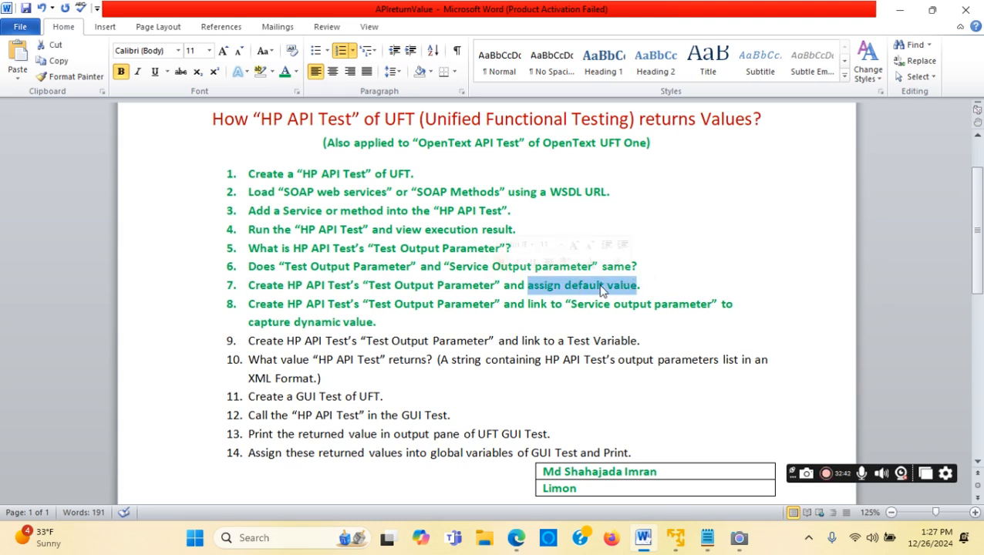
pyautogui.moveTo(249, 304); pyautogui.dragTo(430, 306)
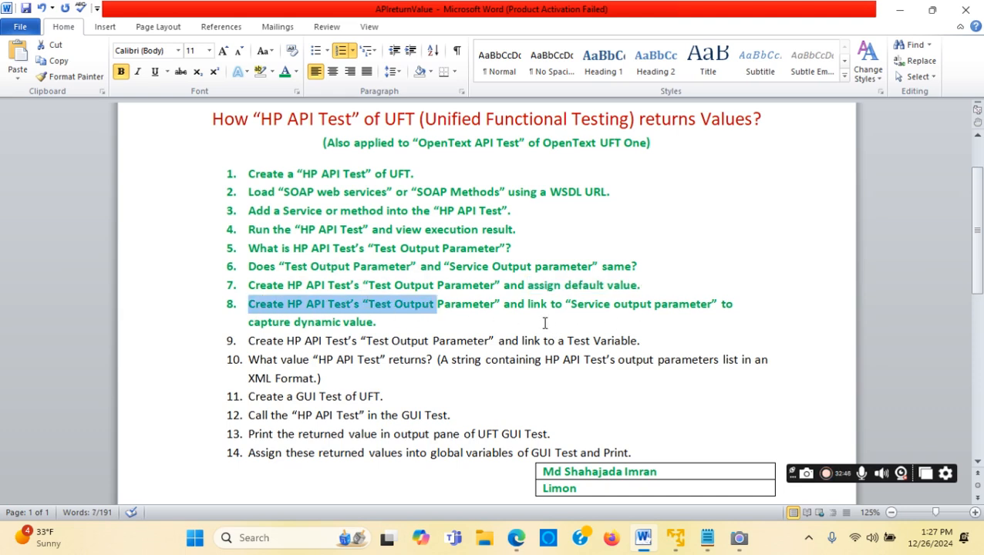
pyautogui.moveTo(572, 306); pyautogui.dragTo(677, 309)
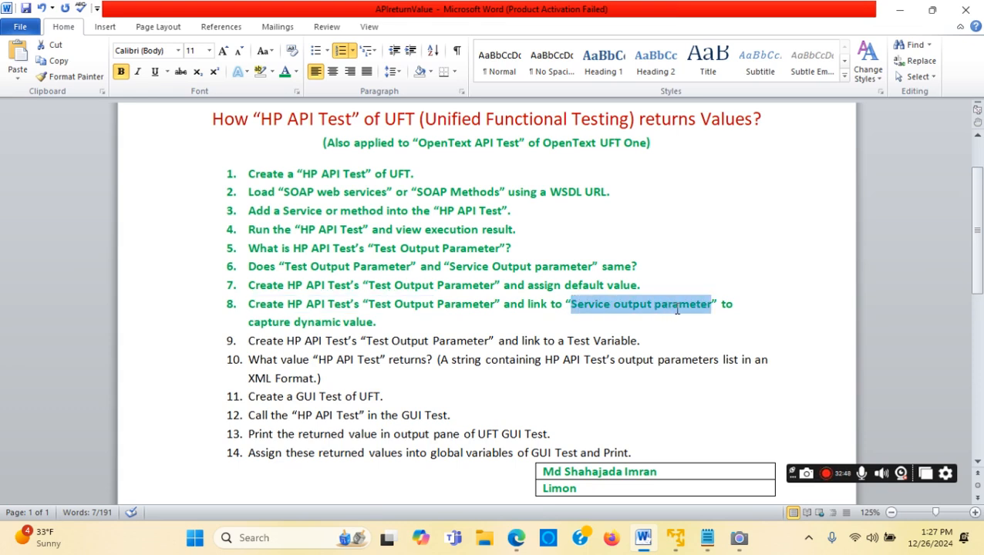
pyautogui.moveTo(525, 344); pyautogui.dragTo(629, 341)
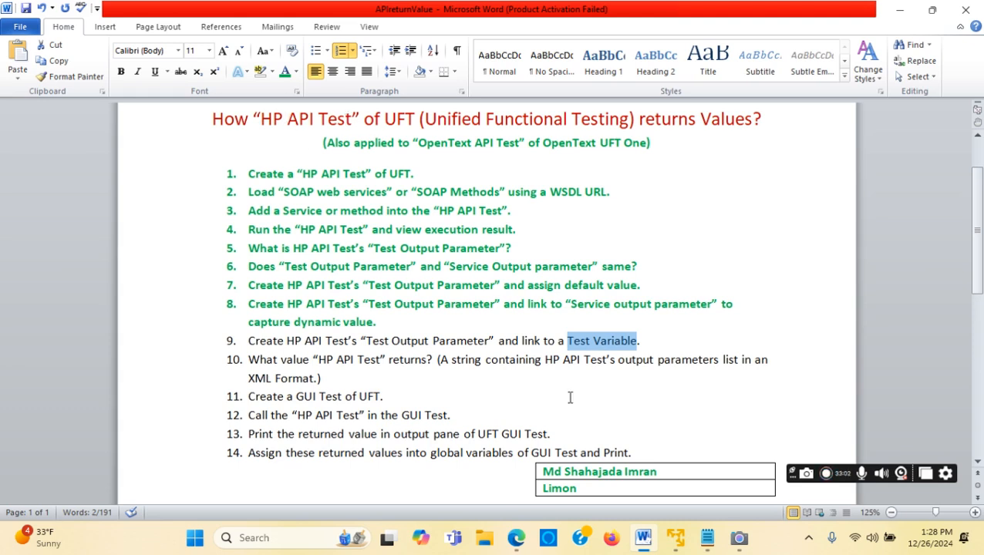
# - Make item 9 about linking a test output parameter to a Test Variable bold
pyautogui.moveTo(663, 340); pyautogui.dragTo(251, 341)
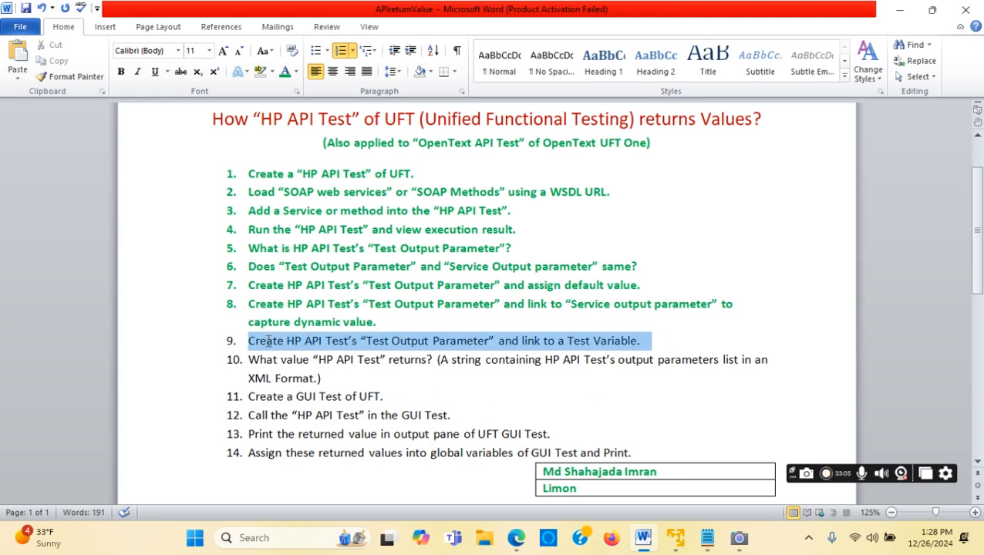
pyautogui.click(121, 71)
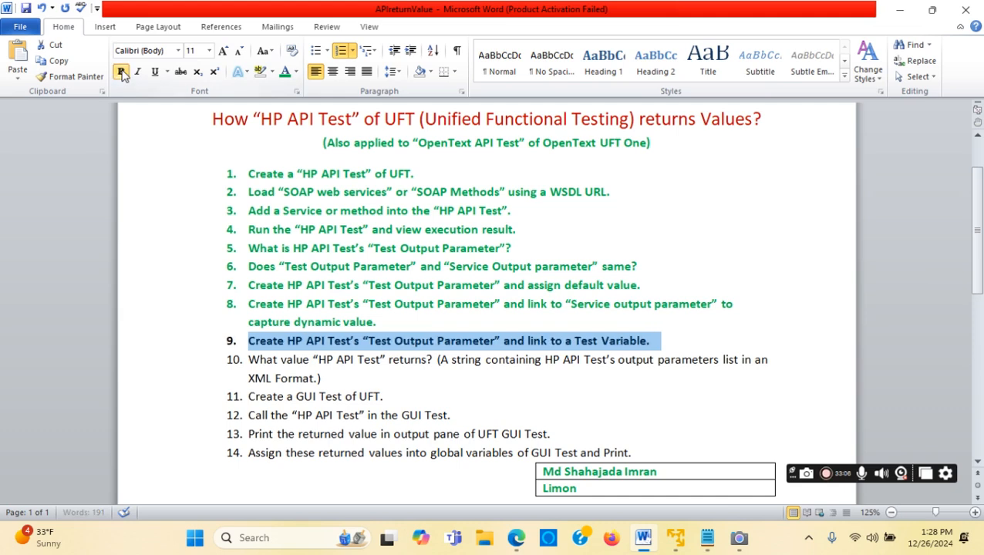
pyautogui.click(550, 394)
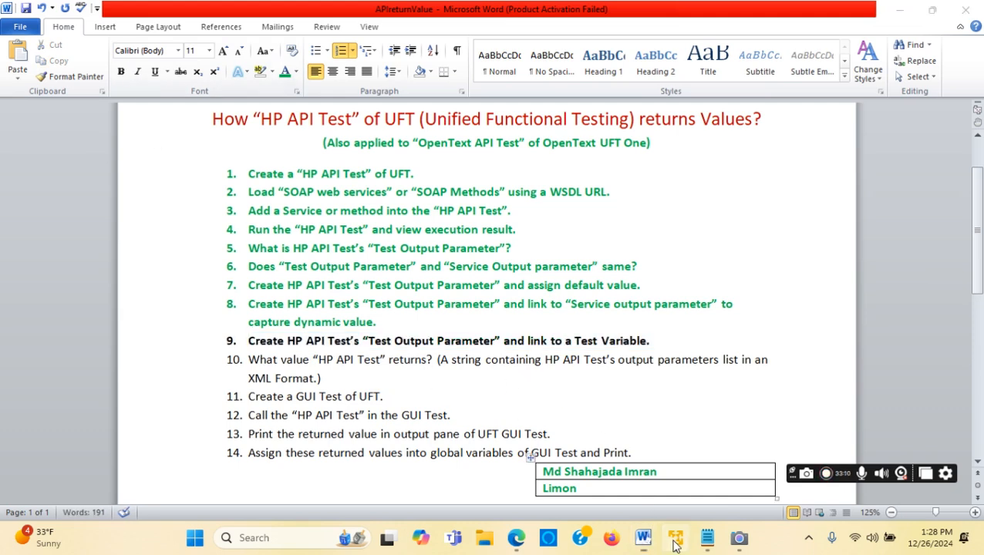
# - Return to UFT and add an output parameter named tpTodayDate of type String to the End step
pyautogui.click(673, 538)
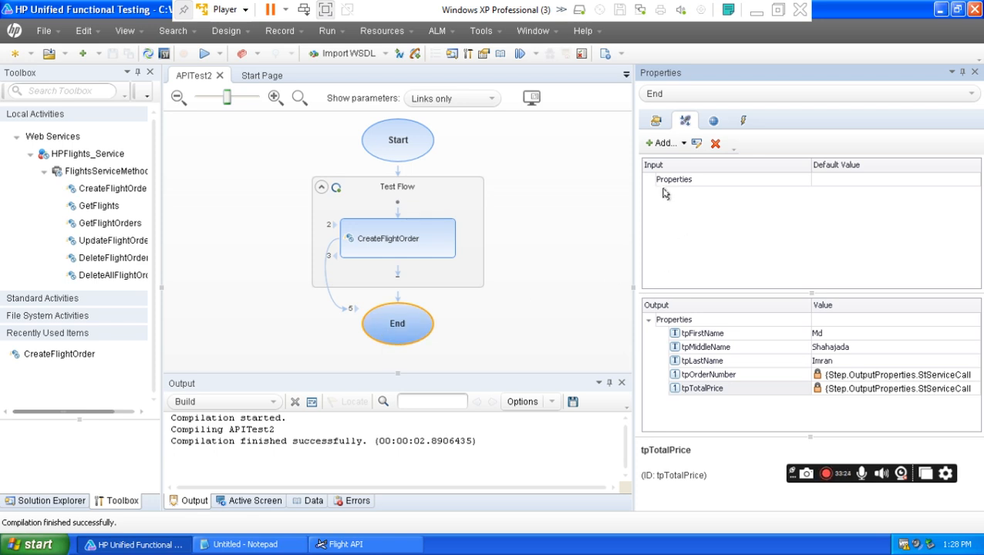
pyautogui.click(665, 147)
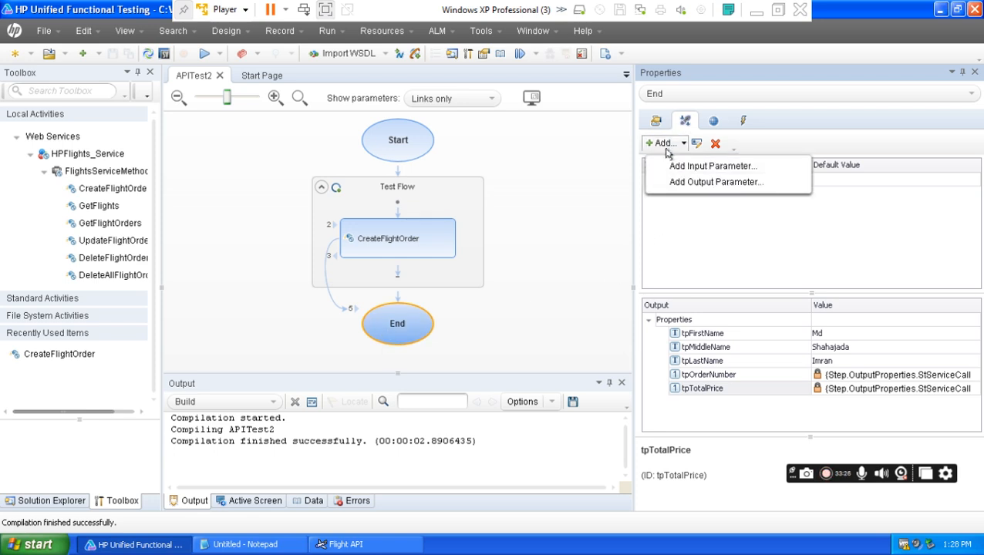
pyautogui.click(710, 183)
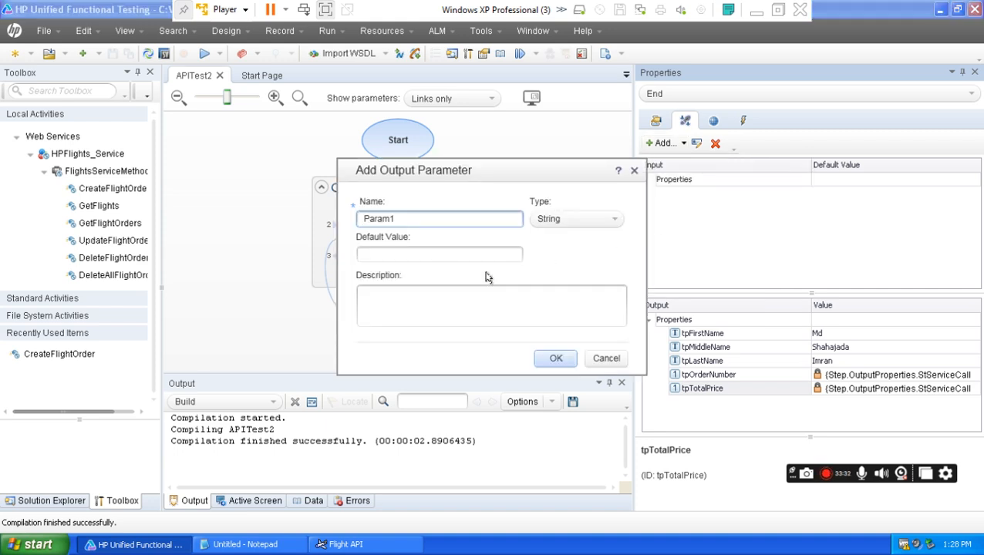
pyautogui.hotkey('ctrl', 'a')
pyautogui.press('BackSpace')
pyautogui.write('t')
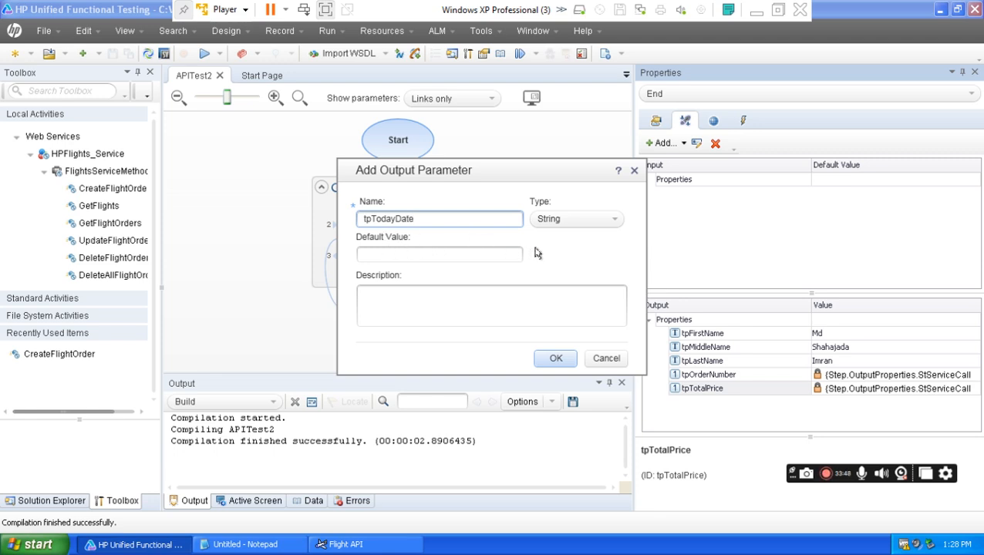
pyautogui.click(614, 222)
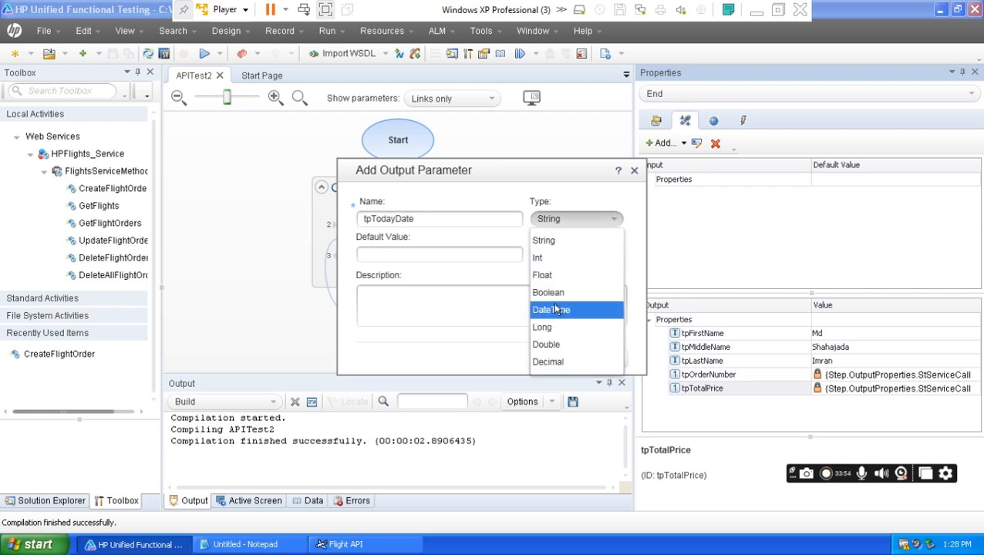
pyautogui.click(553, 241)
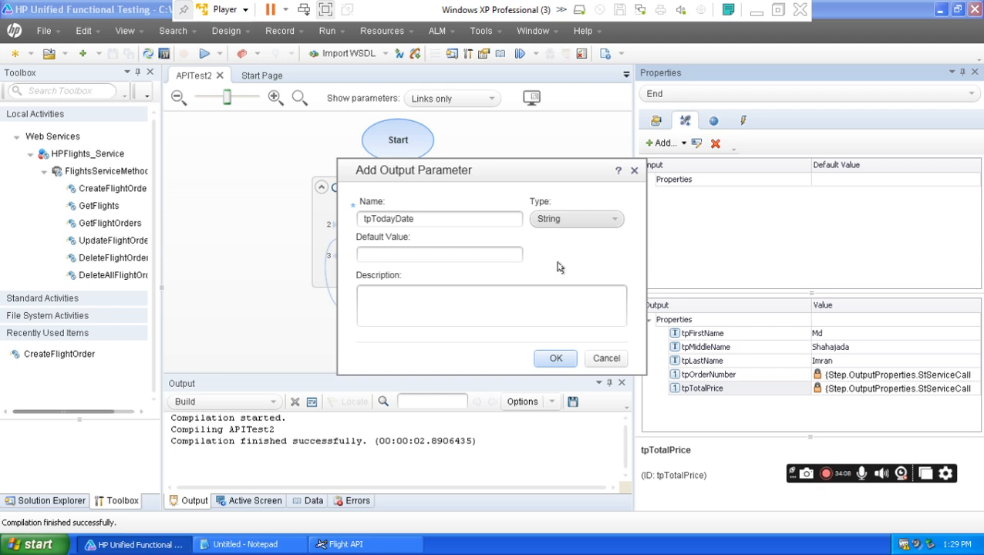
pyautogui.click(557, 360)
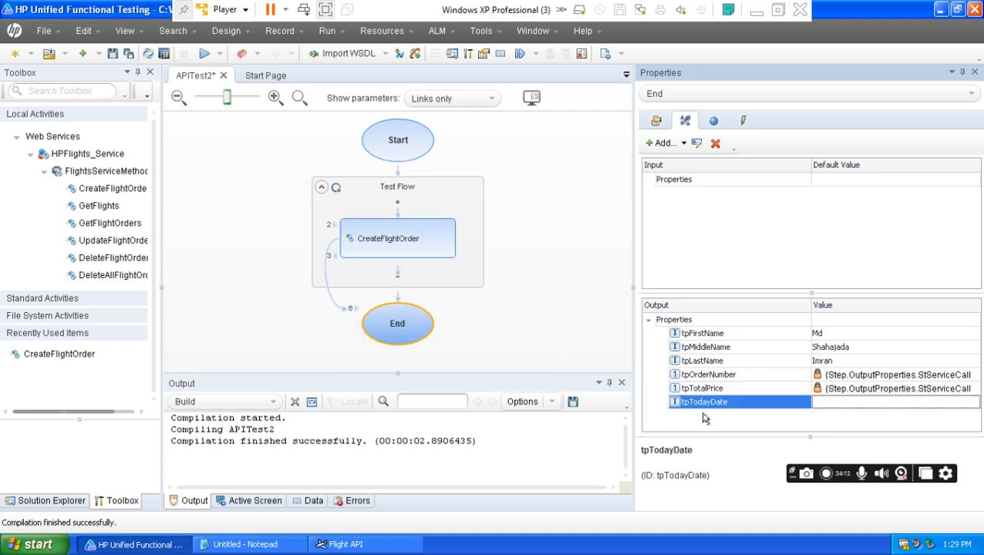
# - Open the link source selection for tpTodayDate, highlight "Test Variable" in item 9 of the Word outline, and return to UFT
pyautogui.moveTo(969, 403)
pyautogui.click(974, 403)
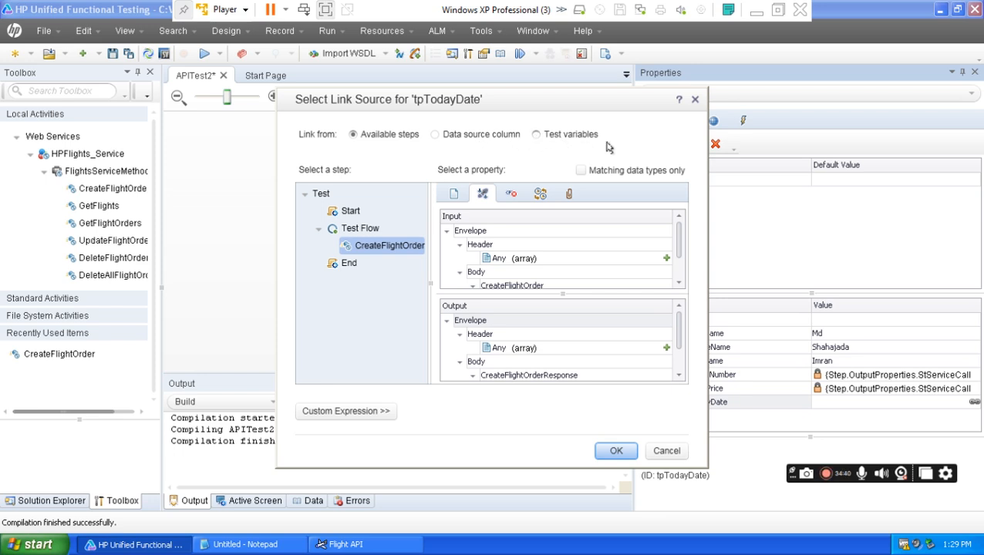
pyautogui.click(757, 9)
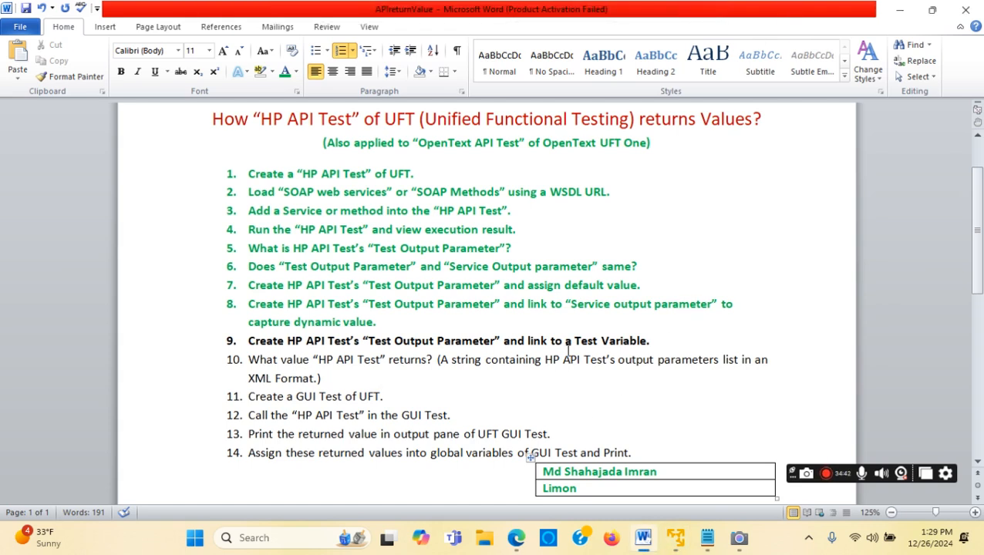
pyautogui.moveTo(576, 340); pyautogui.dragTo(646, 341)
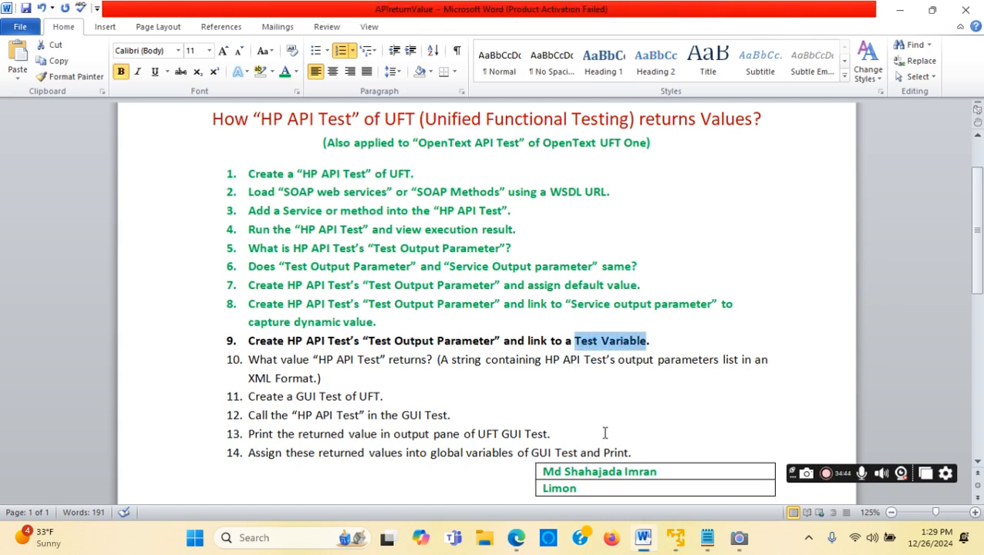
pyautogui.moveTo(675, 538)
pyautogui.click(651, 500)
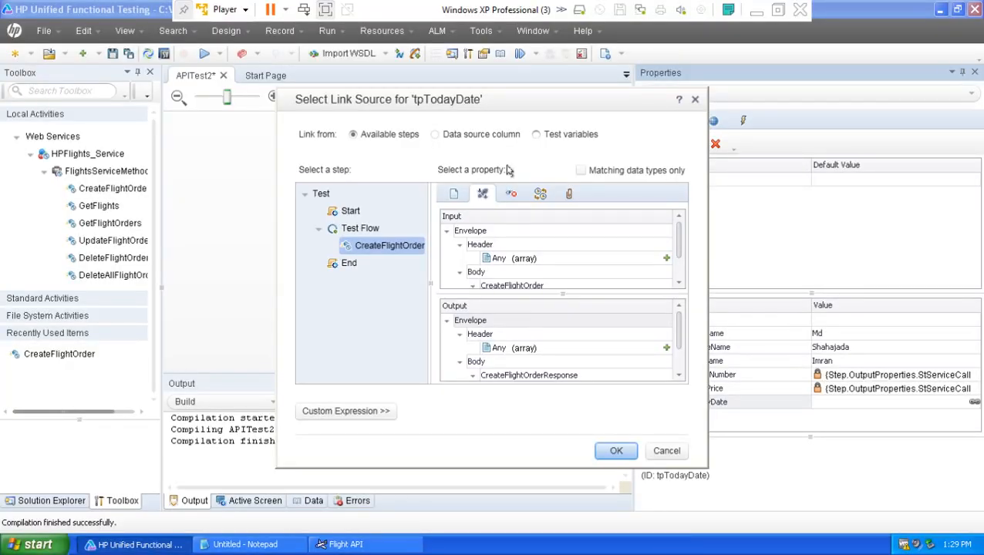
# - Link tpTodayDate to the CurrentDate system variable from the test variables
pyautogui.click(536, 135)
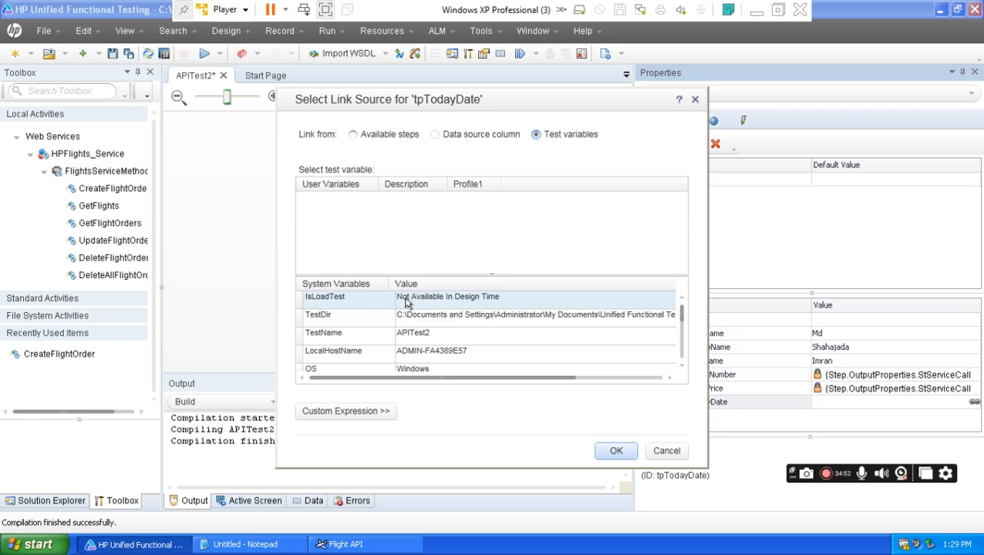
pyautogui.moveTo(681, 318); pyautogui.dragTo(681, 331)
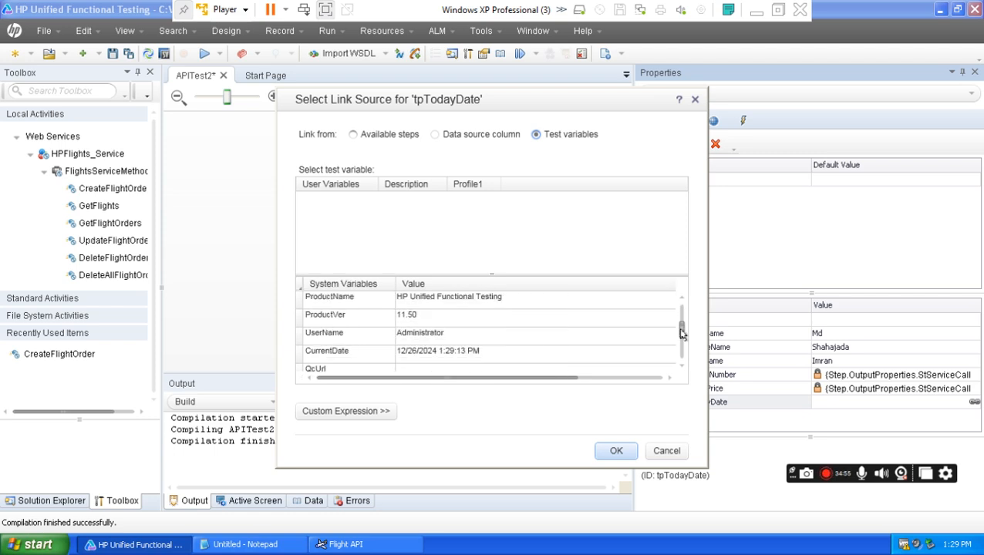
pyautogui.click(368, 358)
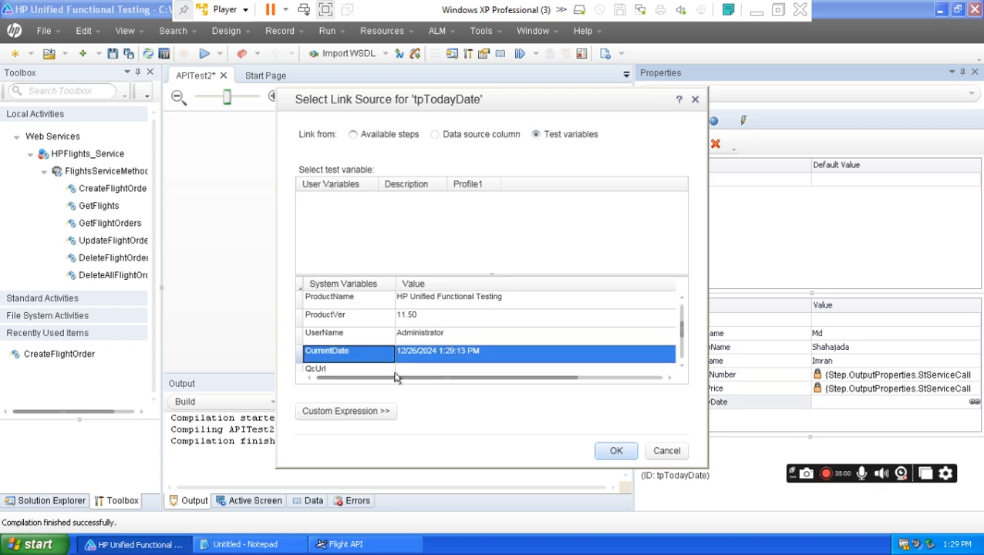
pyautogui.click(615, 452)
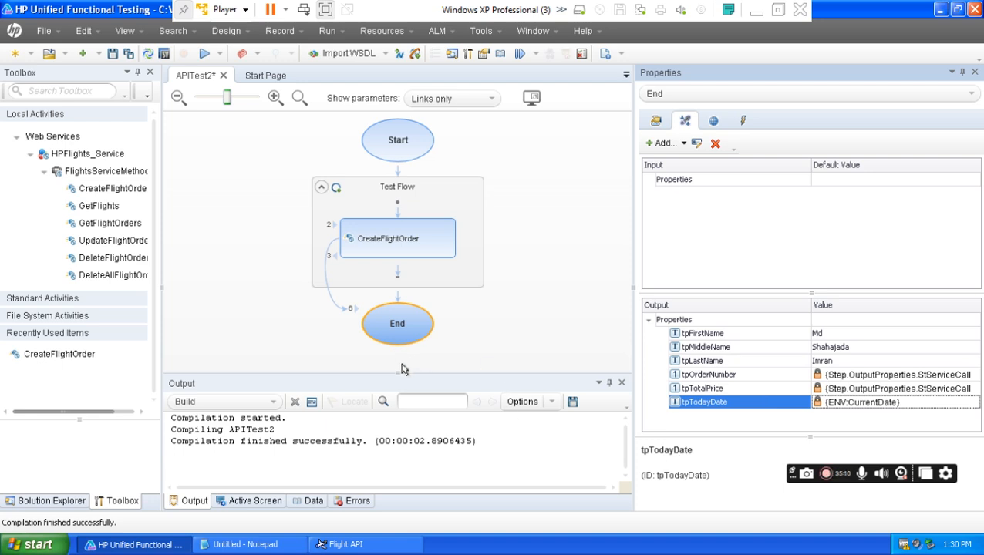
# - Save APITest2, switch to the Word outline and color item 9 about linking to a Test Variable green
pyautogui.click(129, 56)
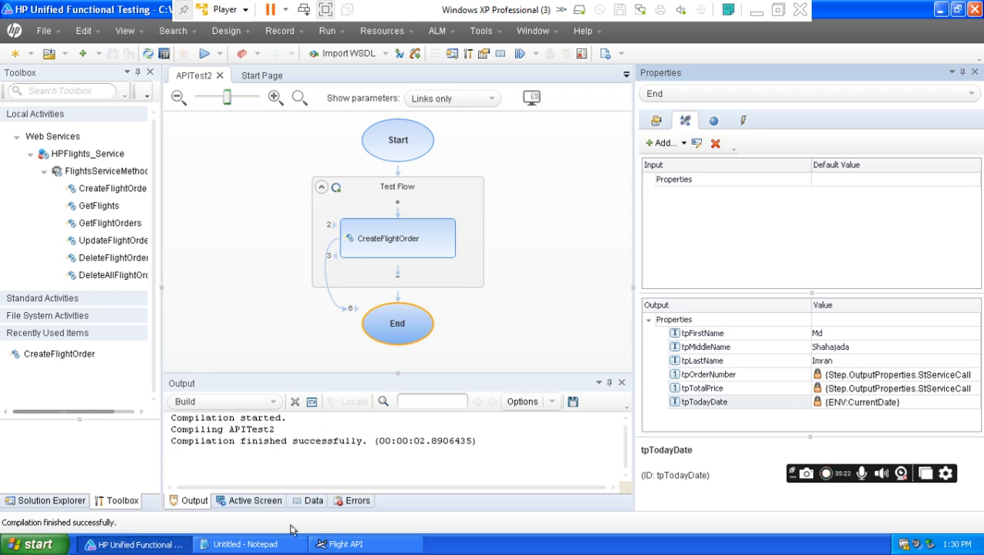
pyautogui.click(757, 13)
pyautogui.moveTo(661, 340); pyautogui.dragTo(233, 337)
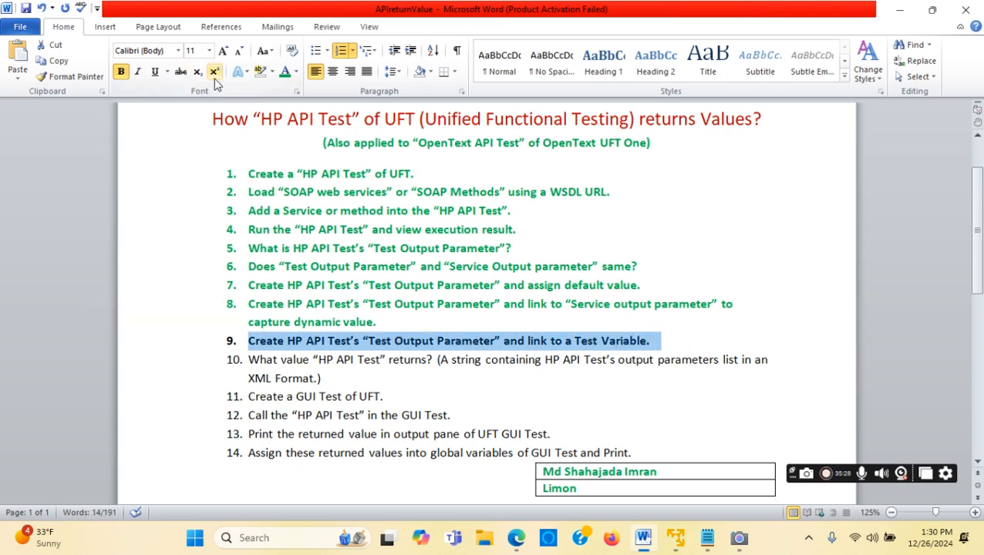
pyautogui.click(284, 73)
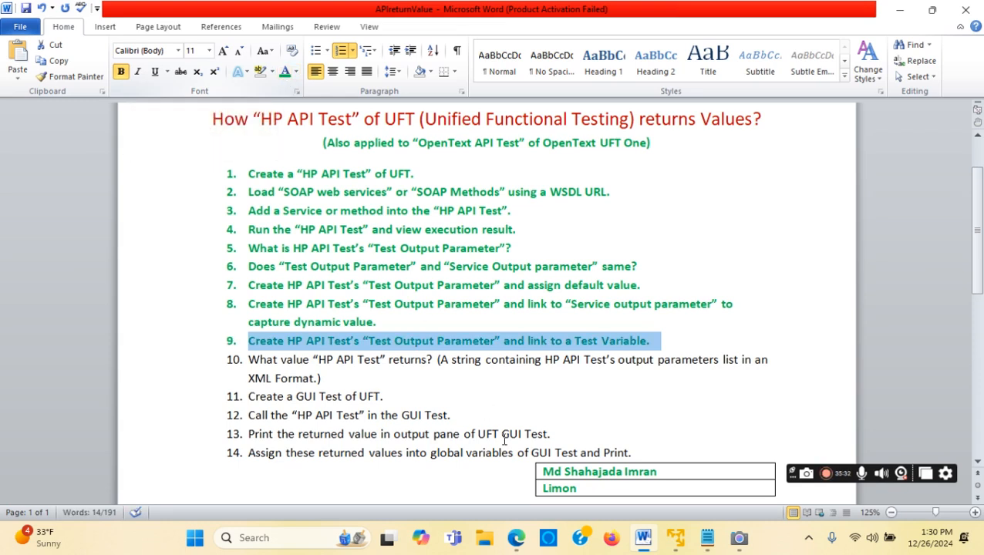
pyautogui.click(428, 397)
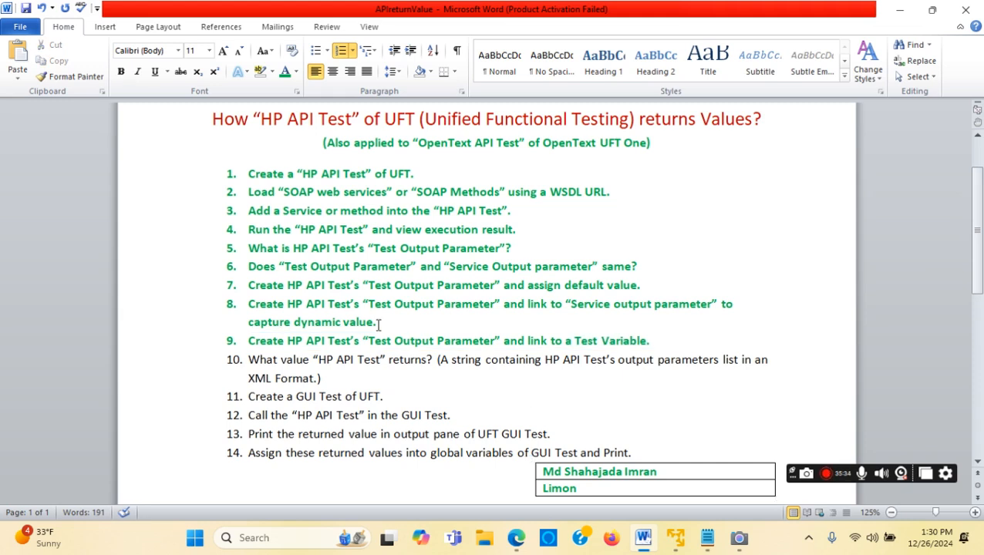
# - Highlight the question of what "HP API Test" returns in item 10, check the test in UFT, and return to Word
pyautogui.moveTo(248, 360); pyautogui.dragTo(405, 361)
pyautogui.click(343, 373)
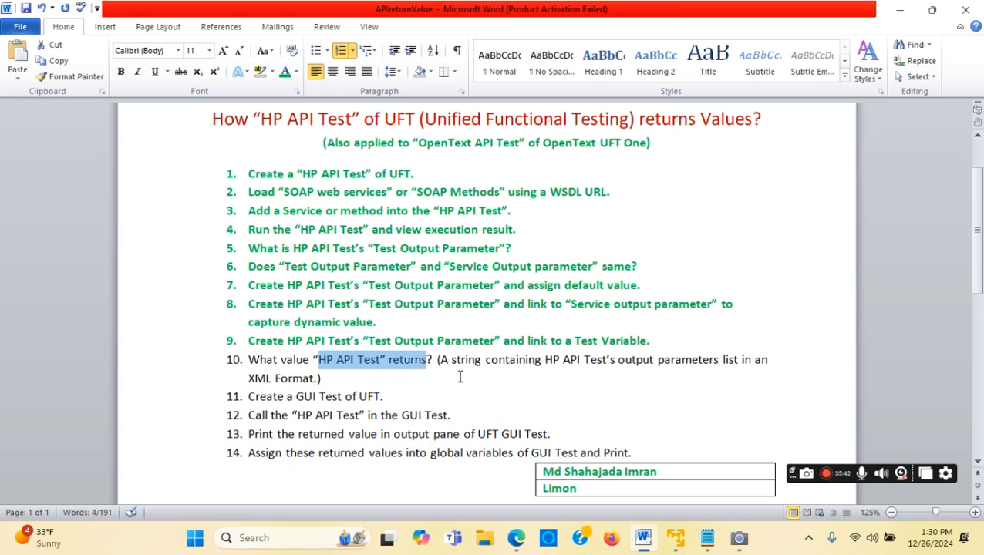
pyautogui.click(675, 539)
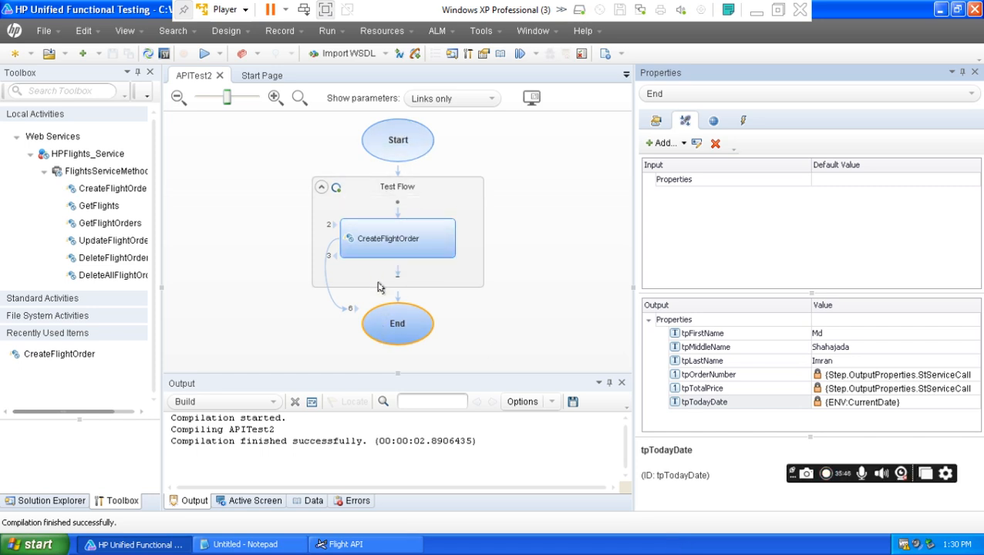
pyautogui.click(756, 9)
pyautogui.click(465, 396)
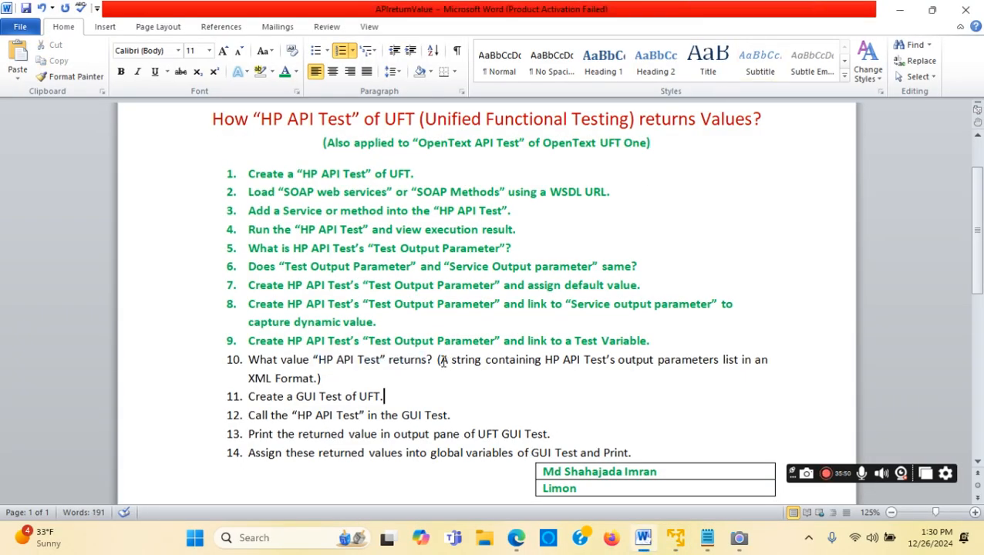
# - Go through item 10's answer, highlighting "A string", "containing", "list" and "Test's output parameters" in turn
pyautogui.moveTo(439, 359); pyautogui.dragTo(470, 363)
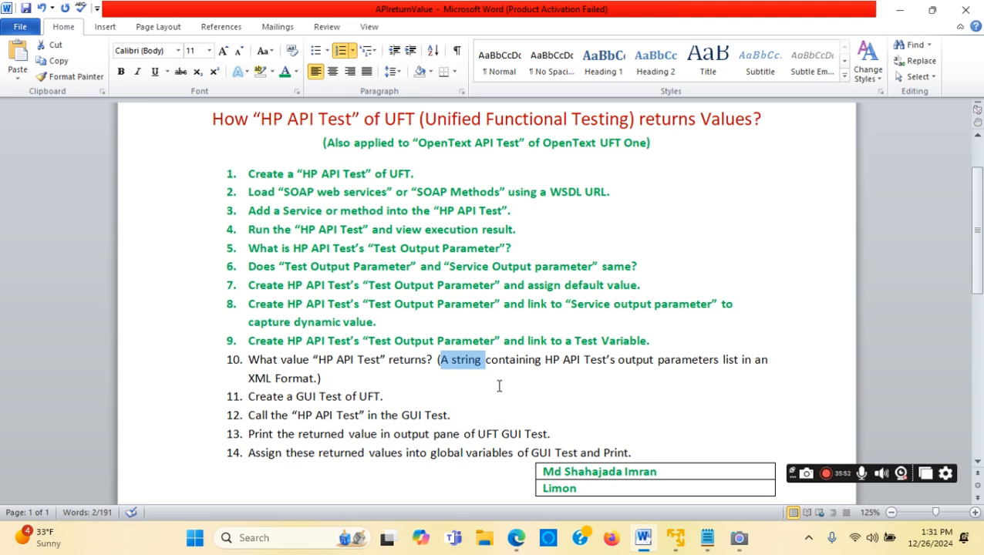
pyautogui.click(491, 378)
pyautogui.click(487, 361)
pyautogui.moveTo(489, 360); pyautogui.dragTo(545, 363)
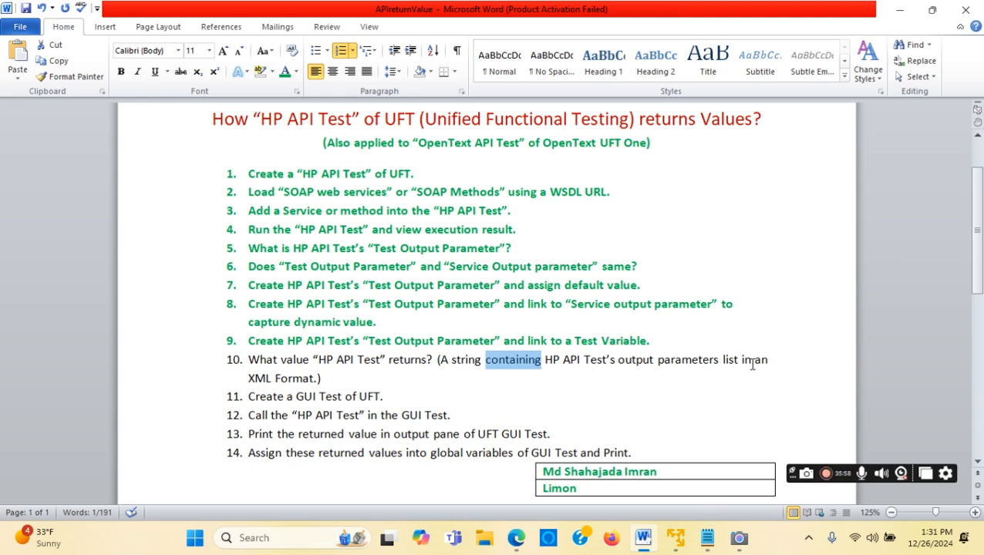
pyautogui.moveTo(739, 362); pyautogui.dragTo(723, 359)
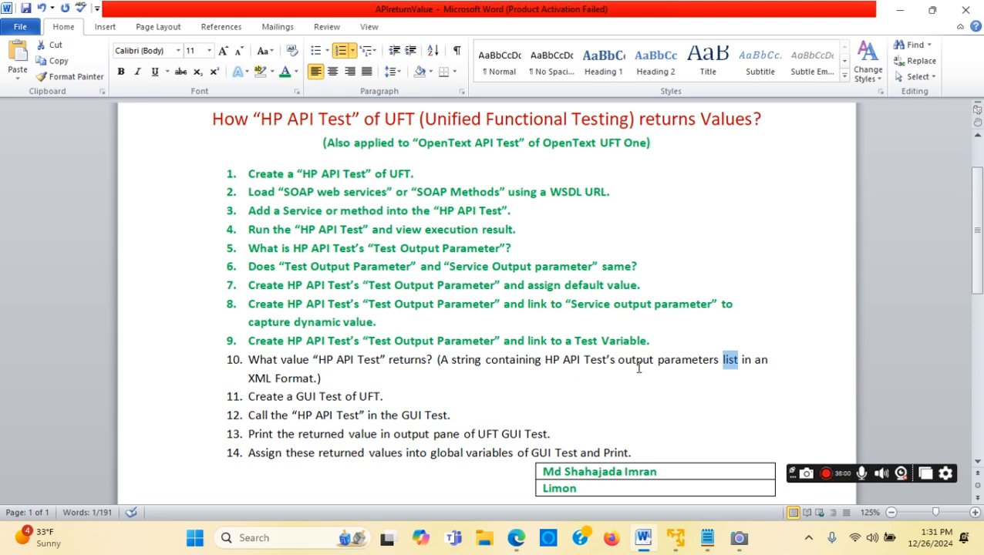
pyautogui.moveTo(585, 360); pyautogui.dragTo(692, 367)
# - Switch to UFT and compare the Notepad parameter names with the End step's output parameters
pyautogui.moveTo(677, 545)
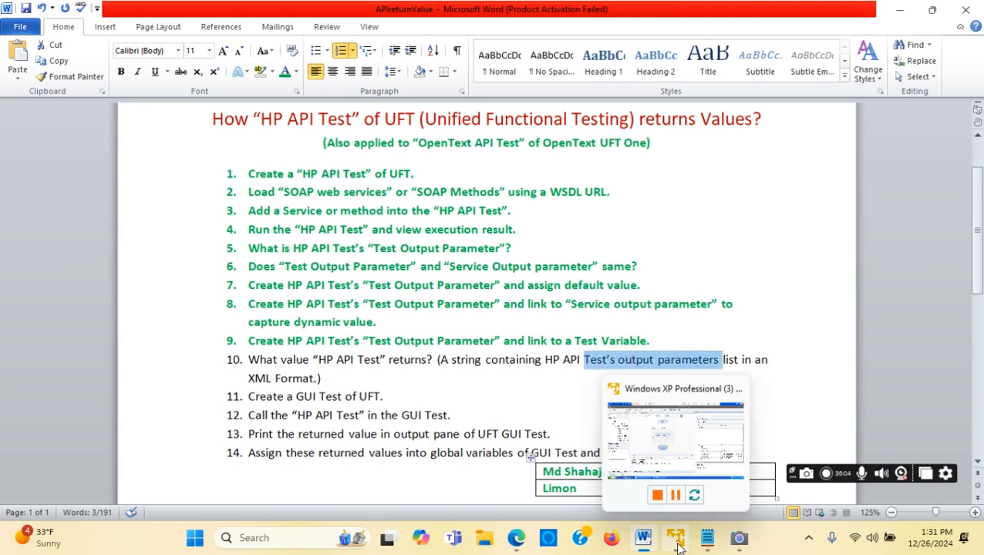
pyautogui.click(676, 545)
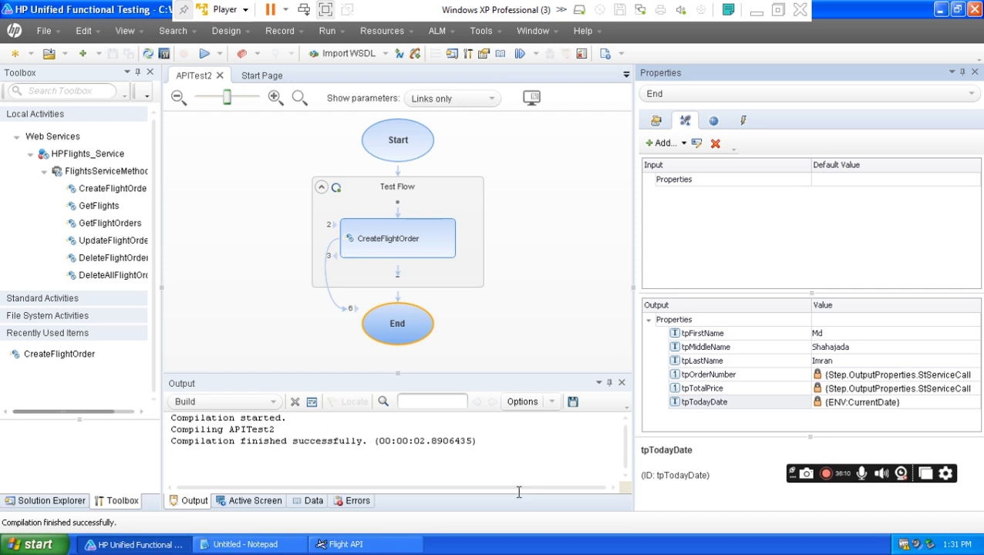
pyautogui.click(233, 546)
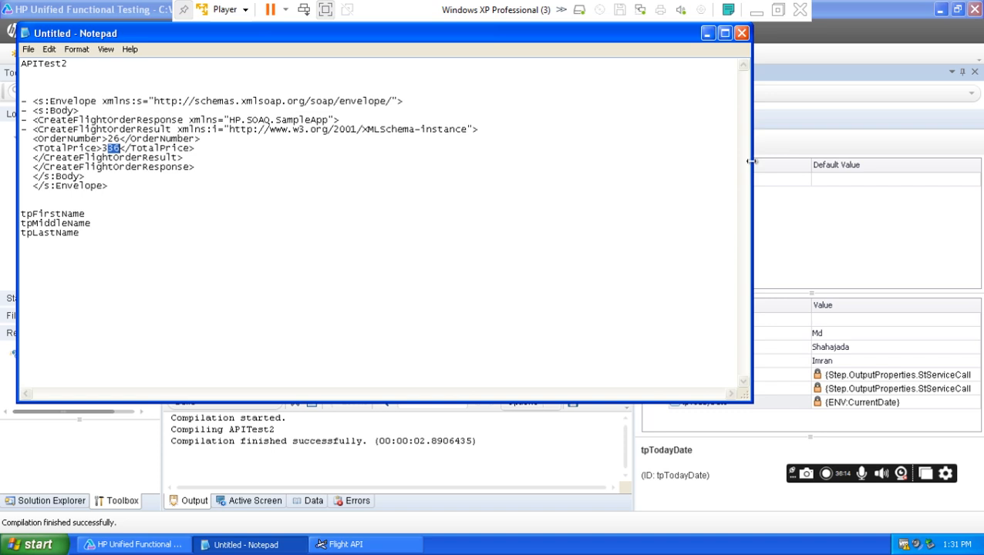
pyautogui.click(794, 262)
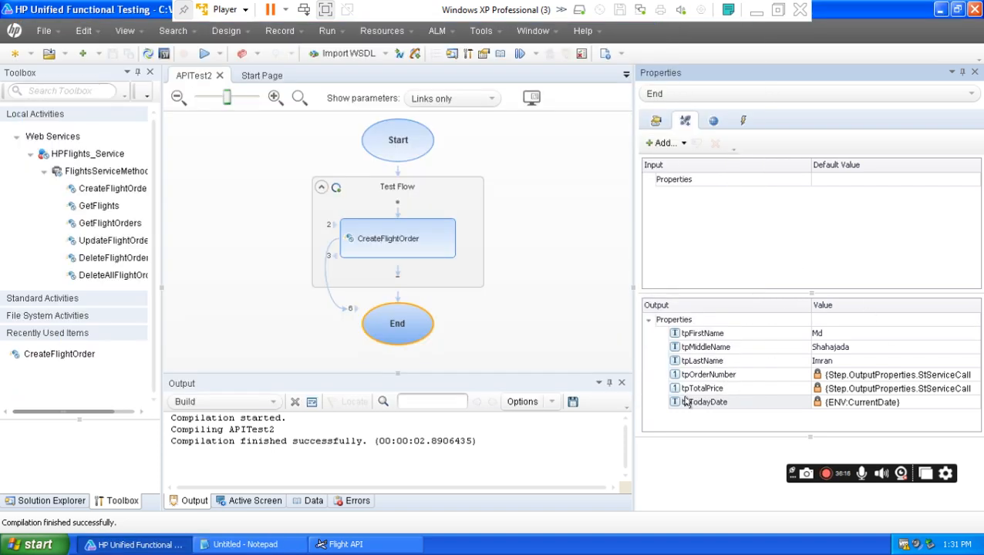
# - Copy the name tpOrderNumber from its parameter settings, leave them unchanged, and paste it on a new line below tpLastName in Notepad
pyautogui.click(728, 377)
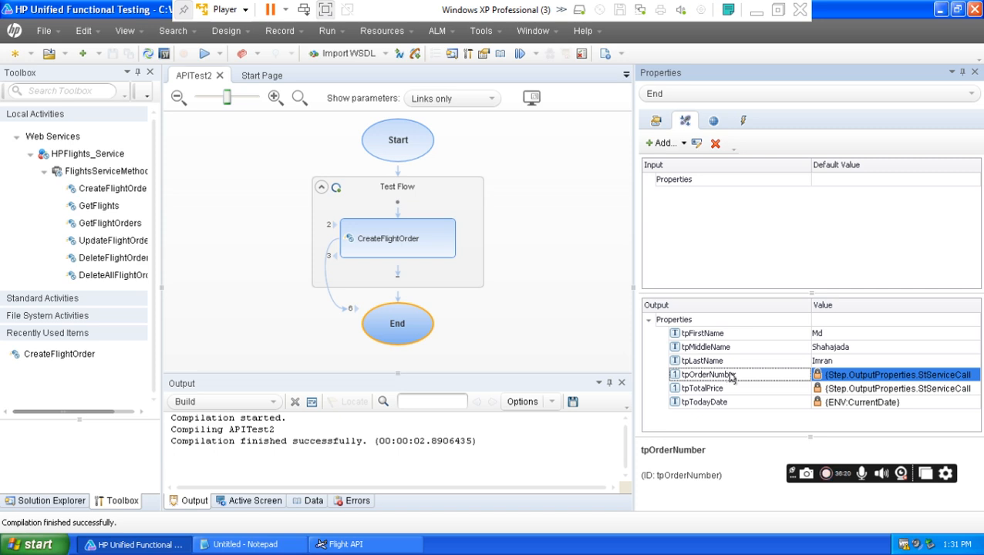
pyautogui.doubleClick(750, 378)
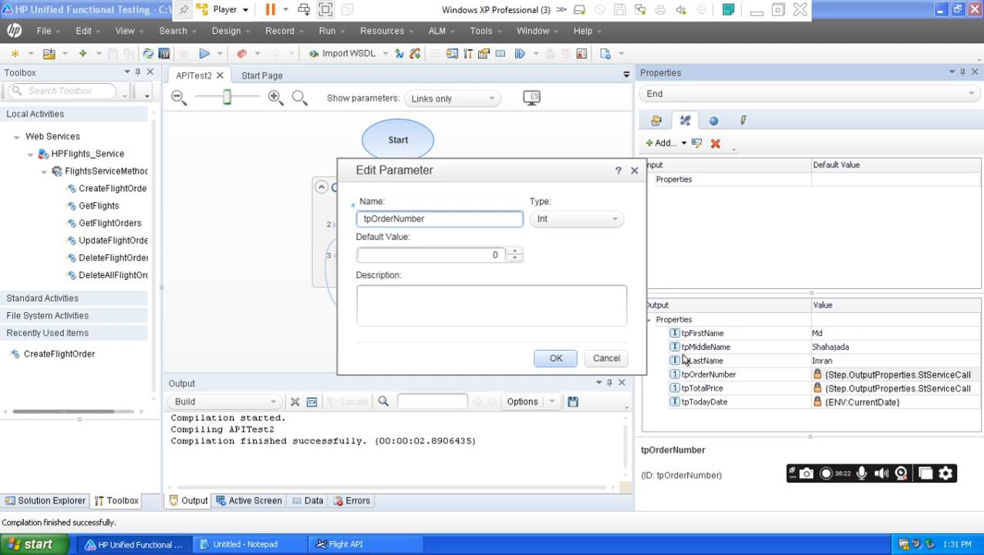
pyautogui.moveTo(428, 218); pyautogui.dragTo(361, 219)
pyautogui.rightClick(375, 219)
pyautogui.click(400, 242)
pyautogui.click(598, 359)
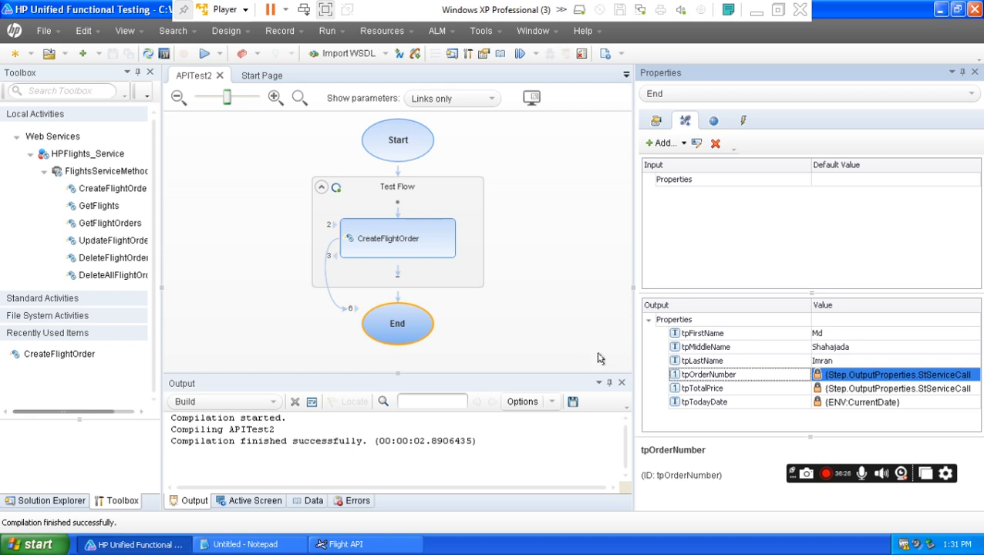
pyautogui.click(257, 546)
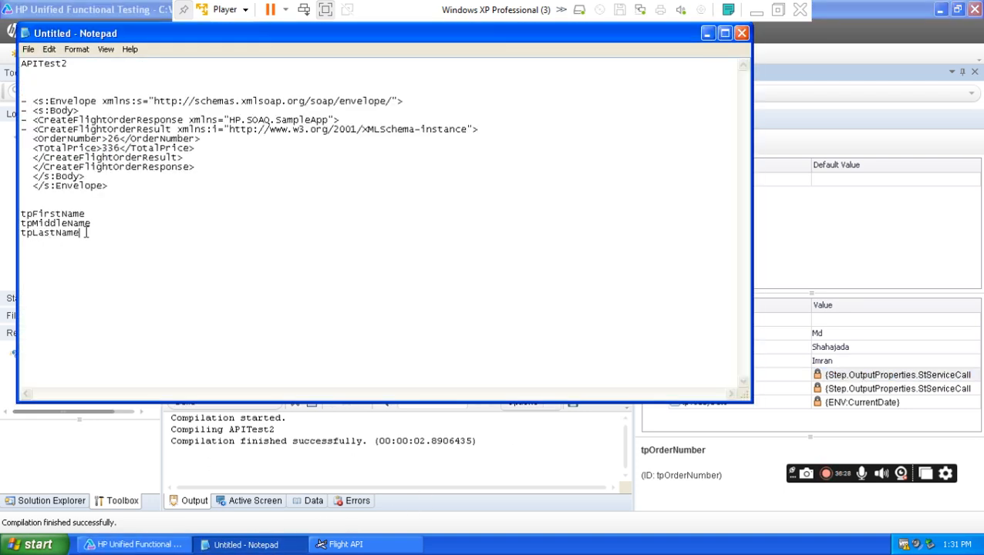
pyautogui.press('Return')
pyautogui.hotkey('ctrl', 'v')
# - Return to UFT and select the tpTotalPrice output parameter
pyautogui.click(819, 255)
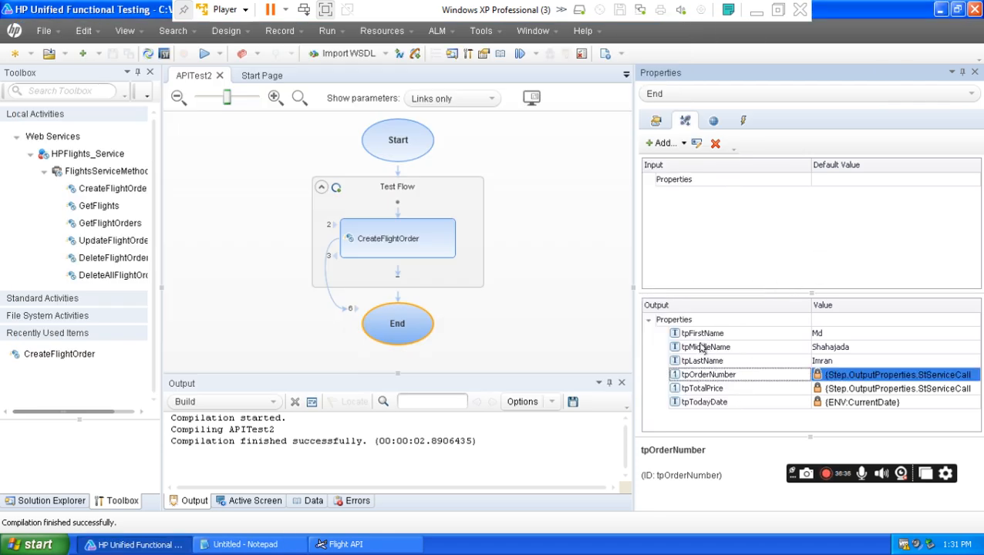
pyautogui.click(720, 389)
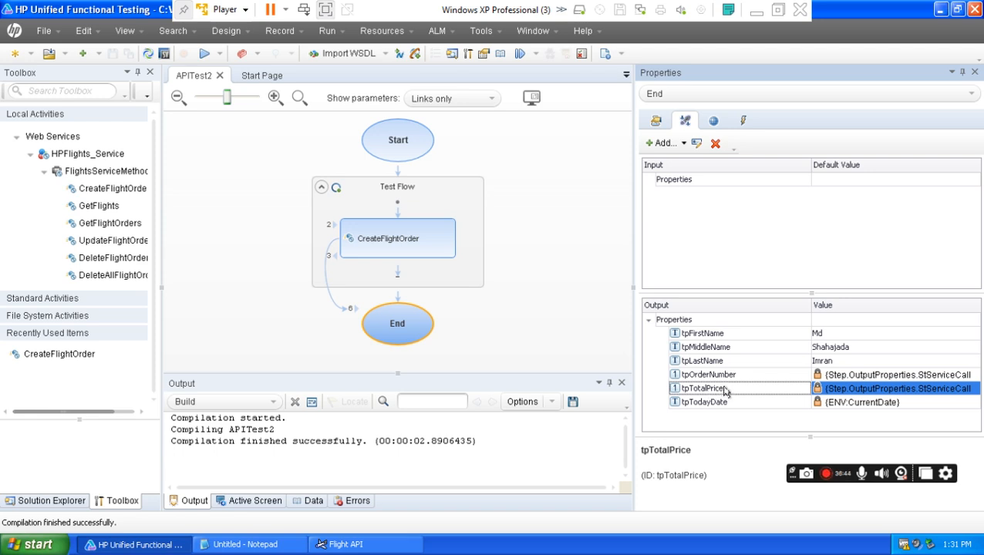
# - Copy the output parameter name tpTotalPrice from its parameter settings into the Notepad list below tpOrderNumber
pyautogui.doubleClick(725, 391)
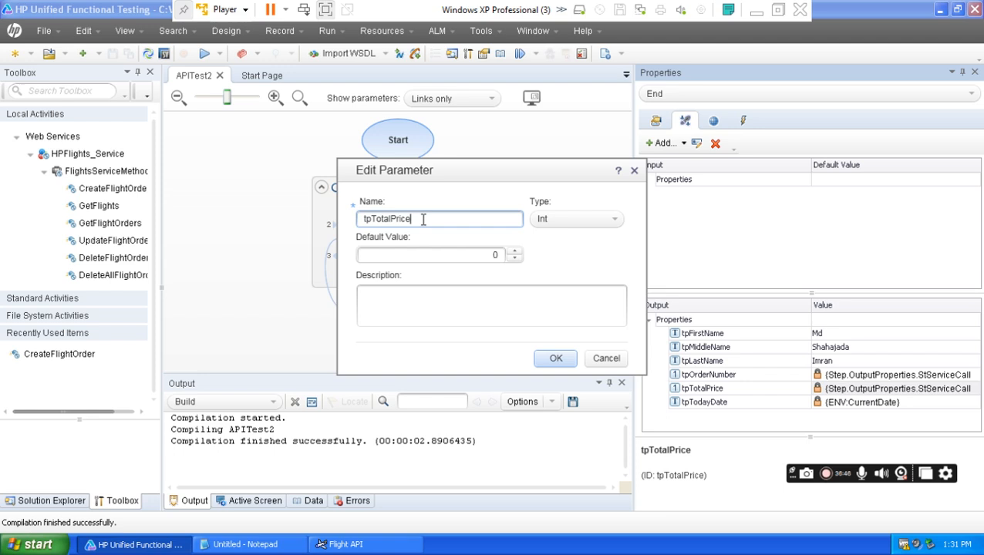
pyautogui.moveTo(420, 218); pyautogui.dragTo(360, 222)
pyautogui.rightClick(376, 220)
pyautogui.click(407, 244)
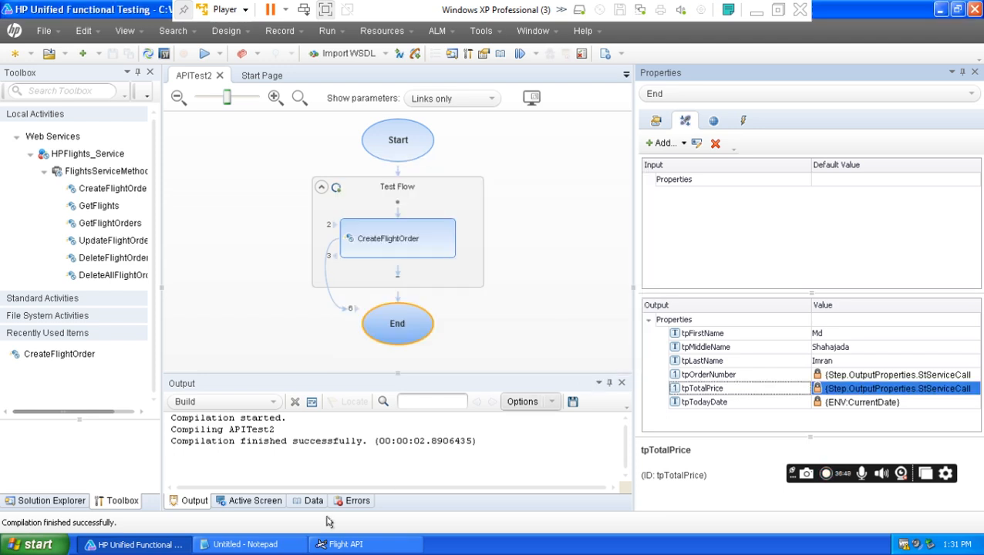
pyautogui.click(245, 544)
pyautogui.press('Return')
pyautogui.hotkey('ctrl', 'v')
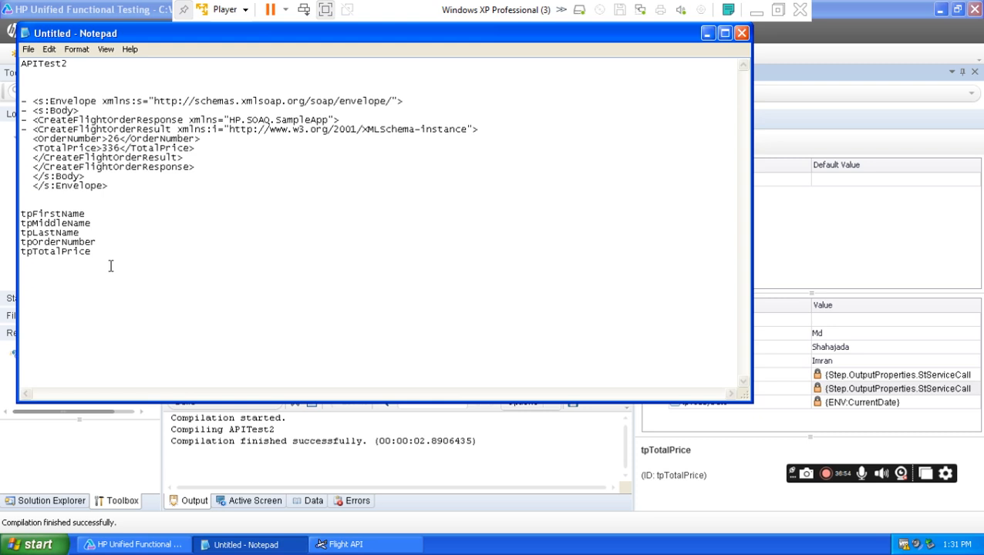
# - Copy the output parameter name tpTodayDate from its parameter settings into the Notepad list below tpTotalPrice
pyautogui.click(813, 235)
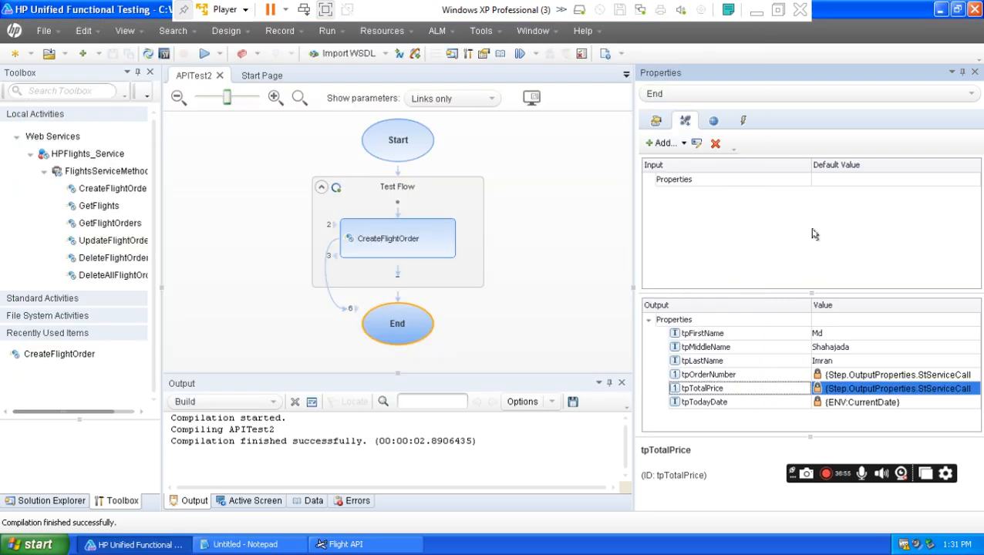
pyautogui.click(720, 405)
pyautogui.doubleClick(720, 405)
pyautogui.moveTo(426, 218); pyautogui.dragTo(359, 221)
pyautogui.rightClick(377, 220)
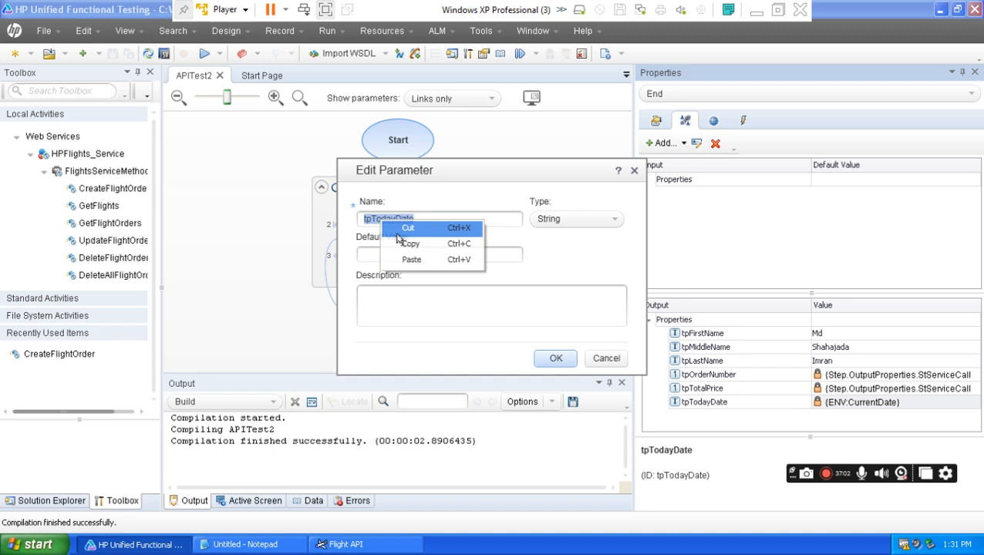
pyautogui.click(410, 245)
pyautogui.click(605, 358)
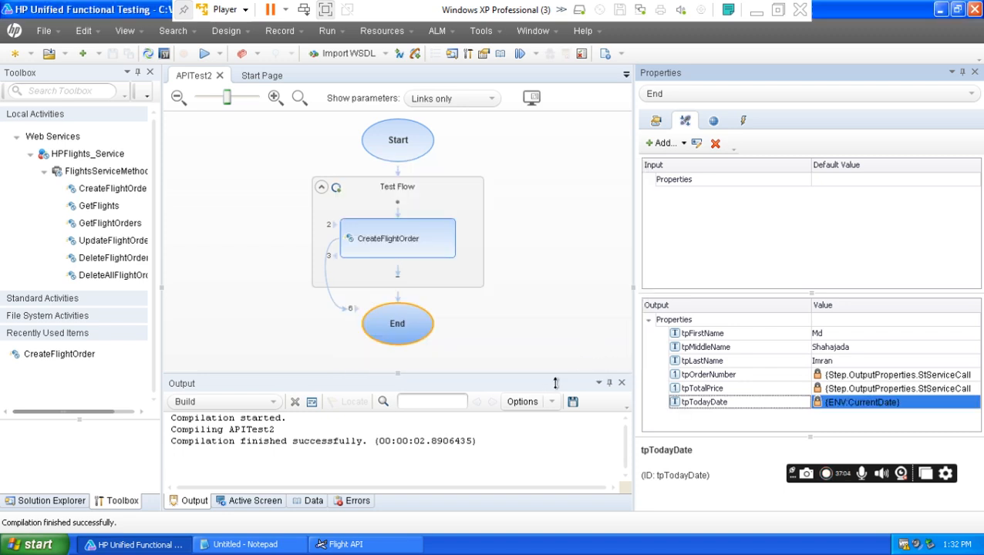
pyautogui.click(241, 545)
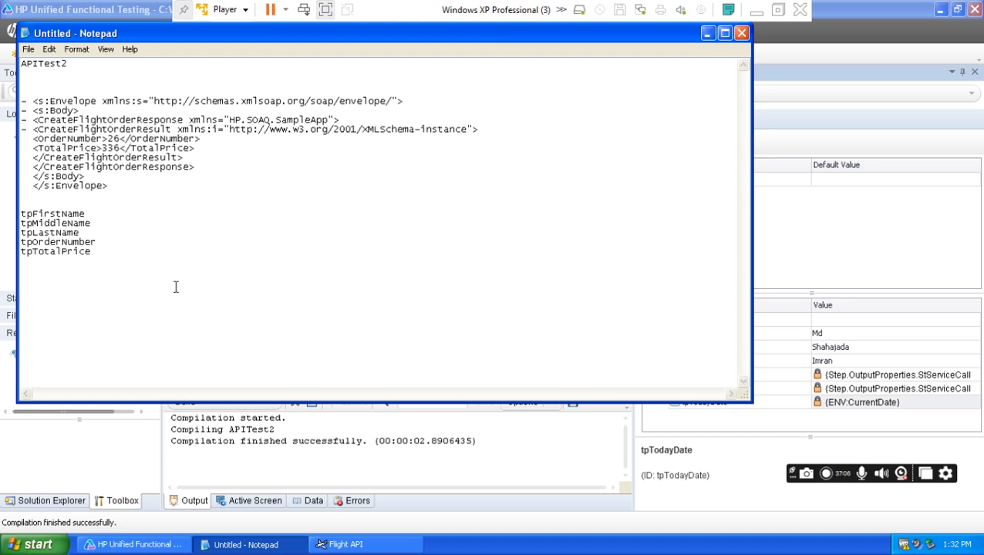
pyautogui.hotkey('ctrl', 'v')
pyautogui.click(707, 34)
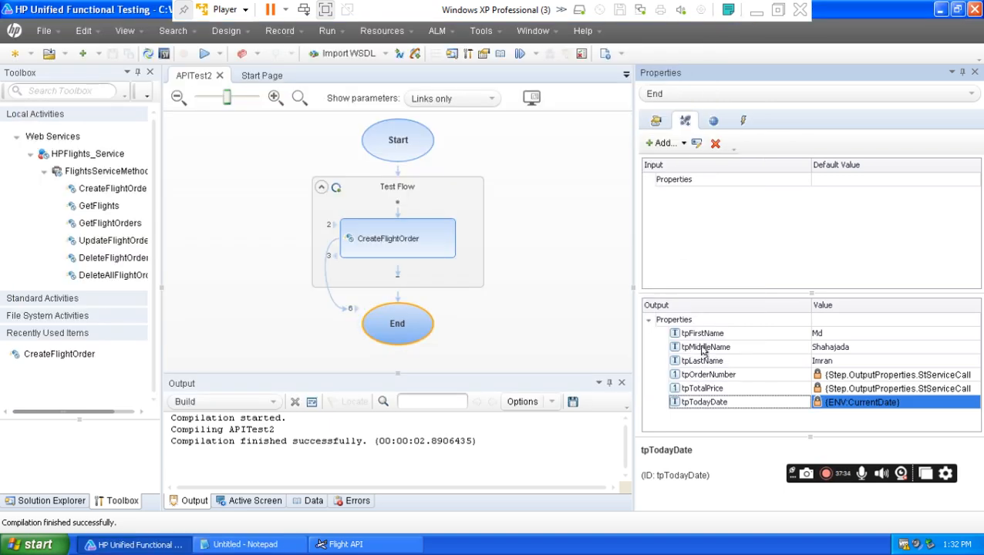
# - Switch to the APIreturnValue Word document and examine item 10 on what value the HP API Test returns and in what format
pyautogui.click(760, 19)
pyautogui.click(446, 376)
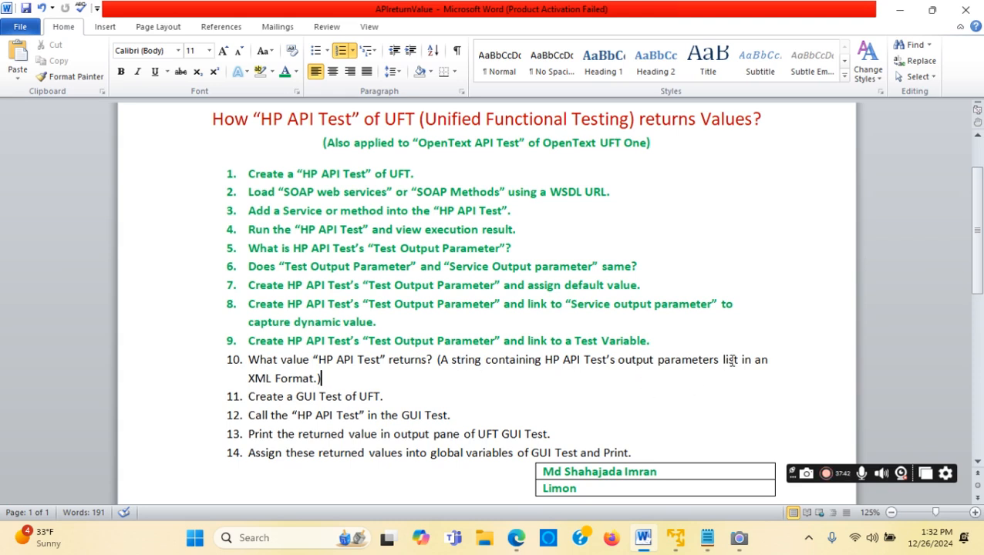
pyautogui.moveTo(738, 363); pyautogui.dragTo(722, 363)
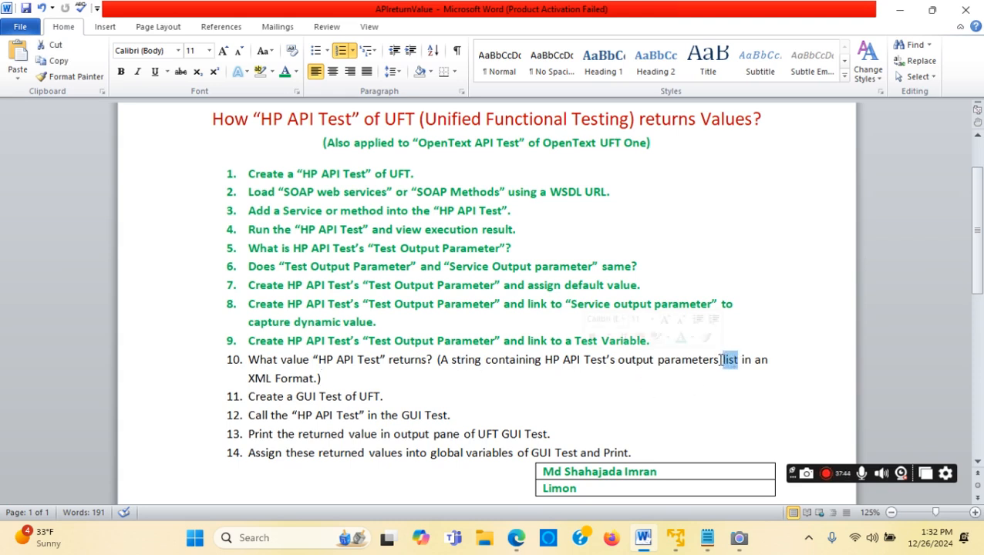
pyautogui.moveTo(585, 359); pyautogui.dragTo(692, 366)
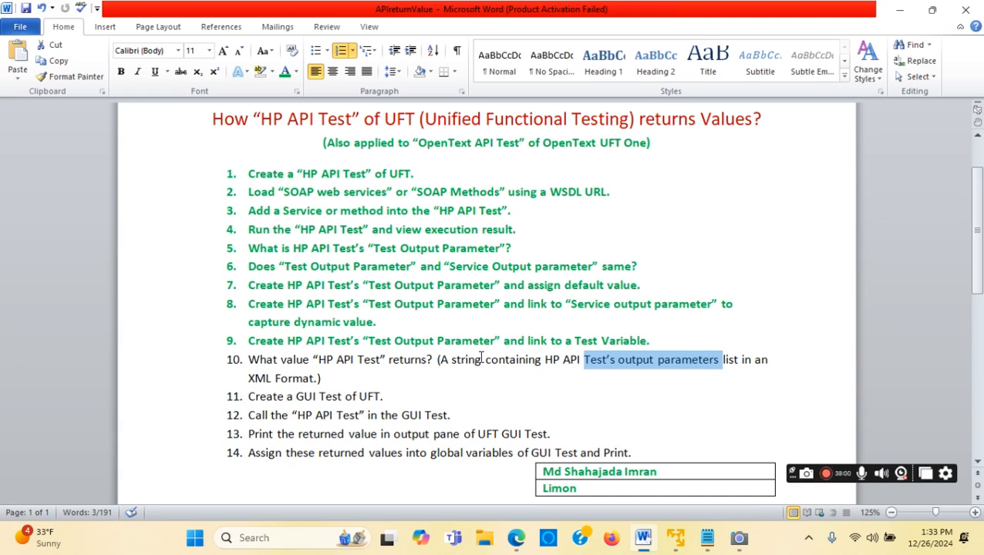
pyautogui.moveTo(484, 360); pyautogui.dragTo(454, 361)
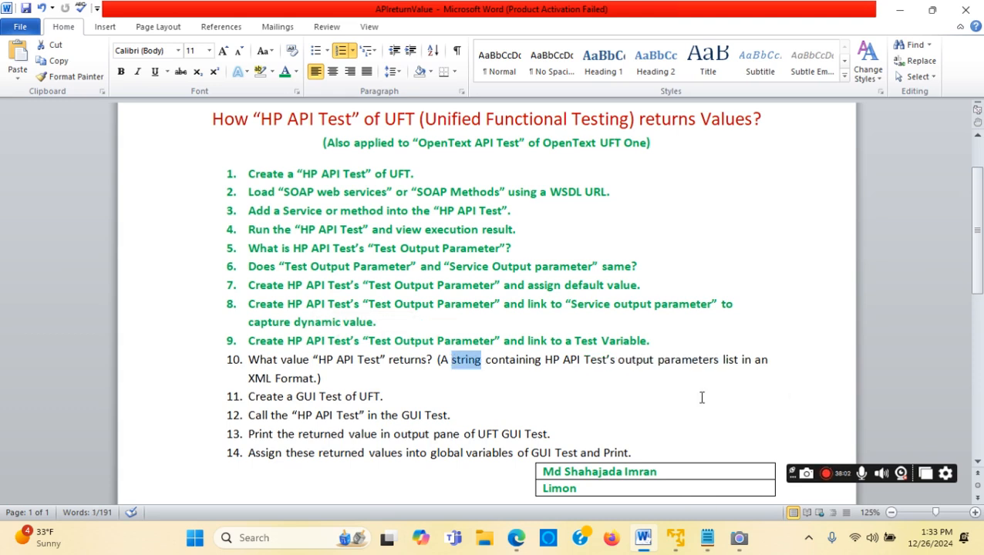
pyautogui.moveTo(247, 378); pyautogui.dragTo(308, 380)
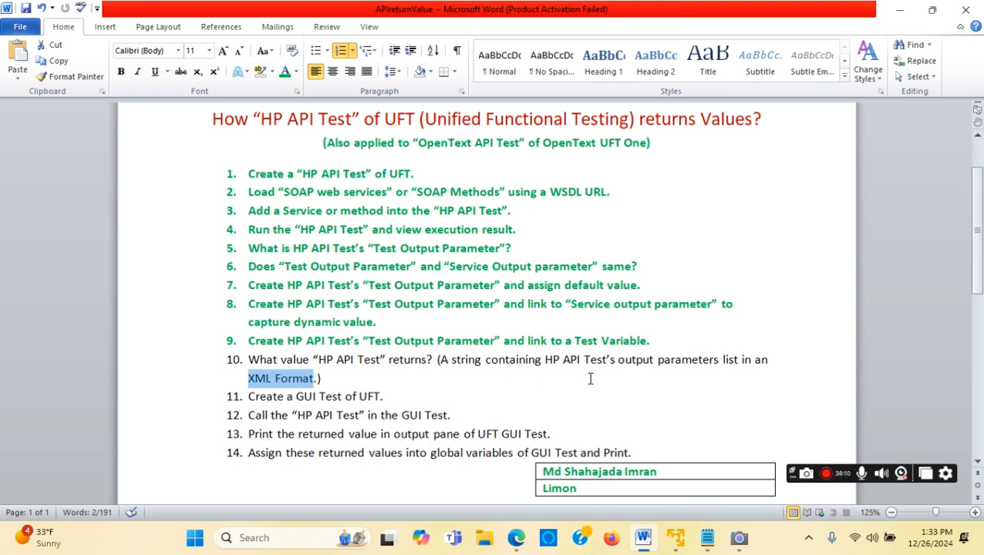
pyautogui.moveTo(480, 361); pyautogui.dragTo(444, 364)
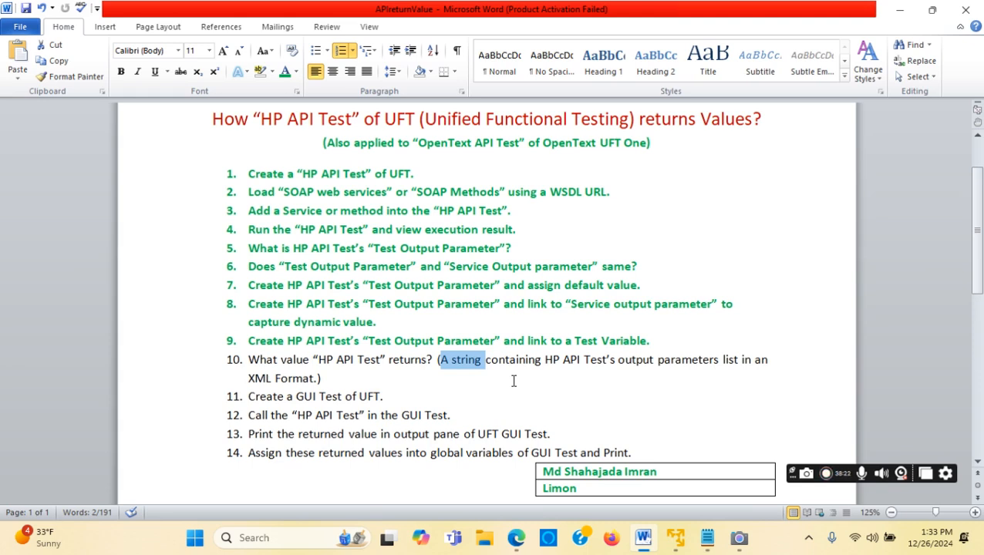
pyautogui.moveTo(245, 381); pyautogui.dragTo(313, 384)
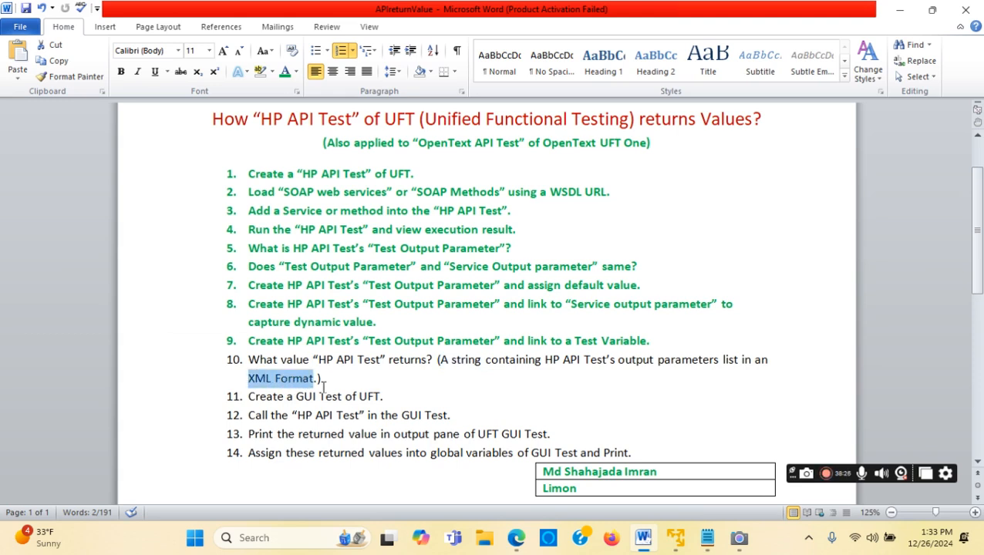
pyautogui.click(329, 378)
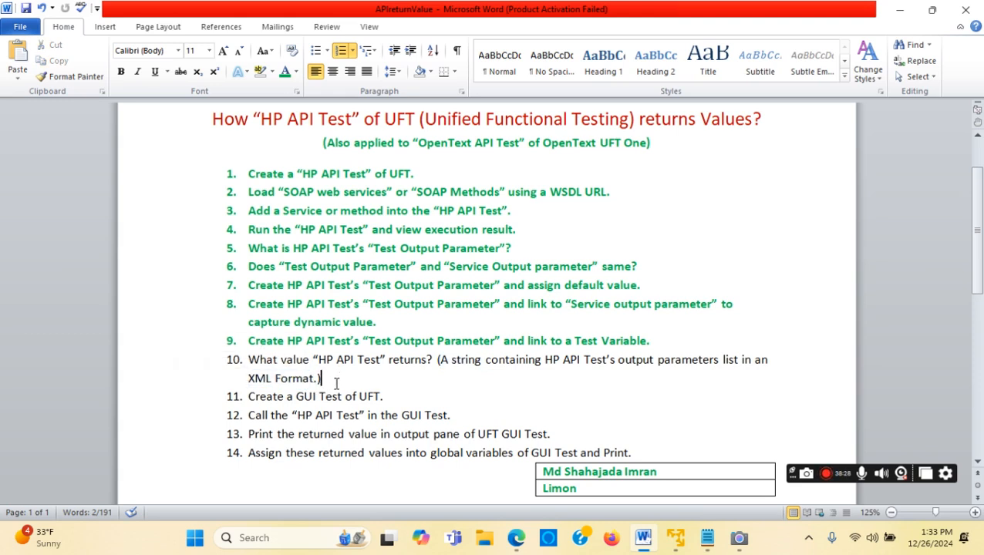
# - Format item 10 of the Word outline, "What value “HP API Test” returns?", in bold green text
pyautogui.moveTo(329, 379); pyautogui.dragTo(249, 359)
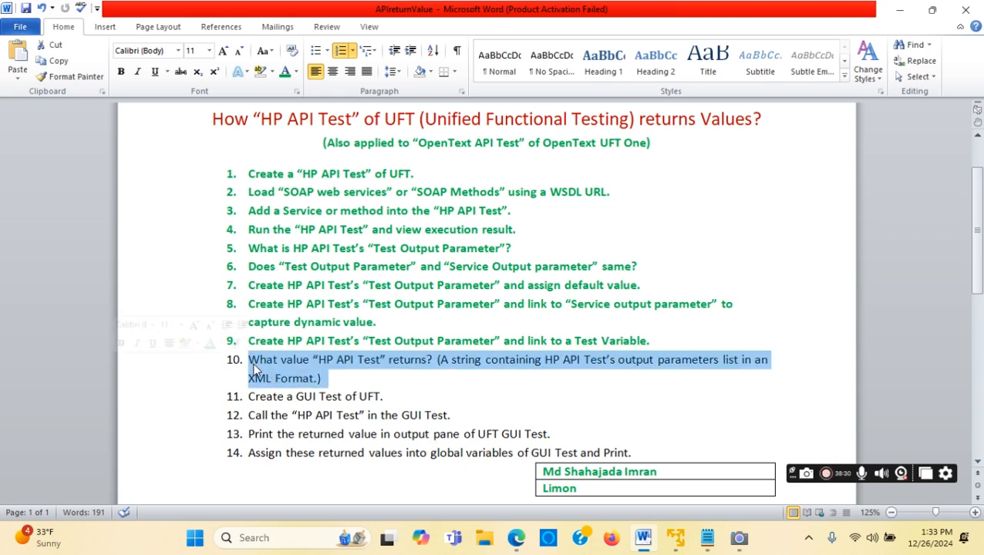
pyautogui.click(122, 72)
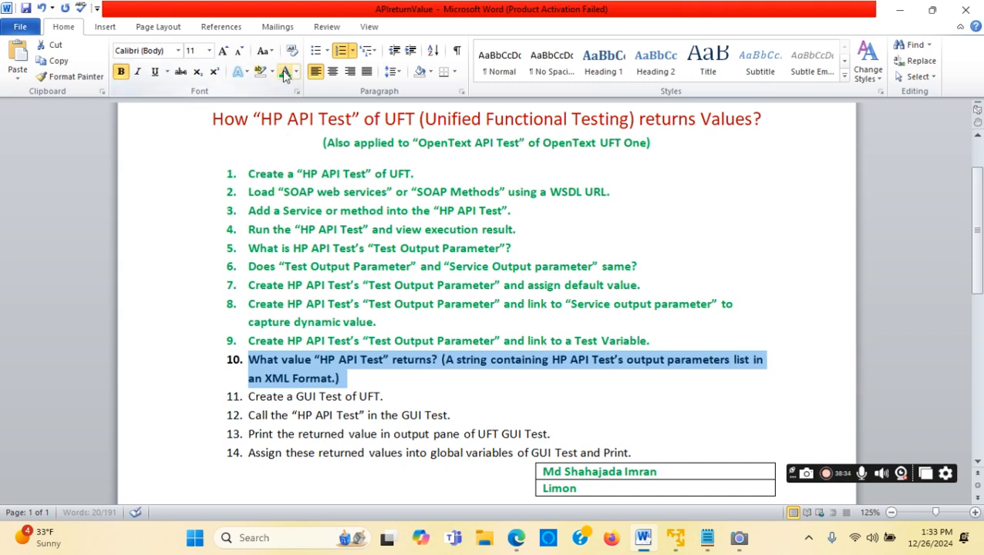
pyautogui.click(464, 377)
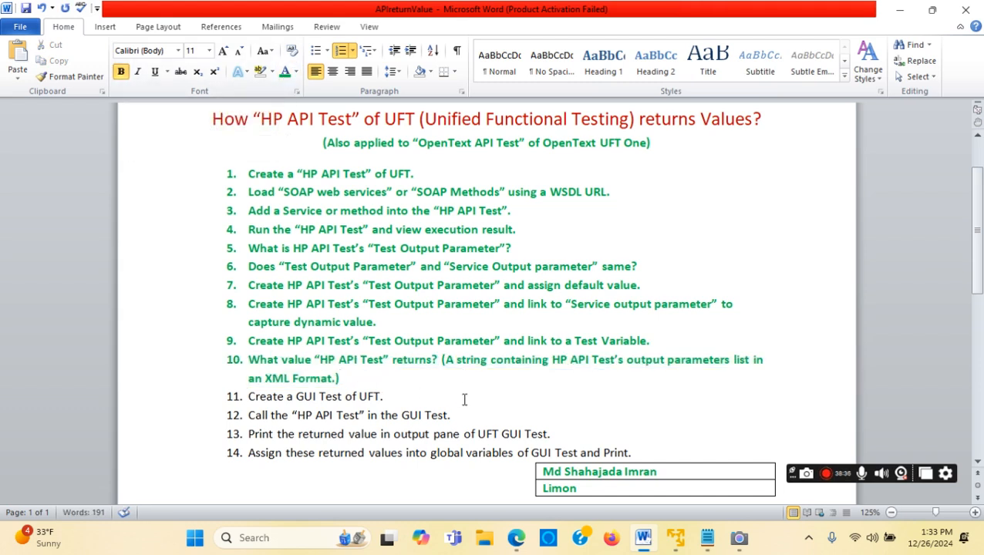
# - Make outline item 11, "Create a GUI Test of UFT.", bold and highlight the word GUI in it by selection
pyautogui.scroll(-1, 466, 386)
pyautogui.moveTo(393, 352); pyautogui.dragTo(247, 354)
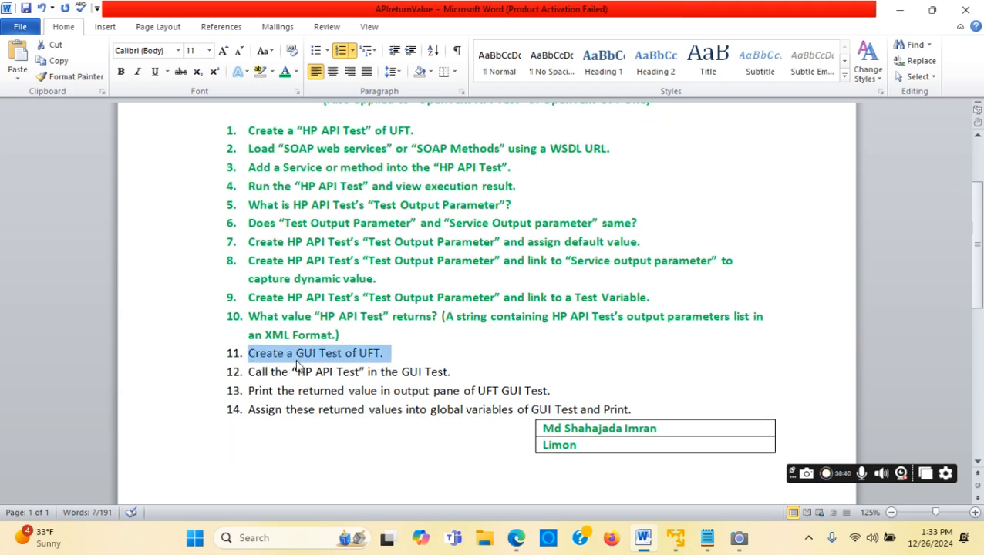
pyautogui.click(121, 71)
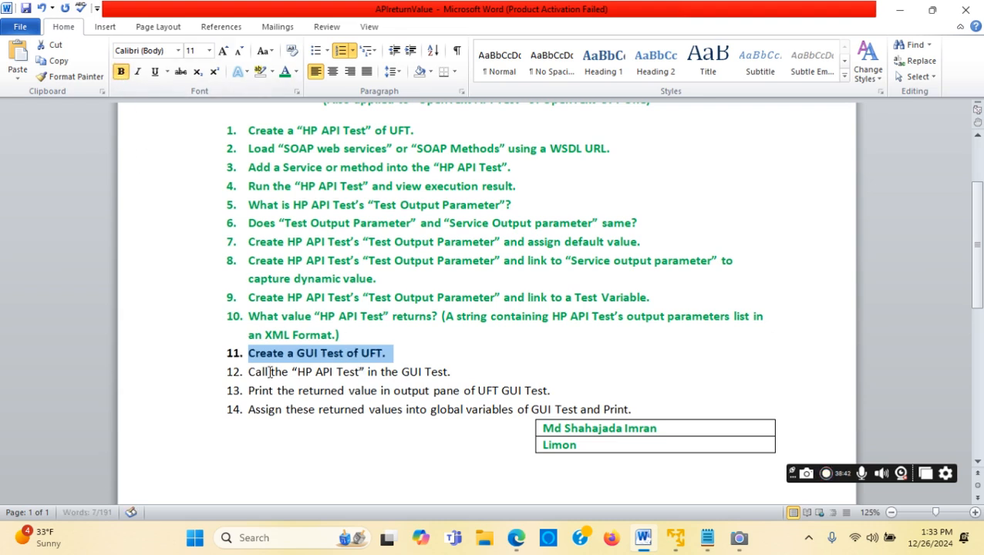
pyautogui.click(385, 353)
pyautogui.moveTo(297, 354); pyautogui.dragTo(316, 355)
pyautogui.moveTo(340, 317); pyautogui.dragTo(355, 317)
pyautogui.click(322, 353)
pyautogui.moveTo(299, 353); pyautogui.dragTo(320, 353)
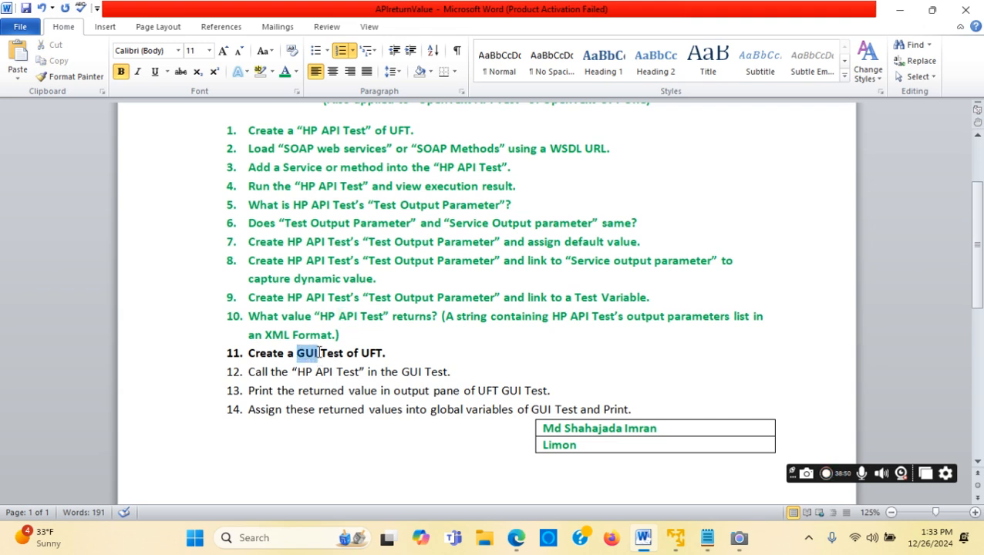
pyautogui.click(530, 358)
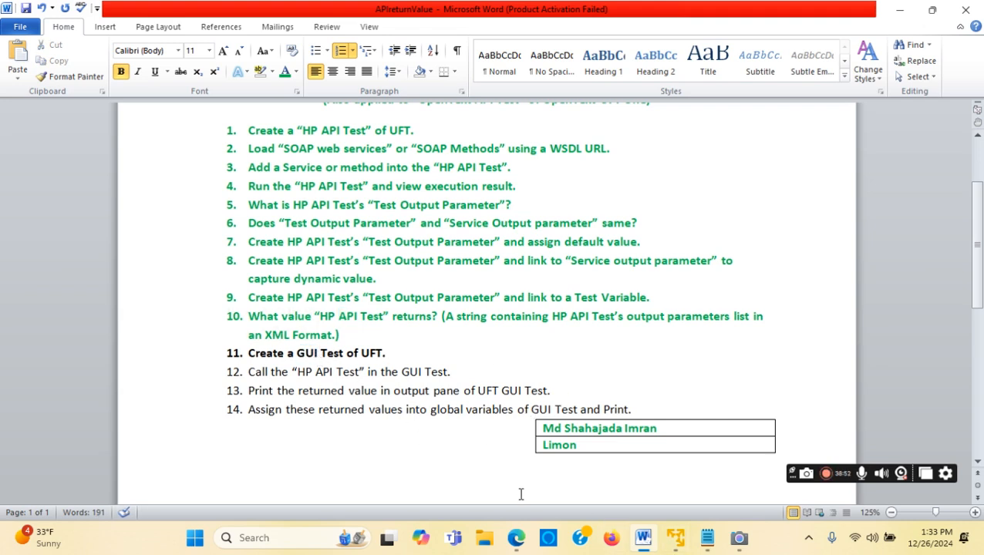
# - Switch to UFT in the Windows XP virtual machine and start a new test of type GUI Test
pyautogui.moveTo(679, 546)
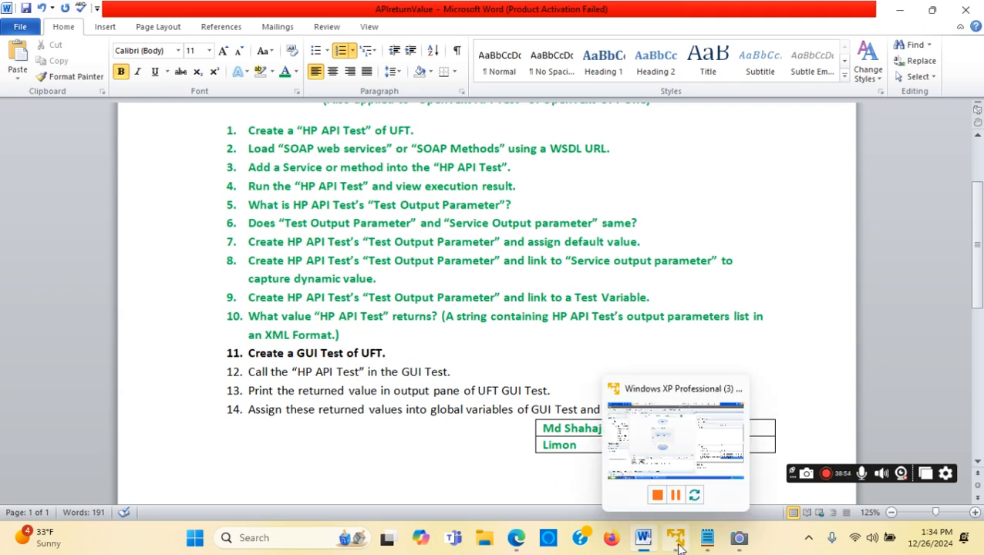
pyautogui.click(676, 539)
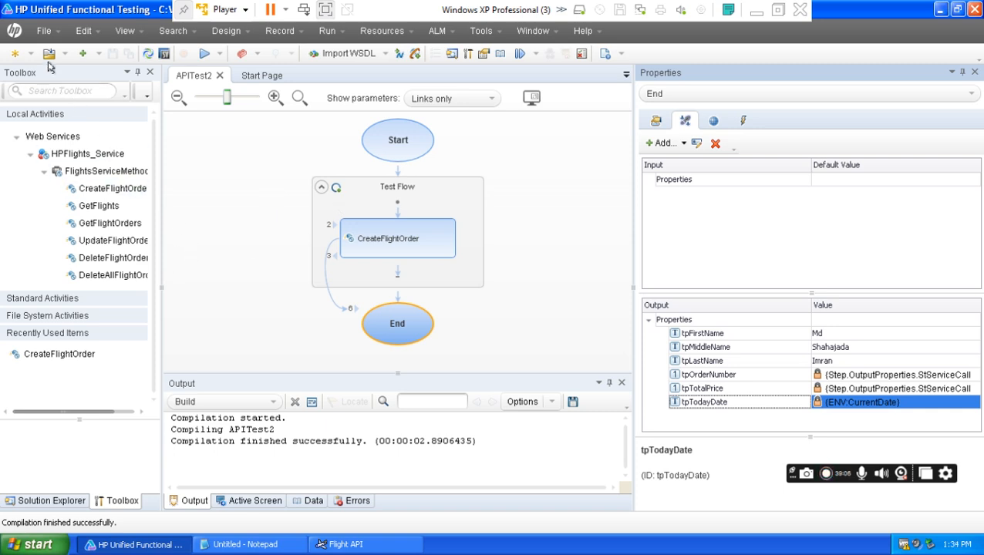
pyautogui.click(44, 31)
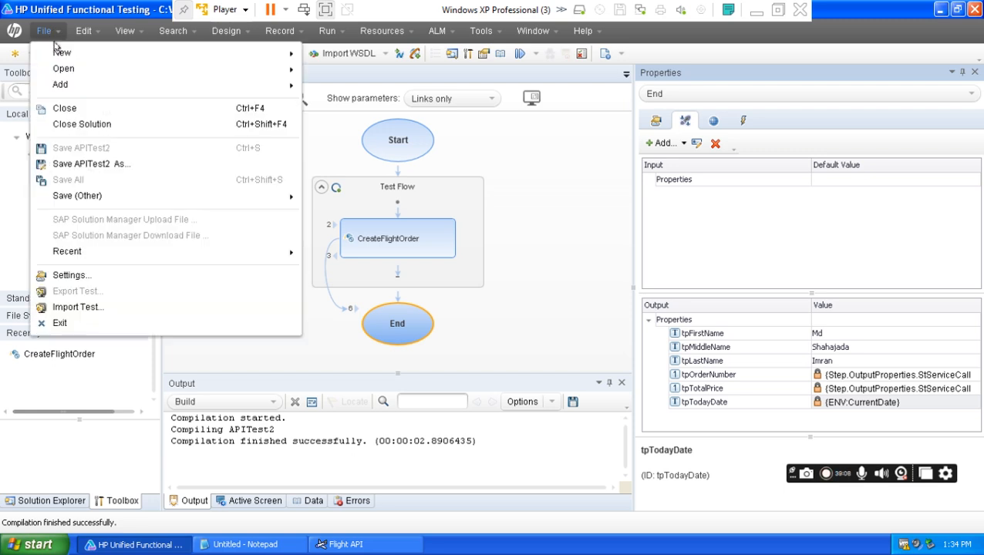
pyautogui.moveTo(62, 56)
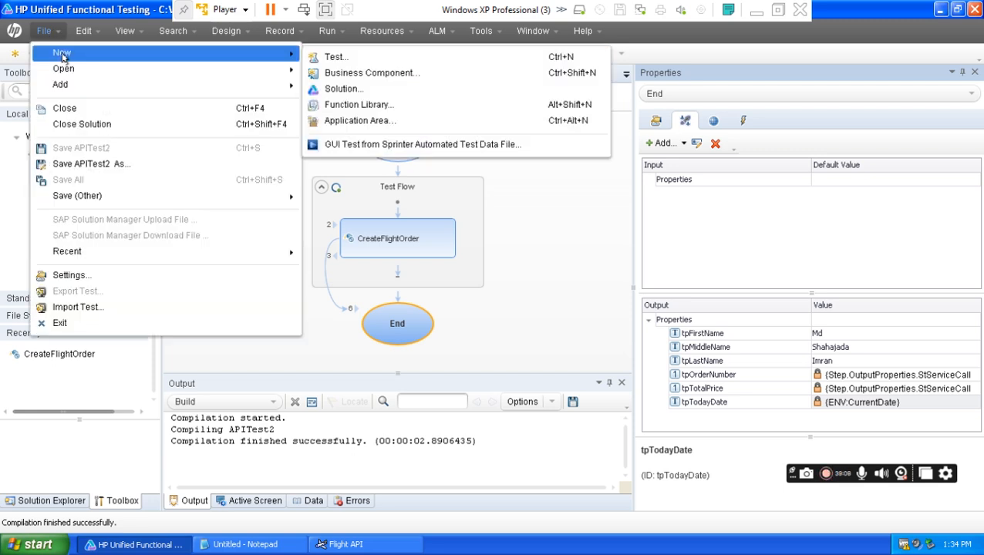
pyautogui.click(347, 58)
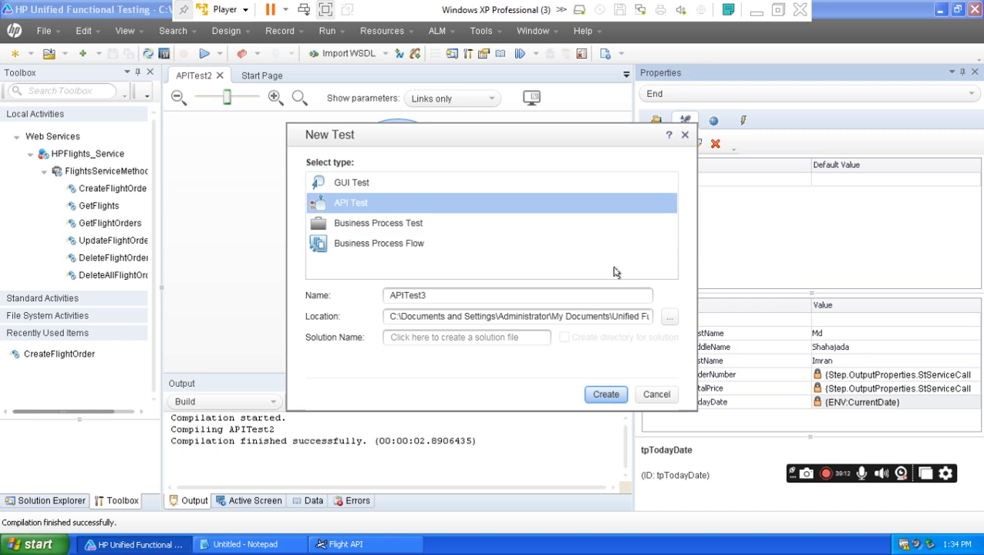
pyautogui.click(363, 187)
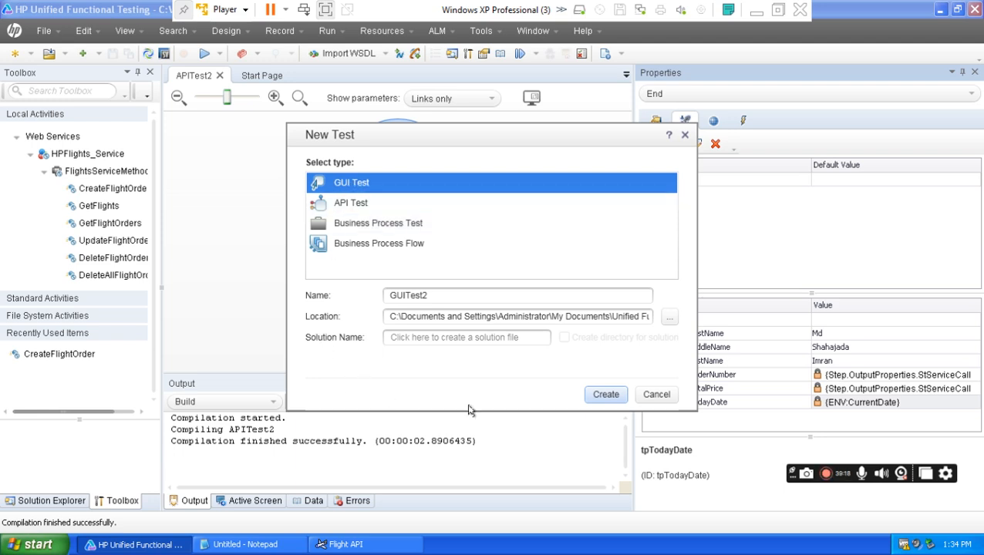
# - Record the new test's name GUITest2 in the Notepad notes on the line below APITest2
pyautogui.moveTo(440, 296); pyautogui.dragTo(391, 296)
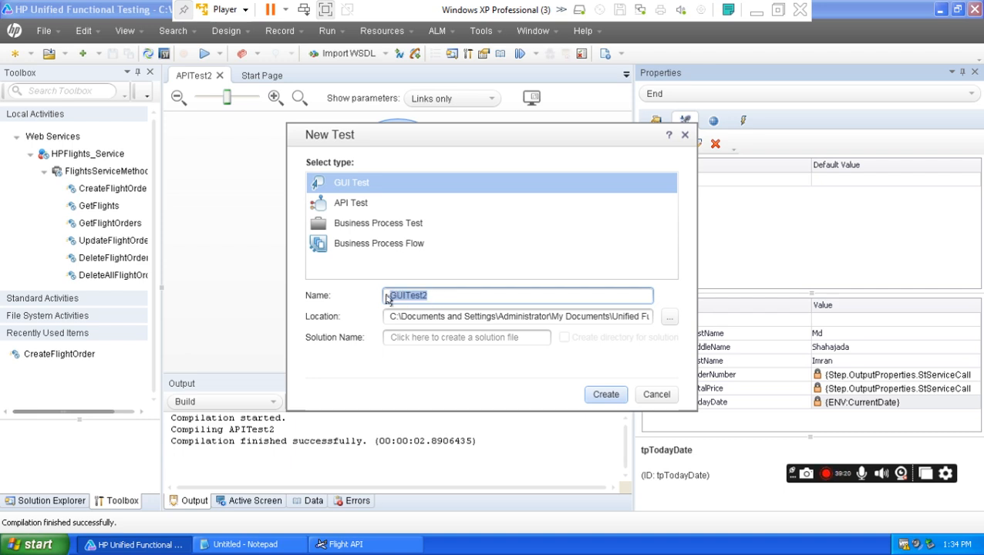
pyautogui.rightClick(399, 303)
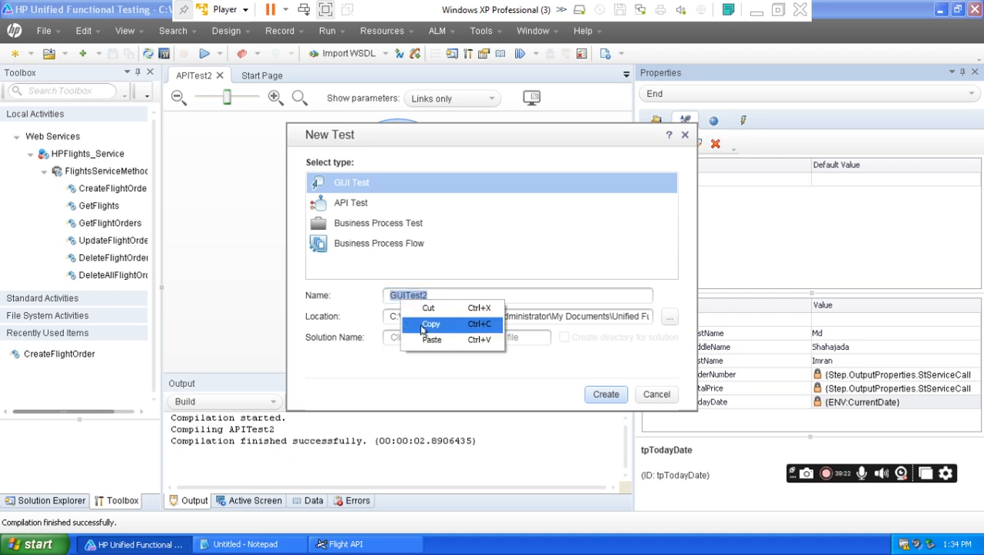
pyautogui.click(423, 325)
pyautogui.click(239, 545)
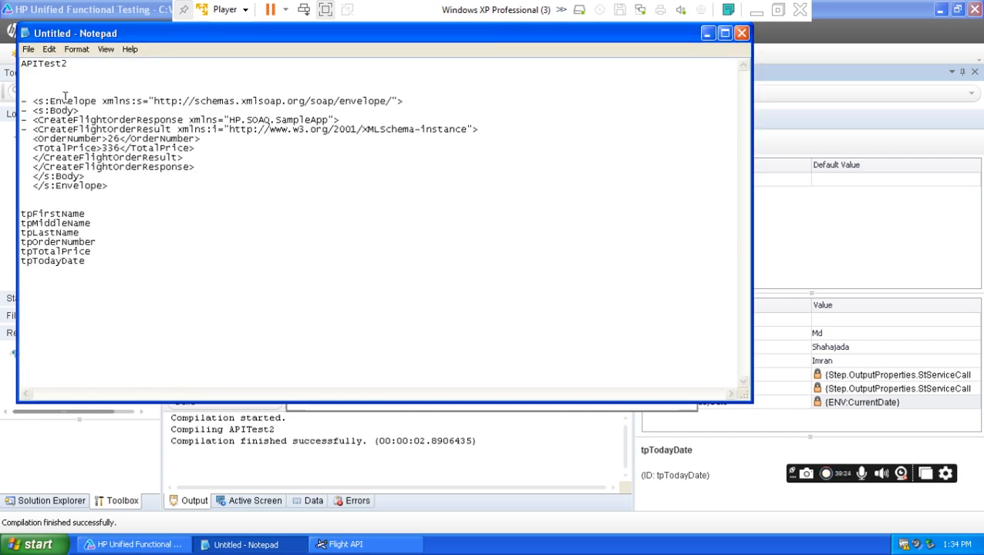
pyautogui.hotkey('ctrl', 'v')
pyautogui.moveTo(21, 73); pyautogui.dragTo(38, 73)
pyautogui.write('GUI')
pyautogui.click(708, 35)
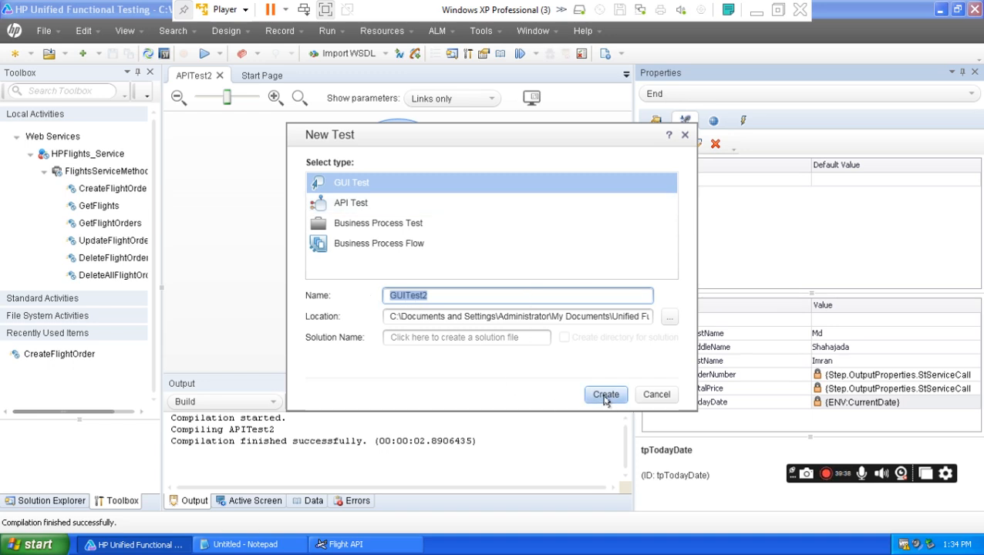
# - Copy the new test's full location path into the Notepad notes, below the GUITest2 name and separated by blank lines
pyautogui.click(392, 319)
pyautogui.hotkey('shift', 'End')
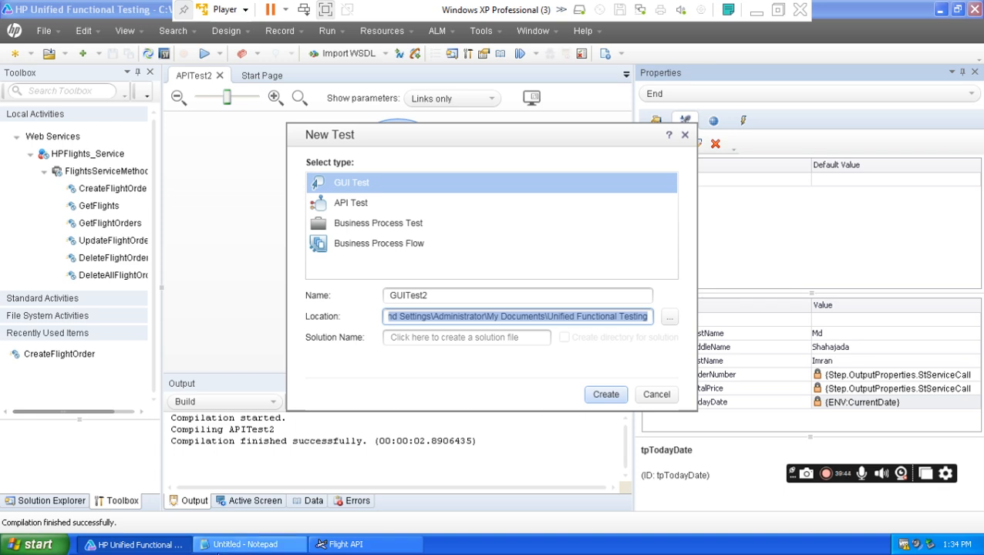
pyautogui.click(229, 545)
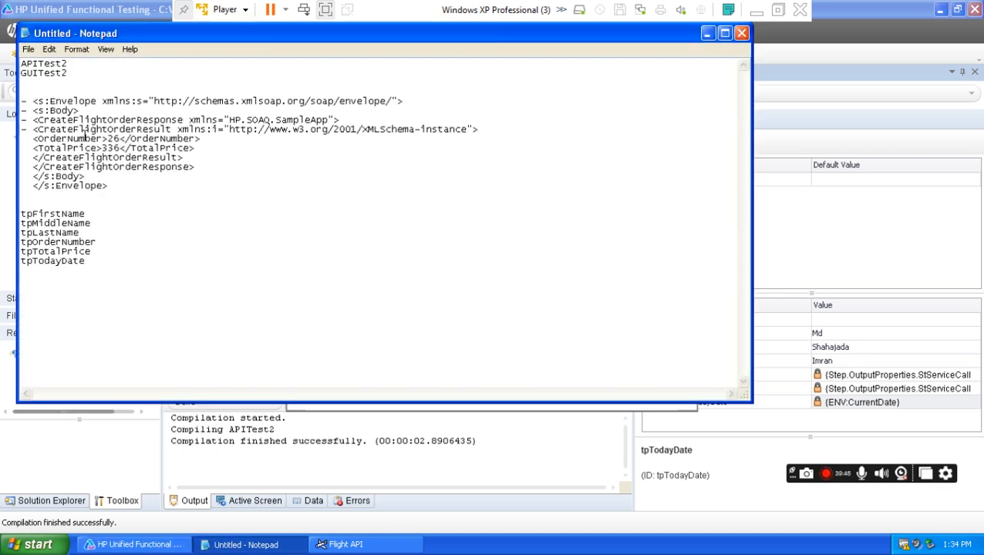
pyautogui.press('Return')
pyautogui.press('Return')
pyautogui.press('Return')
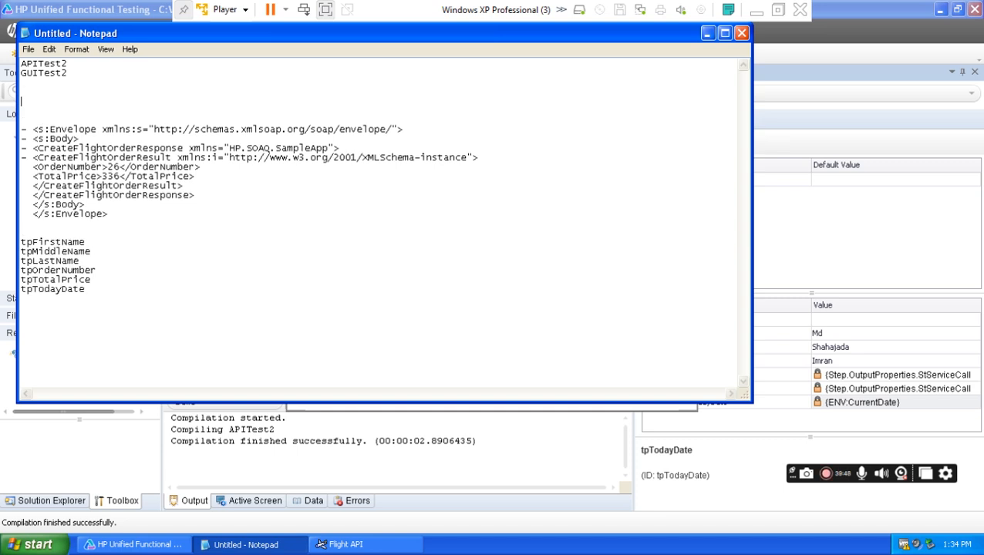
pyautogui.hotkey('ctrl', 'v')
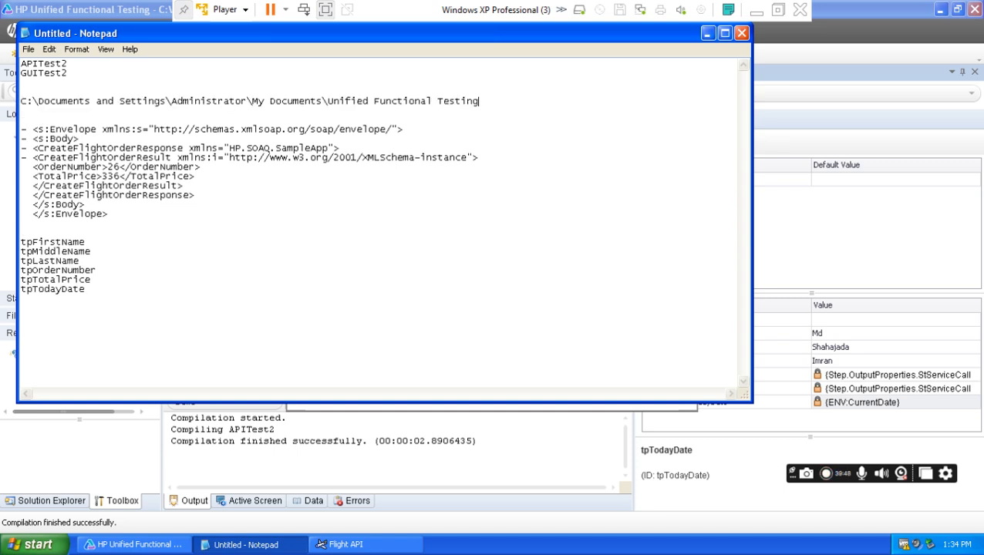
pyautogui.click(708, 33)
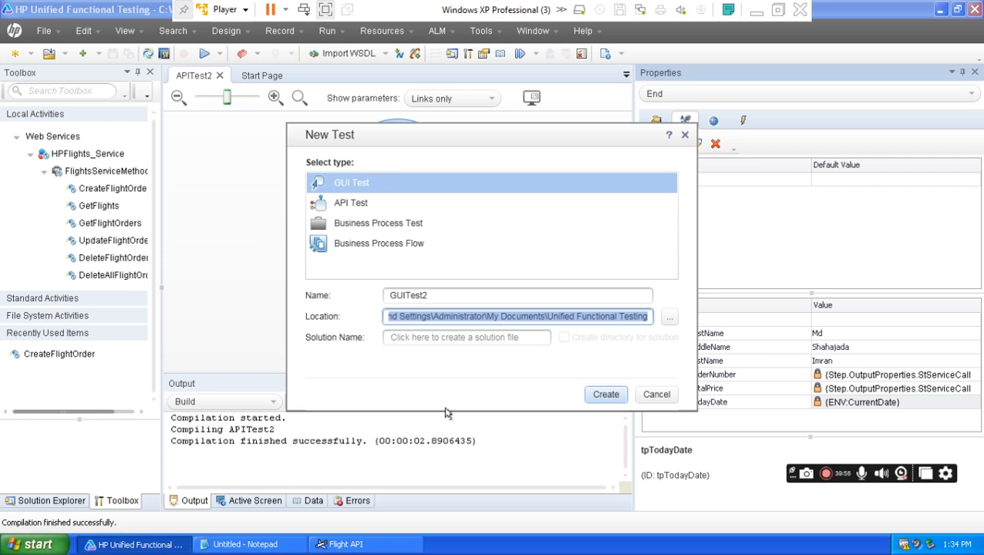
# - Create GUITest2 and expand it in the Solution Explorer to select Action1's Local object repository
pyautogui.click(605, 395)
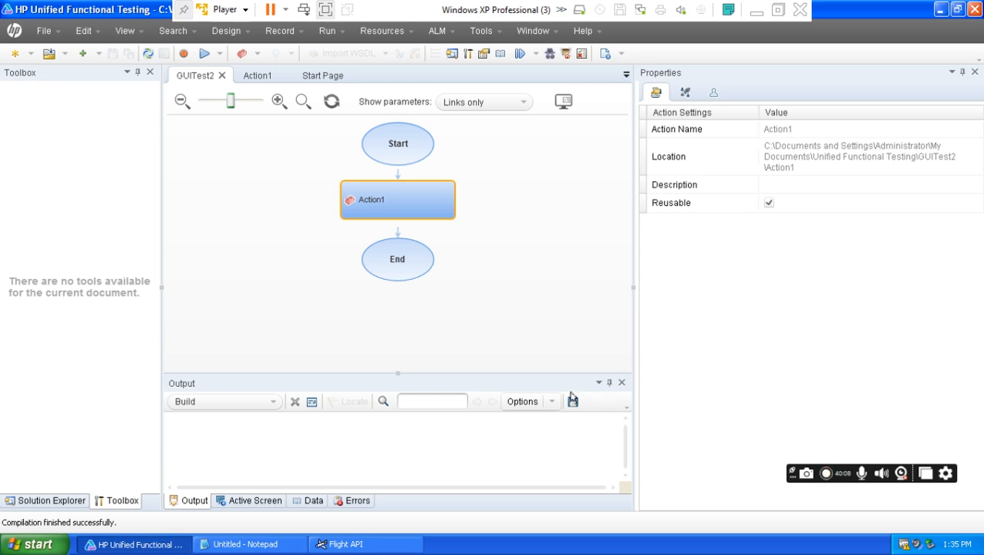
pyautogui.click(49, 501)
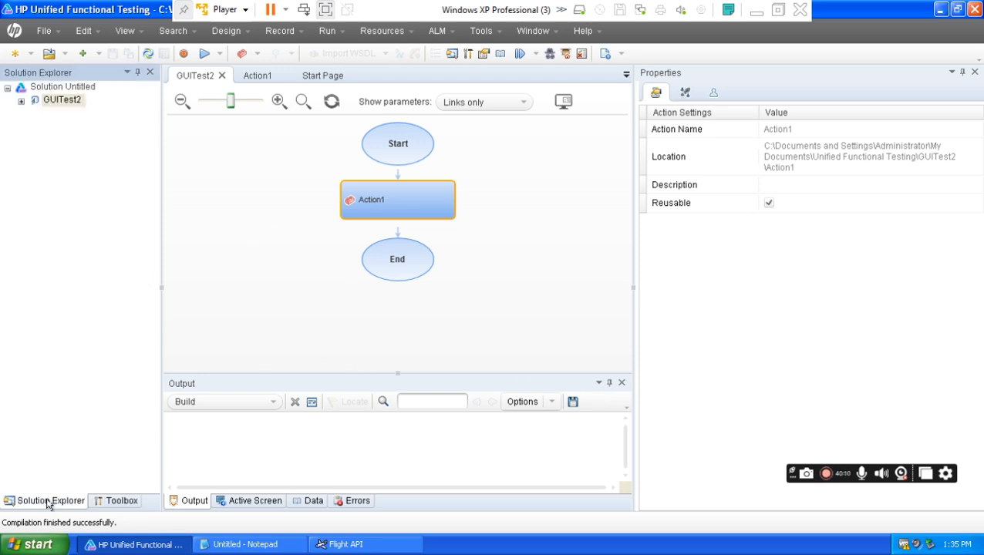
pyautogui.click(21, 104)
pyautogui.click(35, 115)
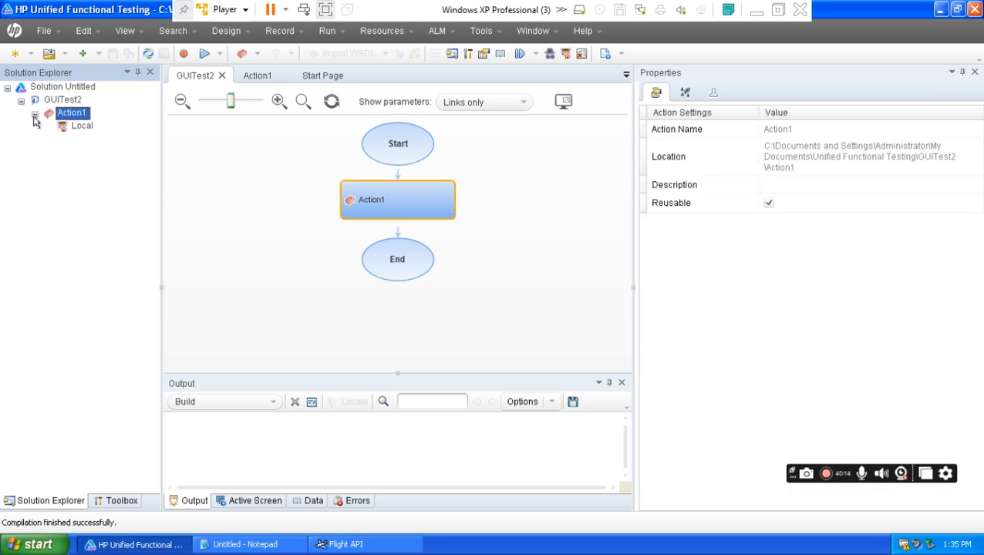
pyautogui.click(78, 127)
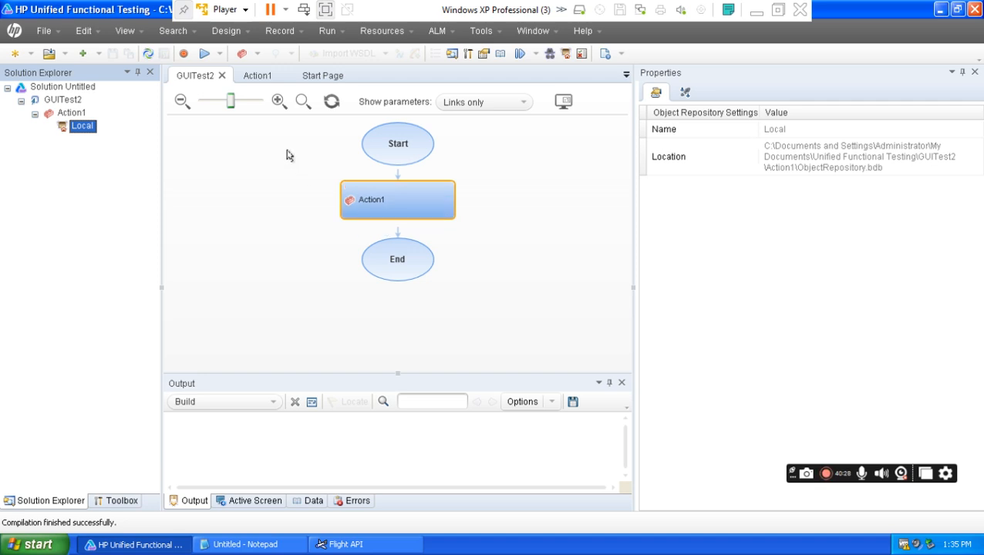
# - Open the Action1 script from the GUITest2 flow and compare it with the flow view
pyautogui.click(392, 208)
pyautogui.doubleClick(392, 208)
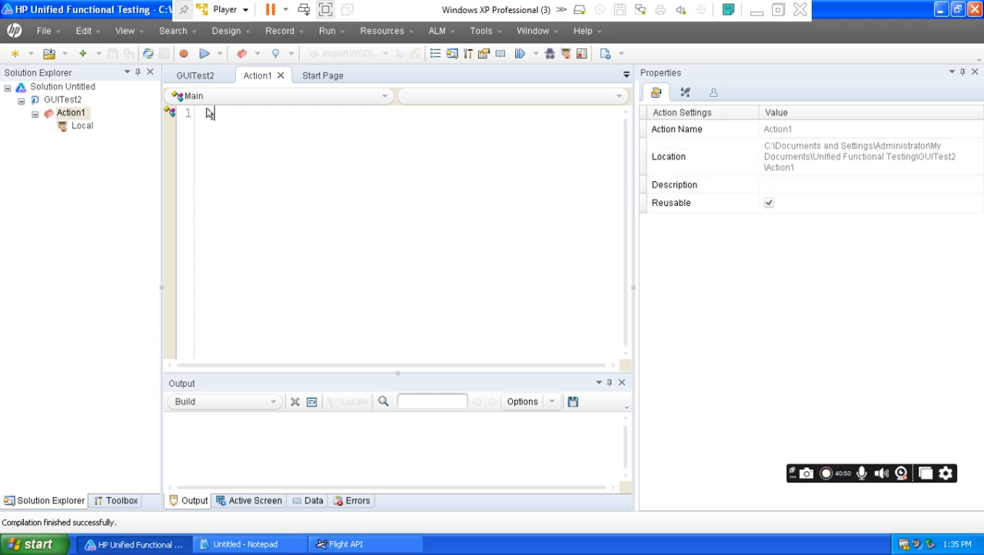
pyautogui.click(194, 76)
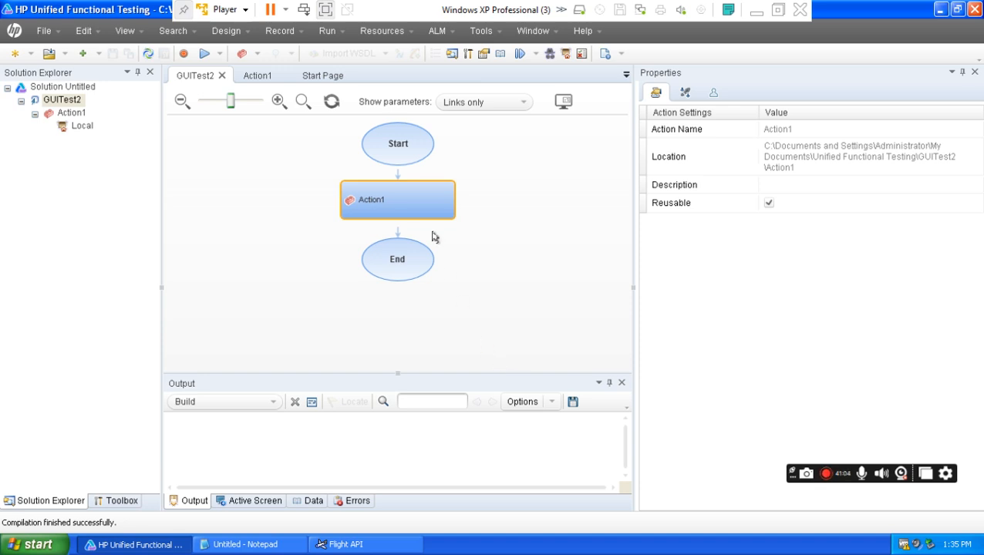
pyautogui.click(257, 79)
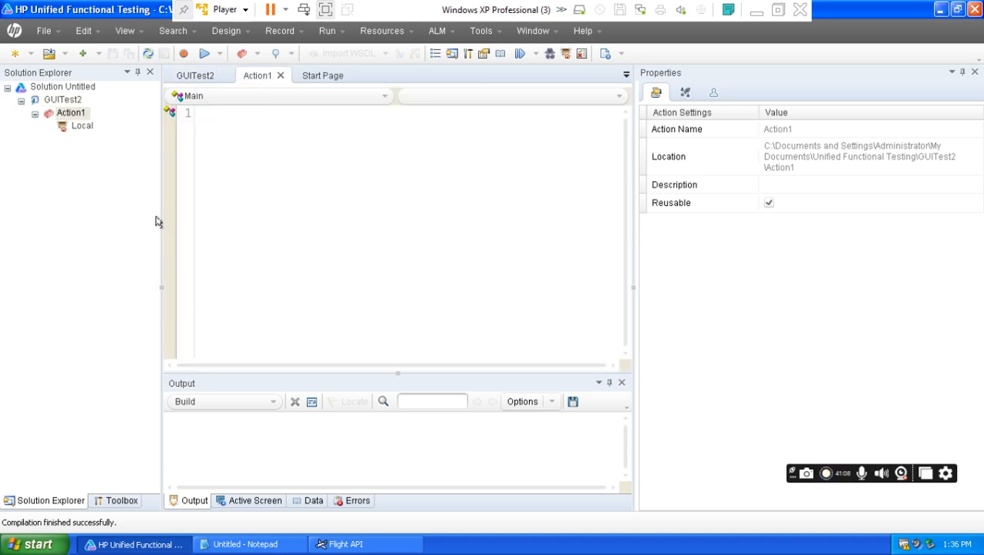
# - Switch to the Word outline and colour item 11, "Create a GUI Test of UFT.", green
pyautogui.click(756, 10)
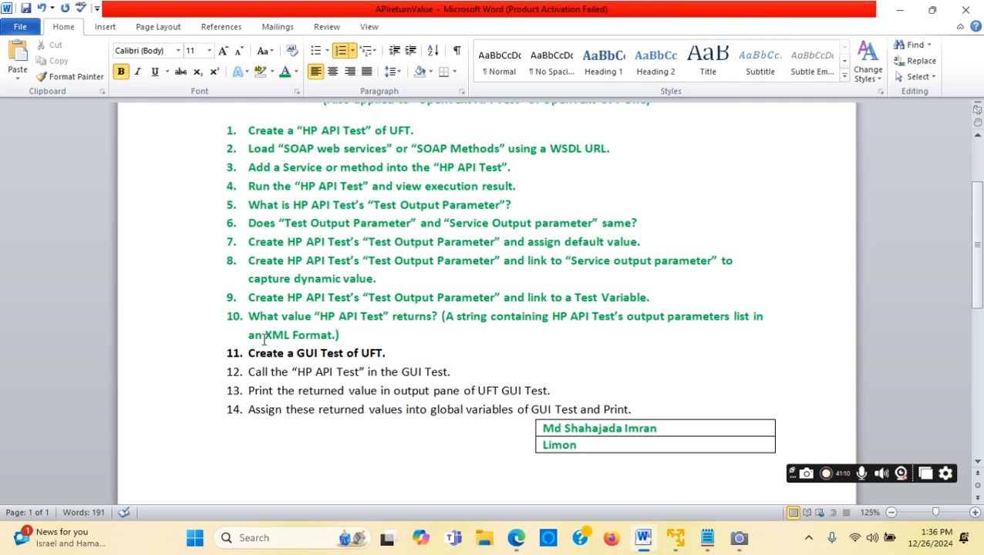
pyautogui.tripleClick(390, 353)
pyautogui.click(286, 77)
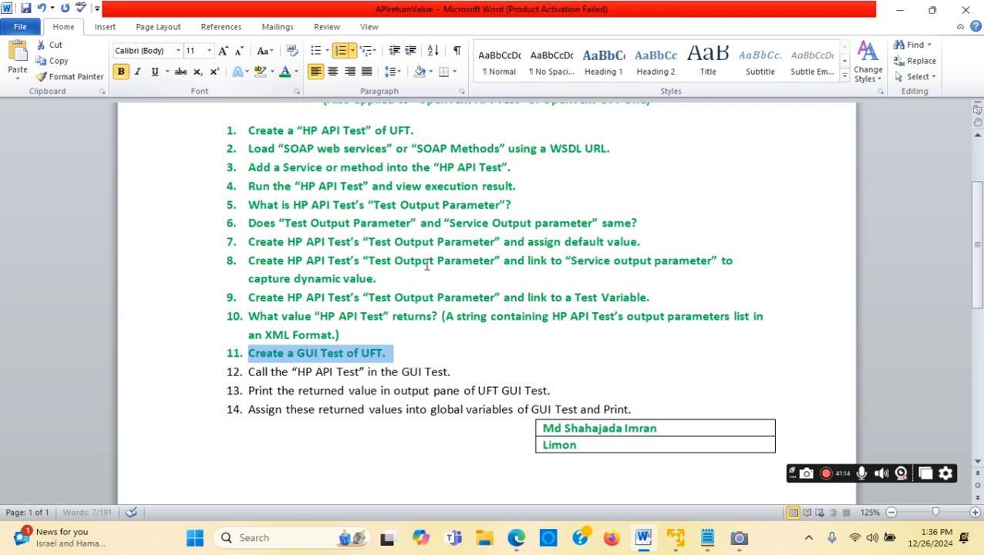
pyautogui.click(494, 332)
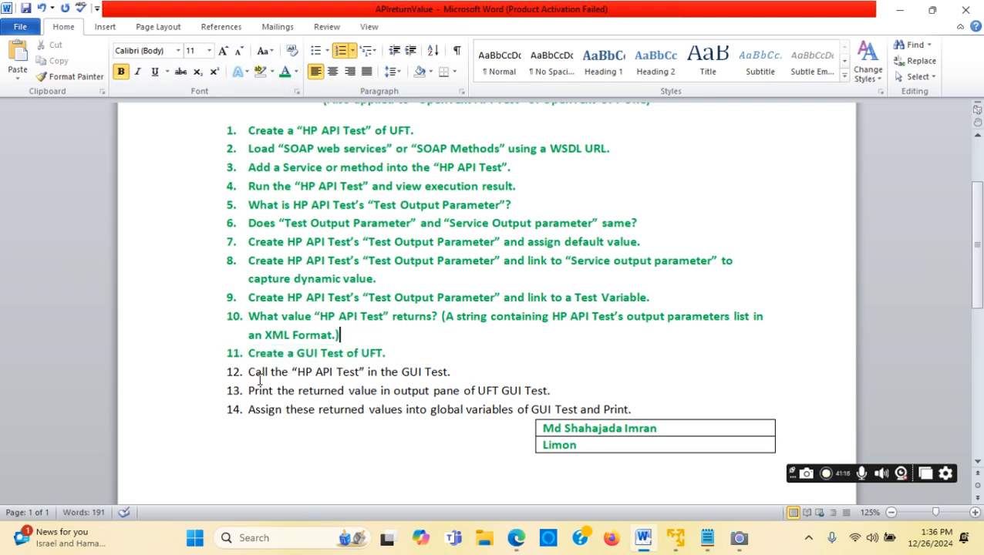
# - Point out "HP API Test" in outline item 12, and review the names APITest2 and GUITest2 in the virtual machine's Notepad notes
pyautogui.moveTo(299, 372); pyautogui.dragTo(359, 373)
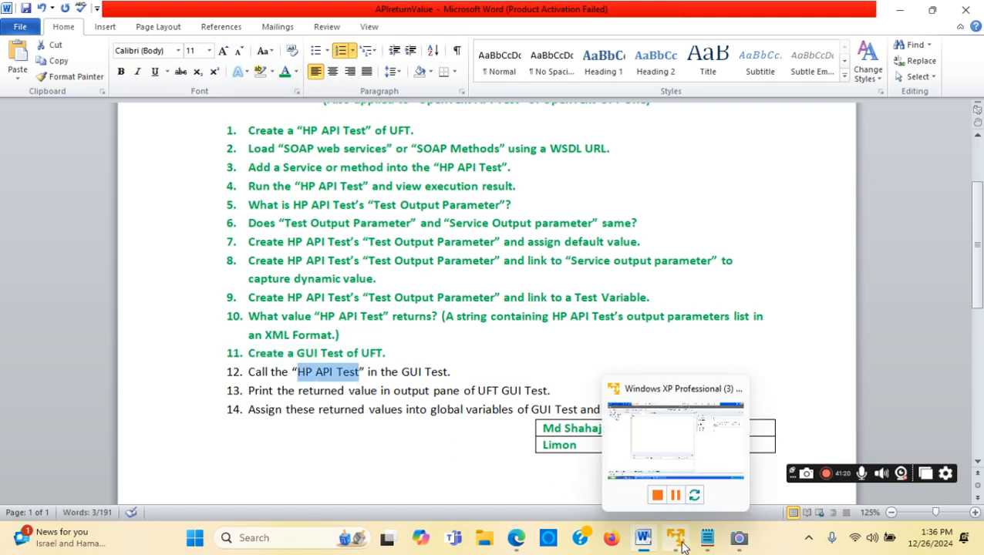
pyautogui.click(682, 547)
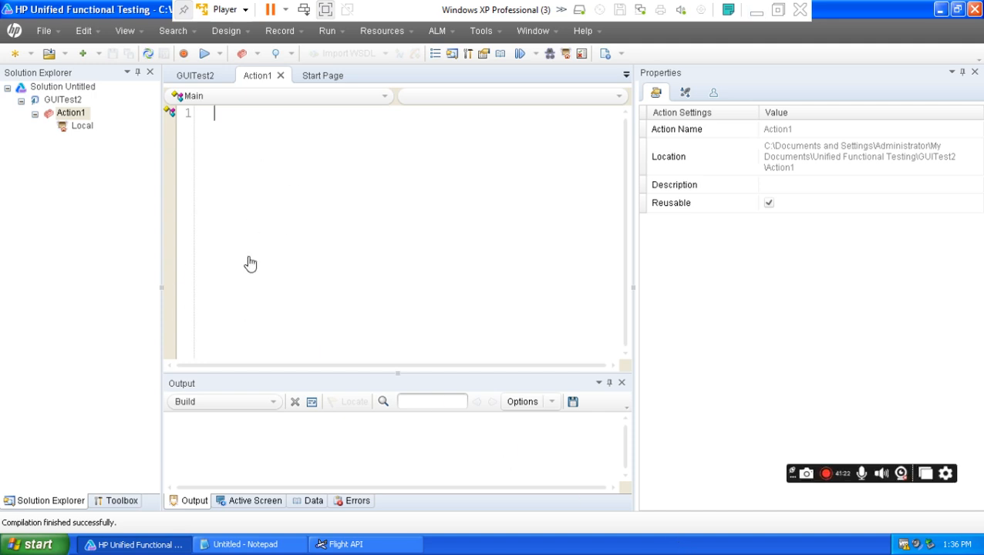
pyautogui.click(236, 544)
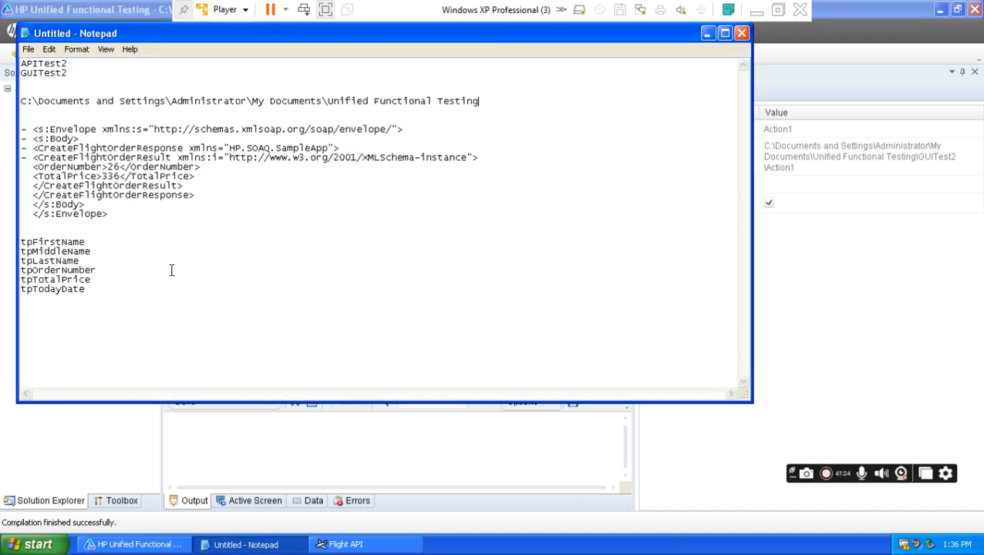
pyautogui.moveTo(67, 64); pyautogui.dragTo(18, 64)
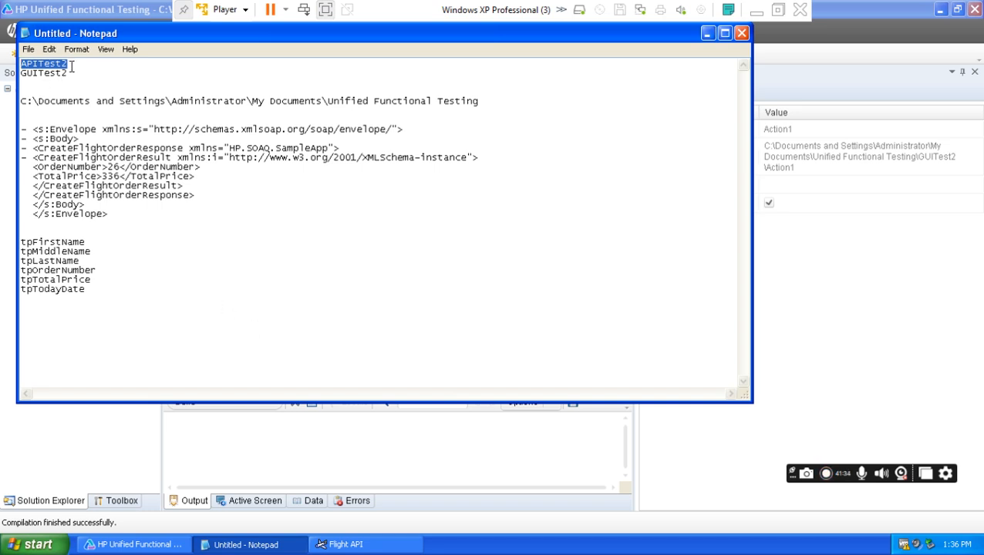
pyautogui.moveTo(71, 75); pyautogui.dragTo(22, 74)
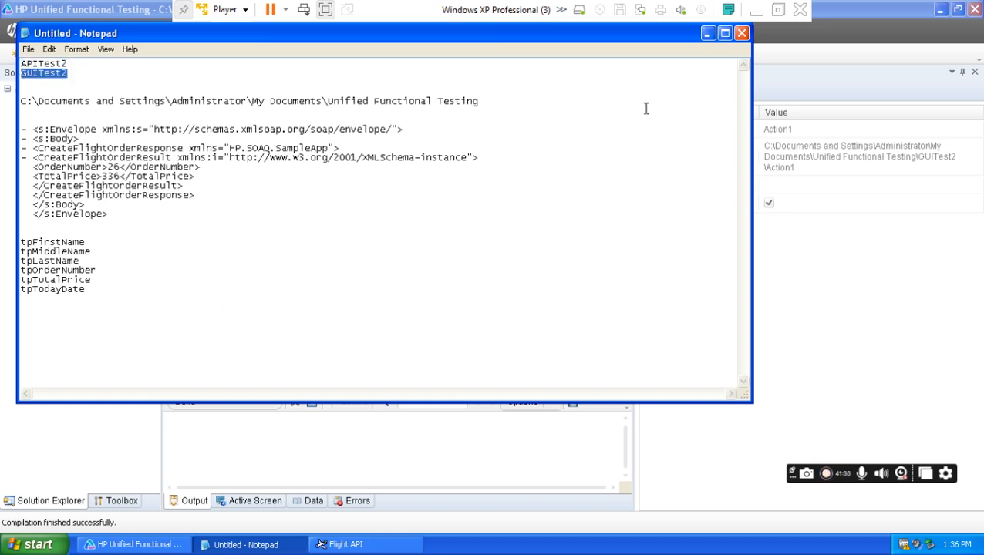
pyautogui.click(707, 33)
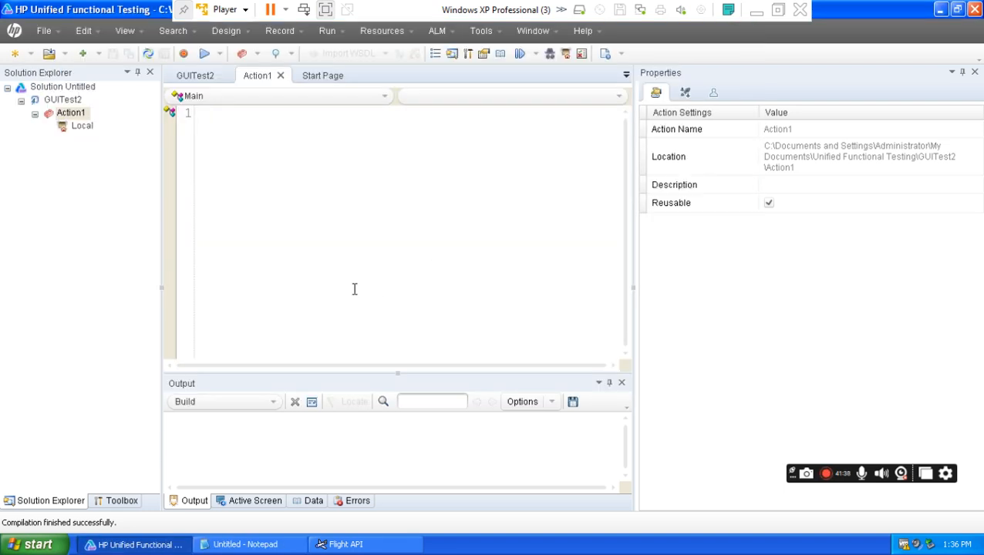
# - Start a call to an existing API test in Action1 and choose APITest2 from the Unified Functional Testing folder
pyautogui.click(256, 56)
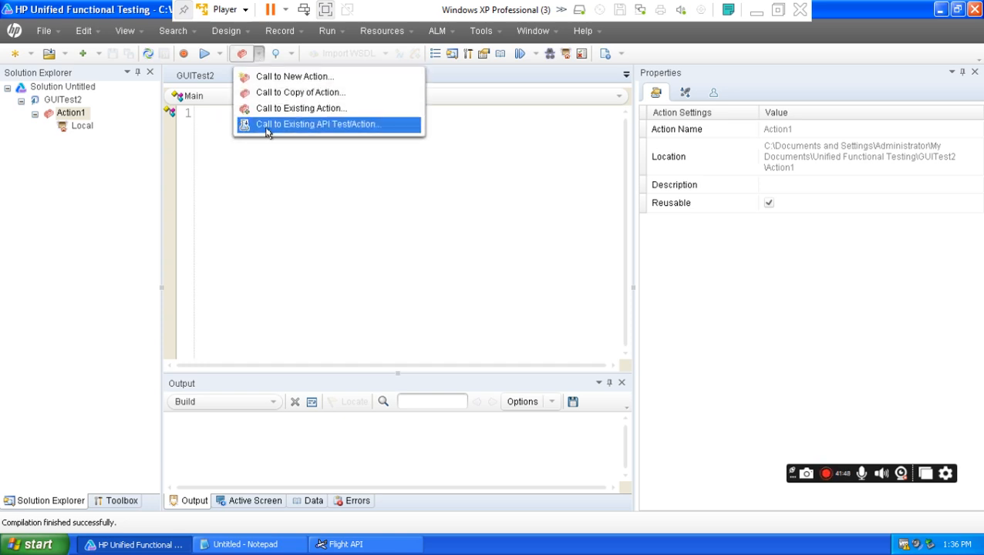
pyautogui.click(337, 131)
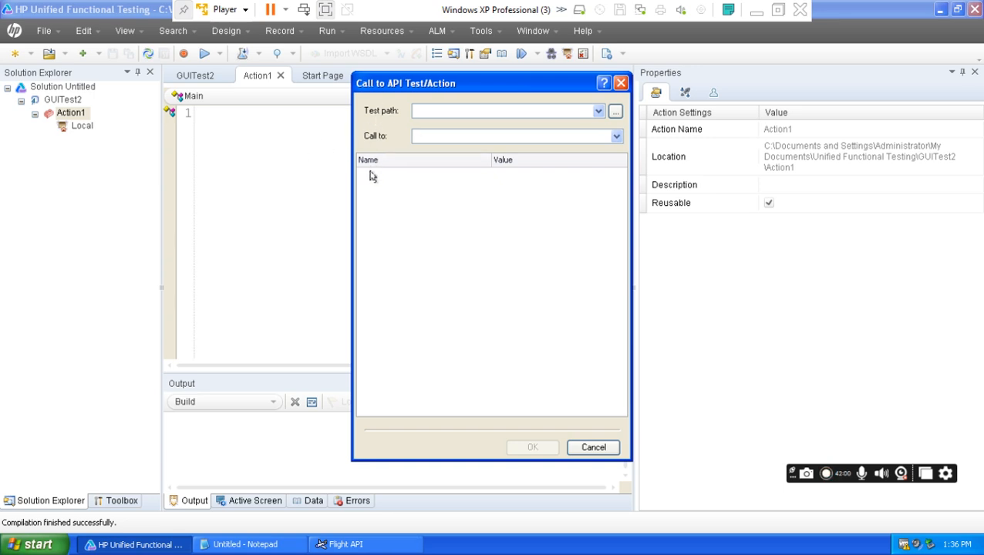
pyautogui.click(616, 113)
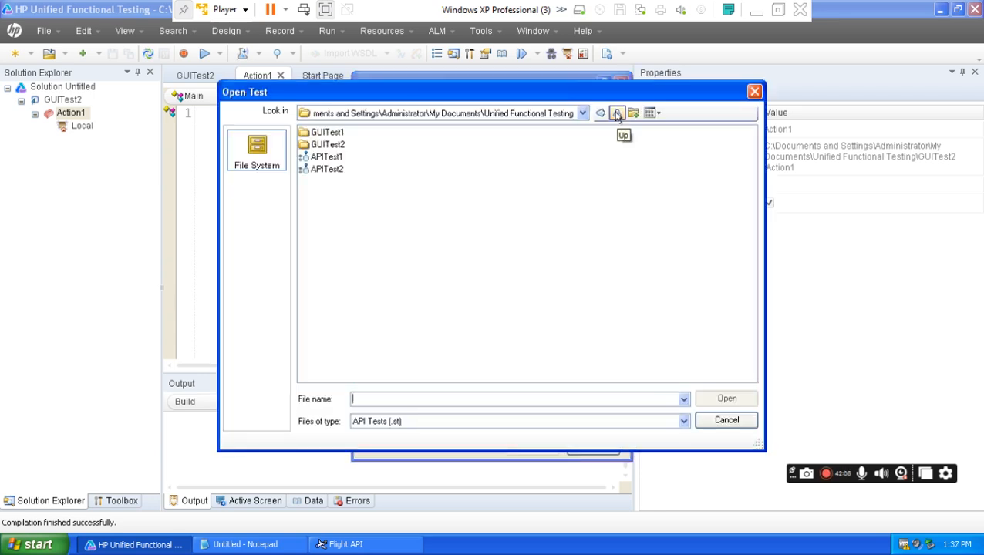
pyautogui.click(214, 546)
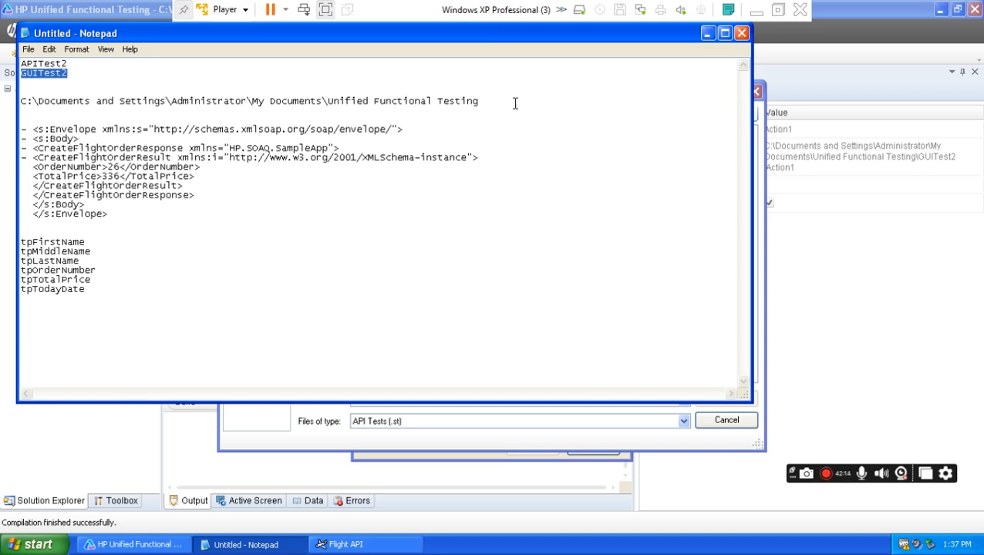
pyautogui.click(707, 33)
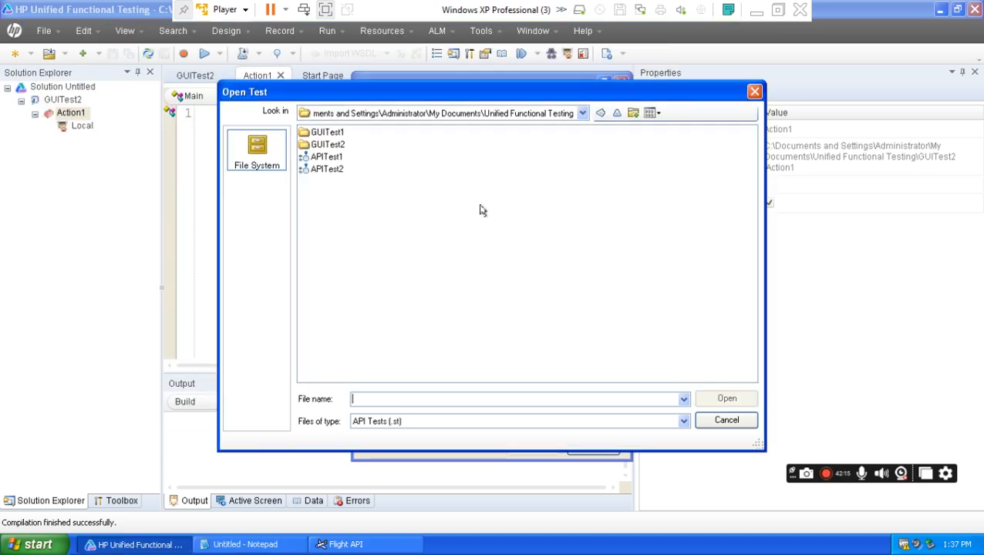
pyautogui.click(328, 171)
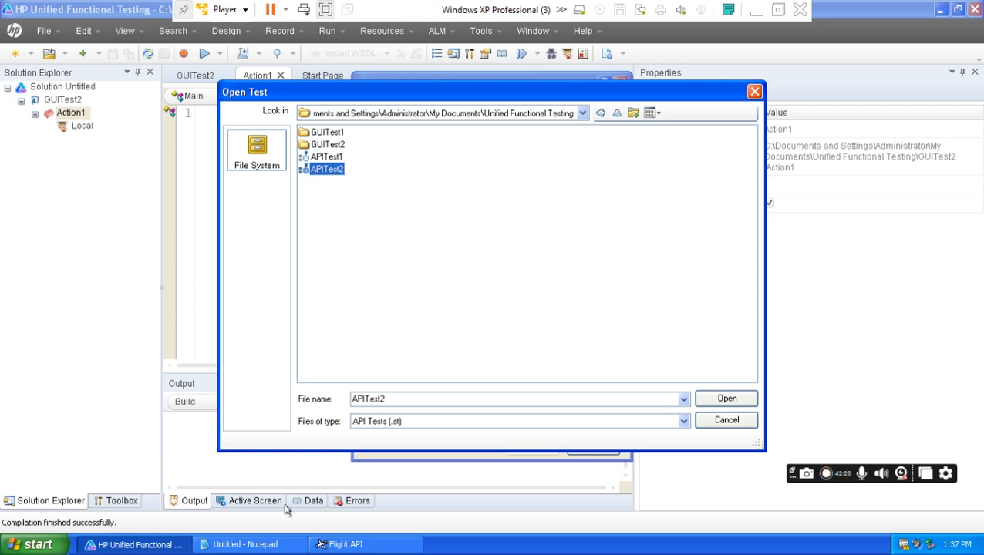
# - Check the API test's name and folder path in the Notepad notes, and insert the call to the entire APITest2 into Action1
pyautogui.click(241, 544)
pyautogui.moveTo(68, 63); pyautogui.dragTo(21, 64)
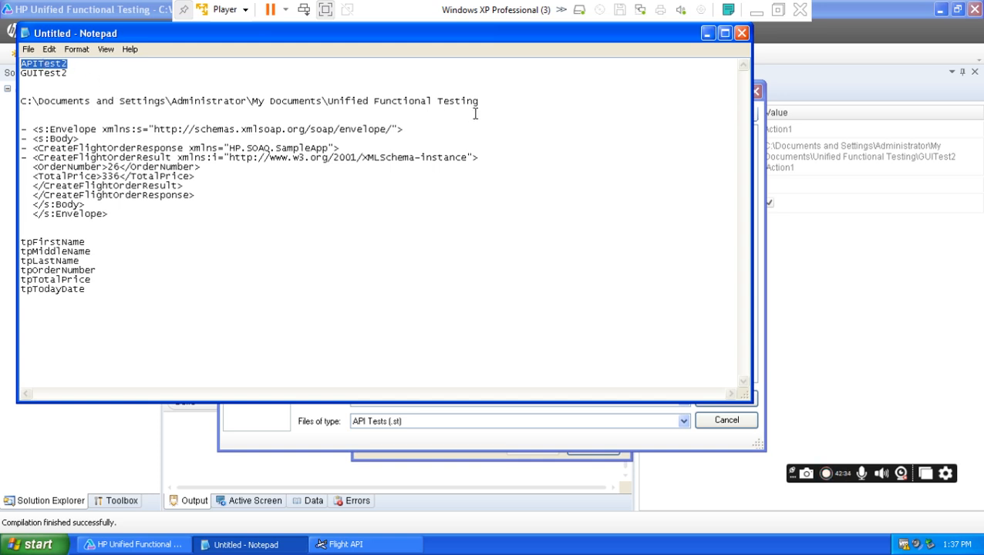
pyautogui.moveTo(483, 101); pyautogui.dragTo(21, 98)
pyautogui.moveTo(89, 64); pyautogui.dragTo(21, 64)
pyautogui.click(708, 33)
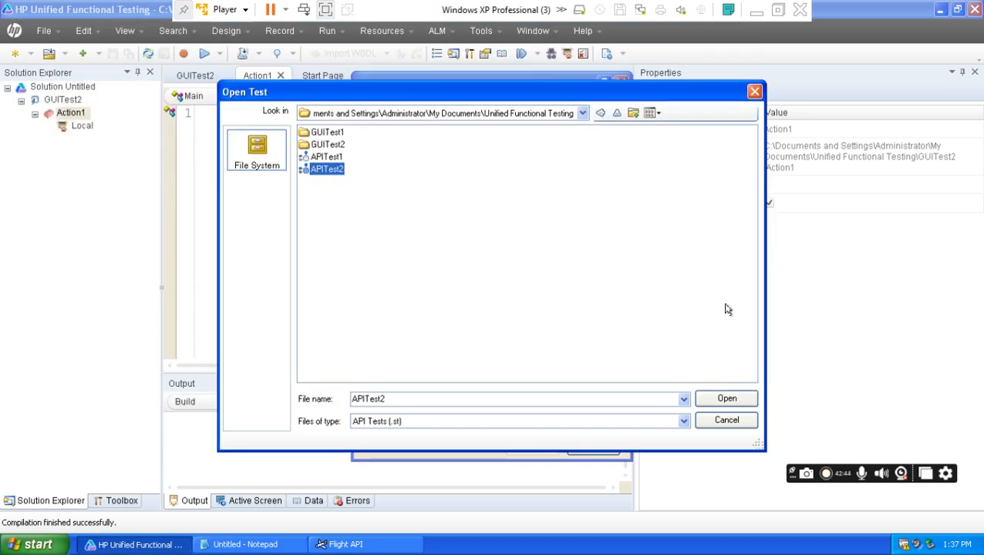
pyautogui.click(728, 401)
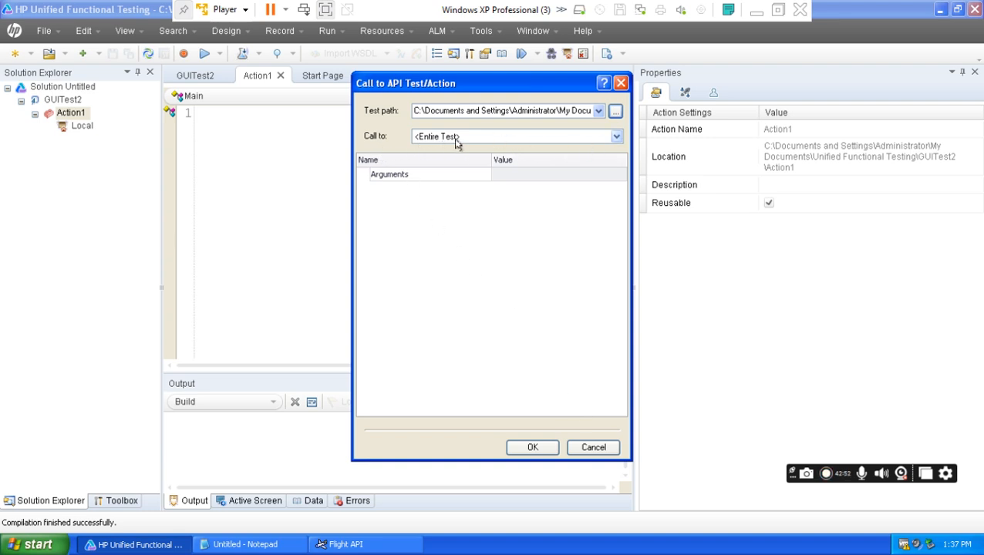
pyautogui.click(532, 449)
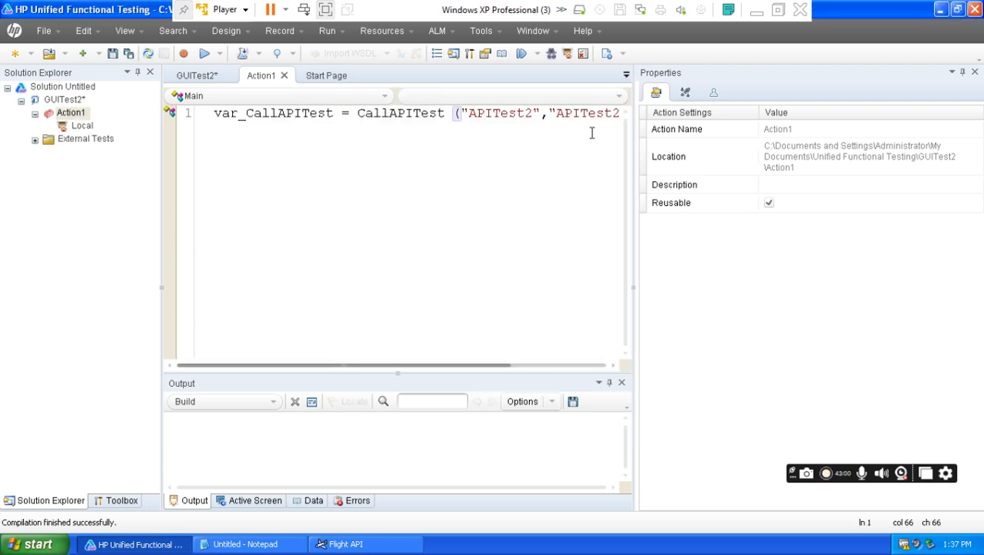
# - Close the Properties, Solution Explorer and Toolbox panes to widen the editor, and select the whole CallAPITest statement
pyautogui.click(974, 74)
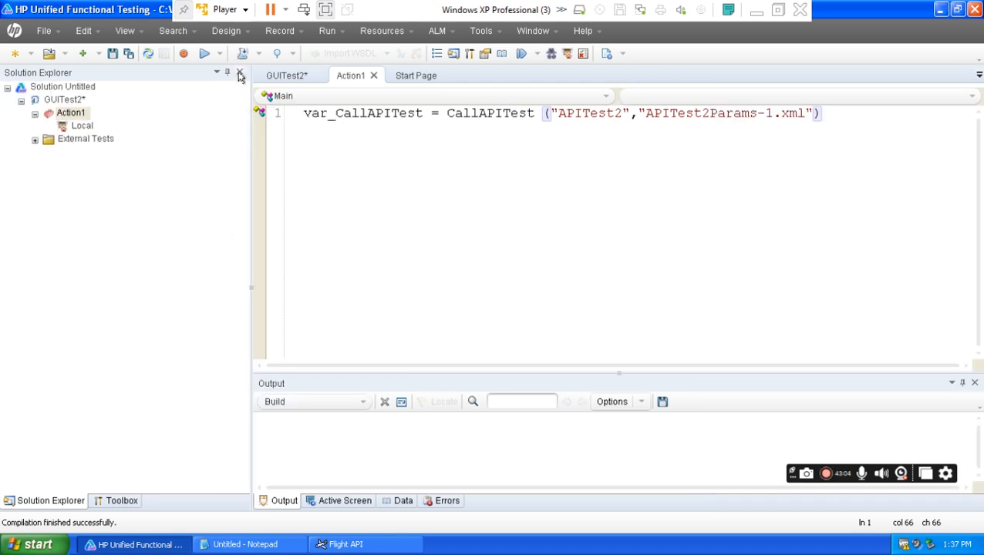
pyautogui.click(239, 72)
pyautogui.click(239, 73)
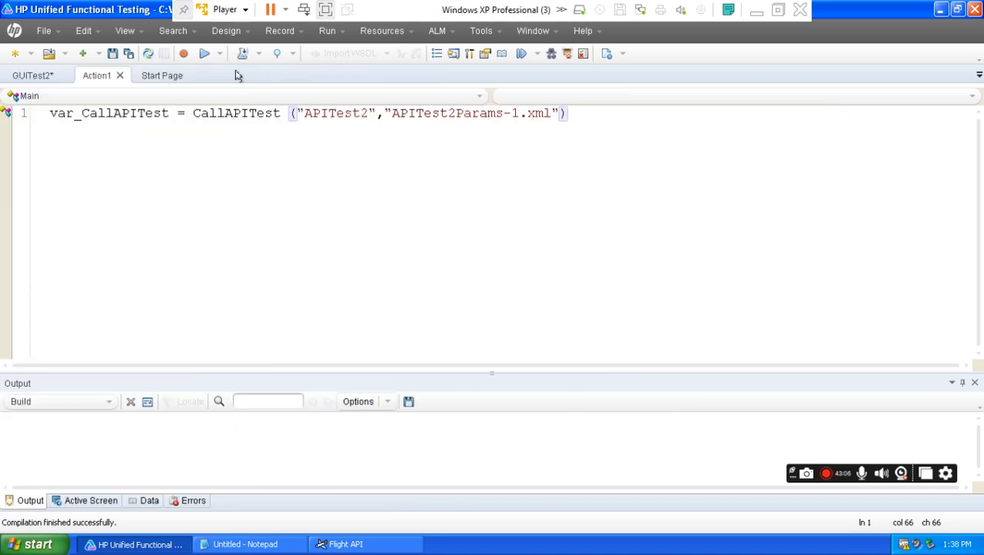
pyautogui.click(139, 163)
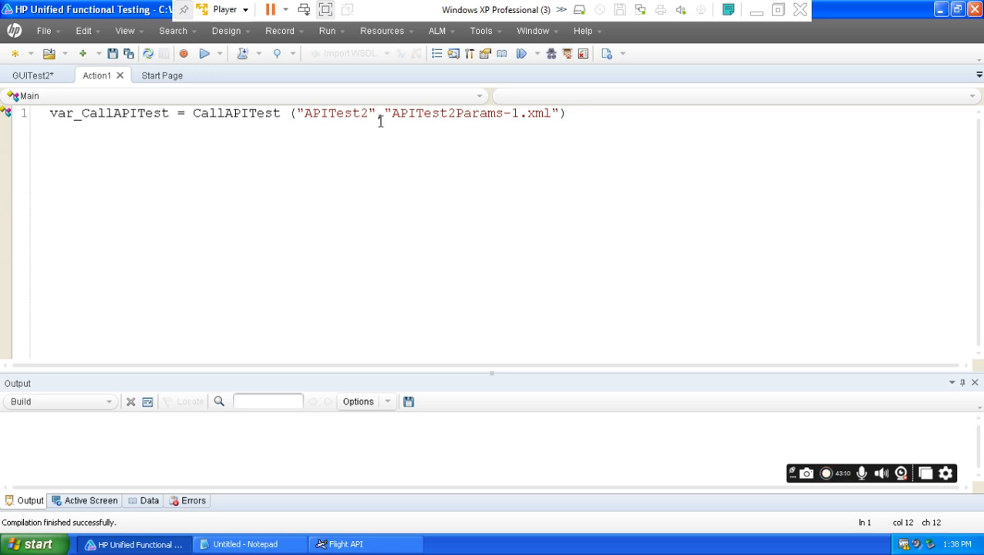
pyautogui.moveTo(577, 115); pyautogui.dragTo(48, 108)
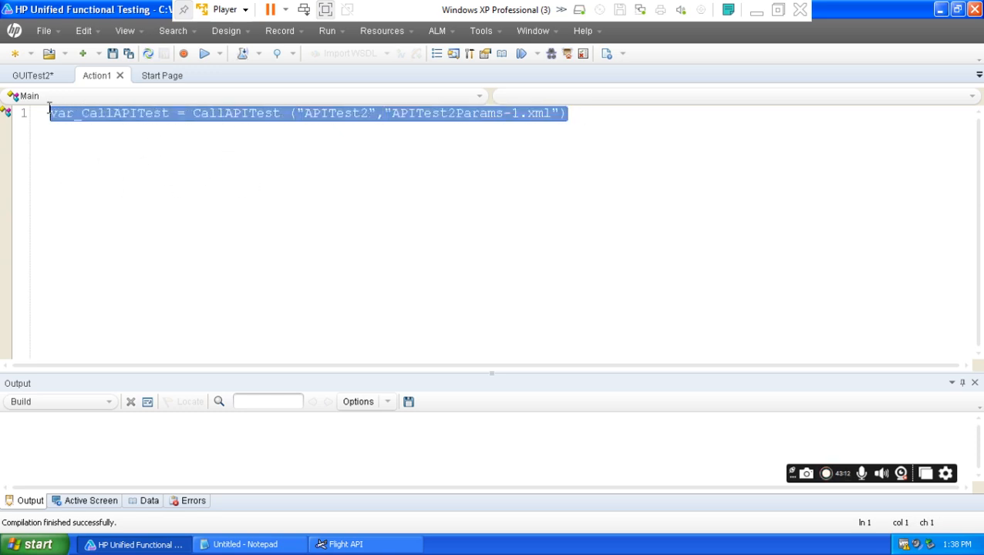
# - Examine the CallAPITest call in Action1, its APITest2 and parameter file arguments, and the variable var_CallAPITest that receives its return value
pyautogui.click(194, 113)
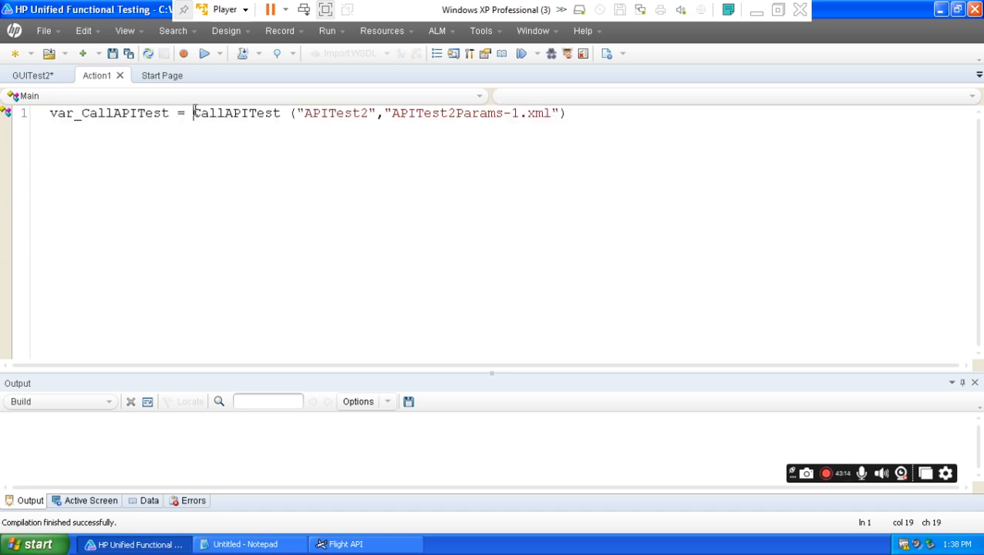
pyautogui.moveTo(193, 113); pyautogui.dragTo(552, 115)
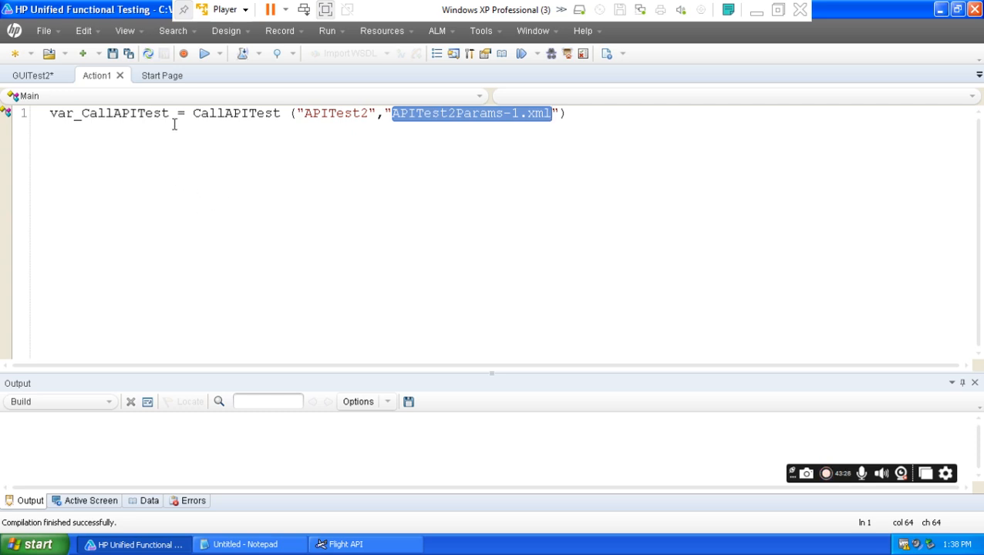
pyautogui.moveTo(168, 113); pyautogui.dragTo(50, 114)
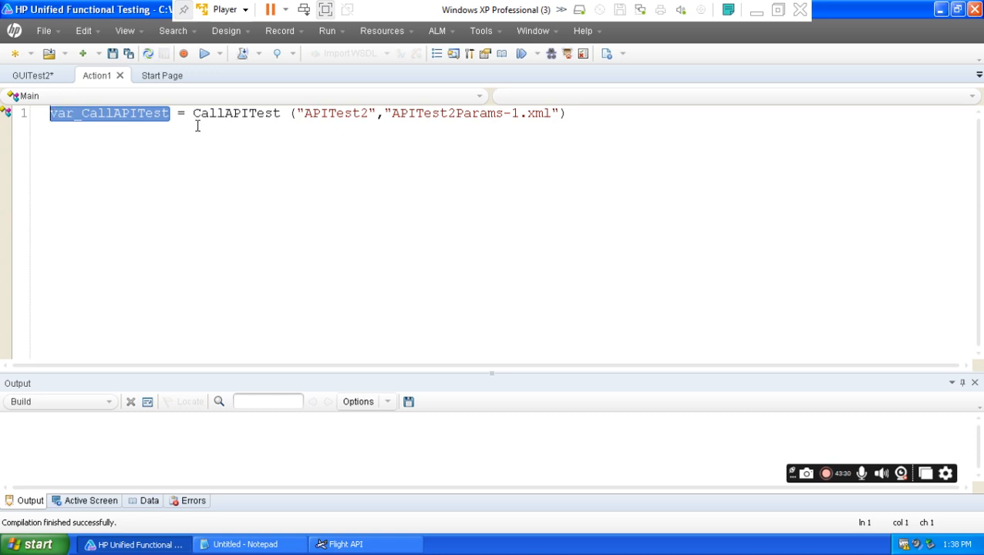
pyautogui.moveTo(194, 113); pyautogui.dragTo(298, 115)
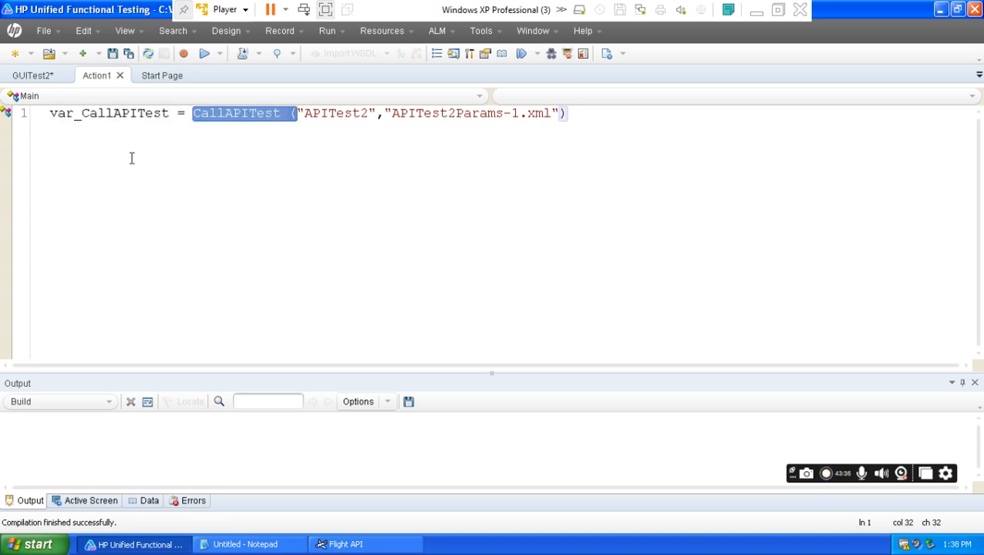
pyautogui.click(329, 113)
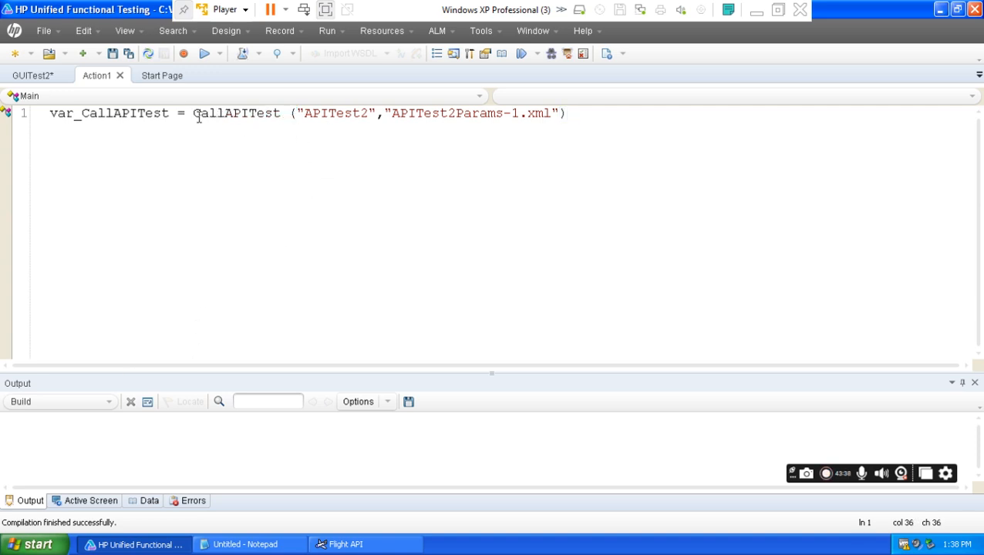
pyautogui.moveTo(194, 113); pyautogui.dragTo(571, 113)
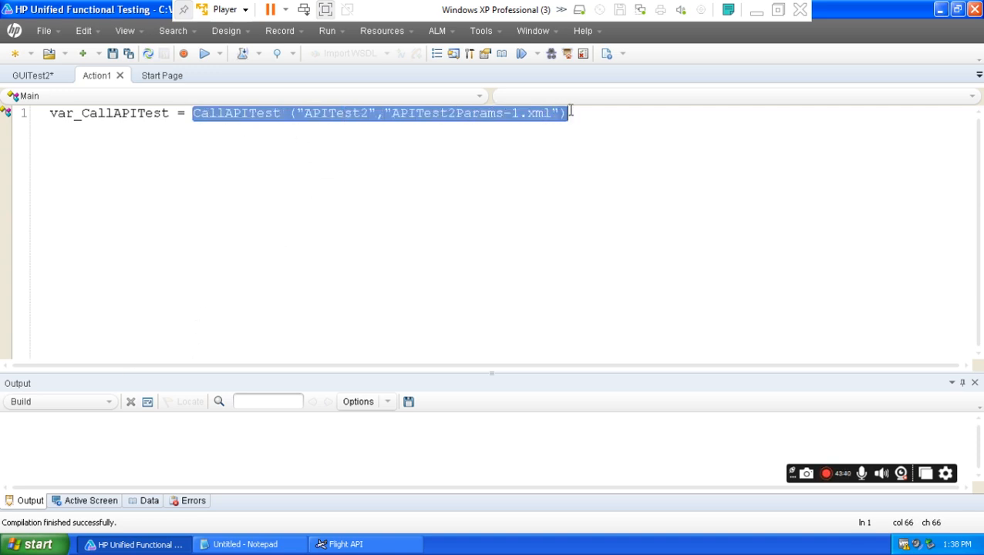
pyautogui.click(170, 114)
pyautogui.moveTo(170, 115); pyautogui.dragTo(48, 115)
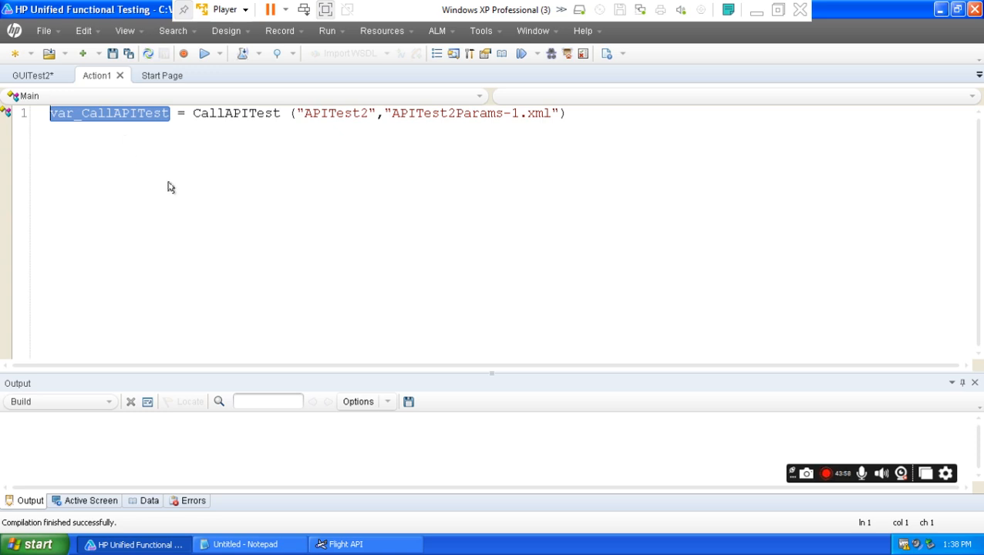
# - Mark outline item 12 in the Word document as done with bold green text, and return to the virtual machine
pyautogui.click(756, 19)
pyautogui.click(259, 373)
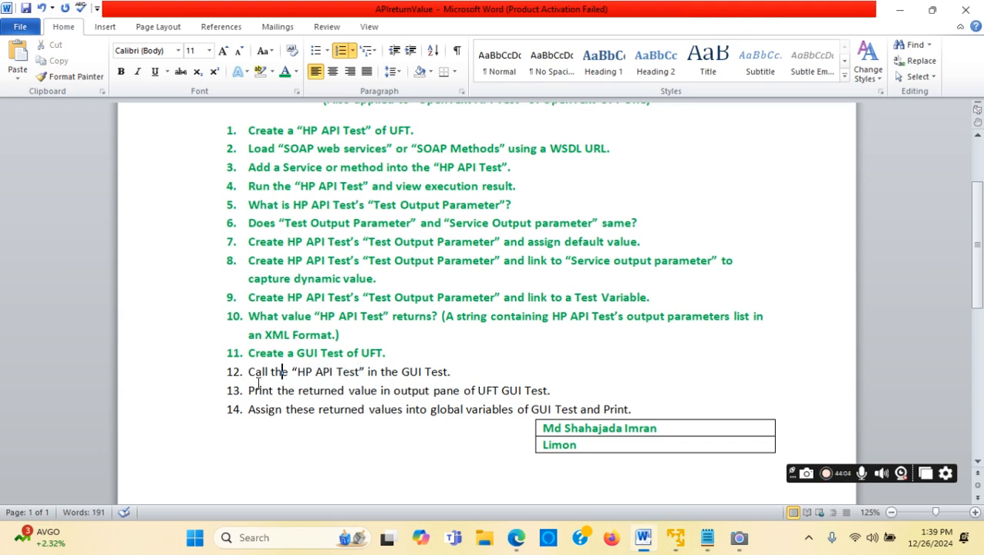
pyautogui.moveTo(249, 372)
pyautogui.mouseDown()
pyautogui.moveTo(466, 373)
pyautogui.moveTo(245, 373)
pyautogui.mouseUp()
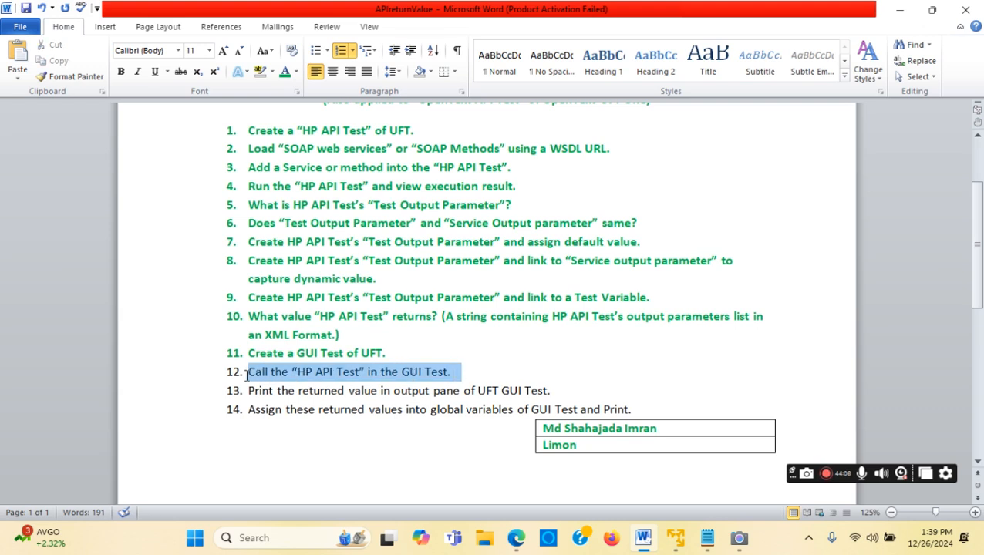
pyautogui.click(120, 71)
pyautogui.click(675, 546)
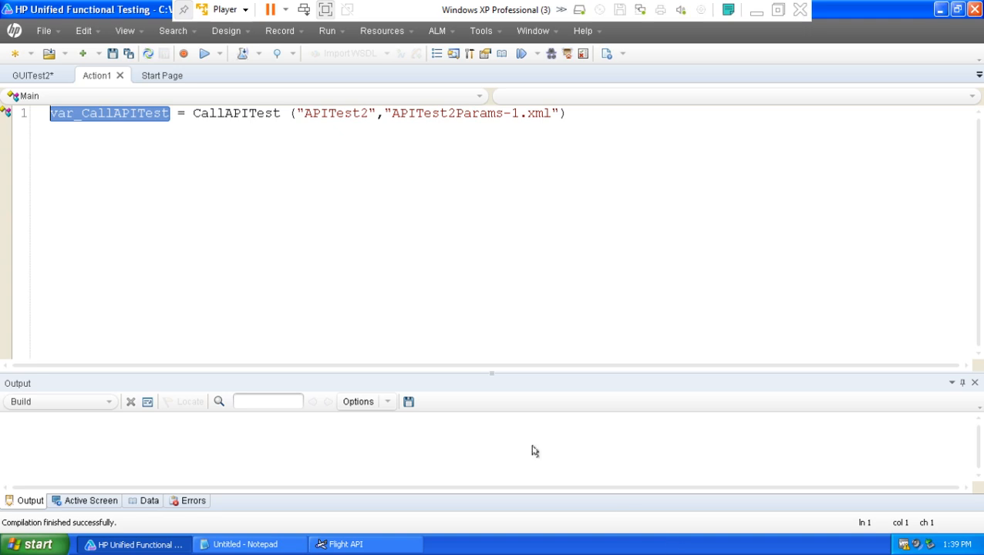
# - Review the complete CallAPITest statement, and read outline item 13 in Word about printing the returned value in the output pane
pyautogui.click(233, 156)
pyautogui.moveTo(597, 114); pyautogui.dragTo(46, 116)
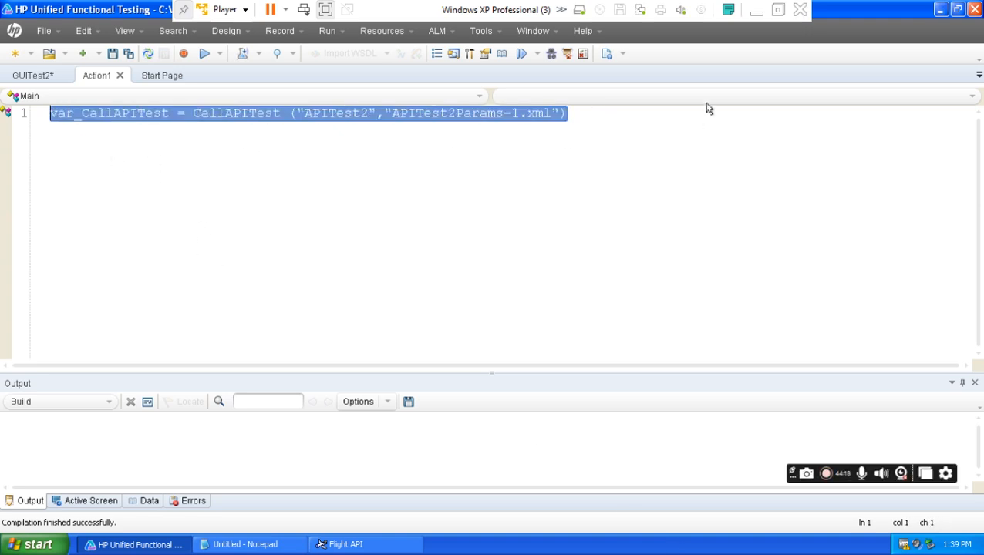
pyautogui.click(757, 9)
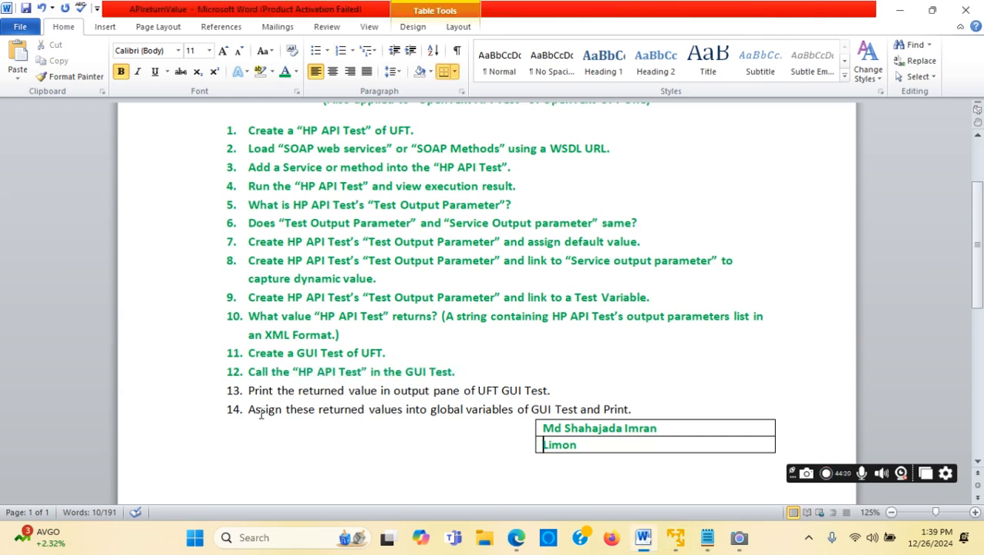
pyautogui.moveTo(248, 391); pyautogui.dragTo(548, 391)
pyautogui.click(336, 424)
pyautogui.moveTo(252, 391); pyautogui.dragTo(392, 391)
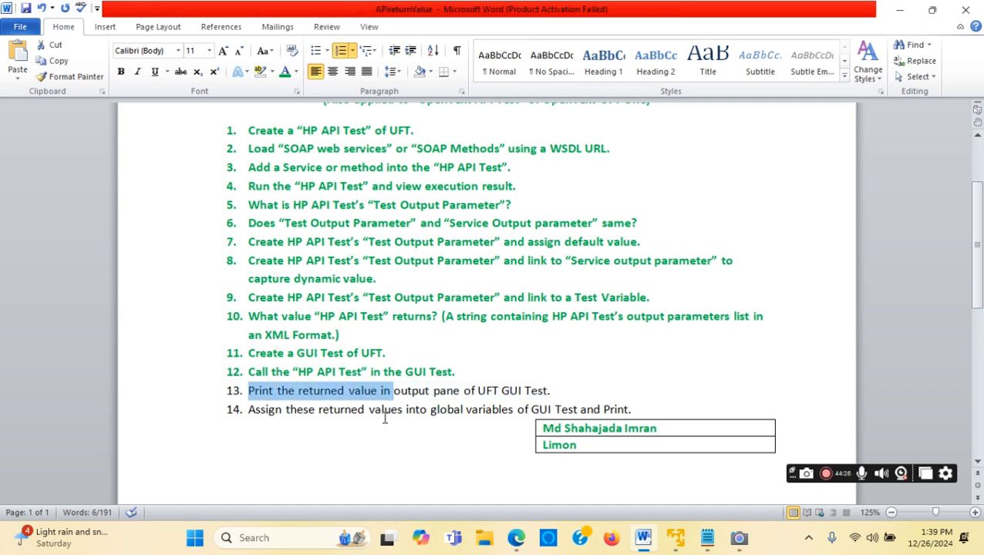
pyautogui.click(473, 378)
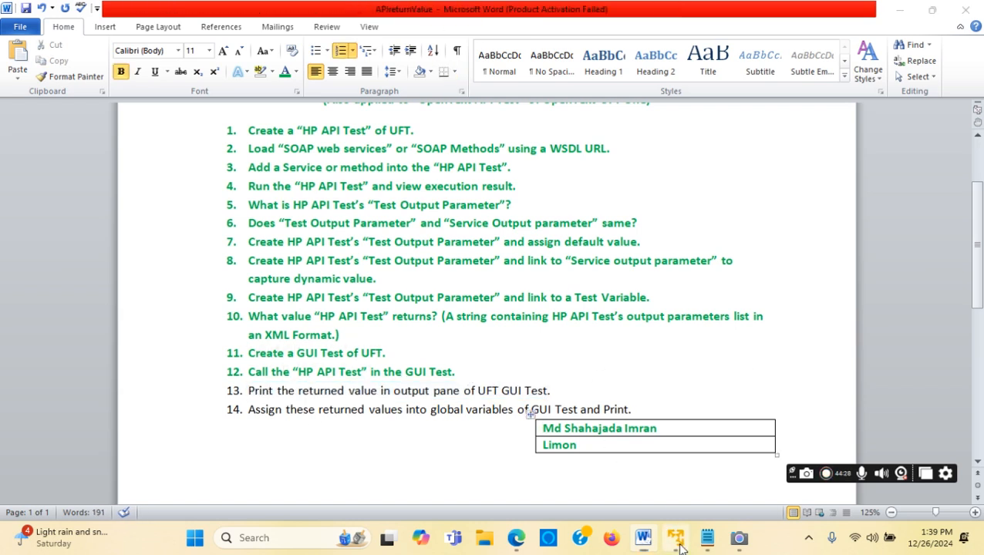
# - Switch back to UFT and add the statement "print var_CallAPITest" on line 3 of Action1, leaving line 2 blank
pyautogui.click(677, 538)
pyautogui.click(344, 199)
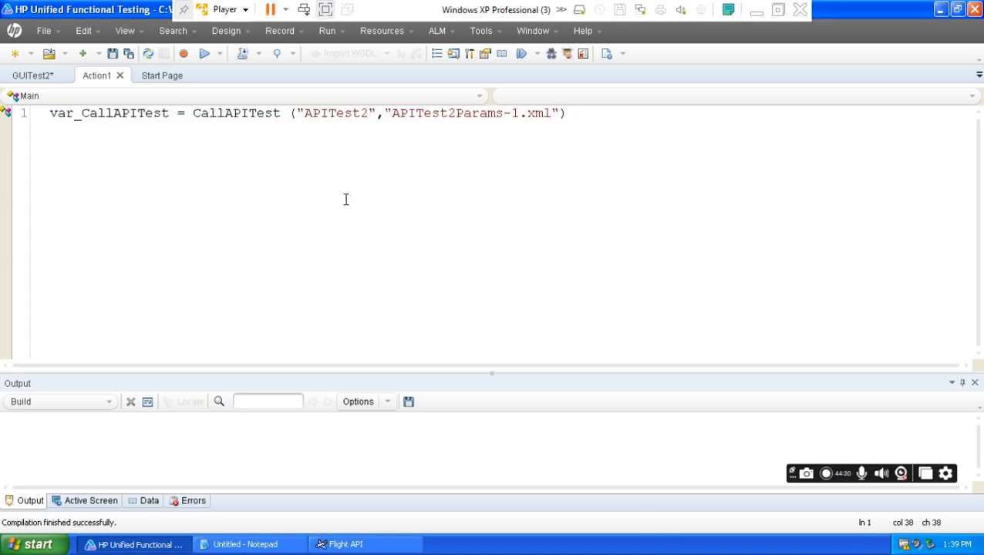
pyautogui.click(582, 114)
pyautogui.press('Return')
pyautogui.press('Return')
pyautogui.write('print')
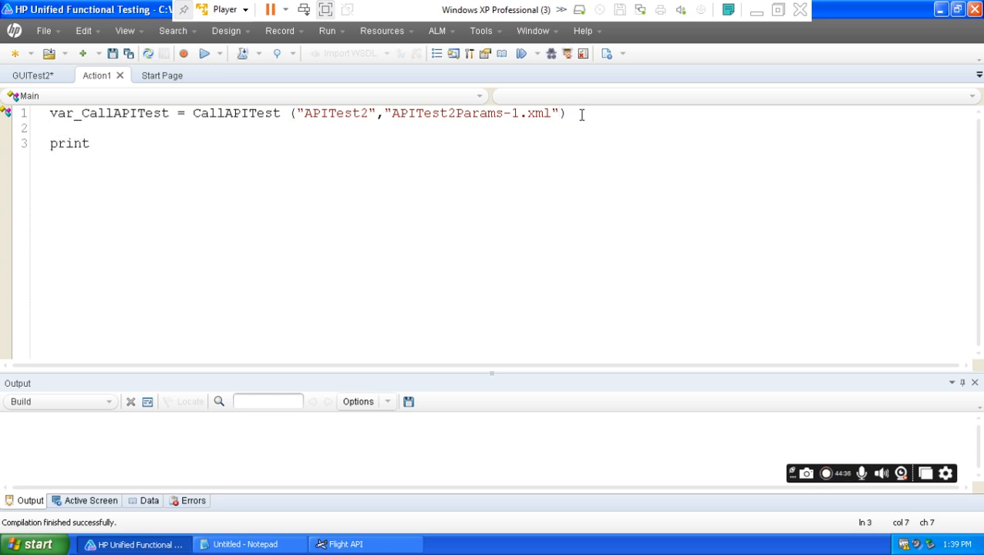
pyautogui.moveTo(169, 113); pyautogui.dragTo(49, 114)
pyautogui.hotkey('ctrl', 'c')
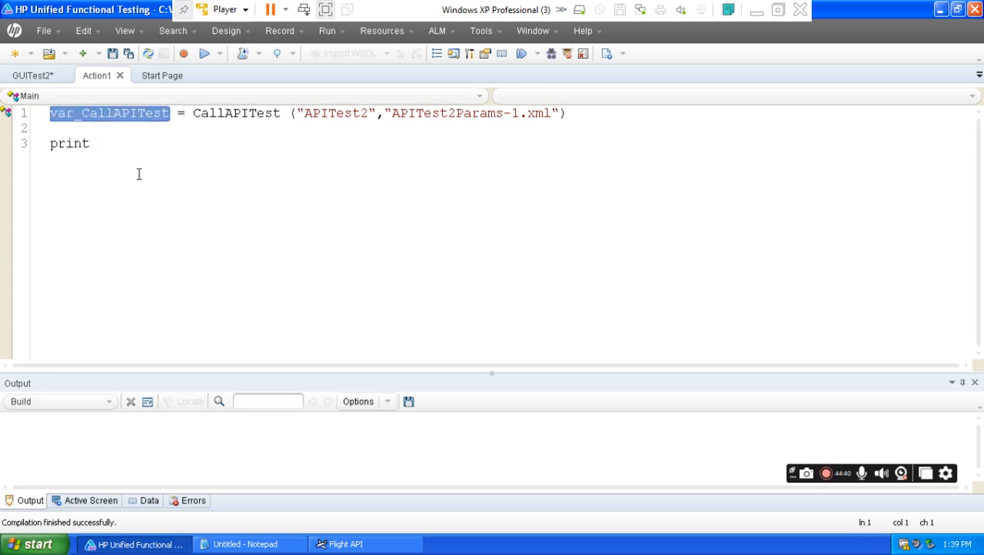
pyautogui.click(114, 144)
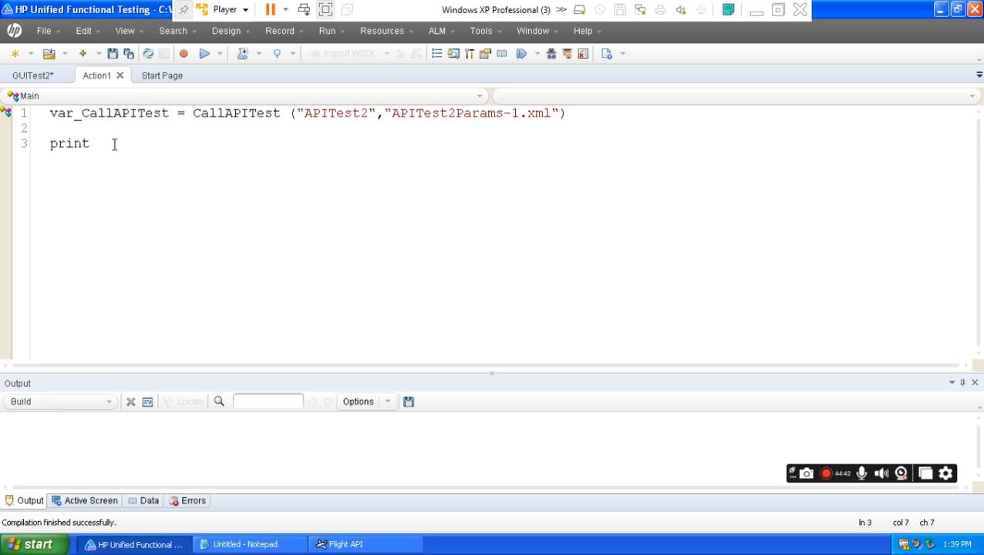
pyautogui.hotkey('ctrl', 'v')
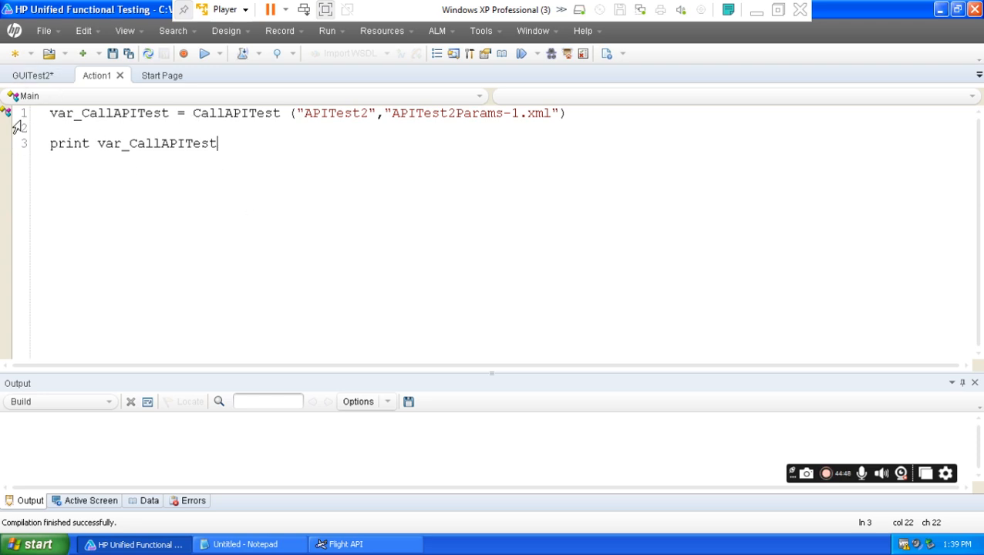
# - Trace the returned value in Action1 from the CallAPITest call through var_CallAPITest to the print statement
pyautogui.moveTo(50, 115); pyautogui.dragTo(571, 116)
pyautogui.click(231, 148)
pyautogui.moveTo(194, 112); pyautogui.dragTo(362, 113)
pyautogui.click(312, 114)
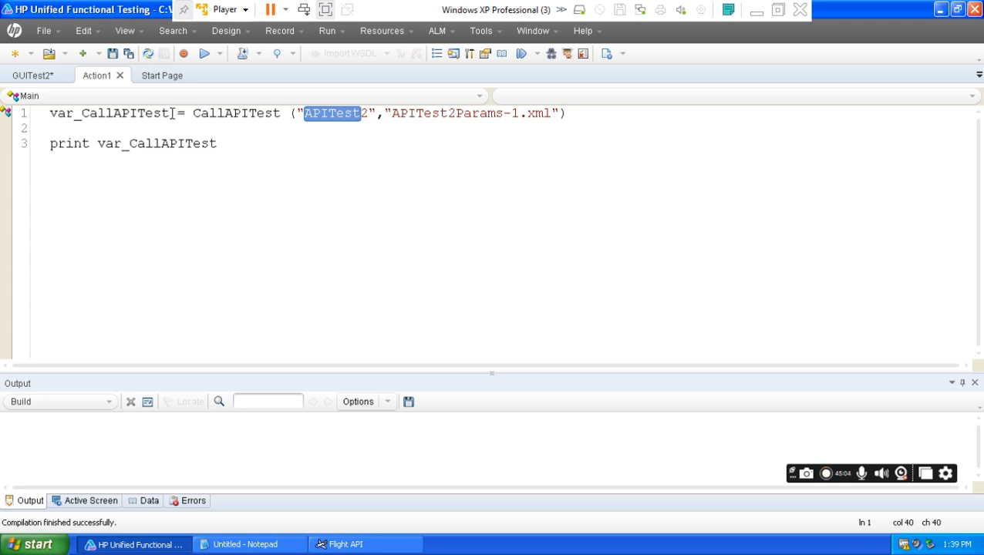
pyautogui.moveTo(192, 114); pyautogui.dragTo(225, 113)
pyautogui.moveTo(291, 110); pyautogui.dragTo(575, 111)
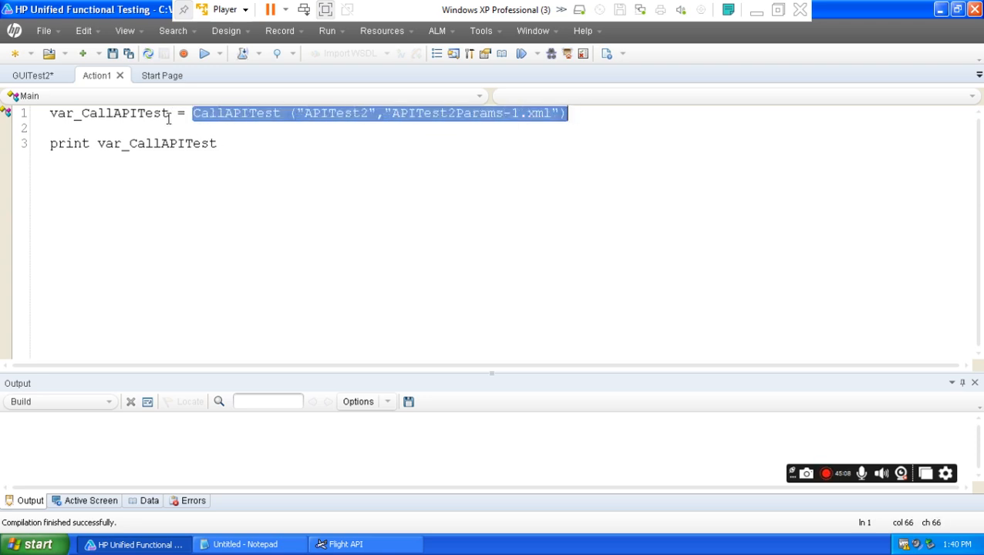
pyautogui.moveTo(169, 113); pyautogui.dragTo(51, 115)
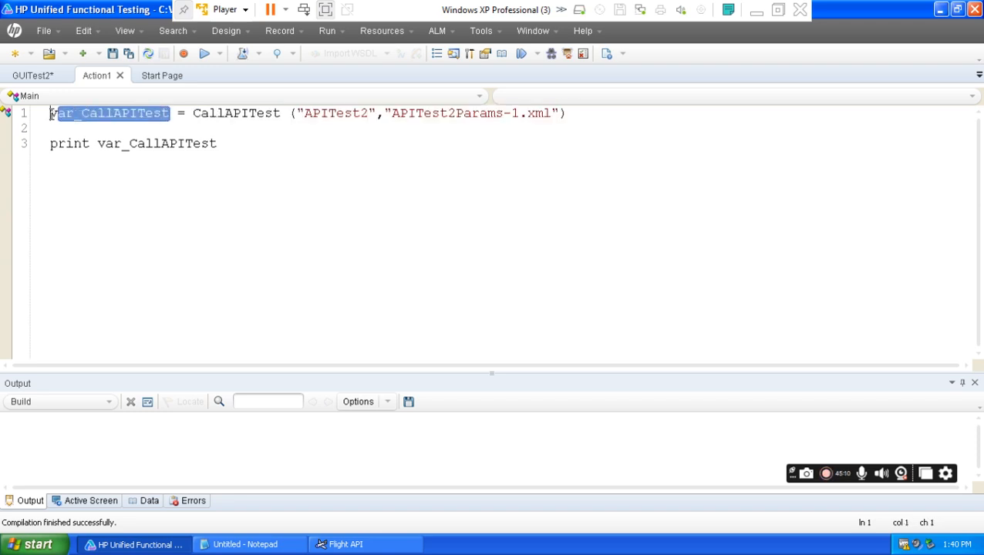
pyautogui.moveTo(98, 145); pyautogui.dragTo(217, 145)
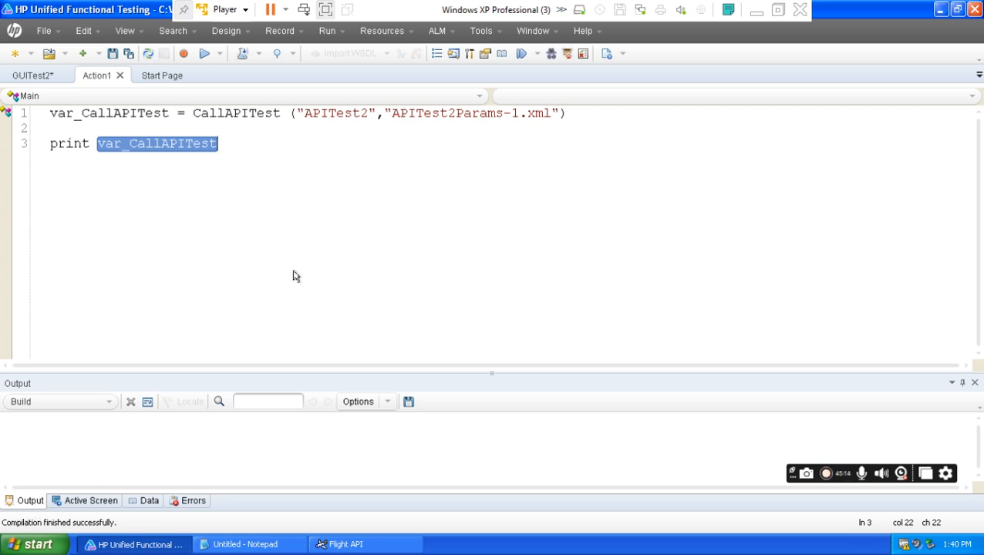
# - Save all changes and run GUITest2, closing the run results window at the end
pyautogui.click(128, 54)
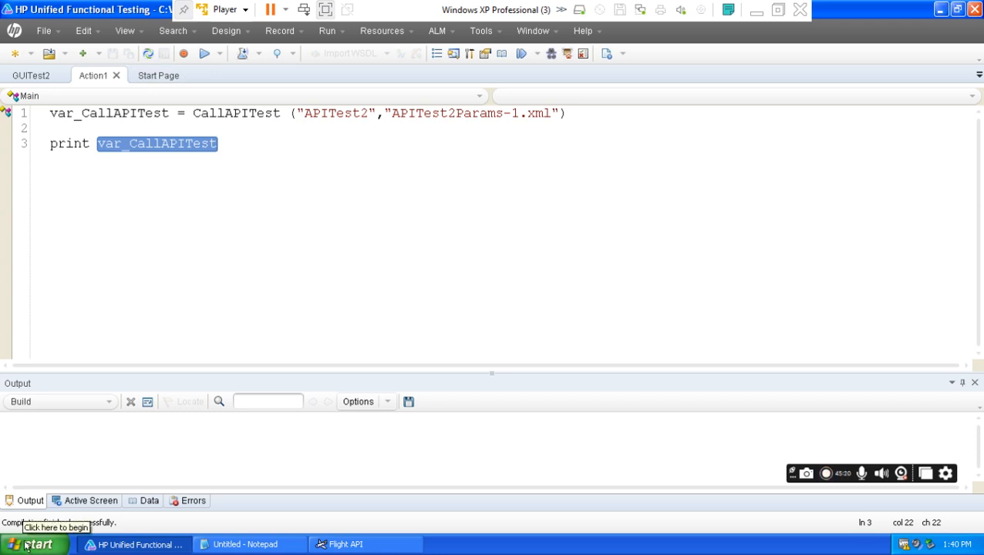
pyautogui.click(305, 209)
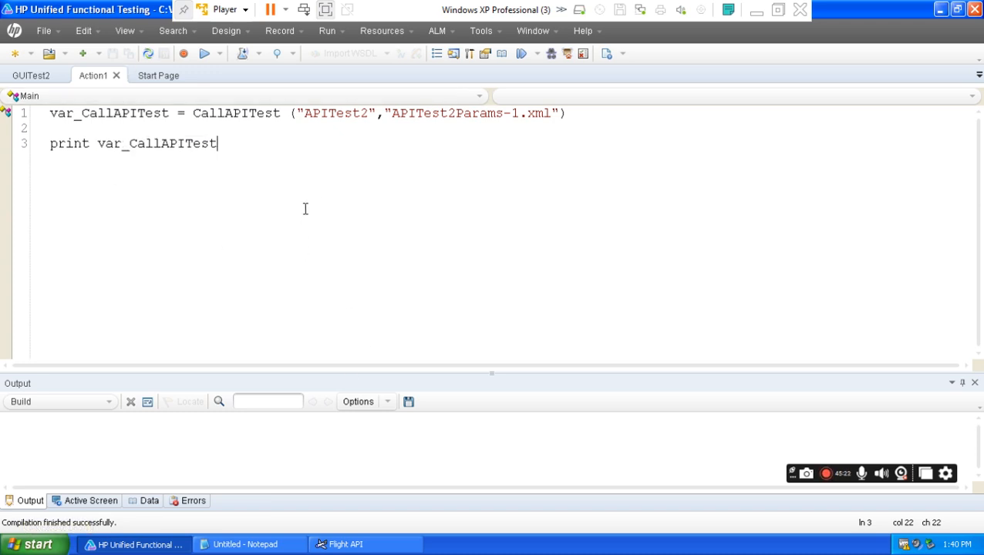
pyautogui.click(219, 54)
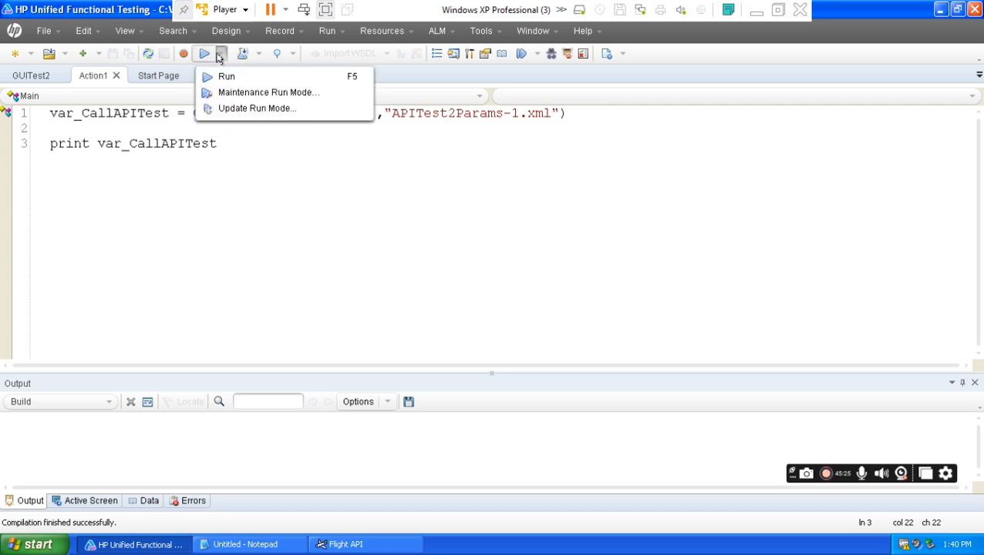
pyautogui.click(245, 94)
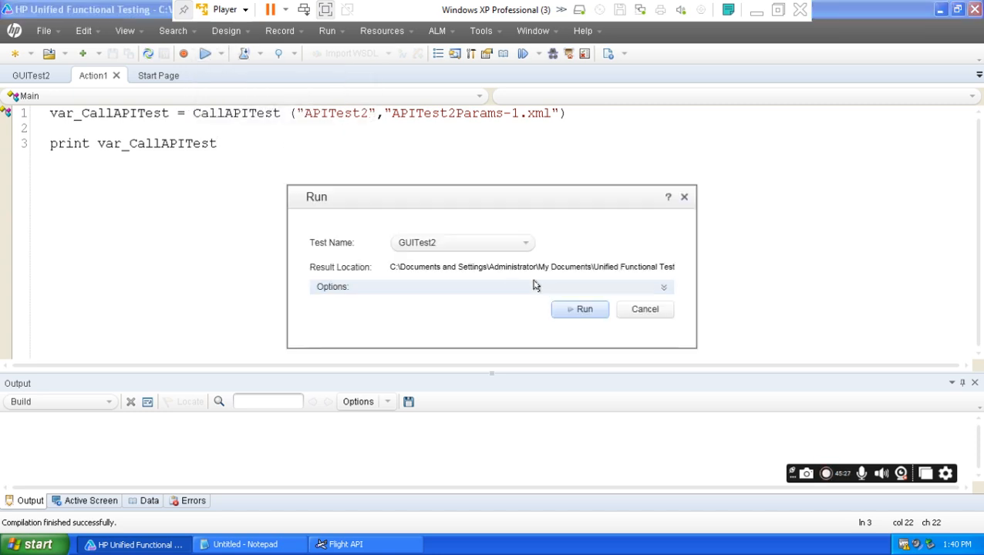
pyautogui.click(582, 309)
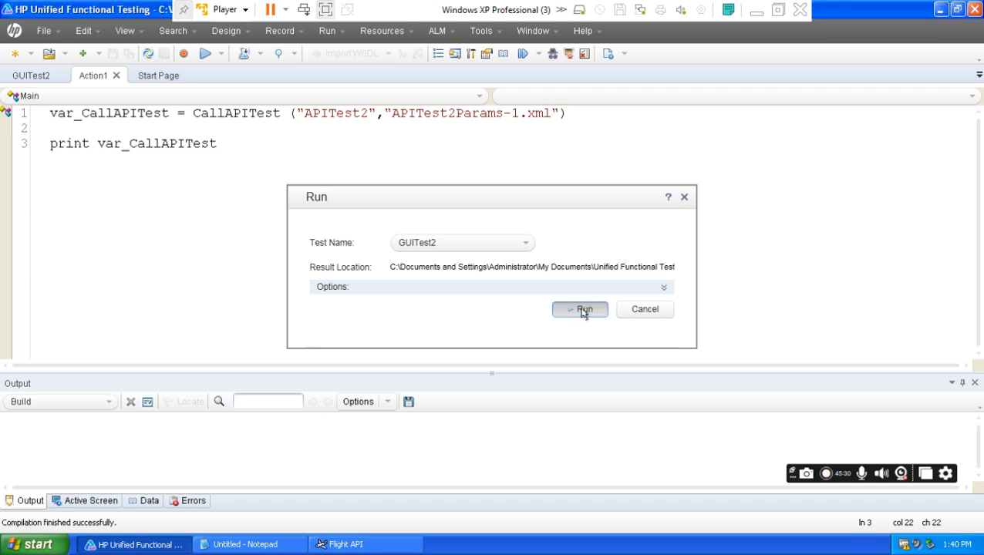
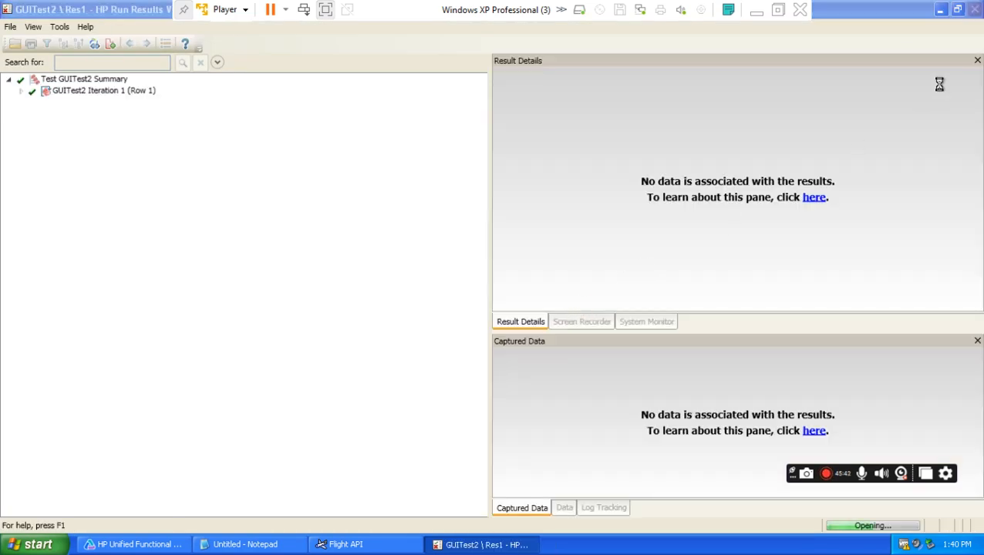
pyautogui.click(976, 16)
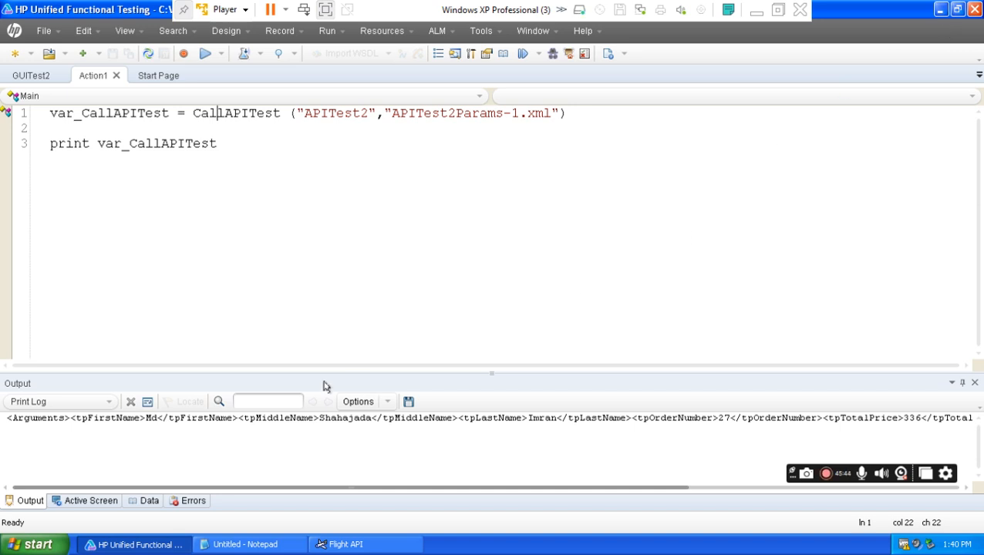
# - Copy the entire returned XML string from the Print Log output
pyautogui.moveTo(147, 490)
pyautogui.mouseDown()
pyautogui.moveTo(496, 513)
pyautogui.moveTo(142, 494)
pyautogui.mouseUp()
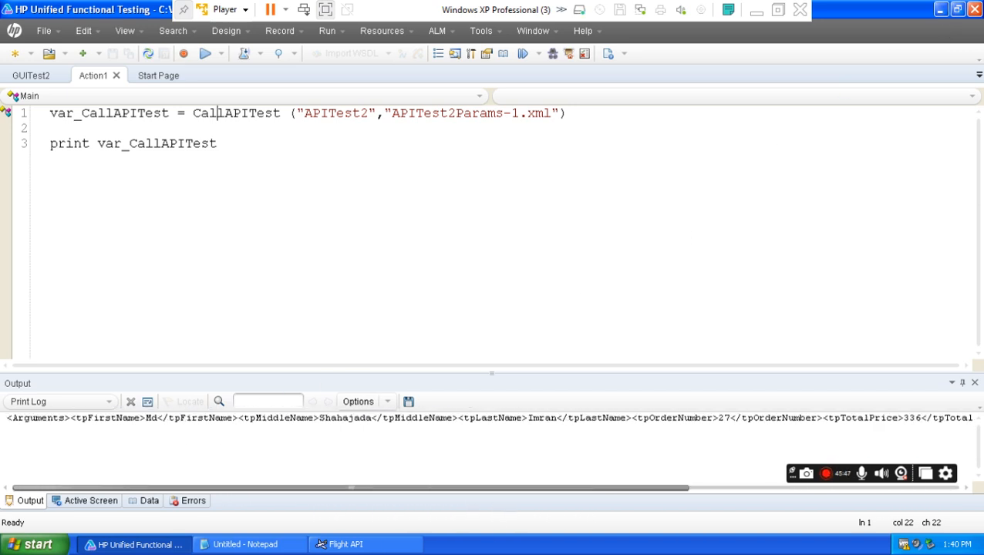
pyautogui.click(7, 420)
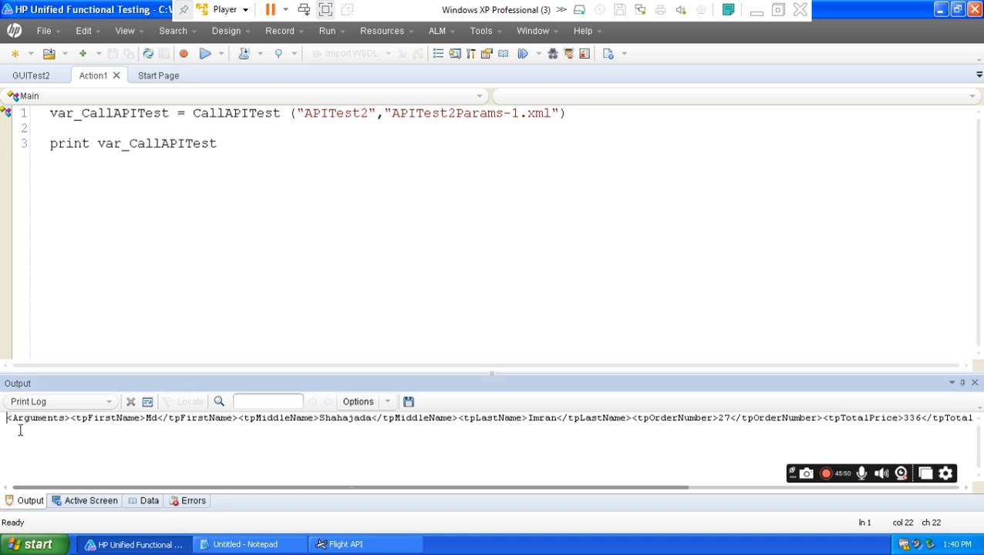
pyautogui.hotkey('ctrl', 'a')
pyautogui.hotkey('ctrl', 'c')
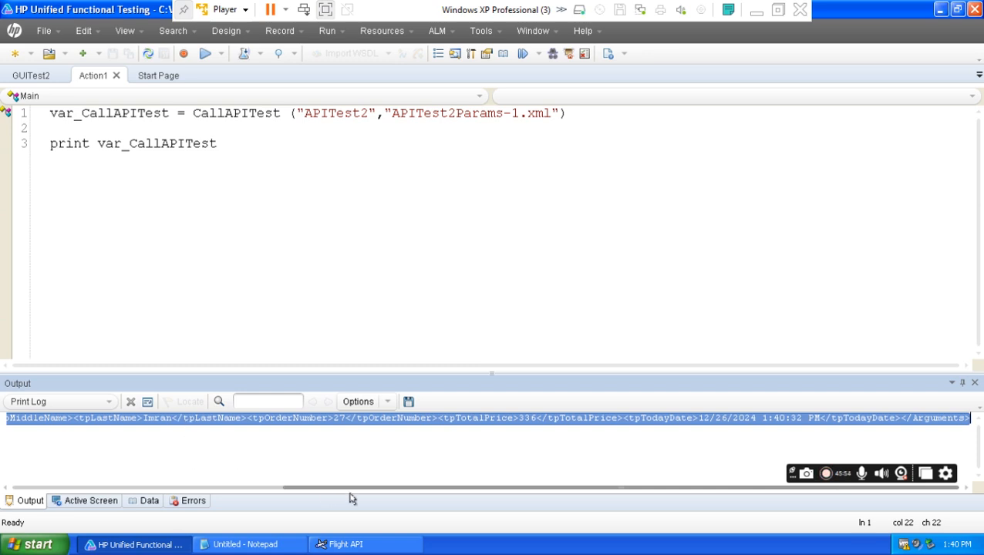
pyautogui.moveTo(334, 488); pyautogui.dragTo(42, 488)
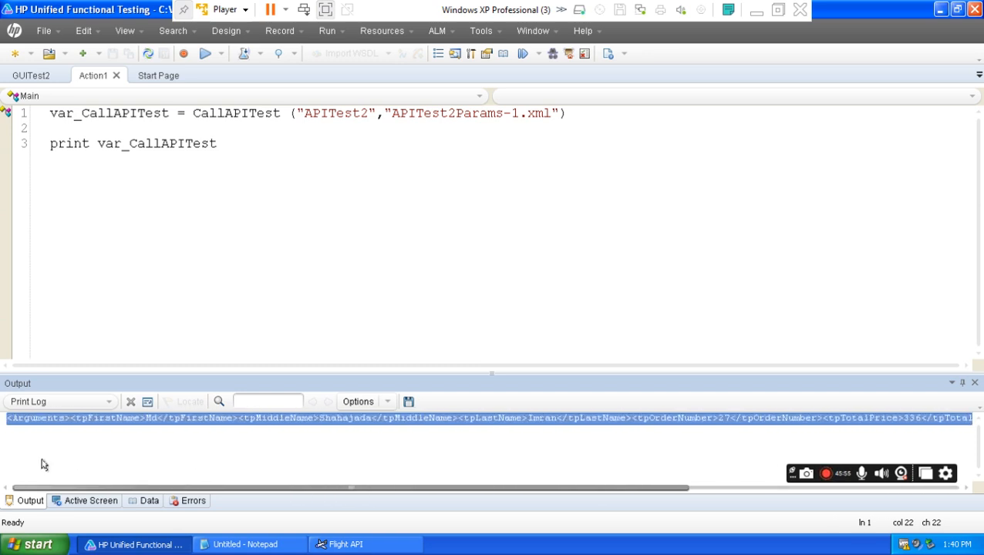
# - Switch to Notepad and paste the copied XML string below tpTodayDate, leaving two blank lines between them
pyautogui.click(269, 549)
pyautogui.click(104, 296)
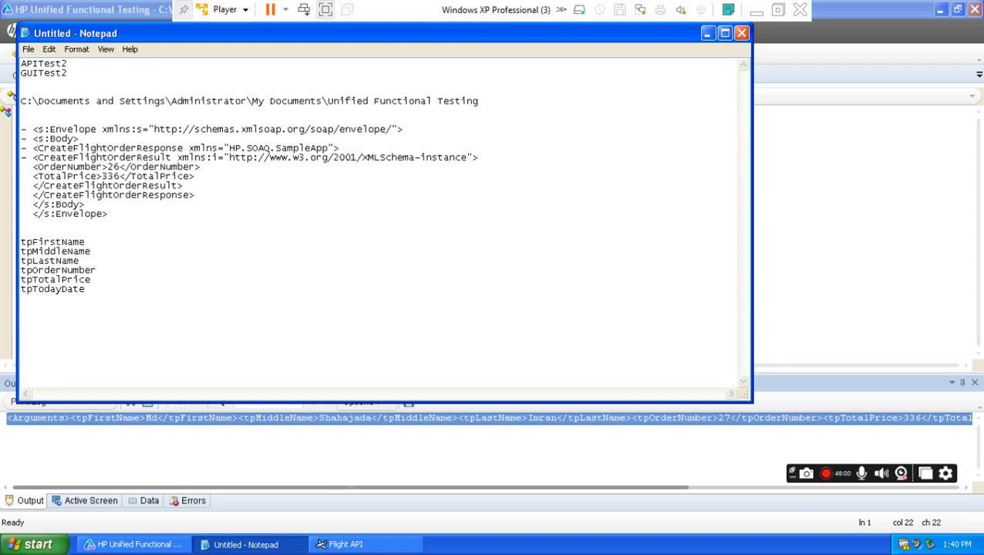
pyautogui.press('Return')
pyautogui.press('Return')
pyautogui.press('Return')
pyautogui.hotkey('ctrl', 'v')
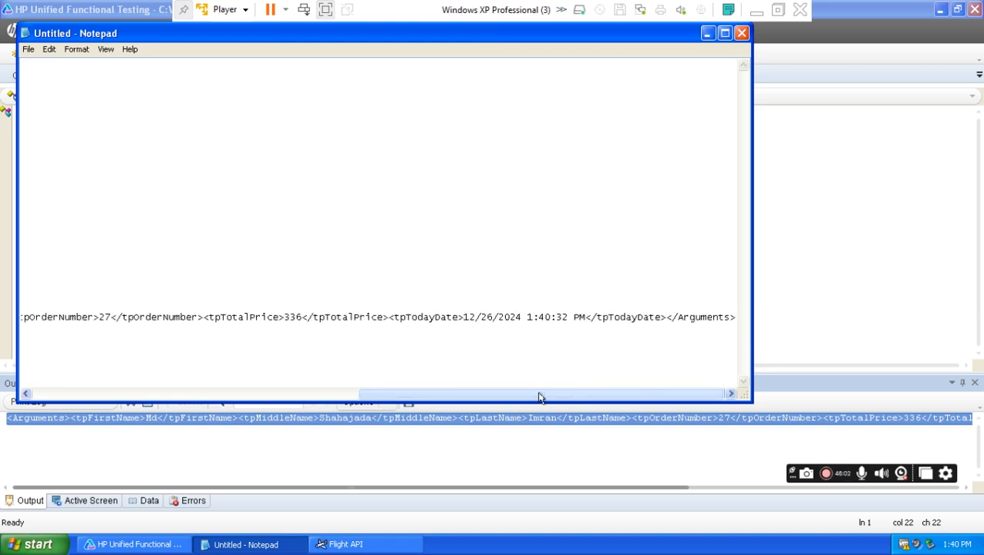
pyautogui.moveTo(540, 398); pyautogui.dragTo(119, 382)
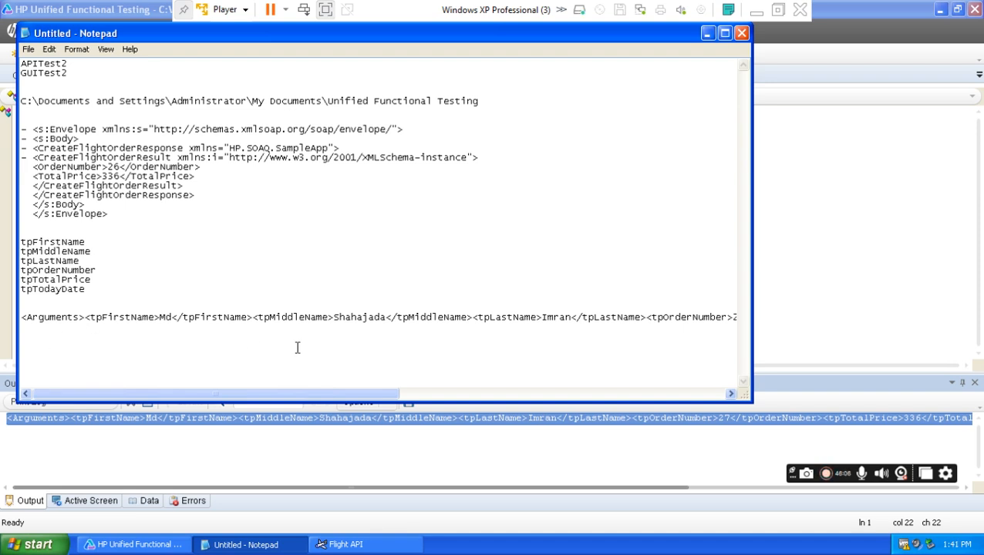
# - Maximize Notepad and examine the string's opening and closing Arguments tags and the parameter elements enclosed between them
pyautogui.click(725, 33)
pyautogui.click(69, 306)
pyautogui.moveTo(66, 293); pyautogui.dragTo(3, 294)
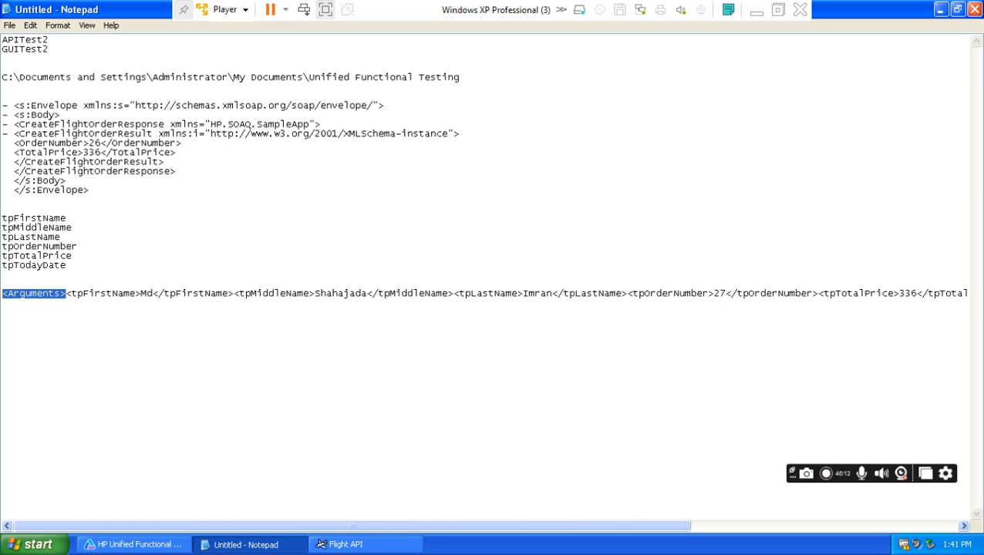
pyautogui.moveTo(203, 527); pyautogui.dragTo(580, 531)
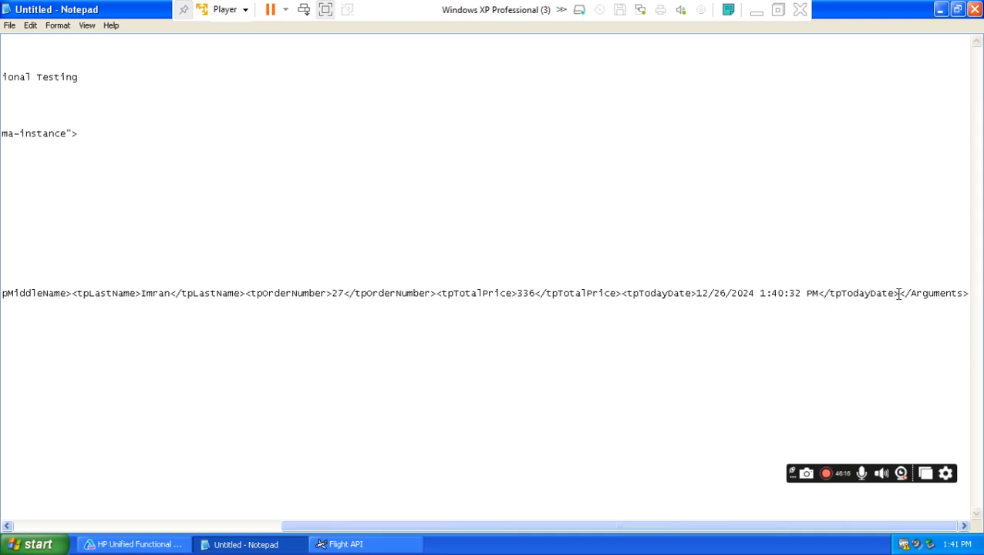
pyautogui.moveTo(900, 293); pyautogui.dragTo(973, 294)
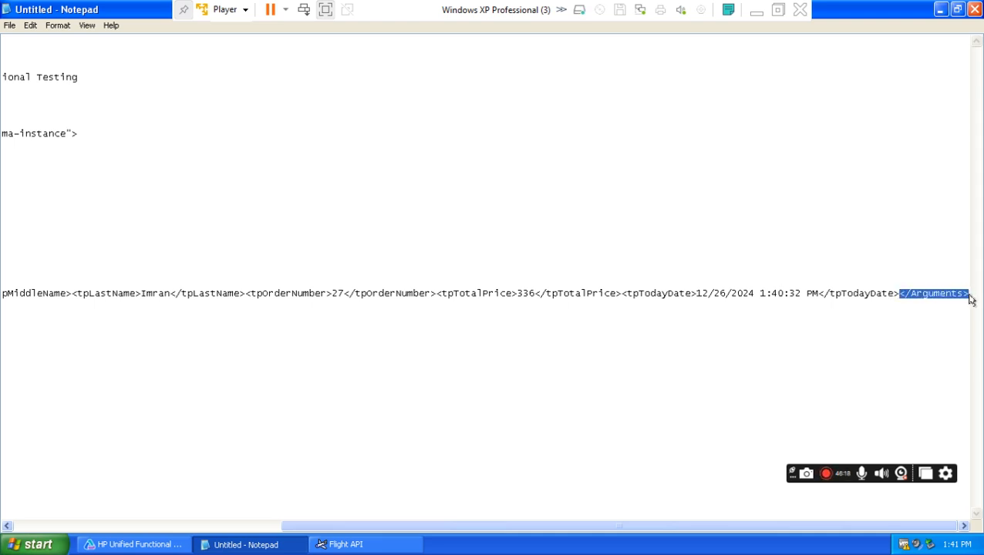
pyautogui.click(892, 340)
pyautogui.moveTo(900, 294); pyautogui.dragTo(68, 299)
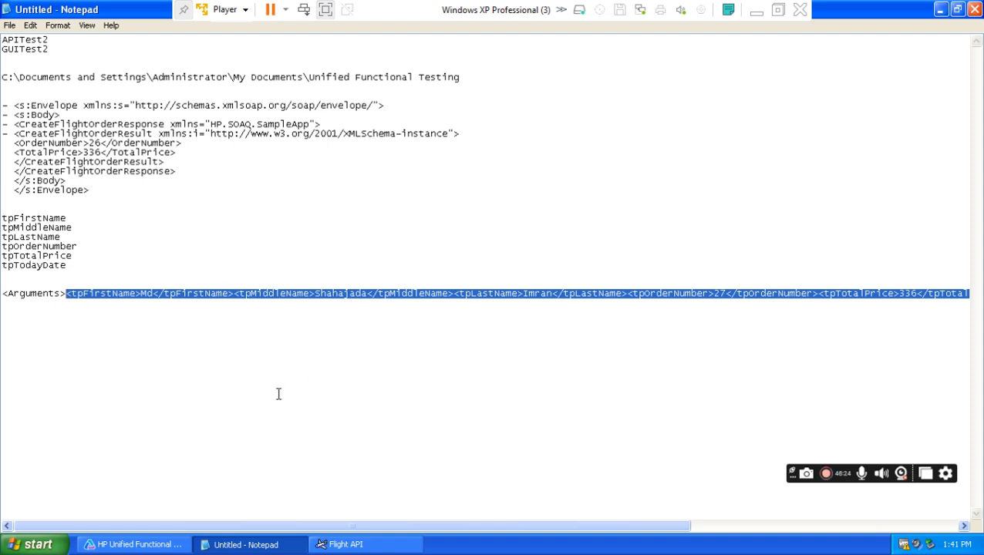
# - Examine the tpFirstName element in the pasted XML string, including its opening tag and enclosed value
pyautogui.click(152, 322)
pyautogui.moveTo(234, 293); pyautogui.dragTo(69, 294)
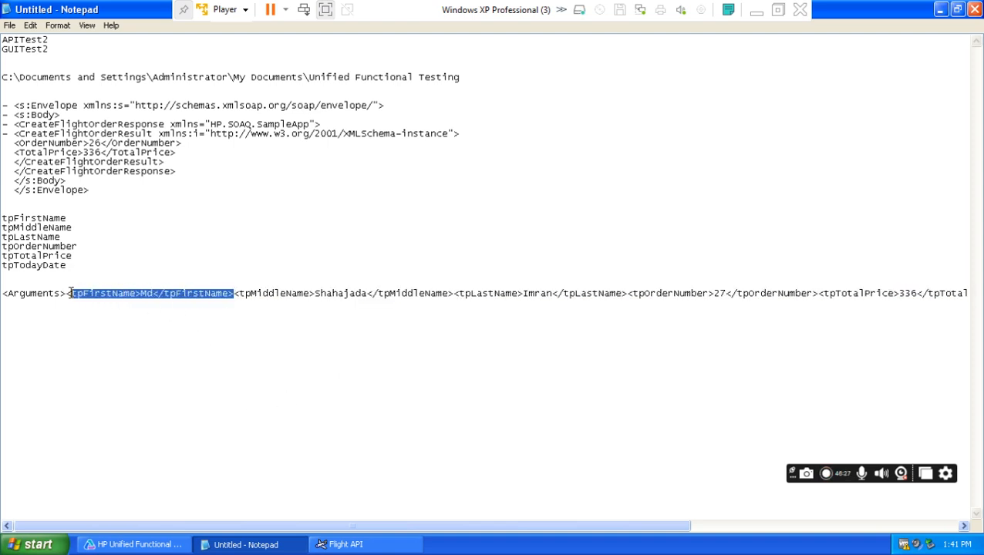
pyautogui.click(128, 318)
pyautogui.moveTo(141, 294); pyautogui.dragTo(76, 294)
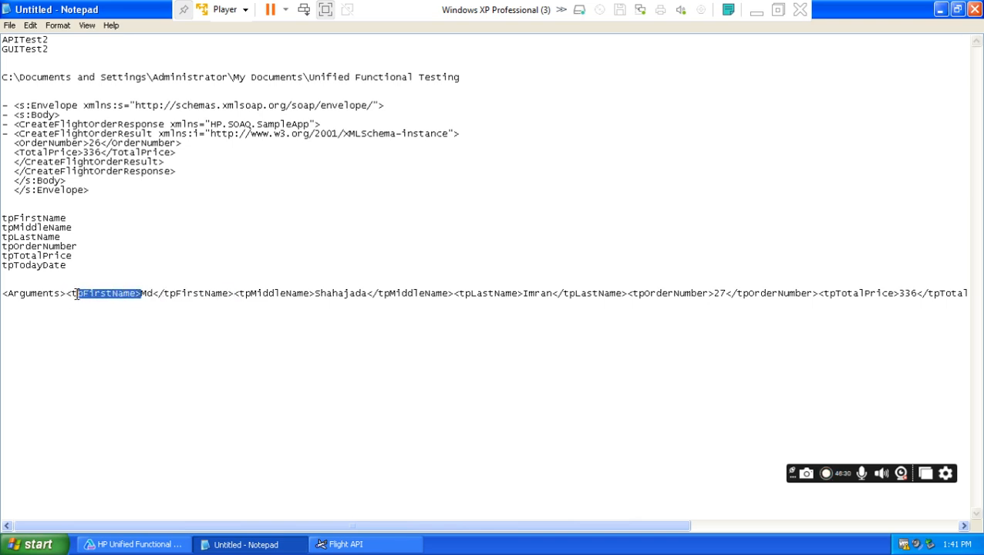
pyautogui.moveTo(233, 293); pyautogui.dragTo(140, 294)
pyautogui.click(147, 317)
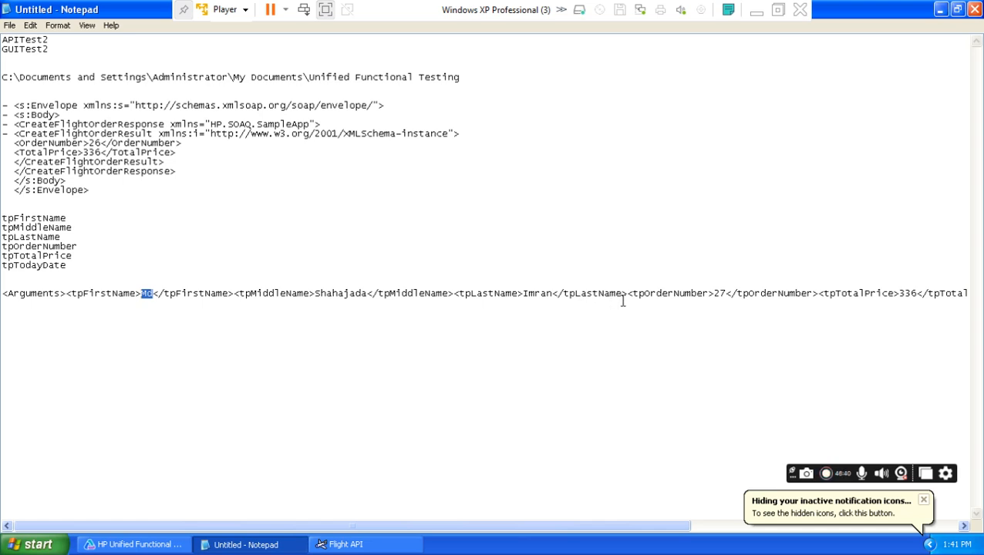
# - Examine the tpOrderNumber element and its enclosed value in the pasted XML string
pyautogui.moveTo(817, 294); pyautogui.dragTo(629, 295)
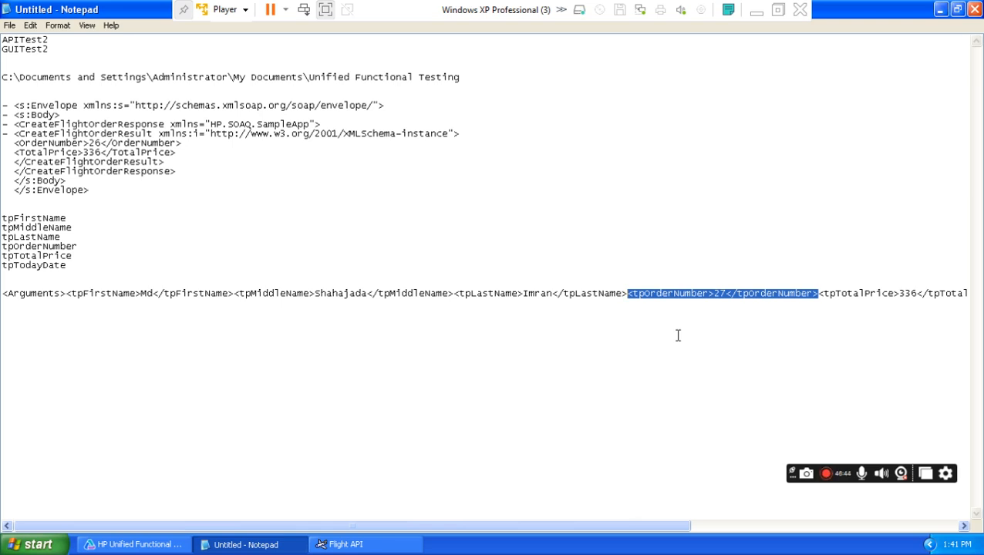
pyautogui.click(738, 330)
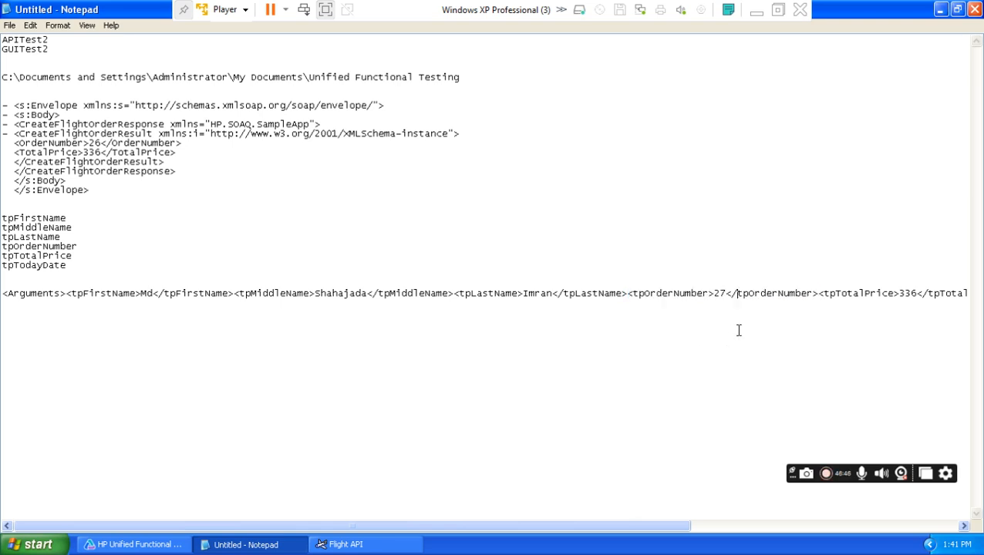
pyautogui.moveTo(816, 293); pyautogui.dragTo(629, 294)
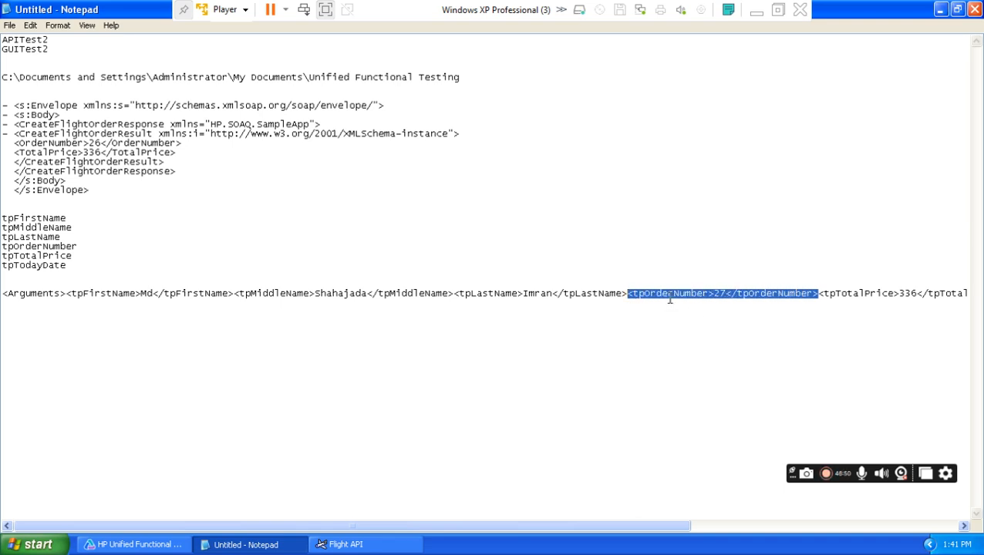
pyautogui.moveTo(729, 294); pyautogui.dragTo(711, 294)
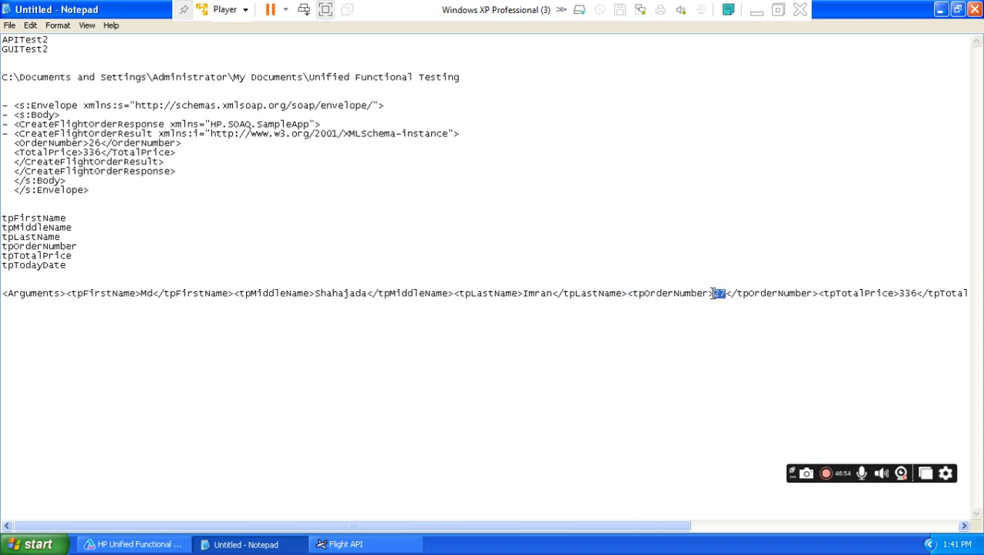
pyautogui.click(820, 293)
pyautogui.moveTo(2, 293); pyautogui.dragTo(176, 296)
pyautogui.click(269, 301)
# - Switch to the Word outline and format item 13, about printing the returned value, in green bold text
pyautogui.click(757, 13)
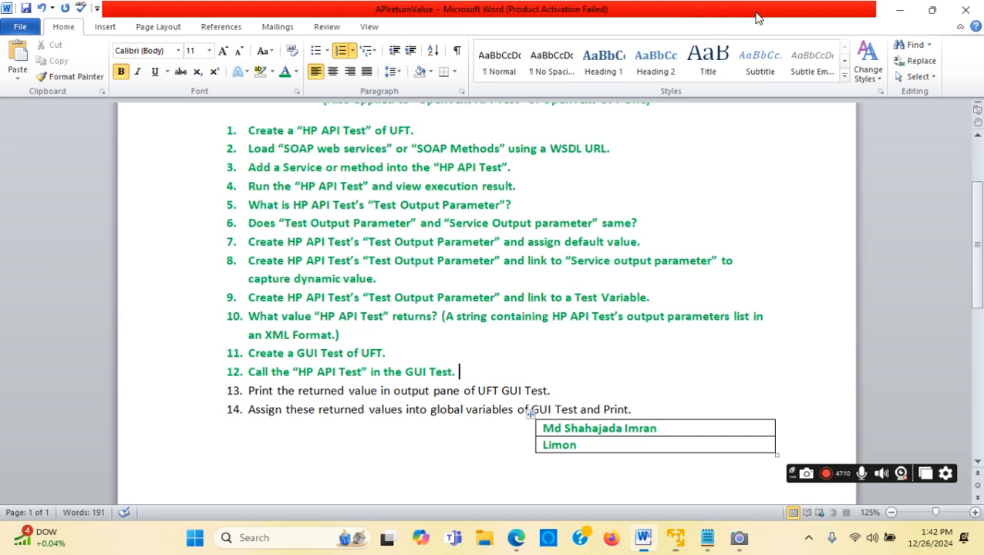
pyautogui.moveTo(563, 391); pyautogui.dragTo(247, 391)
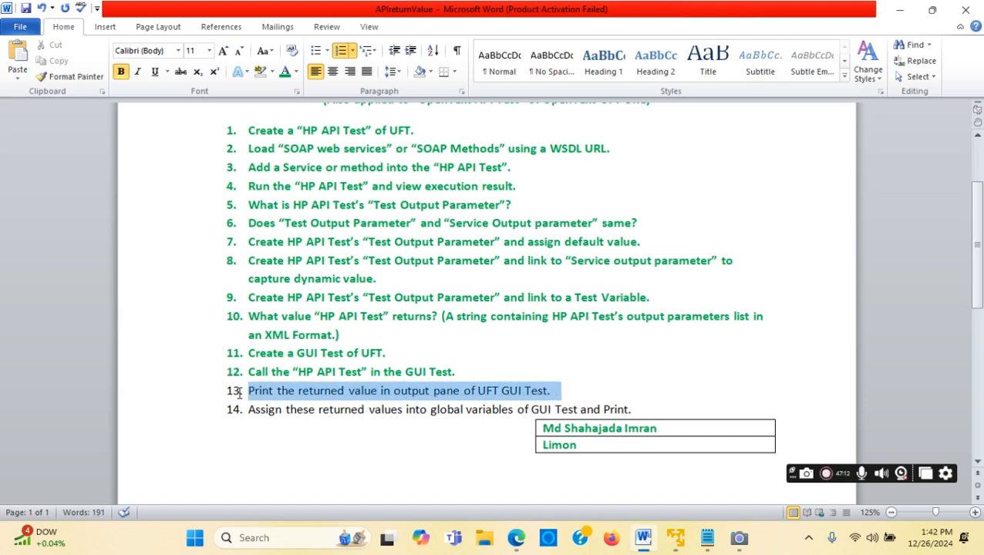
pyautogui.click(284, 71)
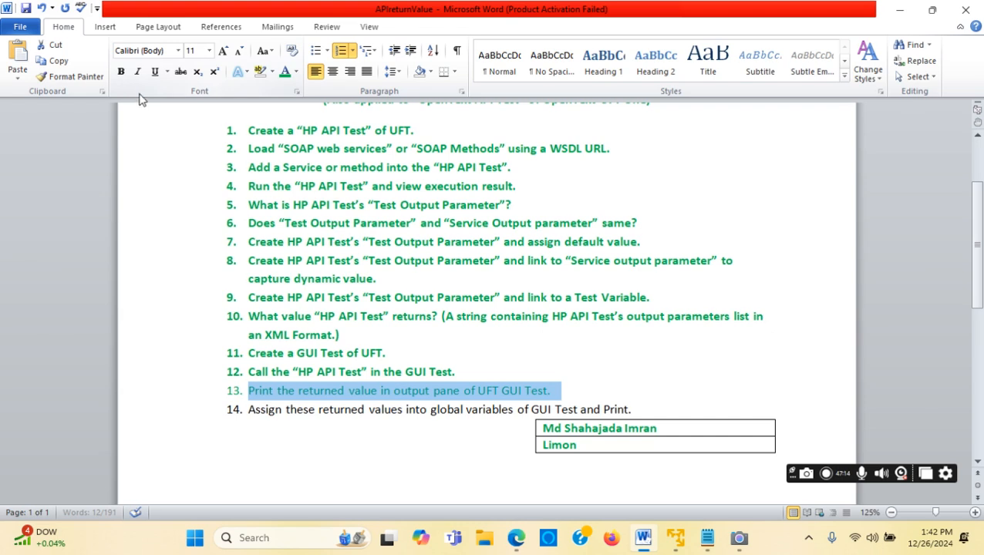
pyautogui.click(120, 71)
pyautogui.click(409, 461)
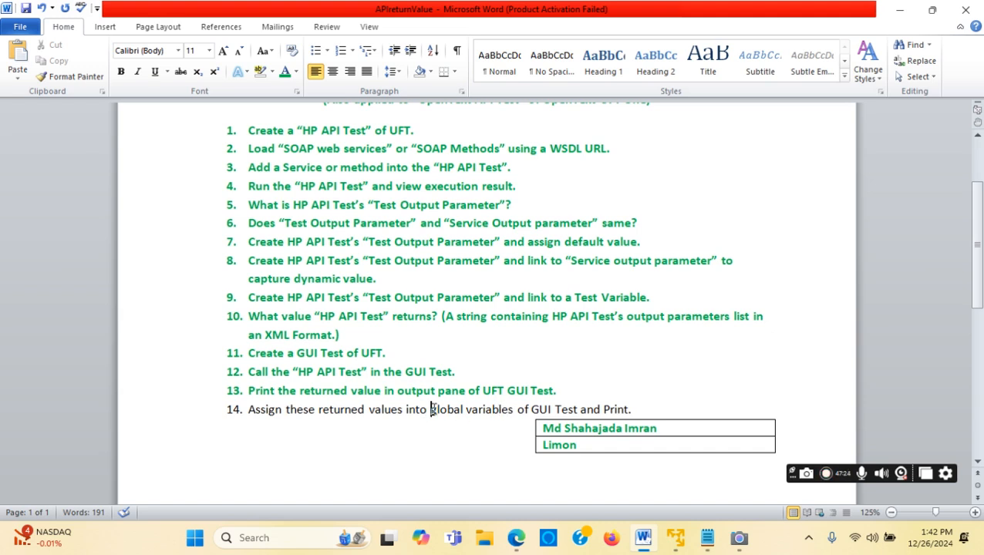
# - Read outline item 14 about assigning returned values to global variables, and review the XML string in Notepad and UFT before returning to Word
pyautogui.moveTo(430, 409); pyautogui.dragTo(499, 411)
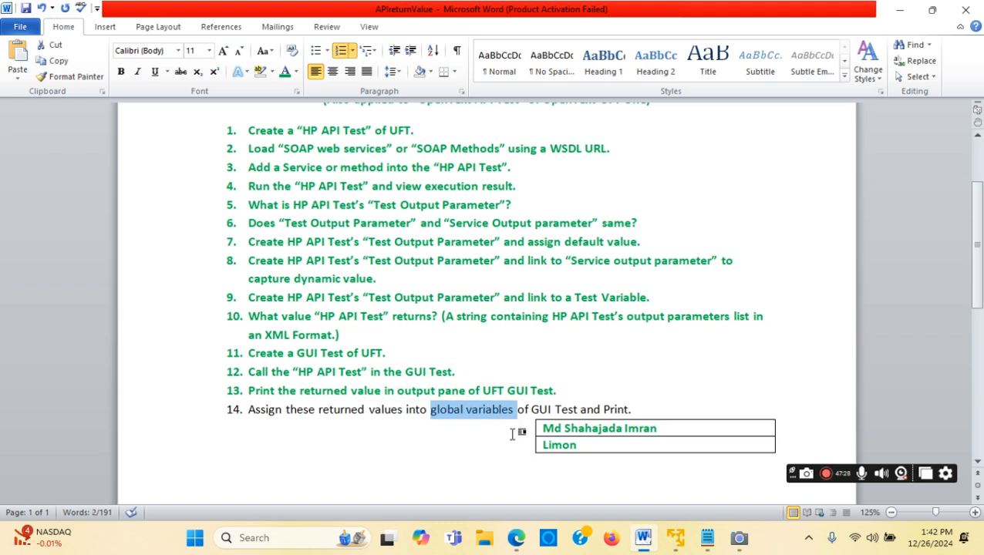
pyautogui.click(511, 433)
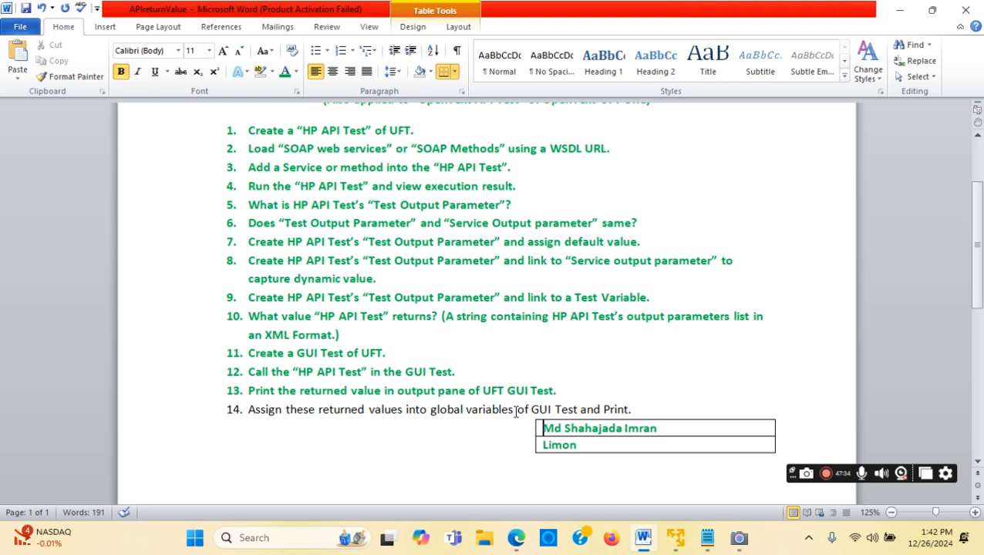
pyautogui.moveTo(430, 411); pyautogui.dragTo(576, 405)
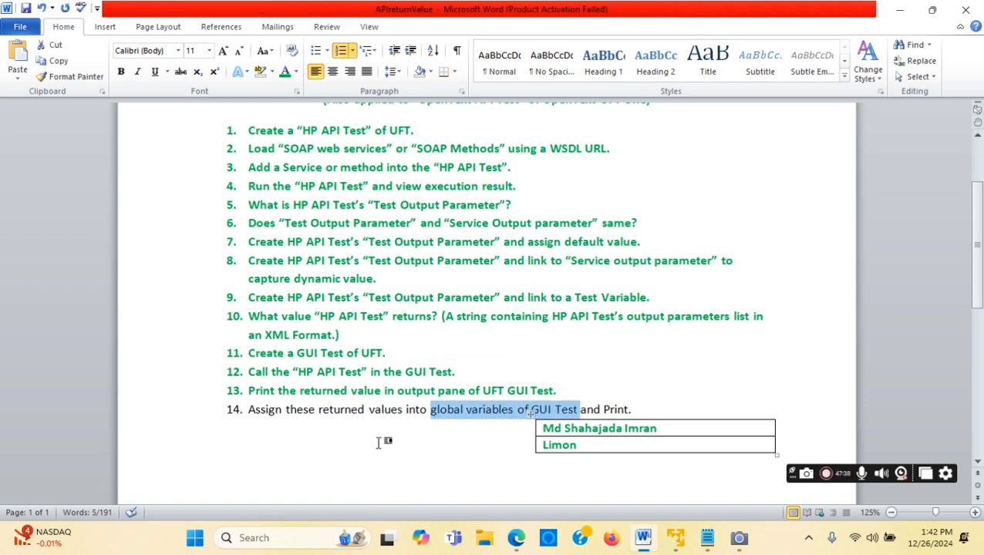
pyautogui.click(677, 539)
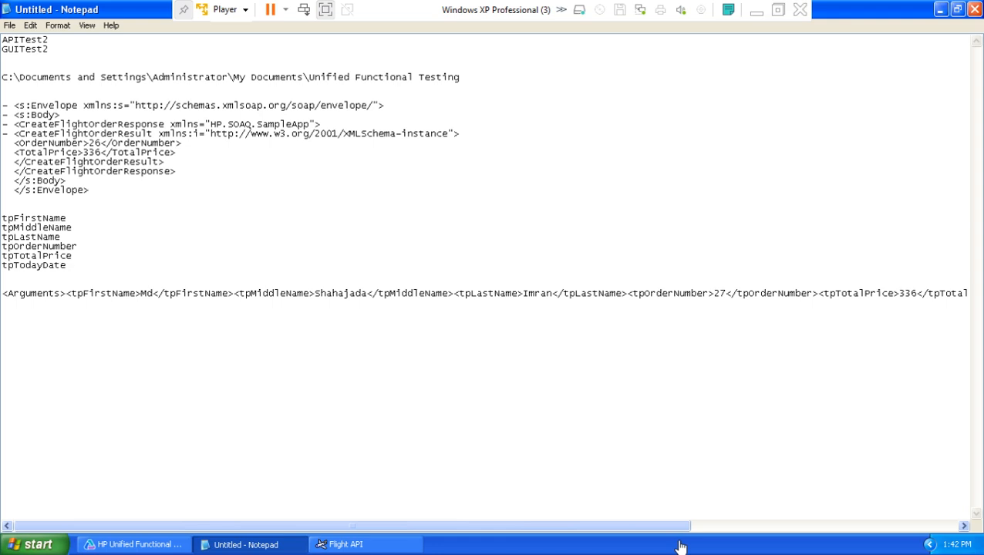
pyautogui.moveTo(512, 530); pyautogui.dragTo(363, 529)
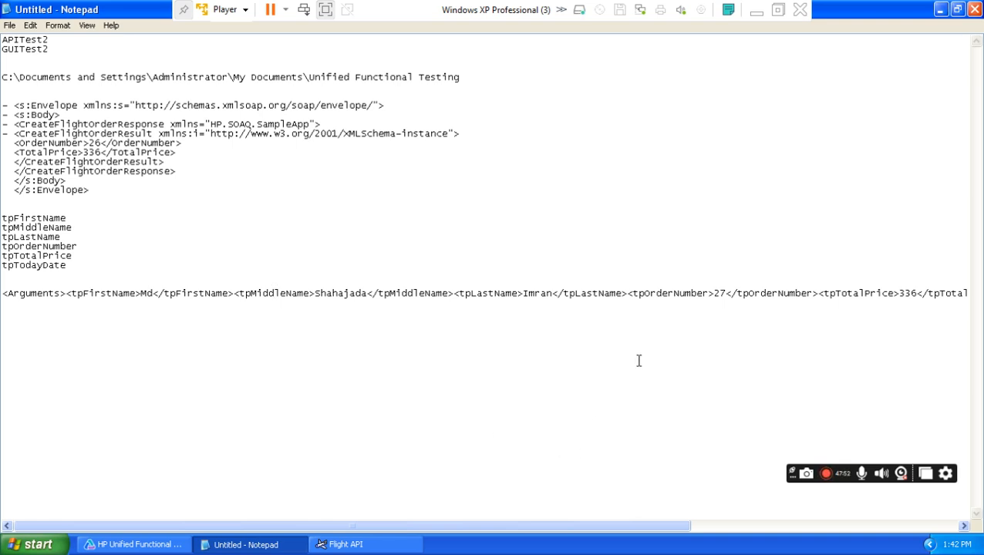
pyautogui.click(940, 11)
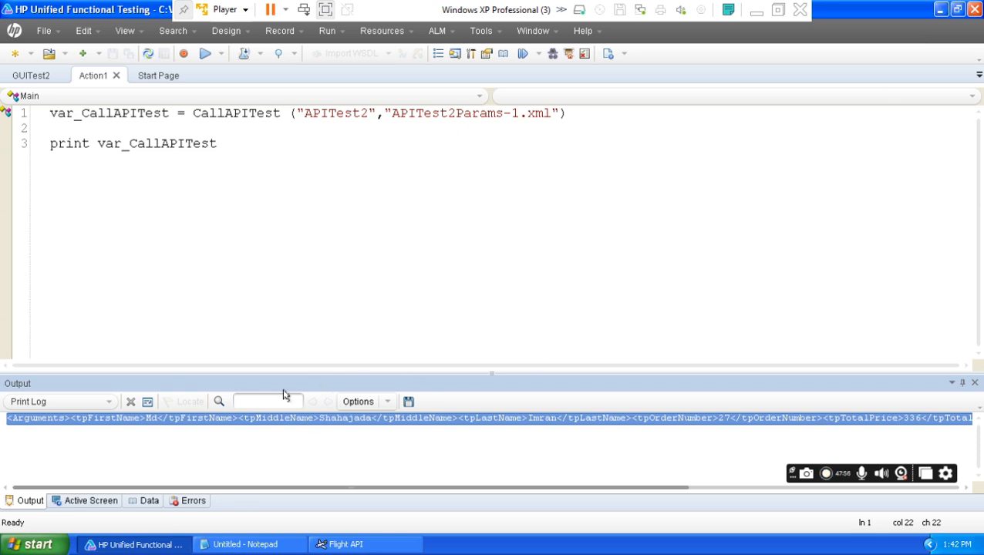
pyautogui.click(756, 11)
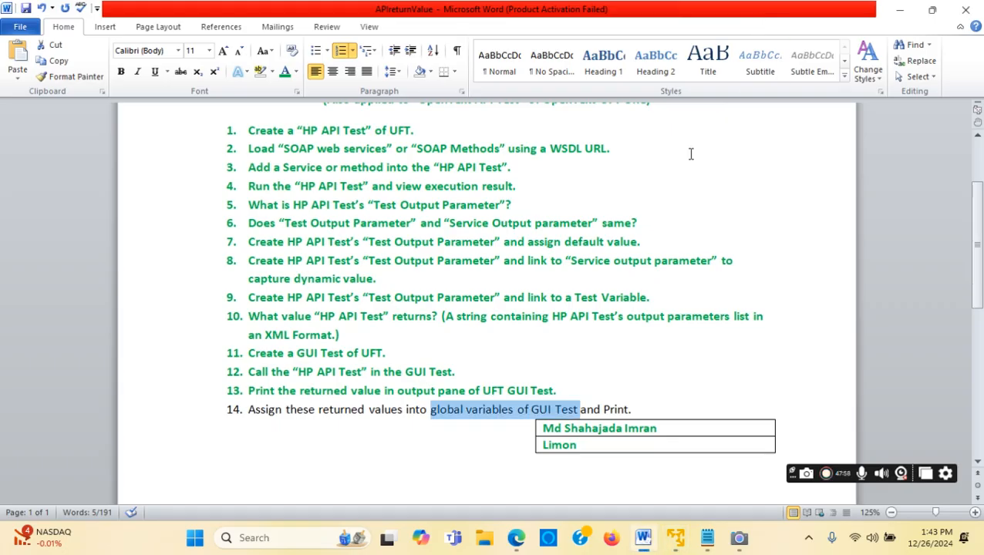
pyautogui.click(623, 368)
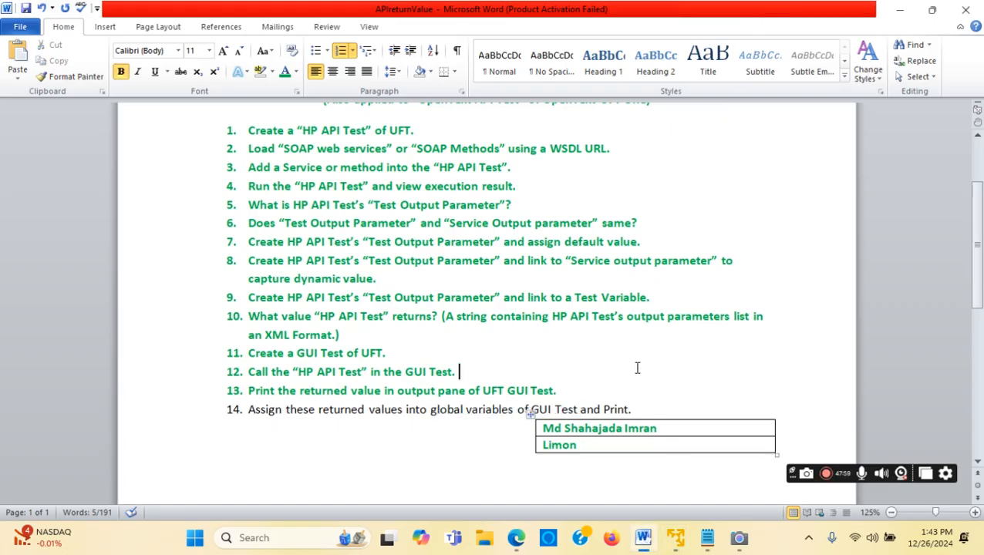
# - Switch to the Edge browser and search the web for "github" in a new tab
pyautogui.click(517, 538)
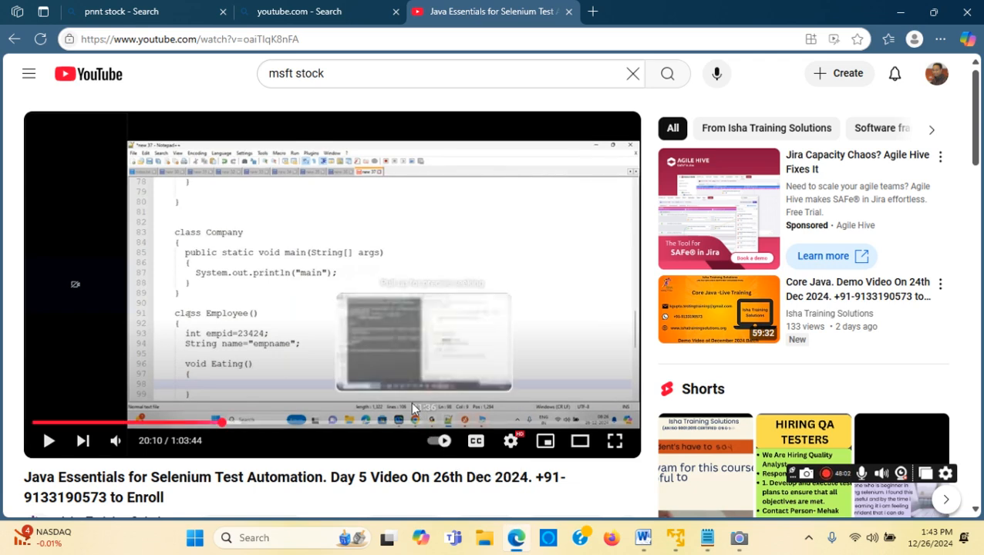
pyautogui.click(593, 12)
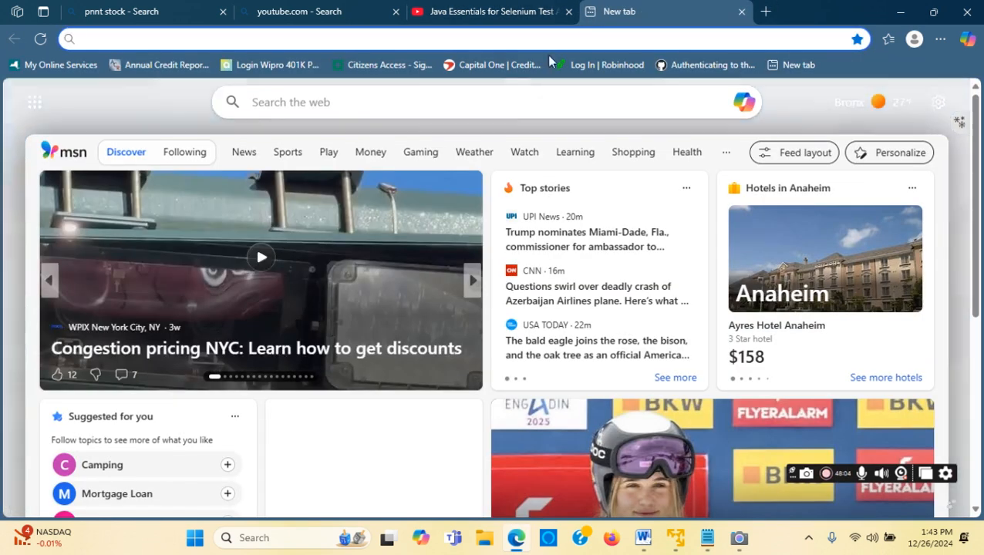
pyautogui.click(375, 107)
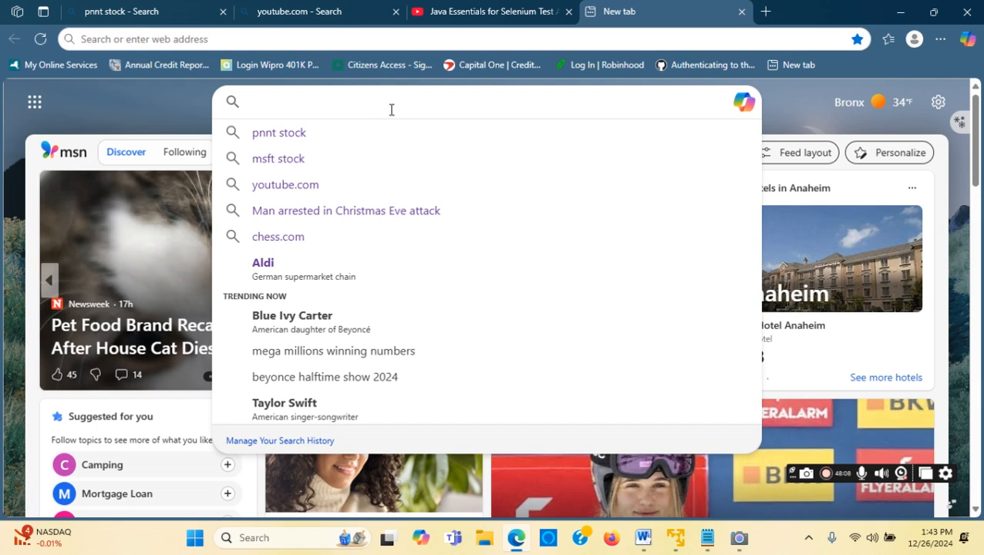
pyautogui.write('gith')
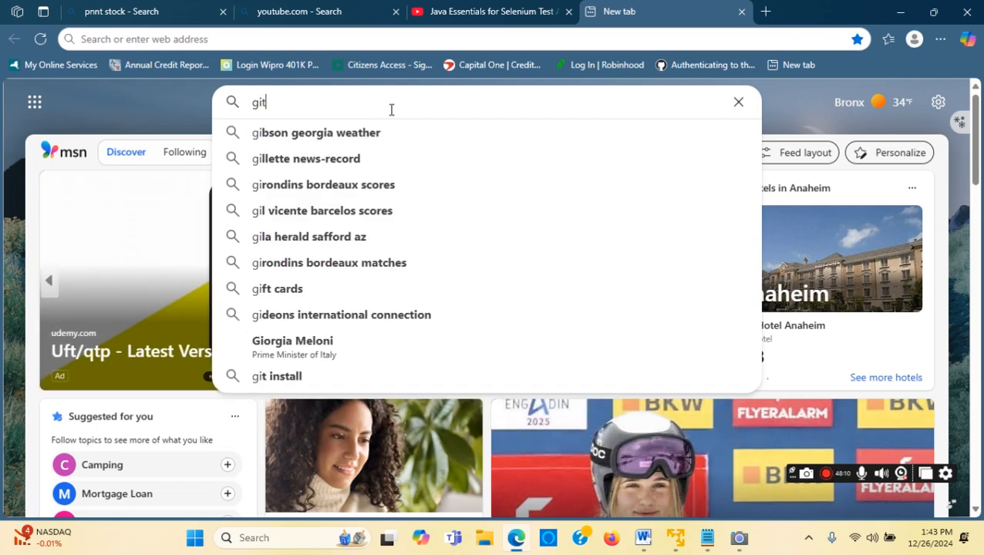
pyautogui.write('a')
pyautogui.press('BackSpace')
pyautogui.write('ub')
pyautogui.press('Return')
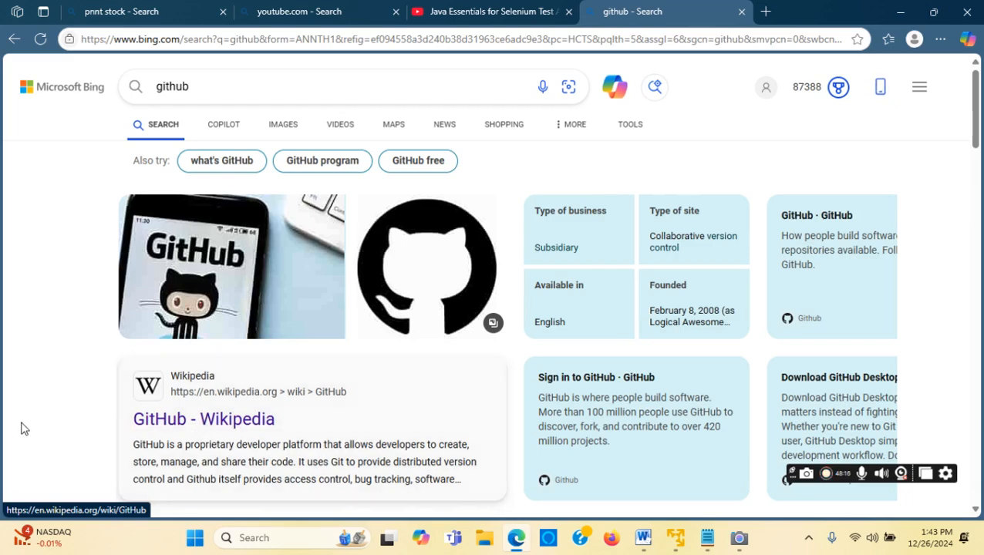
# - Open the GitHub site from the search results and search it for the function author's full name
pyautogui.scroll(-3, 31, 421)
pyautogui.scroll(-2, 38, 417)
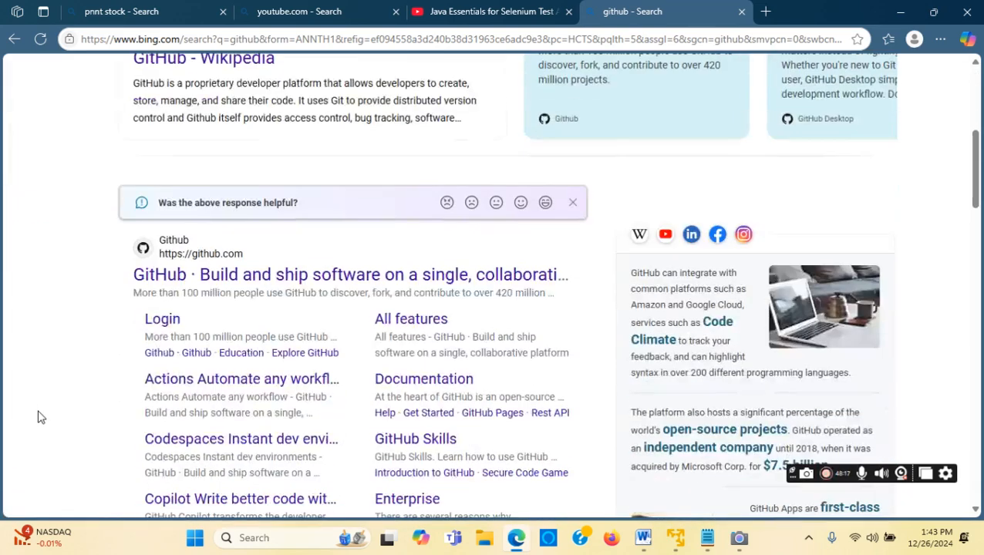
pyautogui.click(270, 280)
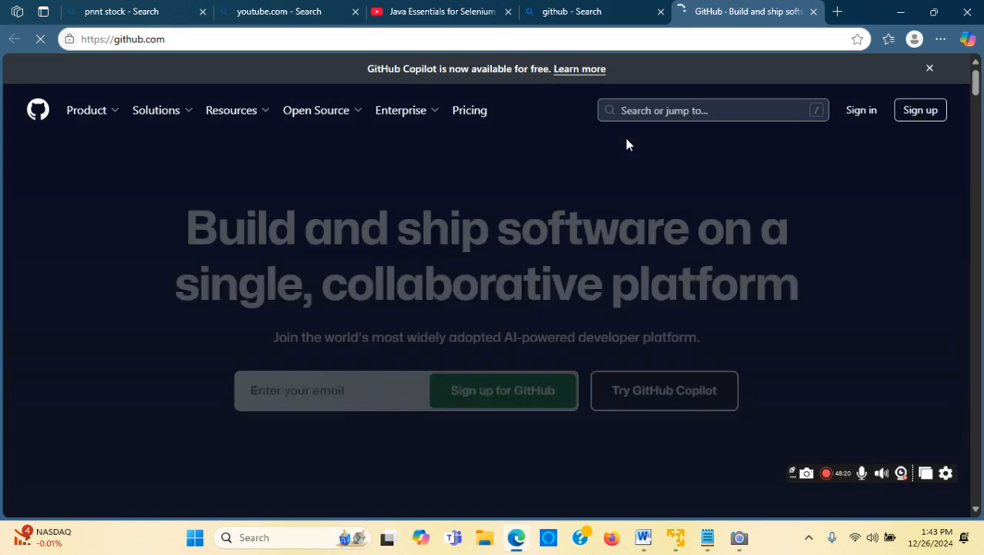
pyautogui.click(671, 111)
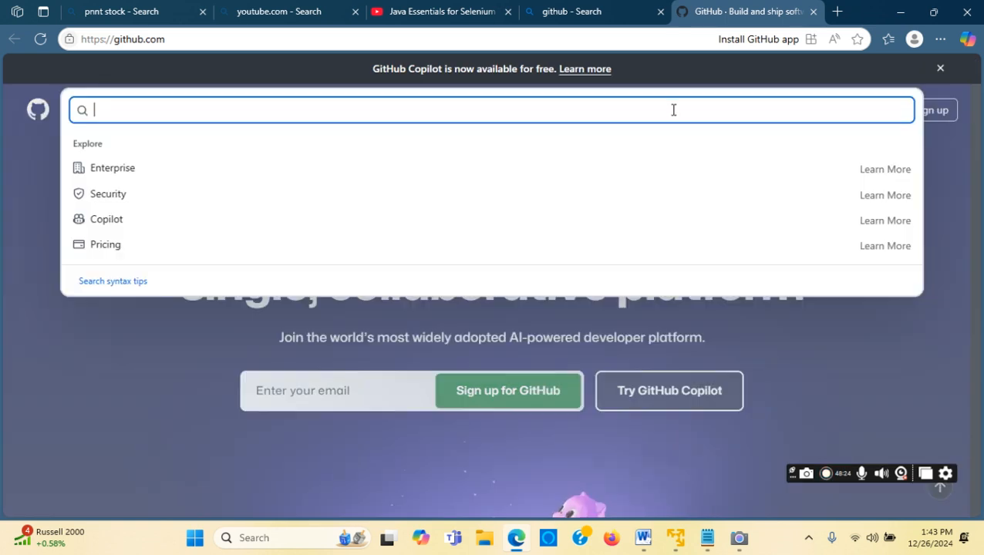
pyautogui.write('md shahajada ')
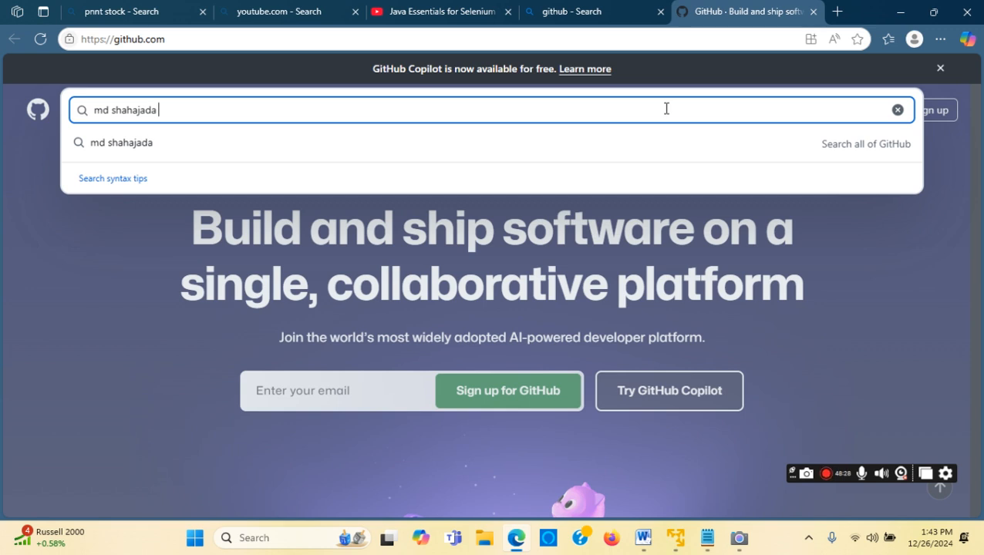
pyautogui.write('imran')
pyautogui.press('Return')
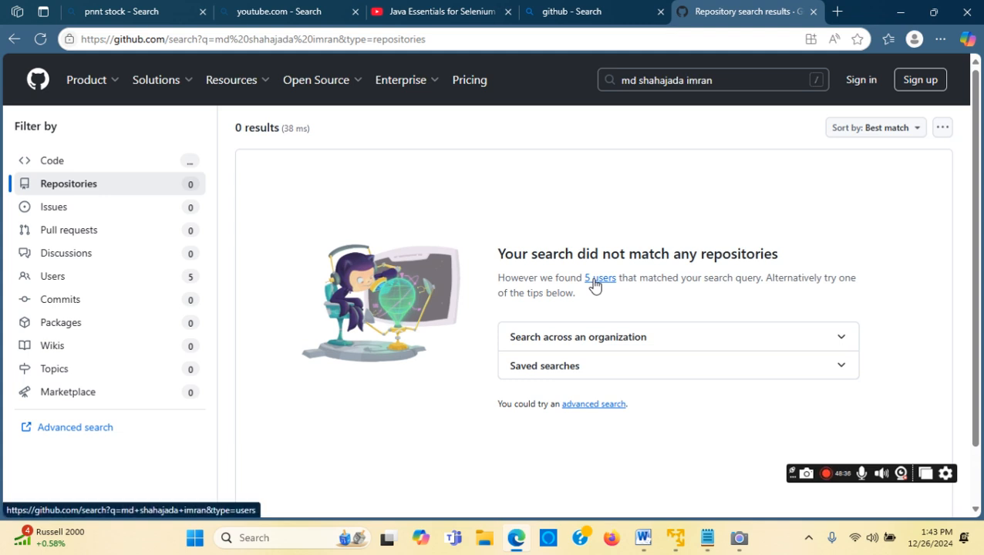
# - Open the third matching user's profile and open UFT_FunctionLibrary.vbs in that user's UFT repository
pyautogui.click(599, 280)
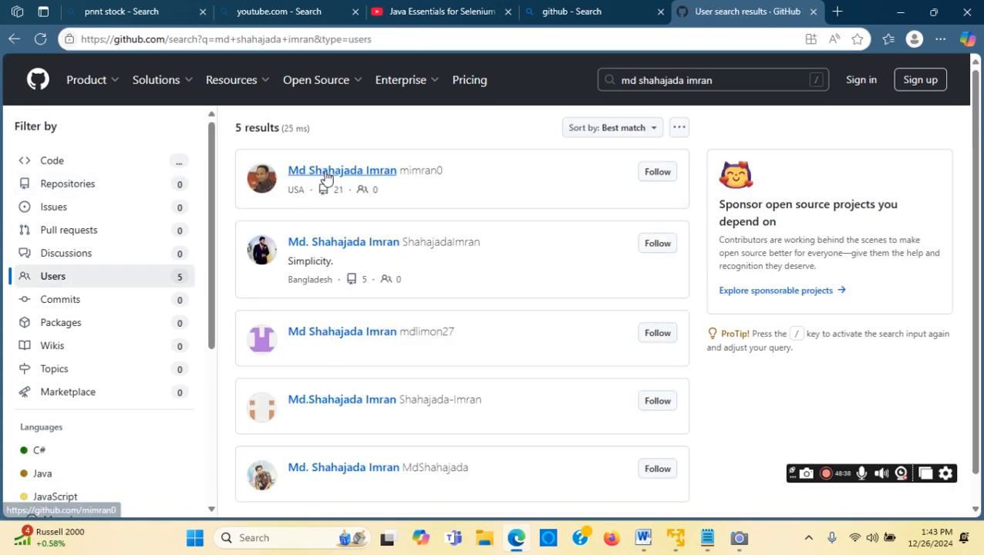
pyautogui.click(345, 334)
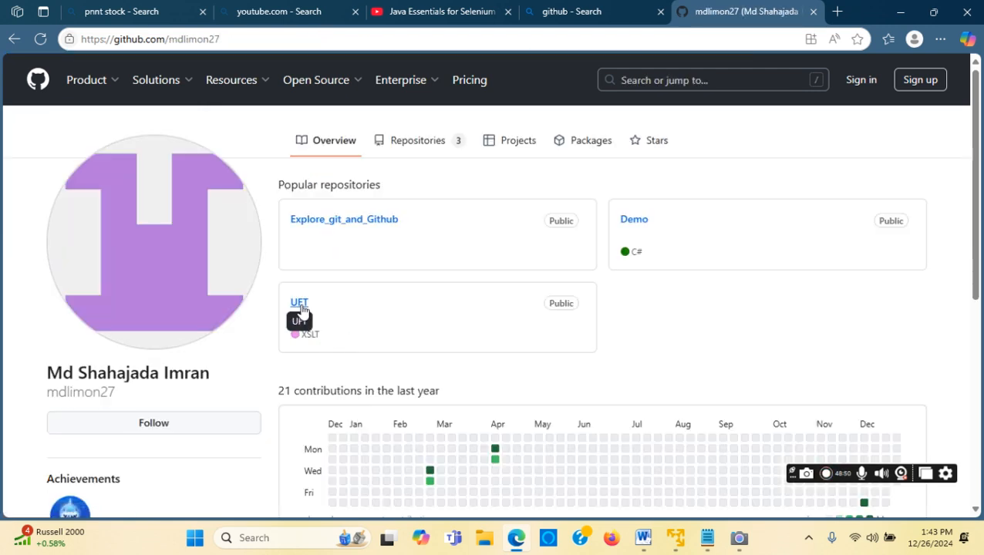
pyautogui.click(299, 306)
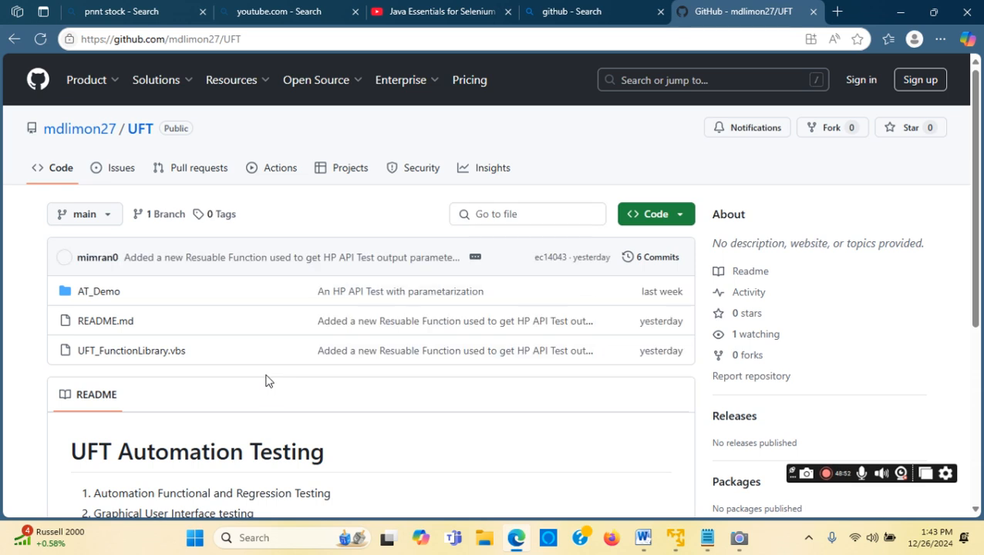
pyautogui.click(139, 350)
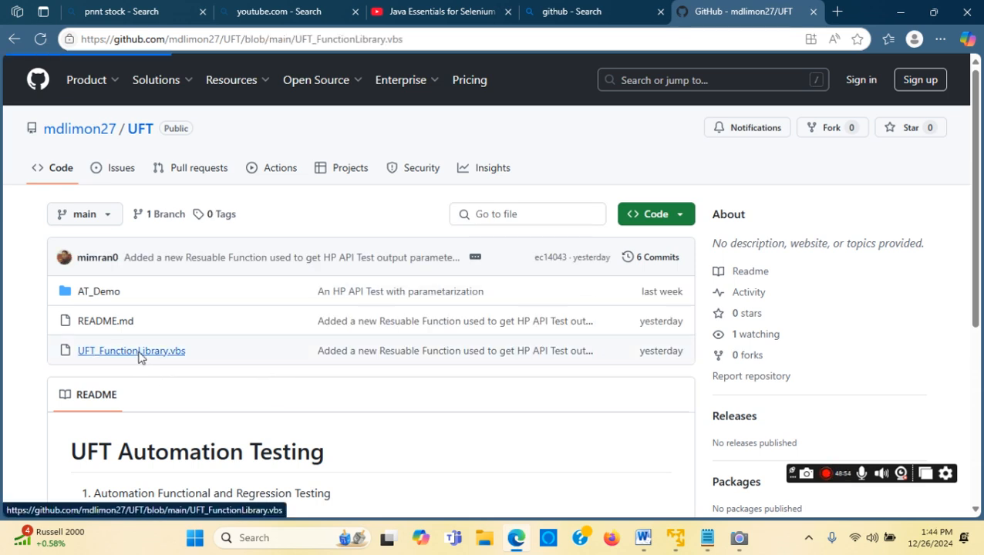
# - Copy lines 41 to 63 of UFT_FunctionLibrary.vbs, from the Inputs comment through the end of fnGetAPITestParameterValue
pyautogui.scroll(-3, 622, 374)
pyautogui.scroll(-8, 623, 374)
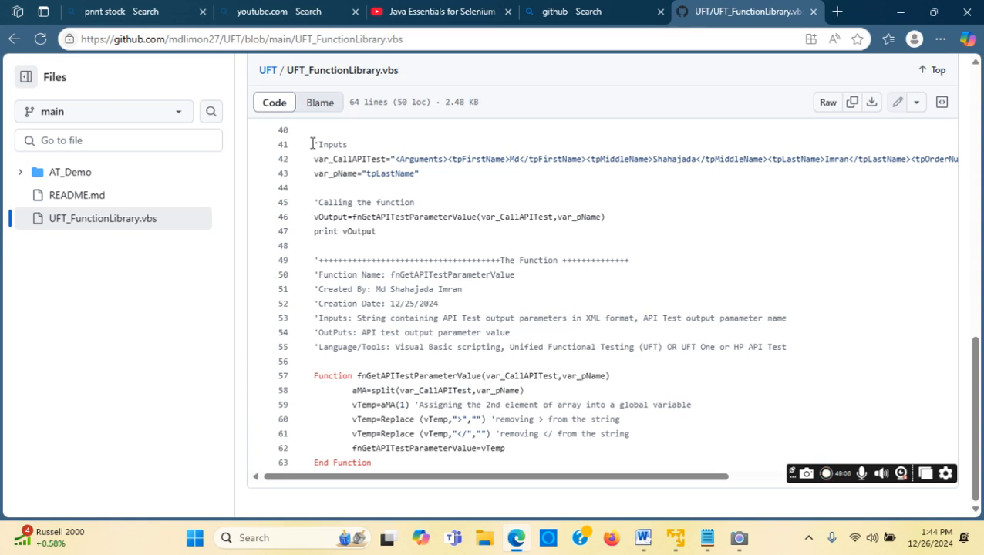
pyautogui.moveTo(316, 147); pyautogui.dragTo(391, 468)
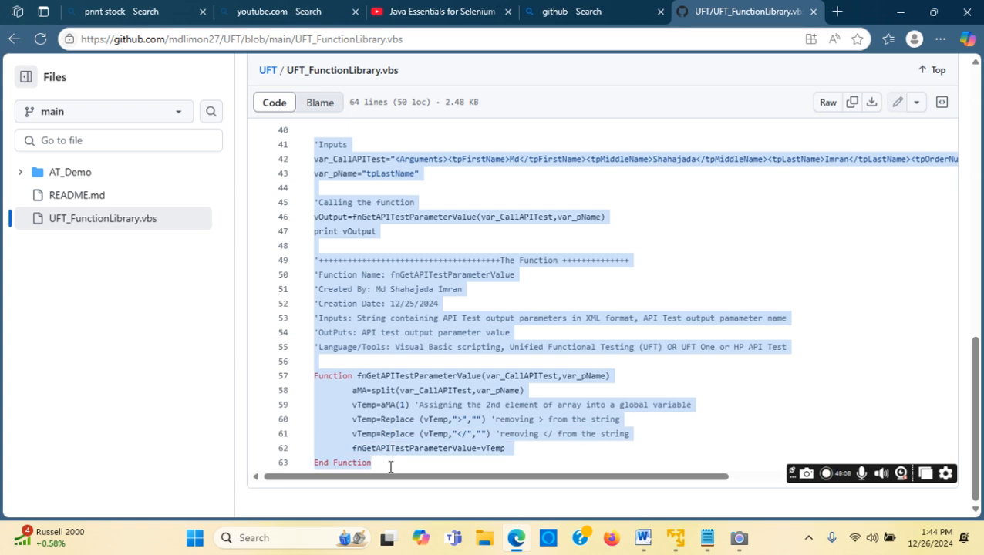
pyautogui.rightClick(427, 310)
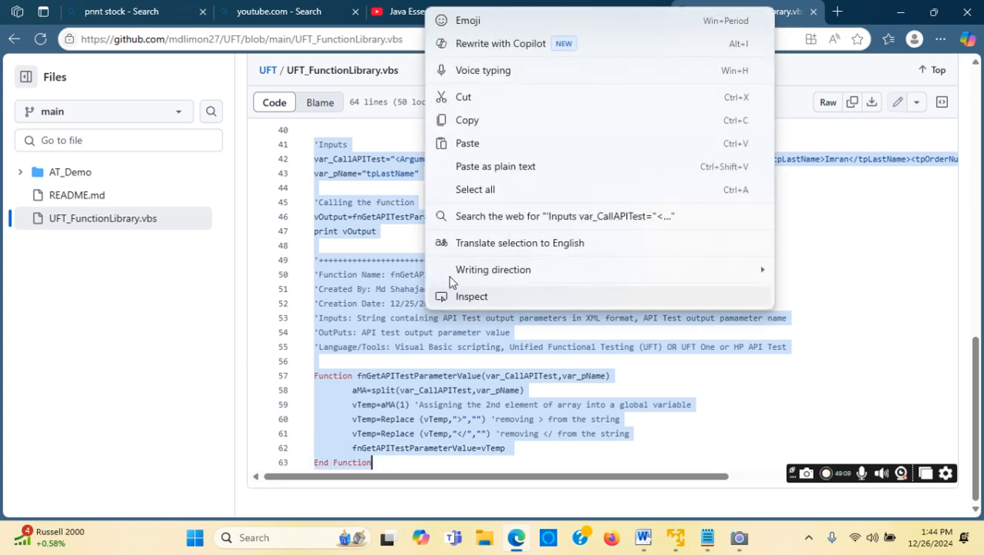
pyautogui.click(477, 121)
# - Switch to UFT and paste the copied code at line 9 of Action1, leaving blank lines below the print statement
pyautogui.click(674, 537)
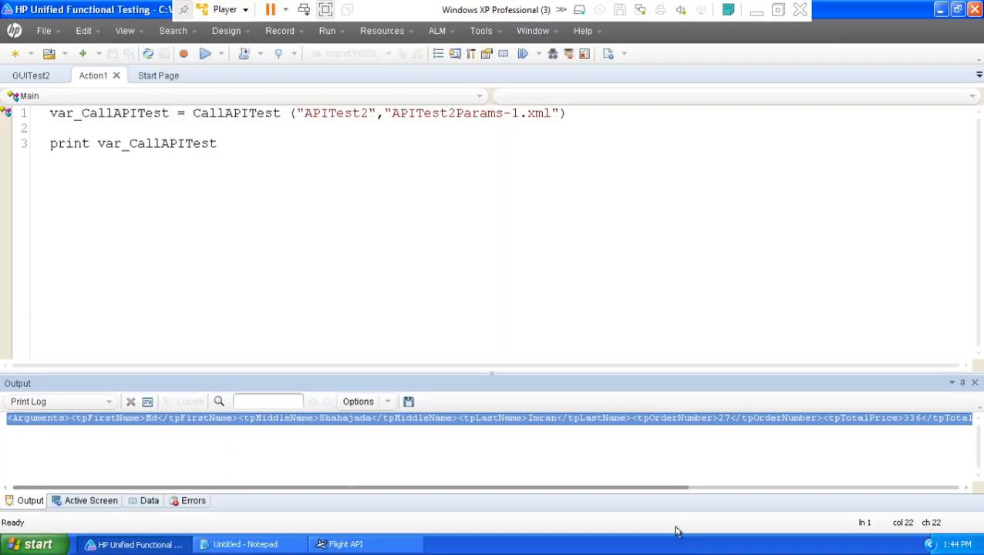
pyautogui.click(278, 159)
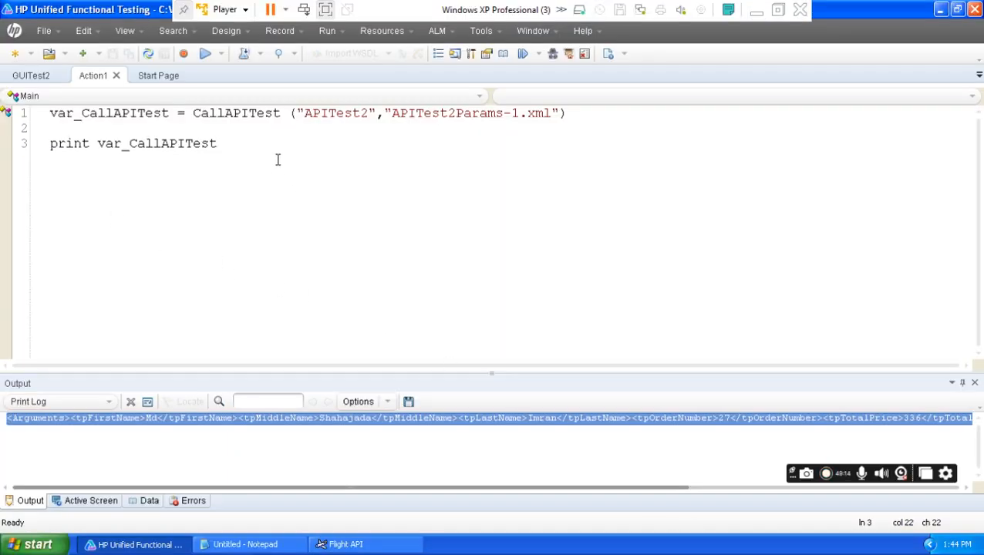
pyautogui.press('Return')
pyautogui.press('Return')
pyautogui.press('Return')
pyautogui.press('Return')
pyautogui.press('Return')
pyautogui.press('Return')
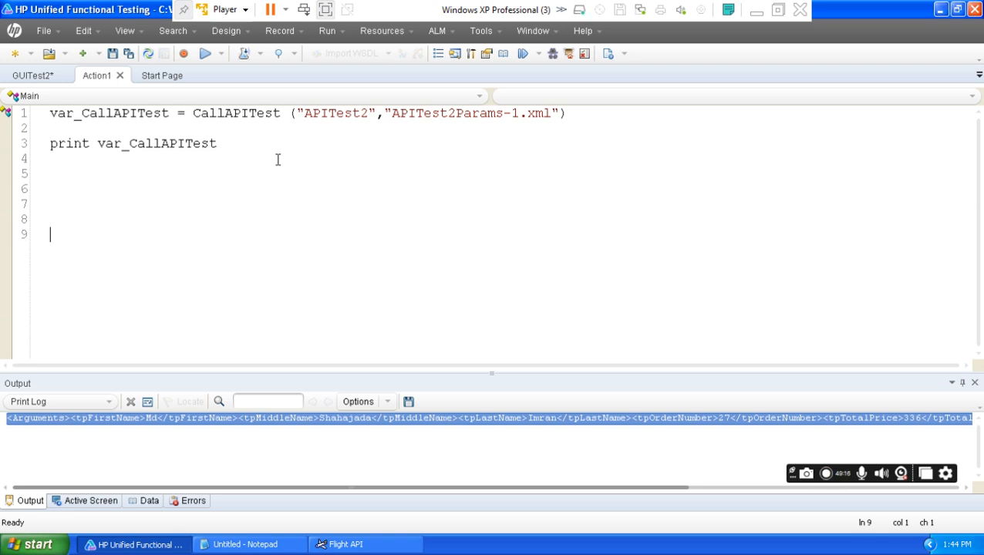
pyautogui.hotkey('ctrl', 'v')
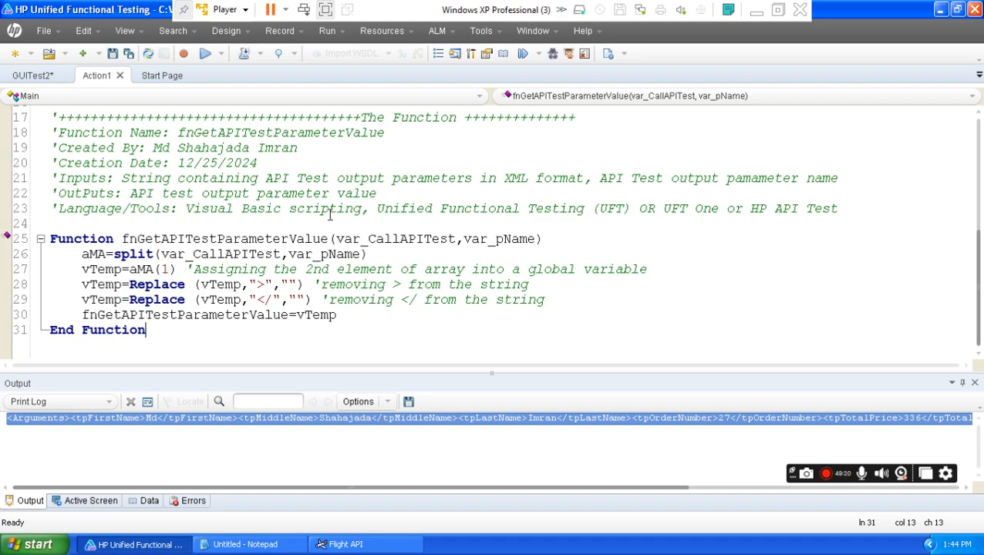
# - Compare var_CallAPITest in line 1 with the pasted Inputs block, and remove one blank line below the print statement
pyautogui.scroll(5, 329, 215)
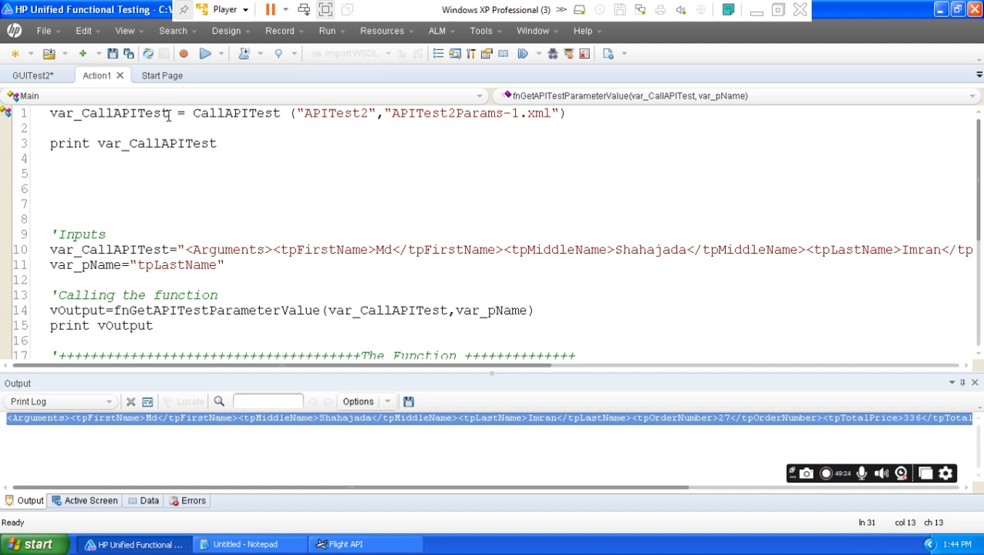
pyautogui.moveTo(167, 113); pyautogui.dragTo(50, 114)
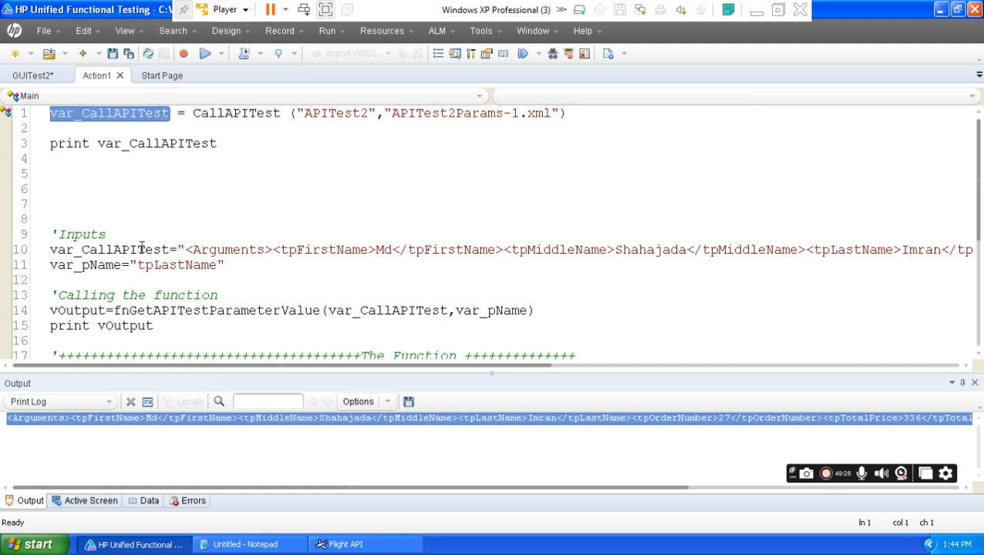
pyautogui.moveTo(170, 250); pyautogui.dragTo(53, 249)
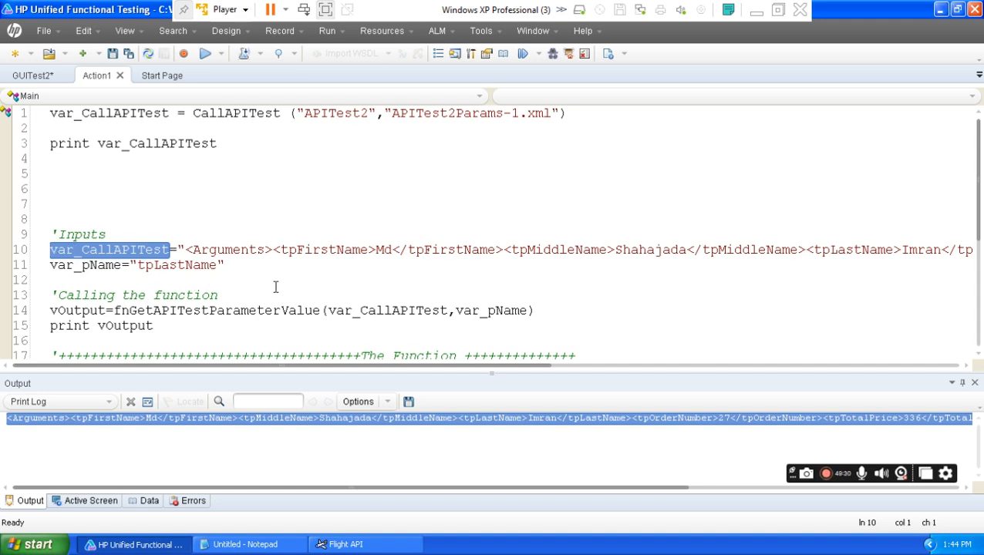
pyautogui.scroll(-2, 277, 287)
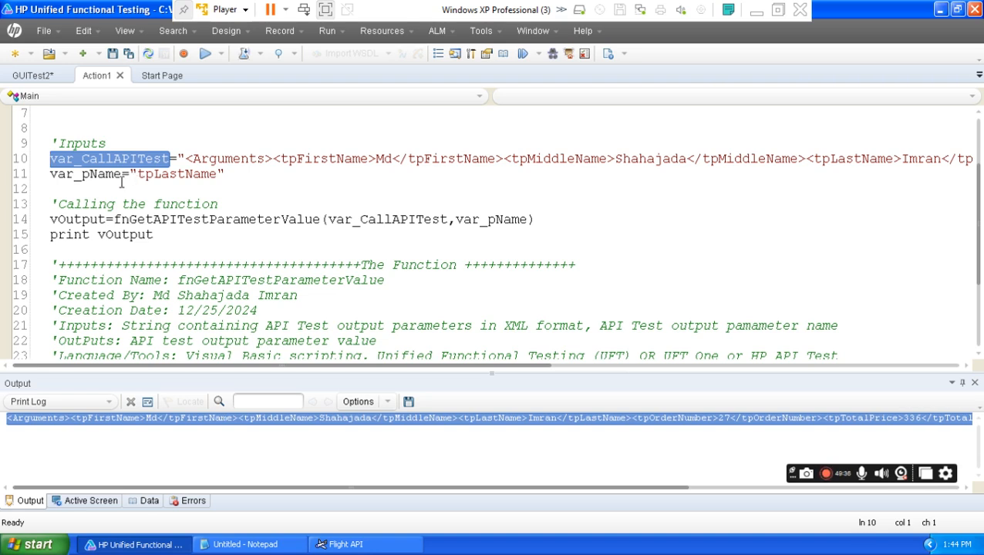
pyautogui.scroll(2, 244, 235)
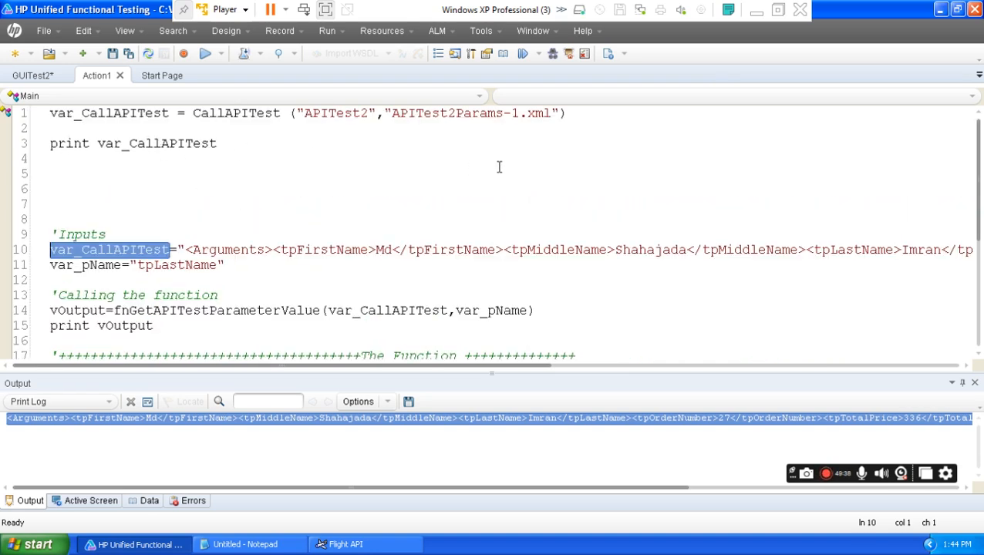
pyautogui.click(244, 141)
pyautogui.press('Delete')
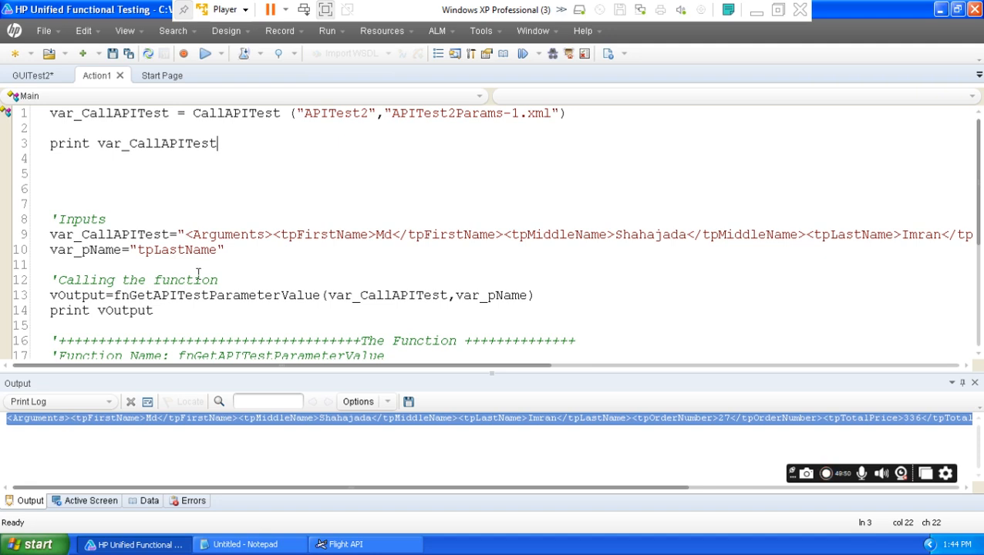
# - Examine the fnGetAPITestParameterValue function body and its var_CallAPITest and var_pName parameters
pyautogui.scroll(-6, 321, 325)
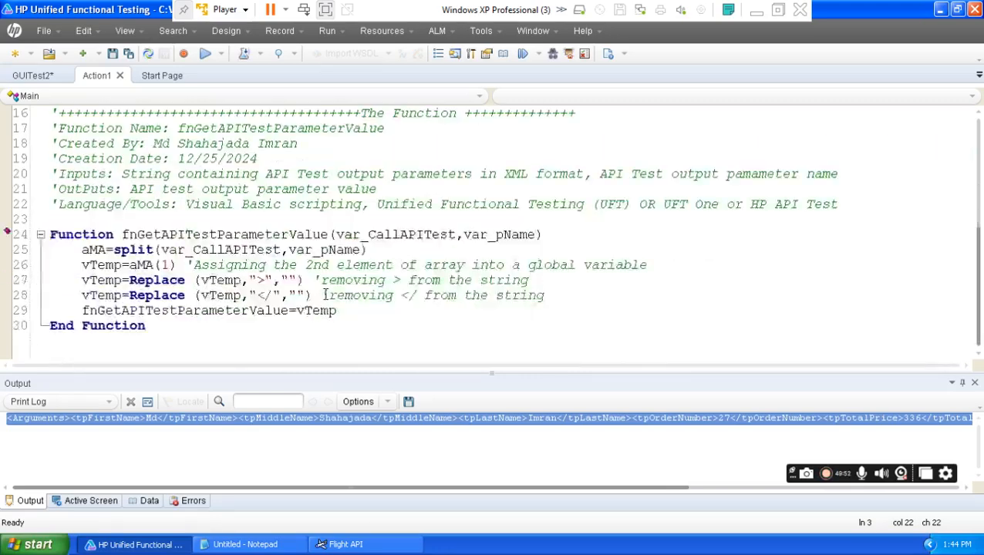
pyautogui.moveTo(51, 189); pyautogui.dragTo(145, 282)
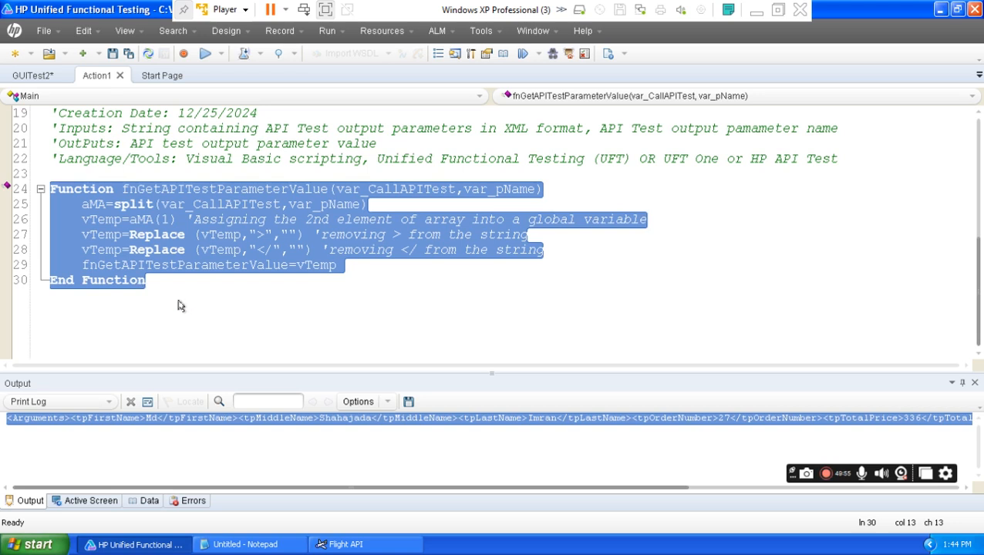
pyautogui.click(222, 286)
pyautogui.moveTo(338, 189); pyautogui.dragTo(456, 189)
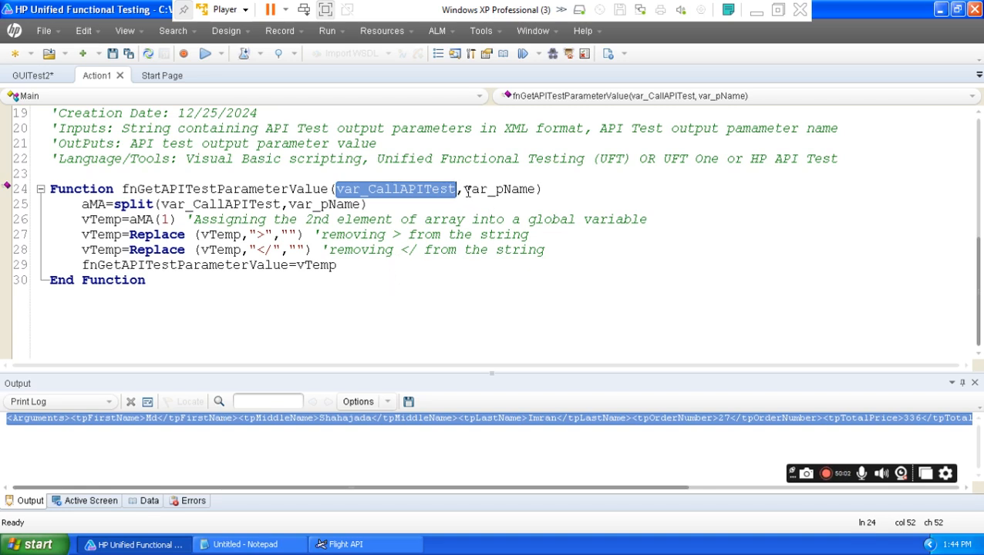
pyautogui.moveTo(465, 189); pyautogui.dragTo(536, 189)
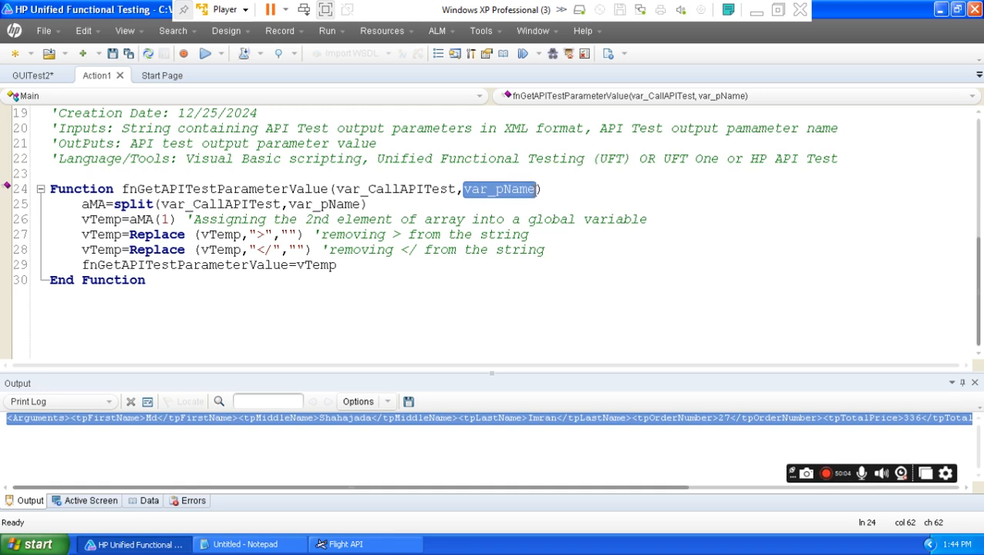
# - Review the output parameter names listed in Notepad and return to UFT
pyautogui.click(248, 544)
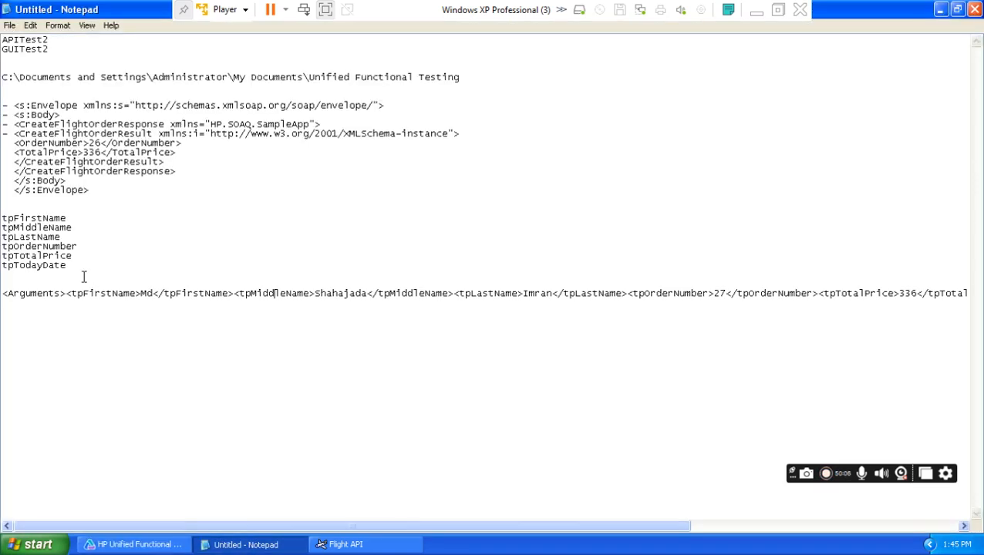
pyautogui.moveTo(68, 217); pyautogui.dragTo(47, 239)
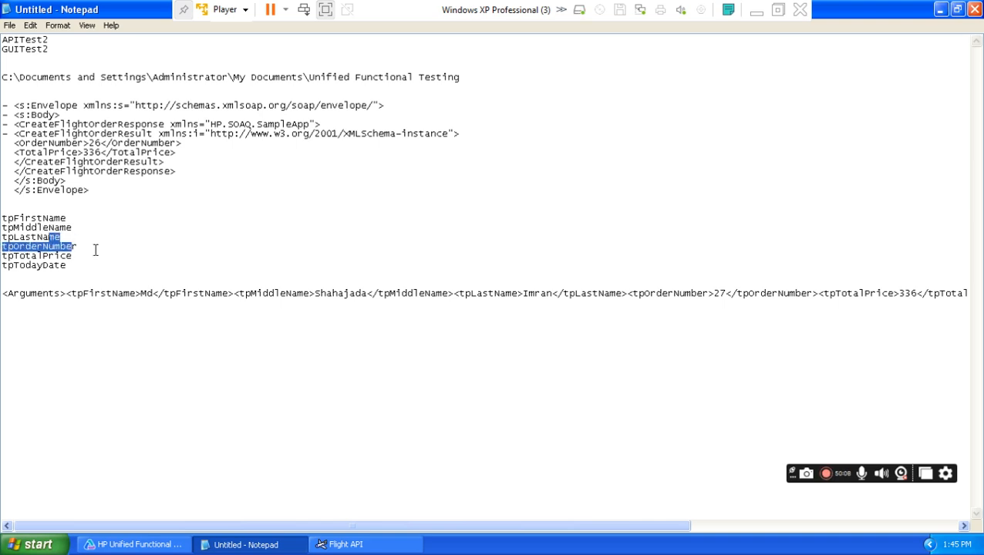
pyautogui.click(145, 545)
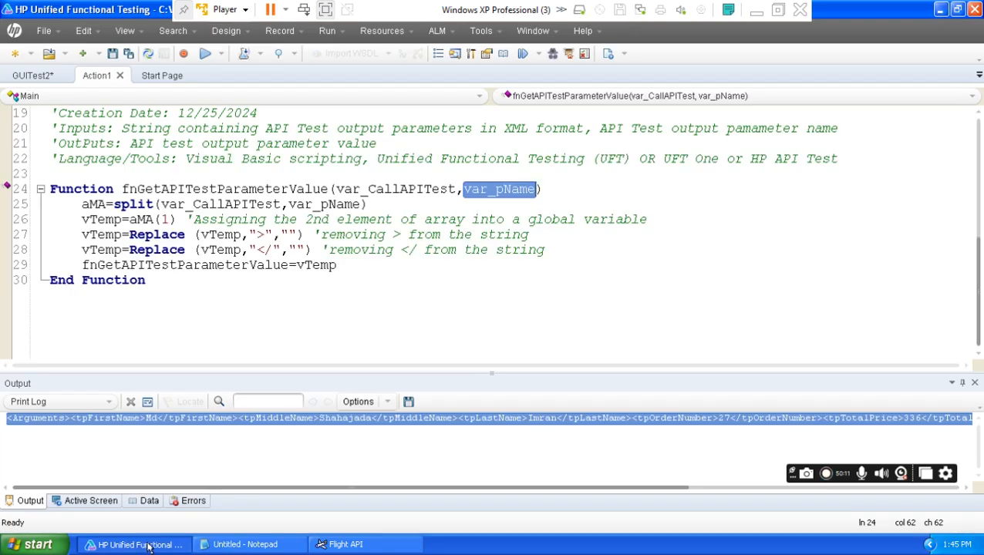
# - Review the function signature again, checking the XML string argument and the parameter name argument
pyautogui.click(201, 304)
pyautogui.moveTo(123, 188); pyautogui.dragTo(458, 190)
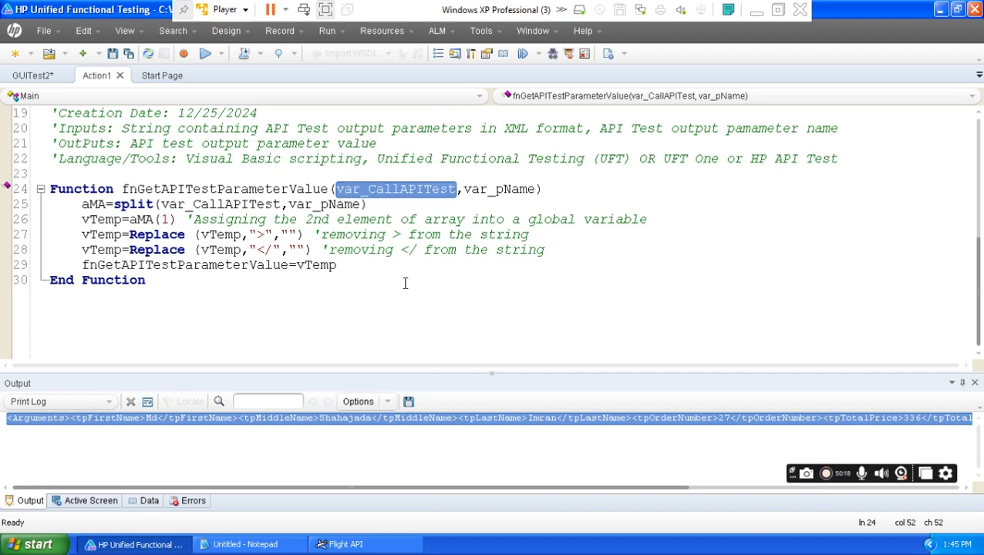
pyautogui.click(478, 203)
pyautogui.click(468, 189)
pyautogui.moveTo(468, 189); pyautogui.dragTo(529, 189)
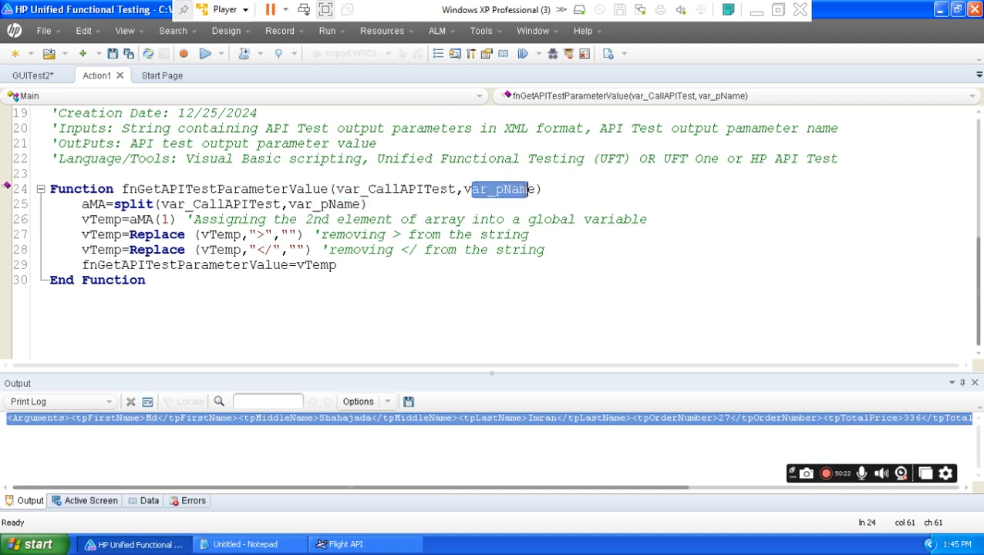
pyautogui.click(474, 205)
pyautogui.moveTo(463, 189); pyautogui.dragTo(530, 189)
# - Comment out the pasted sample inputs, function call and print vOutput in lines 8 to 14 of Action1
pyautogui.scroll(2, 292, 286)
pyautogui.scroll(3, 292, 286)
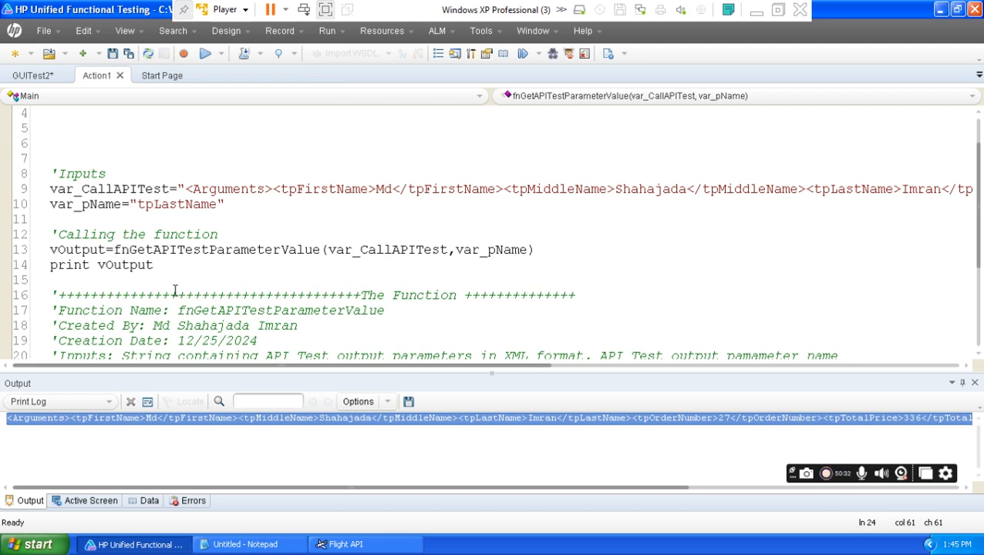
pyautogui.scroll(1, 229, 280)
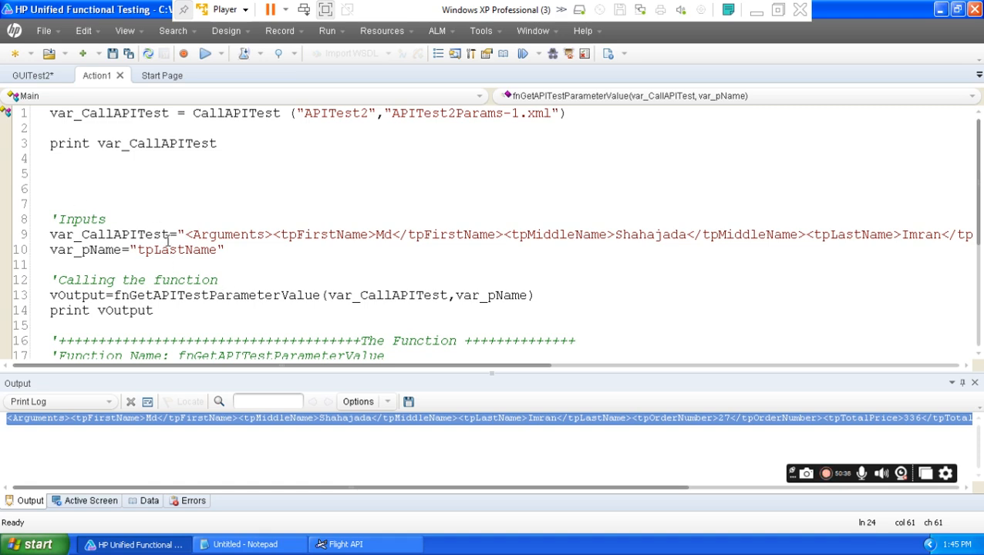
pyautogui.moveTo(157, 311); pyautogui.dragTo(48, 223)
pyautogui.hotkey('ctrl', 'm')
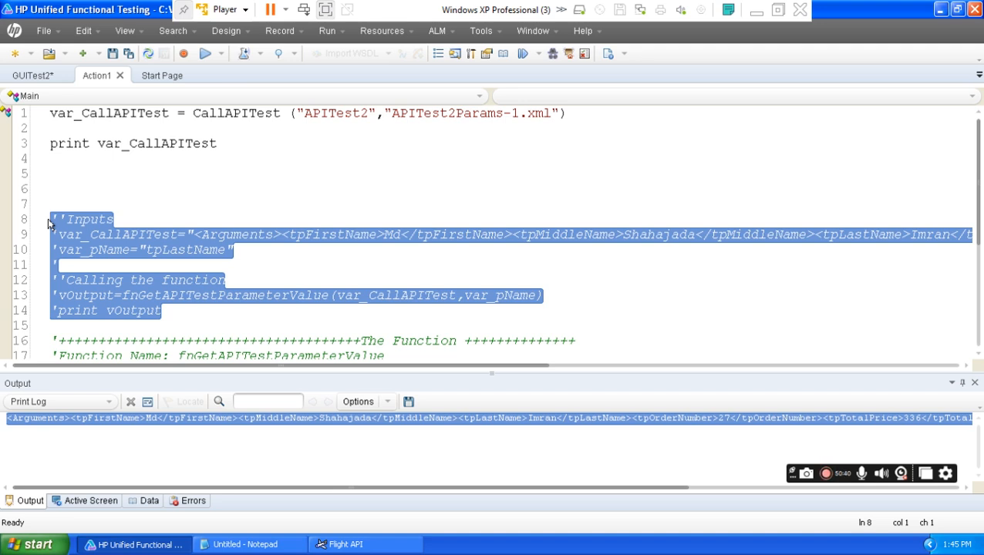
pyautogui.click(278, 182)
pyautogui.scroll(-3, 257, 237)
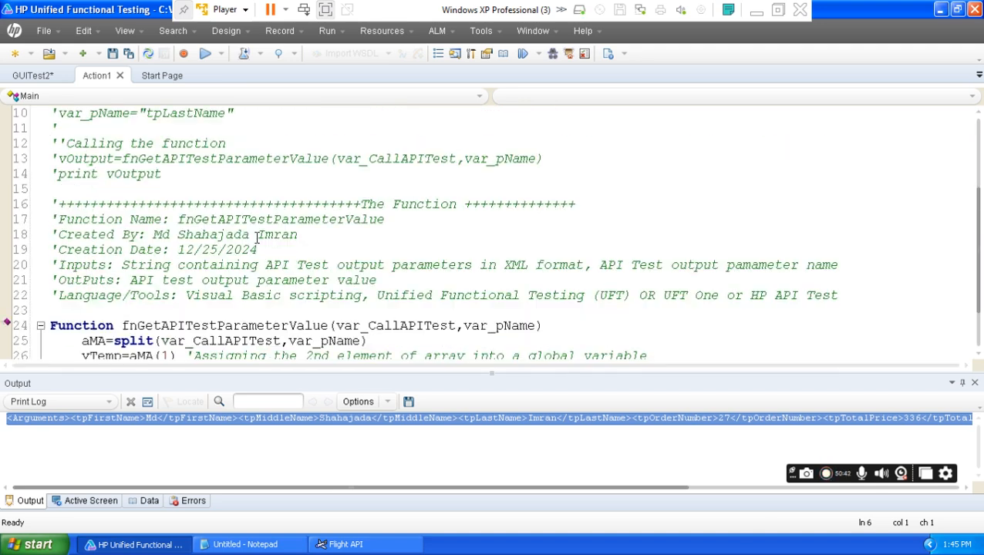
# - Copy fnGetAPITestParameterValue(var_CallAPITest,var_pName) from the function definition to line 5 and check its first argument against the line 1 variable
pyautogui.moveTo(120, 325); pyautogui.dragTo(550, 331)
pyautogui.hotkey('ctrl', 'c')
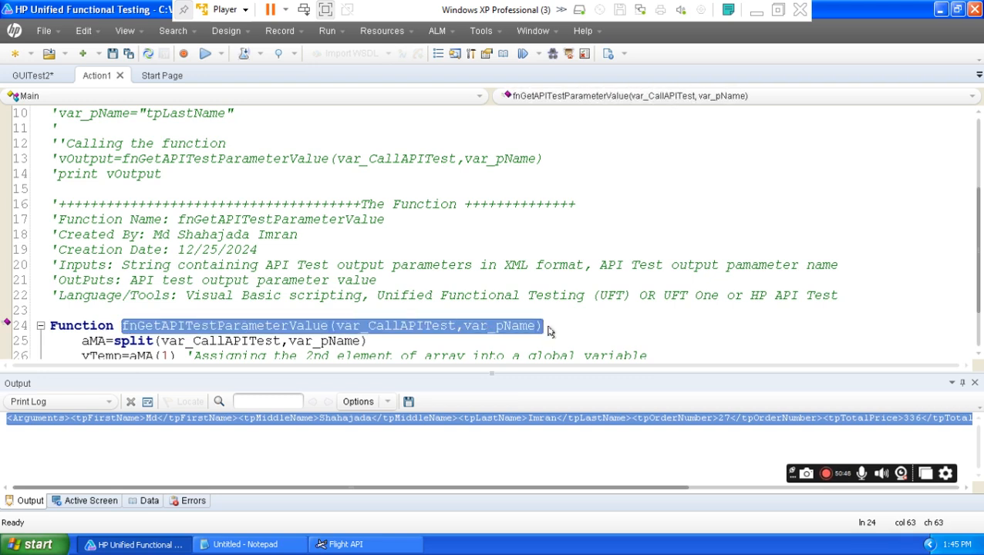
pyautogui.scroll(3, 287, 230)
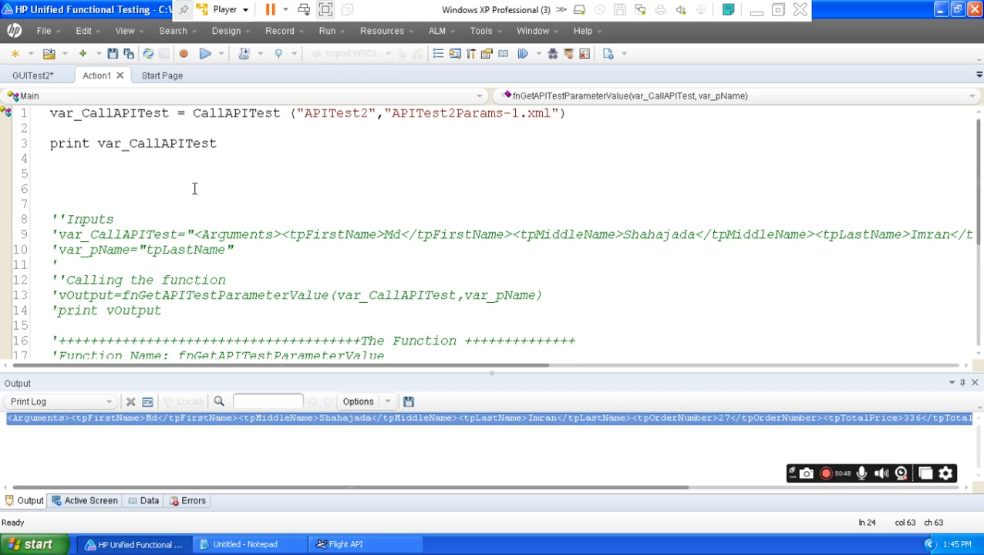
pyautogui.click(123, 172)
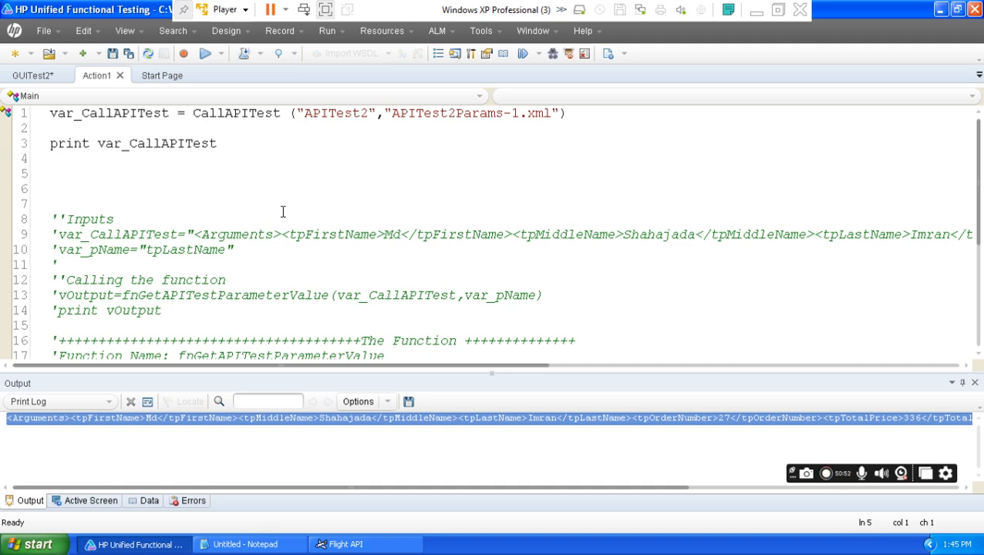
pyautogui.hotkey('ctrl', 'v')
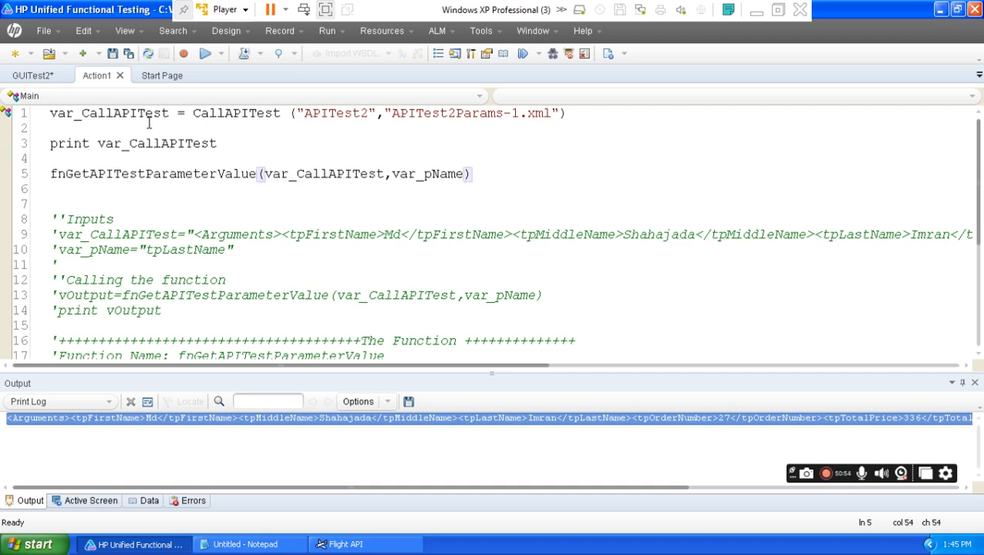
pyautogui.moveTo(170, 113); pyautogui.dragTo(50, 113)
pyautogui.moveTo(384, 174); pyautogui.dragTo(269, 176)
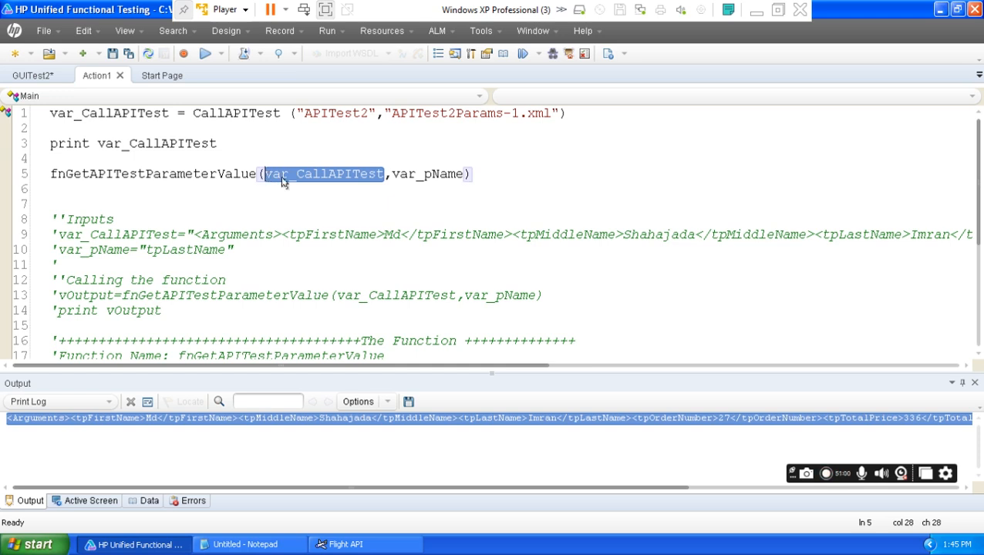
pyautogui.moveTo(50, 113); pyautogui.dragTo(172, 113)
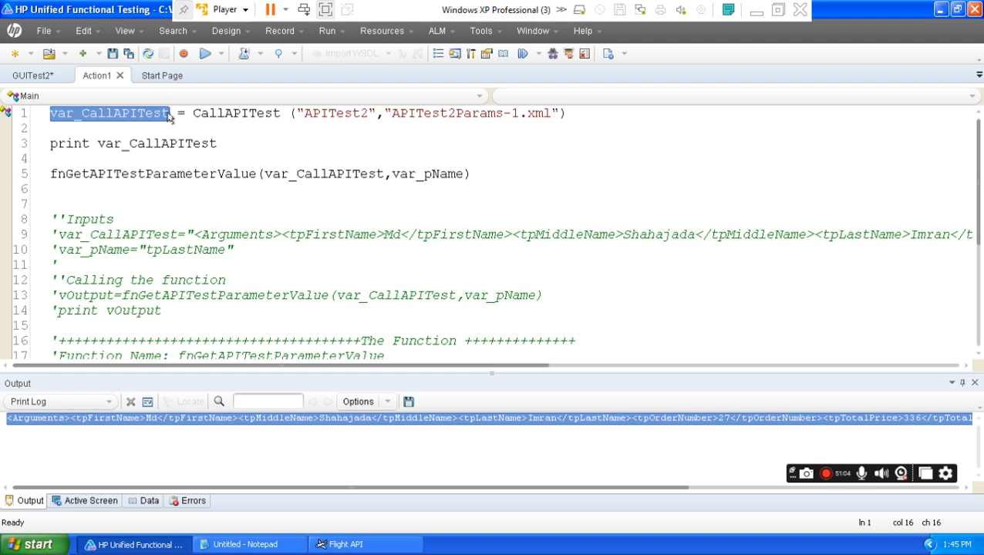
pyautogui.moveTo(265, 174); pyautogui.dragTo(383, 176)
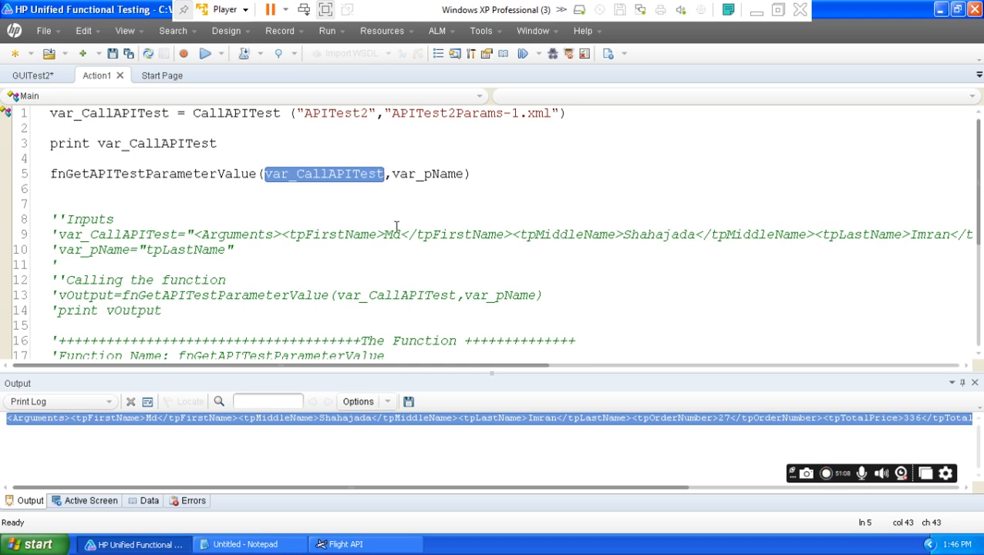
pyautogui.click(396, 185)
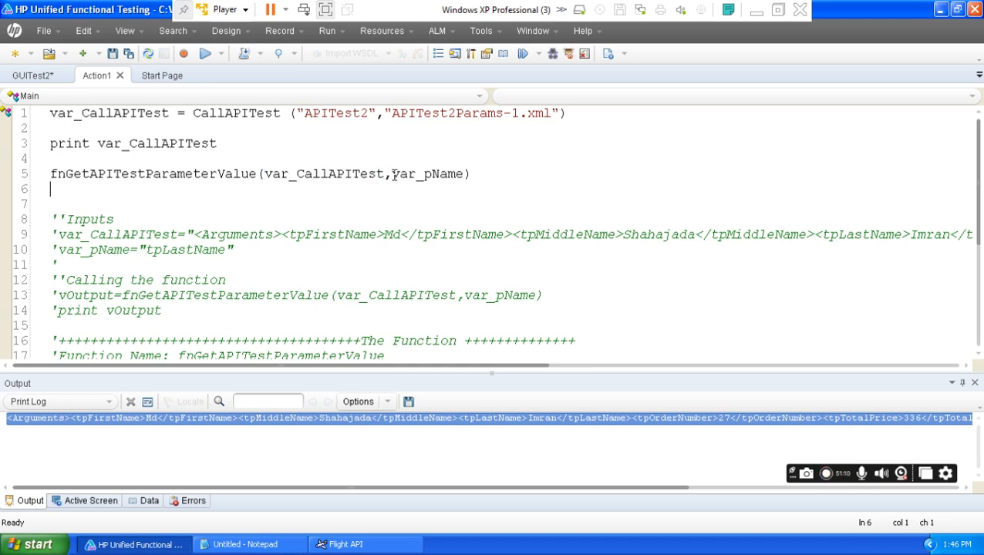
# - Replace var_pName in the line 5 function call with the quoted parameter name "tpFirstName" copied from the Notepad list
pyautogui.click(254, 545)
pyautogui.moveTo(91, 222); pyautogui.dragTo(1, 218)
pyautogui.rightClick(11, 219)
pyautogui.click(39, 259)
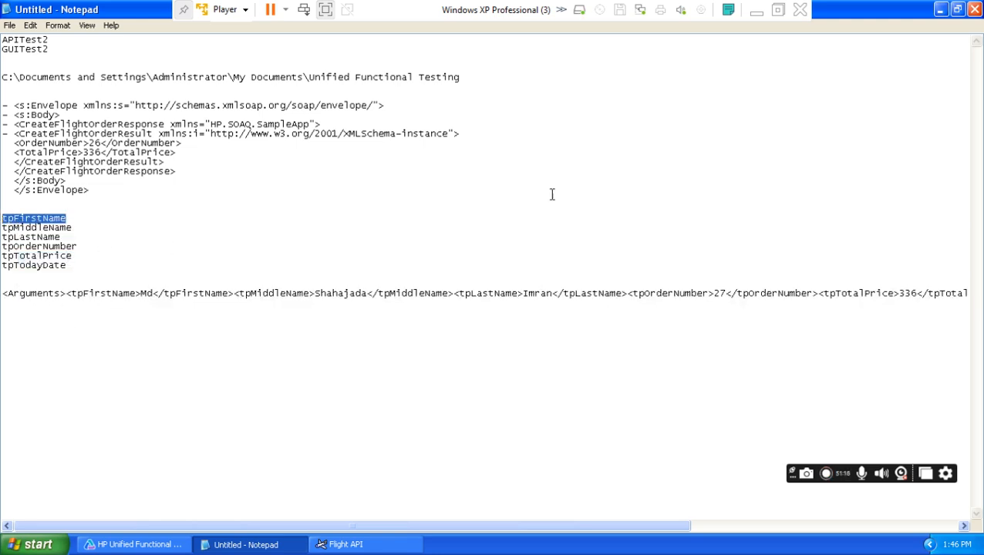
pyautogui.click(940, 9)
pyautogui.moveTo(392, 177); pyautogui.dragTo(463, 182)
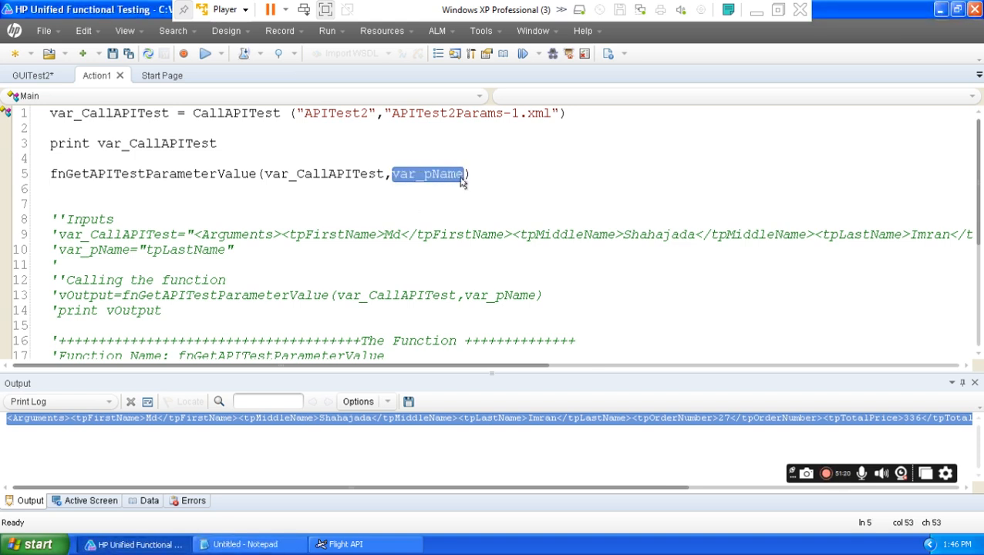
pyautogui.write('""')
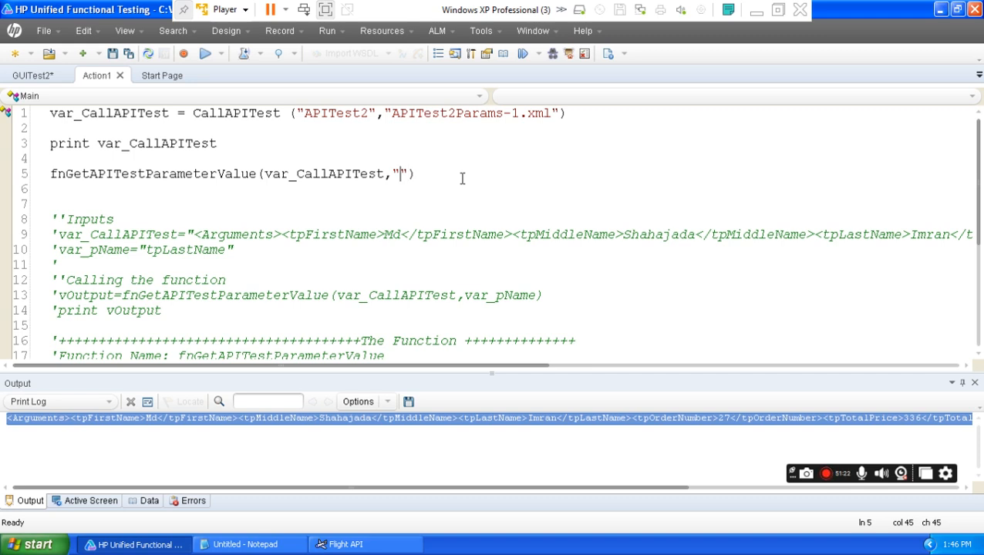
pyautogui.write('tpFirstName')
# - Assign the result of the line 5 function call to the variable vFirstName
pyautogui.press('Home')
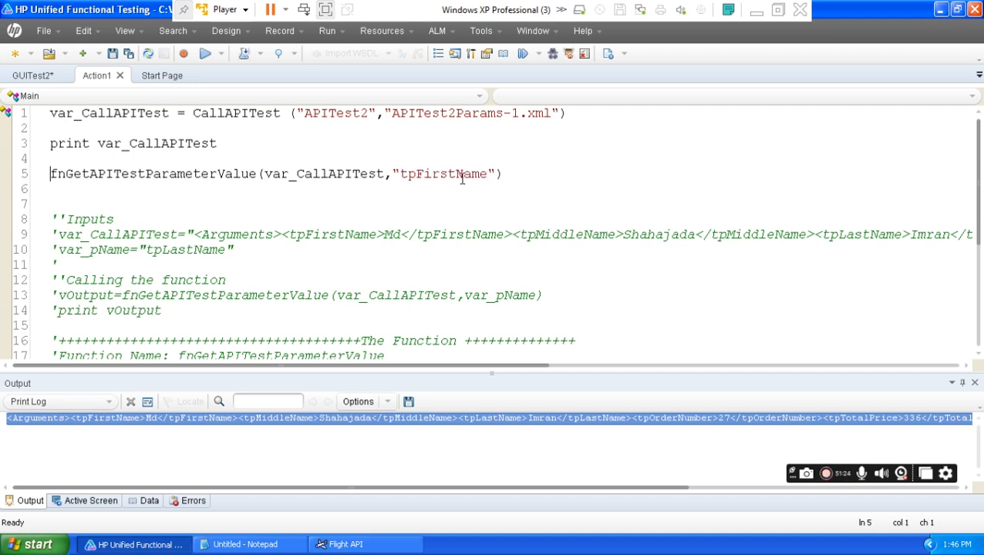
pyautogui.write('v')
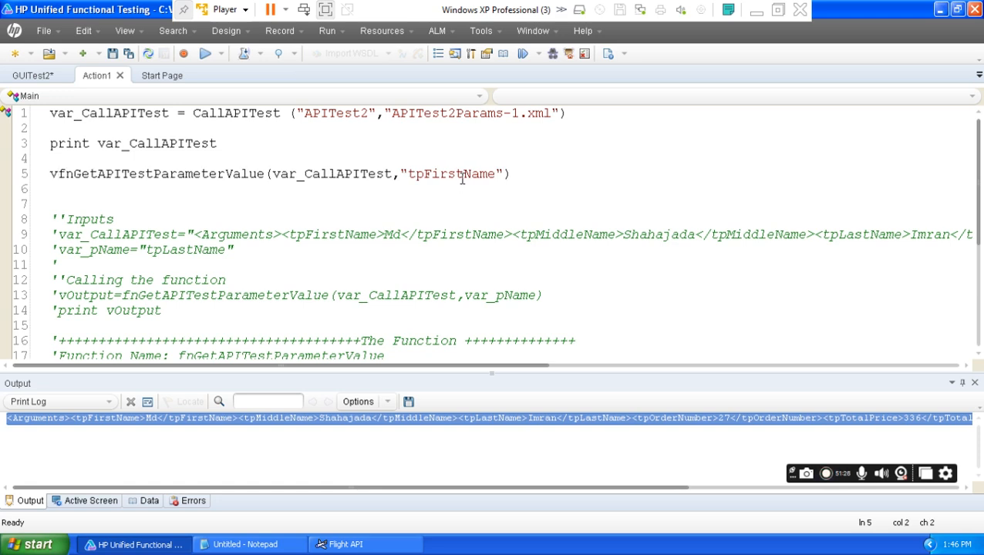
pyautogui.write('FirstName=')
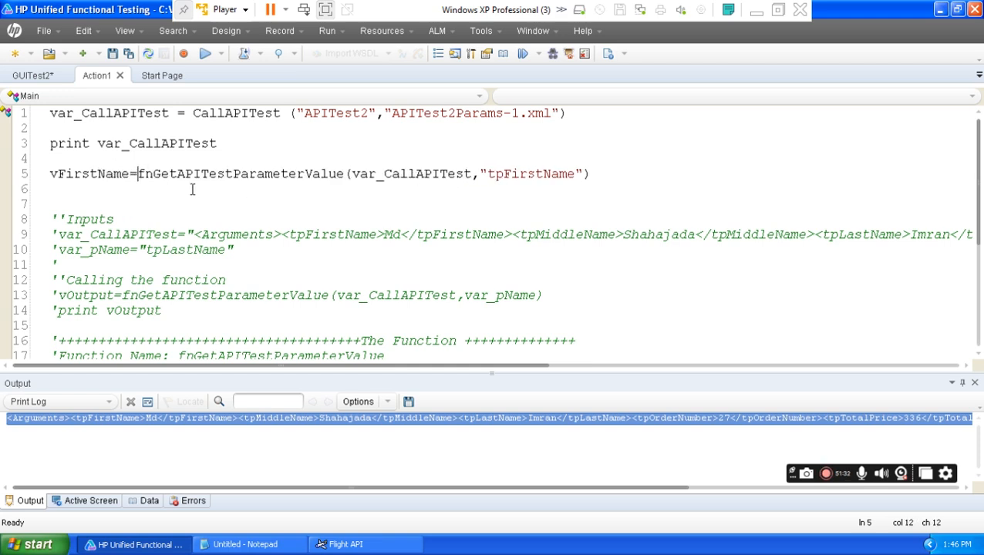
pyautogui.press('Down')
# - Review the vFirstName statement on line 5, tracing var_CallAPITest back to the CallAPITest line and checking the tpFirstName argument
pyautogui.moveTo(140, 173); pyautogui.dragTo(472, 176)
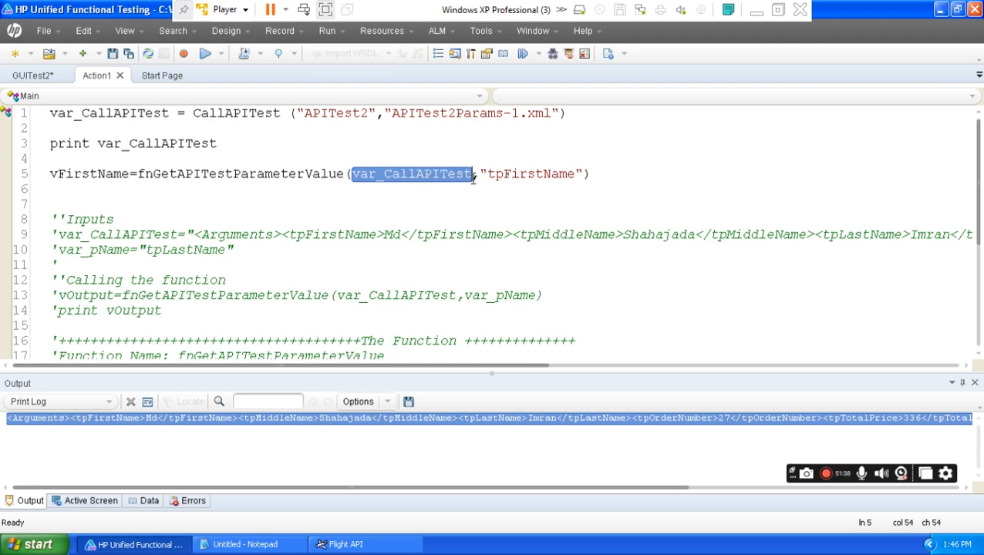
pyautogui.moveTo(193, 114); pyautogui.dragTo(568, 114)
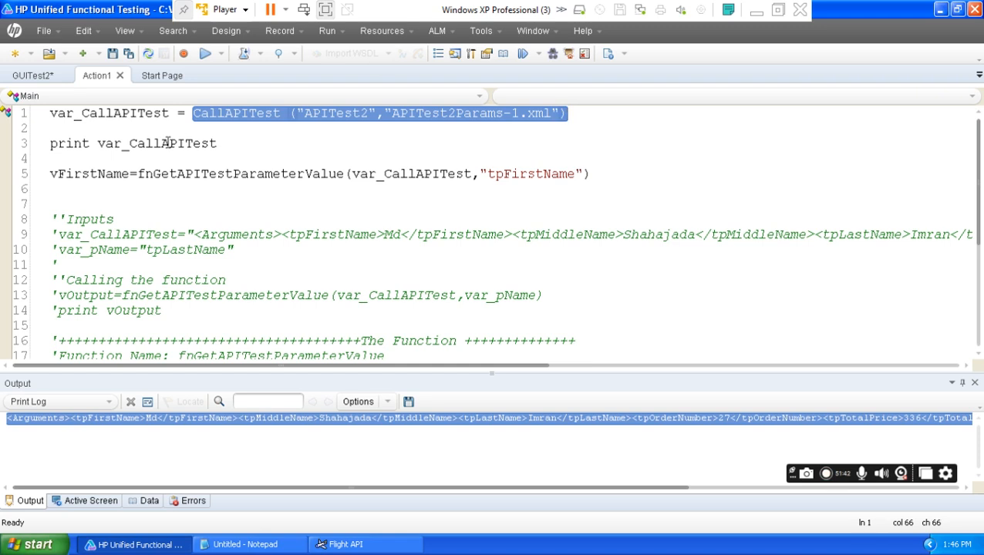
pyautogui.moveTo(170, 114); pyautogui.dragTo(46, 114)
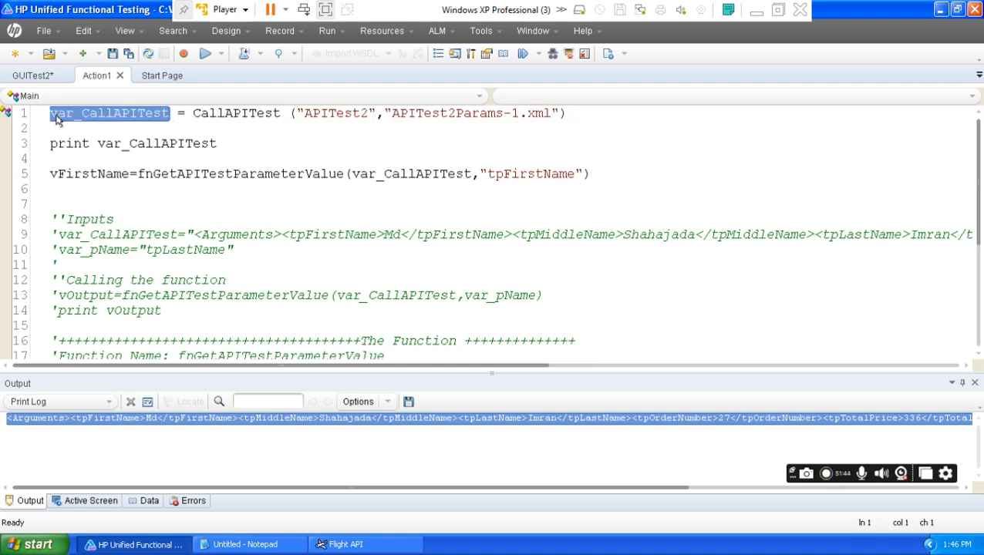
pyautogui.moveTo(472, 174); pyautogui.dragTo(351, 174)
pyautogui.click(488, 173)
pyautogui.moveTo(487, 173); pyautogui.dragTo(579, 174)
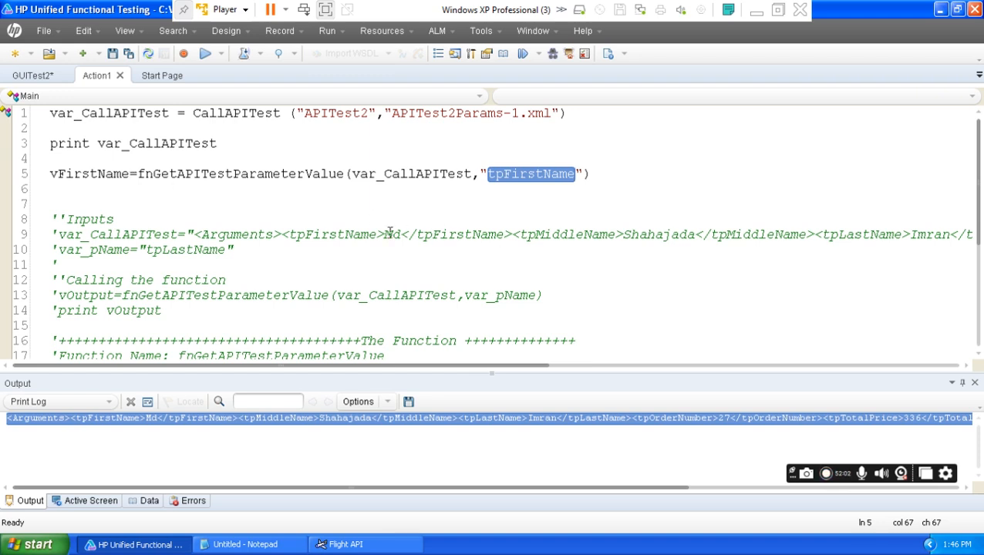
pyautogui.moveTo(129, 174); pyautogui.dragTo(48, 175)
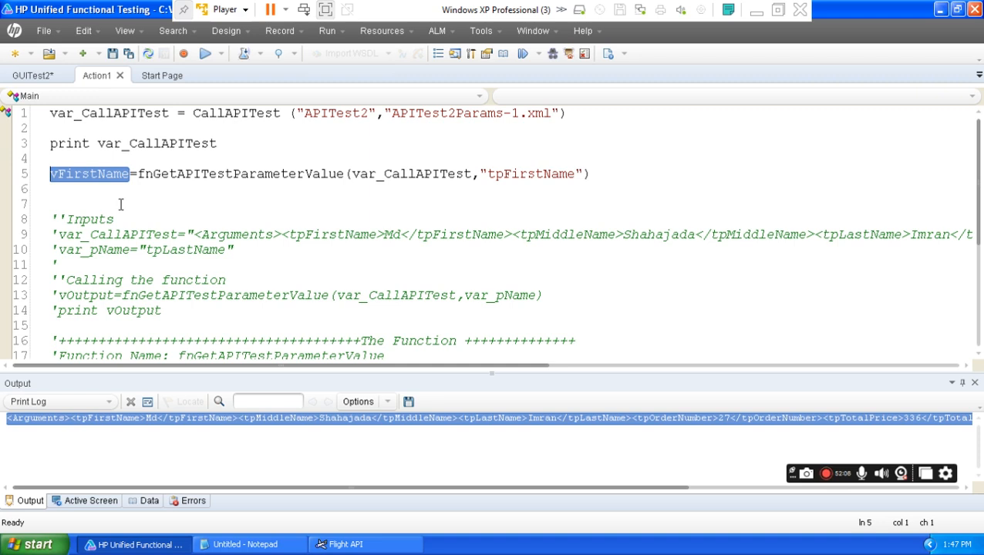
pyautogui.moveTo(591, 174); pyautogui.dragTo(49, 174)
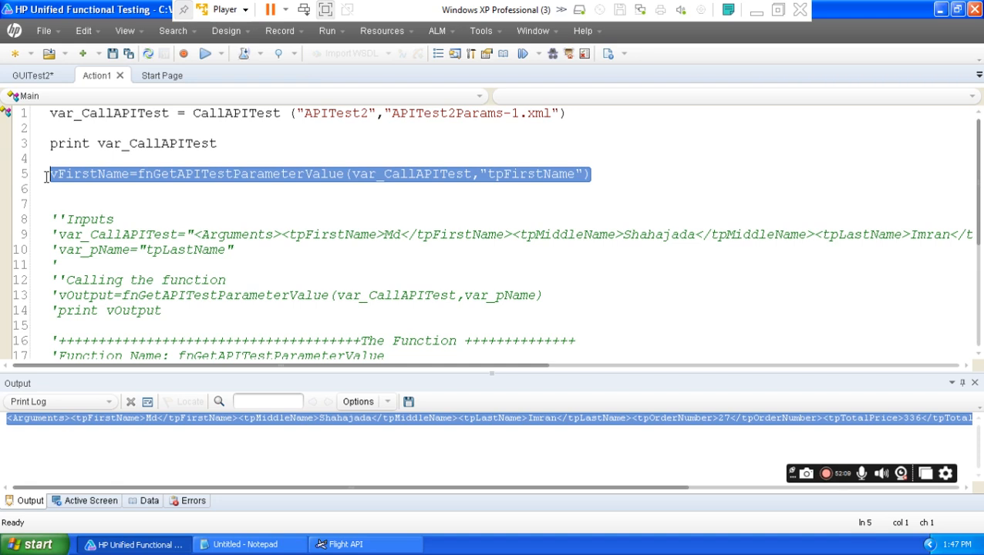
pyautogui.click(203, 201)
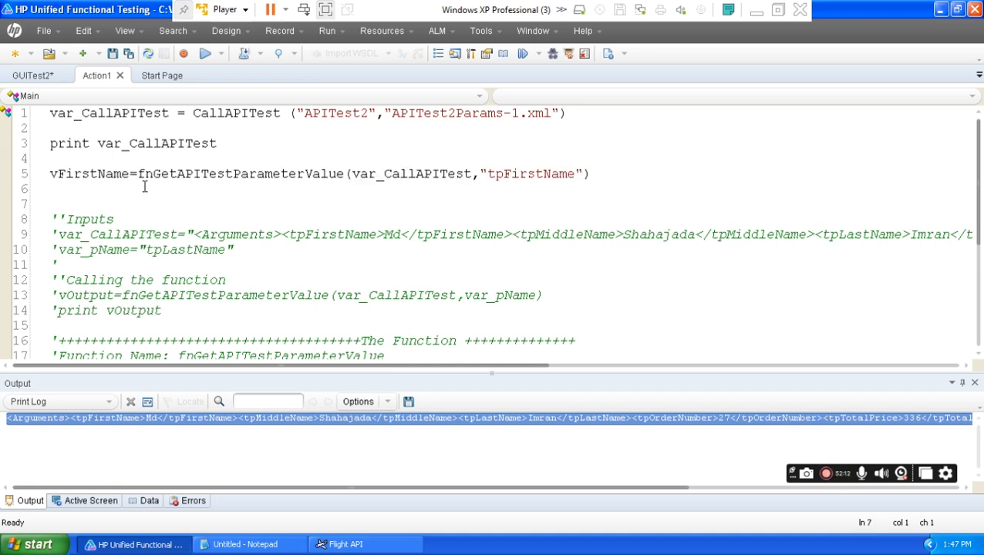
# - Duplicate the fnGetAPITestParameterValue call from line 5 onto a new line 6, without the vFirstName assignment
pyautogui.moveTo(138, 174); pyautogui.dragTo(594, 171)
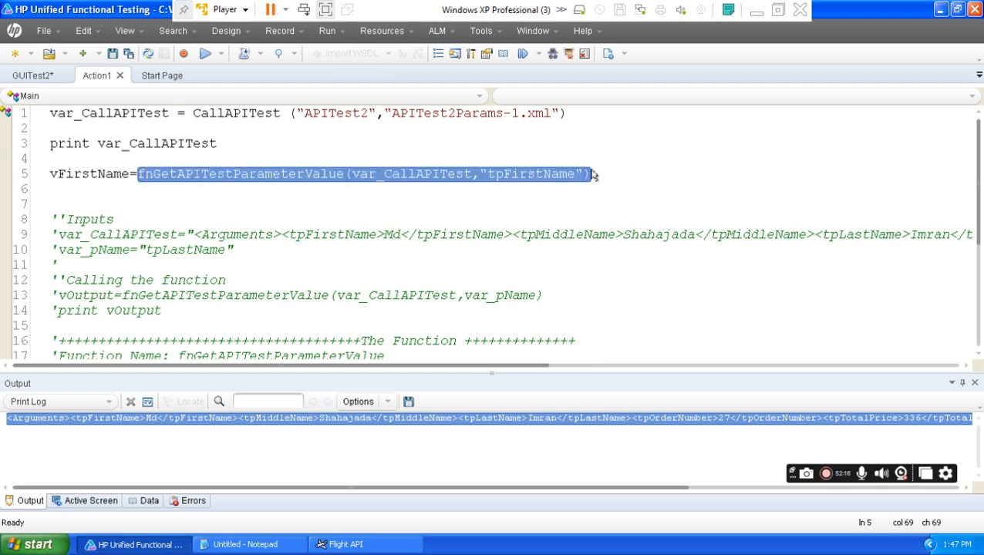
pyautogui.click(593, 173)
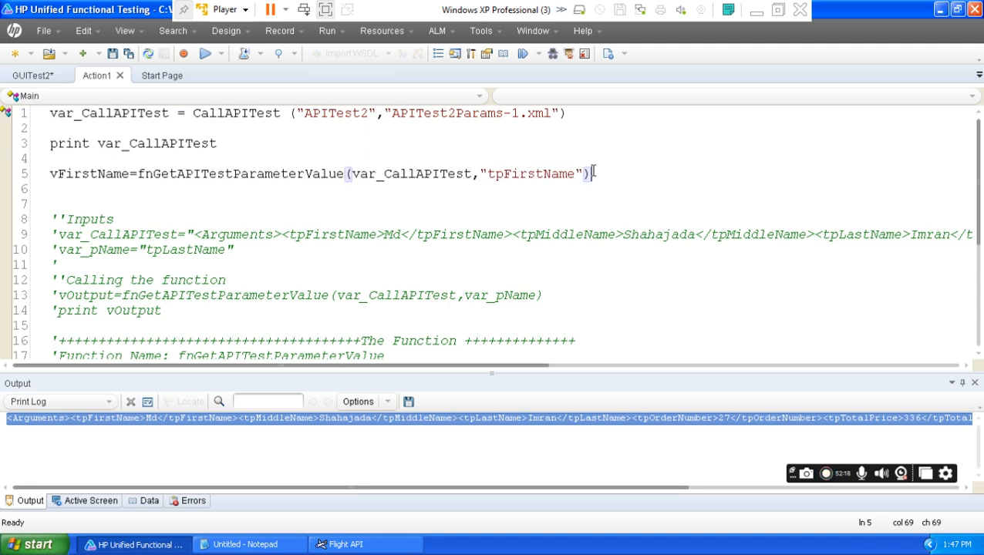
pyautogui.press('Return')
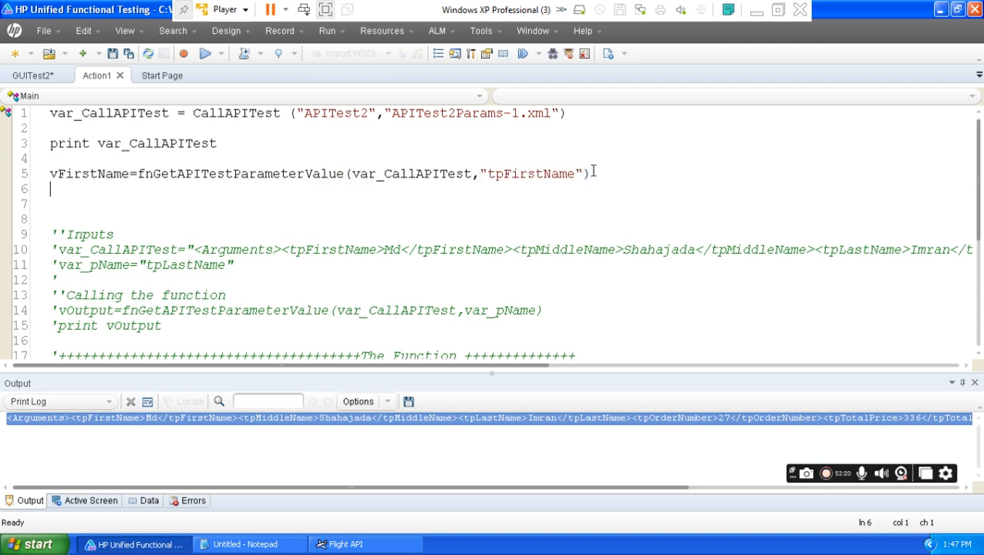
pyautogui.hotkey('ctrl', 'v')
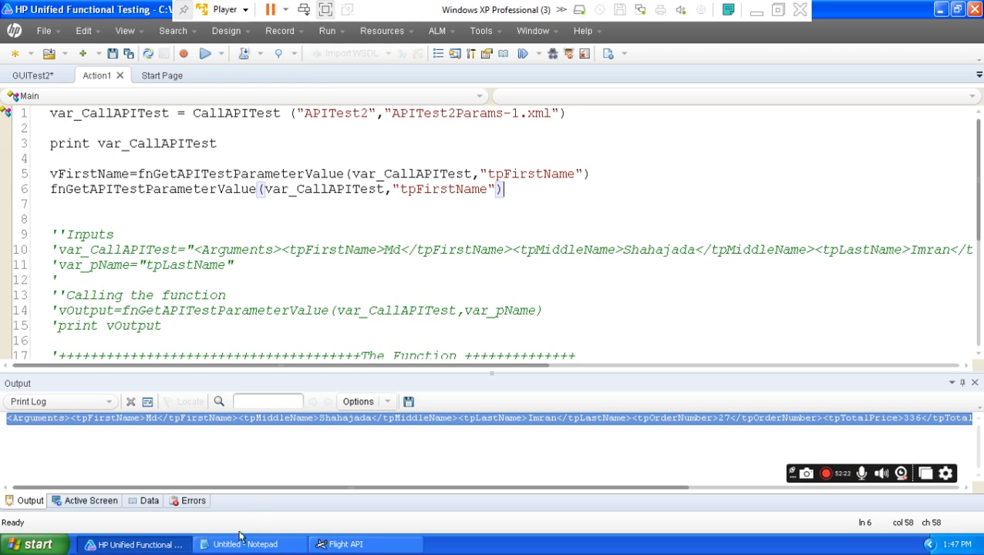
# - Replace tpFirstName in the line 6 function call with tpMiddleName copied from the Notepad list
pyautogui.click(221, 549)
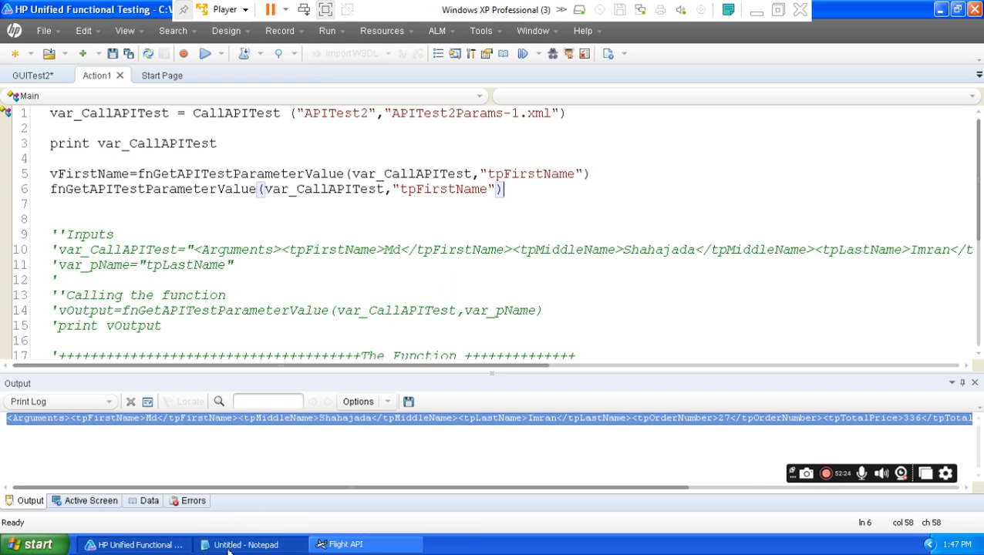
pyautogui.moveTo(72, 228); pyautogui.dragTo(2, 228)
pyautogui.rightClick(13, 228)
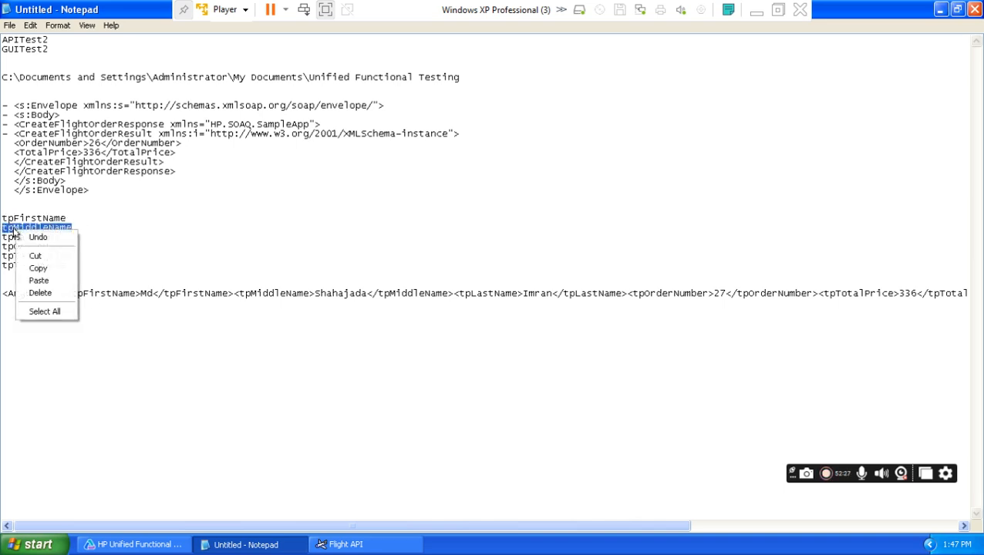
pyautogui.click(38, 267)
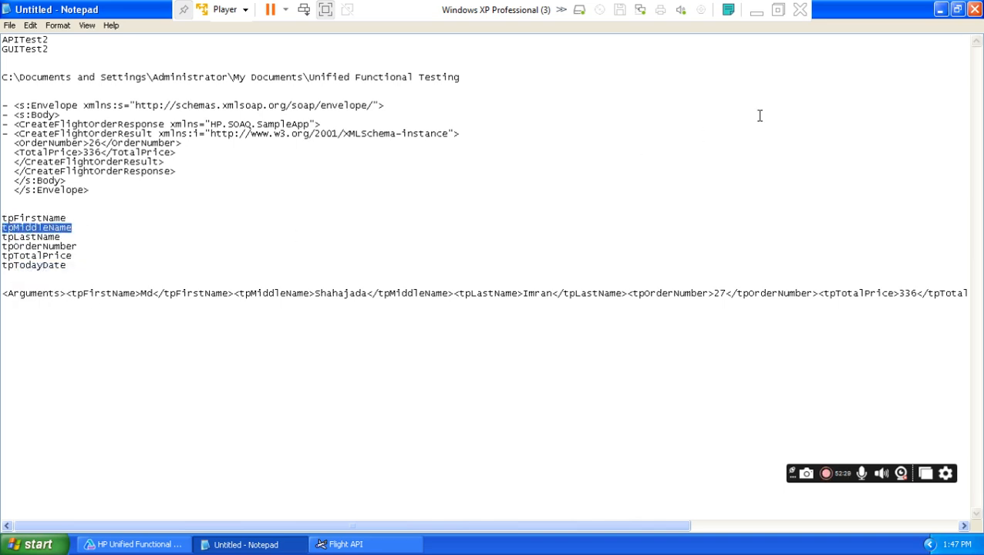
pyautogui.click(940, 9)
pyautogui.moveTo(491, 190); pyautogui.dragTo(401, 189)
pyautogui.hotkey('ctrl', 'v')
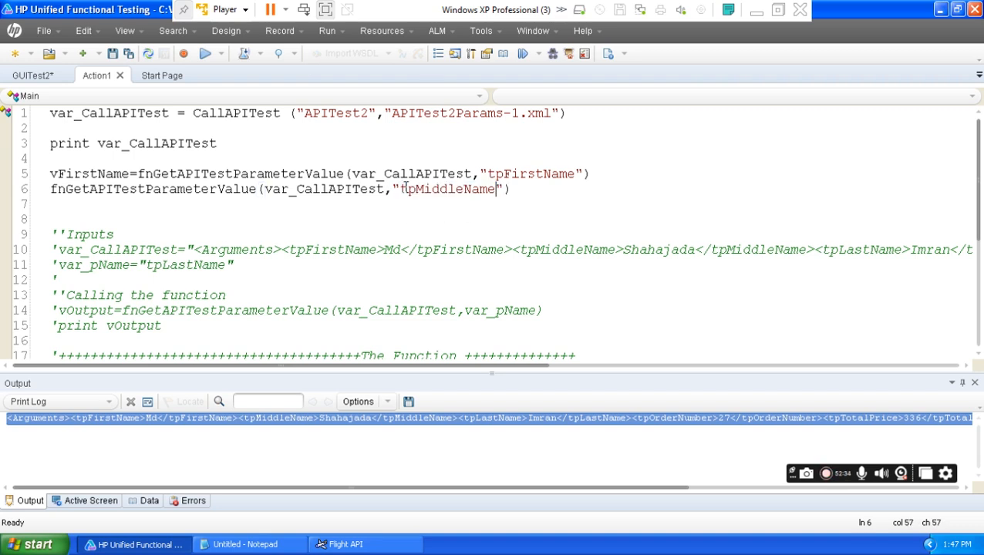
# - Assign the result of the line 6 function call to the variable vMiddleName and review the completed statement
pyautogui.press('Home')
pyautogui.write('vMiddleName=')
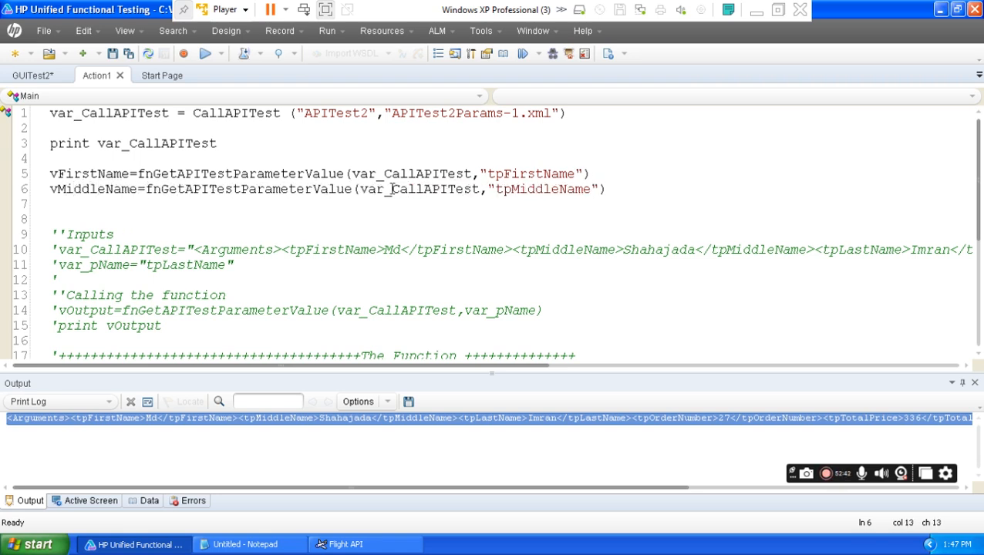
pyautogui.moveTo(617, 193); pyautogui.dragTo(49, 195)
pyautogui.click(180, 209)
pyautogui.moveTo(136, 190); pyautogui.dragTo(49, 192)
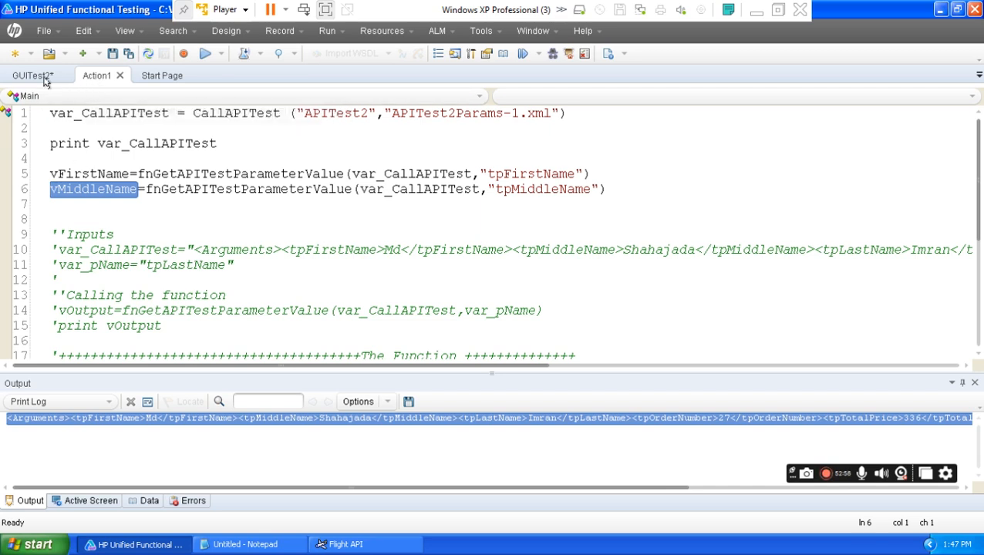
pyautogui.click(234, 220)
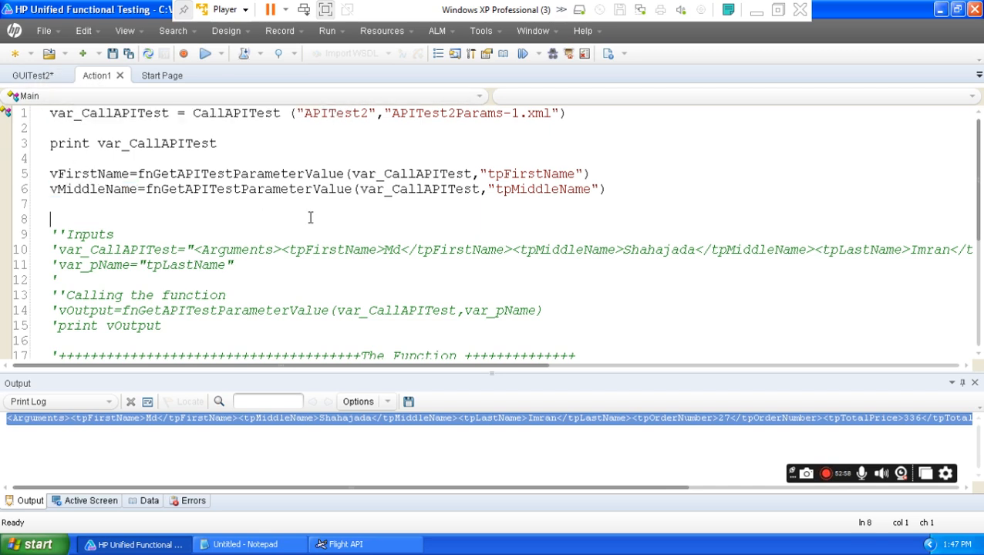
# - Duplicate the fnGetAPITestParameterValue call from line 6 onto a new line 7, leaving out the vMiddleName assignment
pyautogui.click(621, 189)
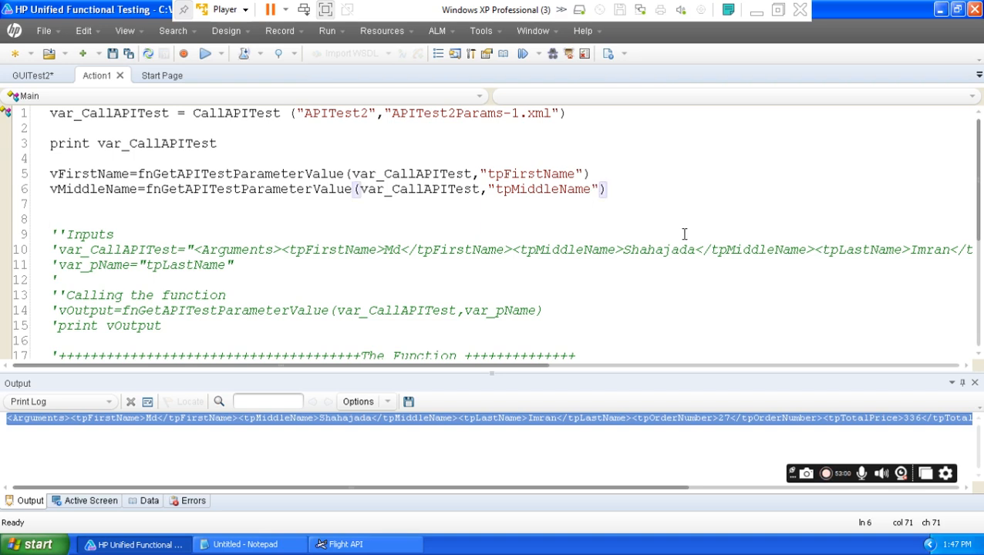
pyautogui.moveTo(145, 191); pyautogui.dragTo(602, 195)
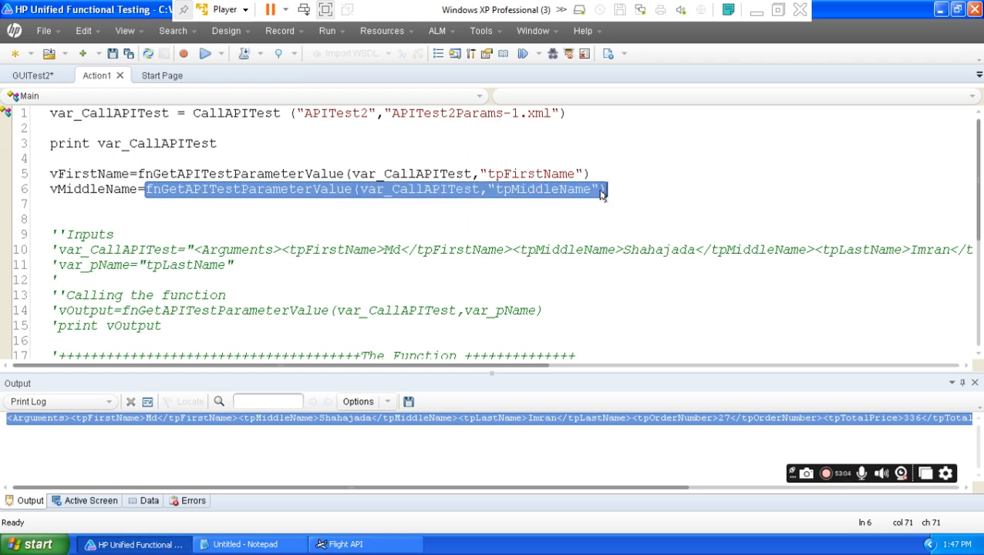
pyautogui.click(655, 194)
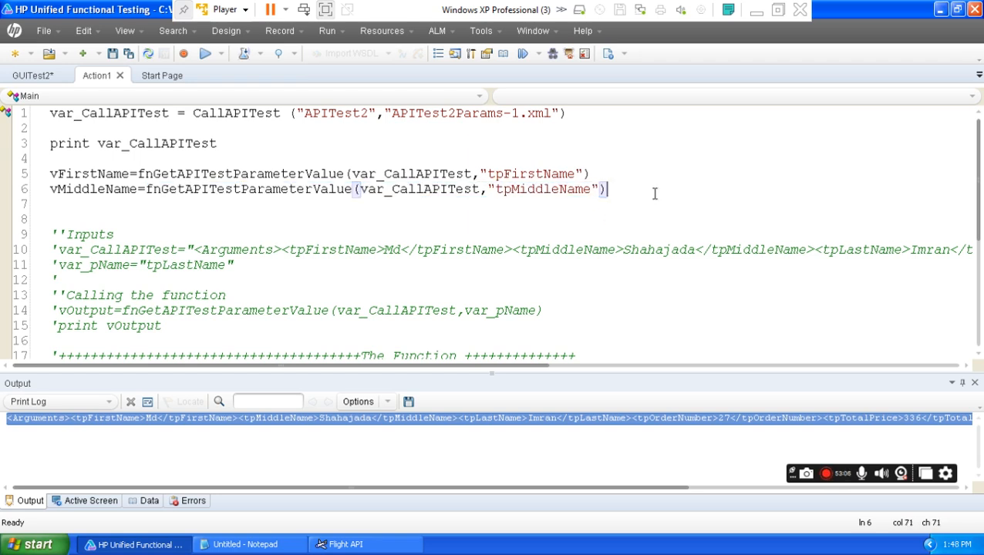
pyautogui.press('Return')
pyautogui.hotkey('ctrl', 'v')
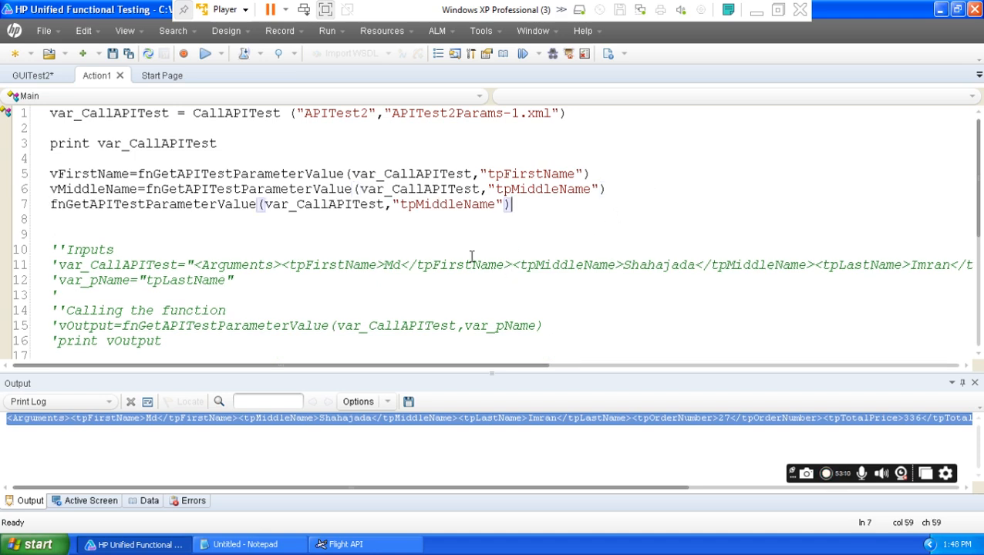
# - Replace tpMiddleName in the line 7 function call with tpLastName copied from the Notepad list
pyautogui.click(267, 547)
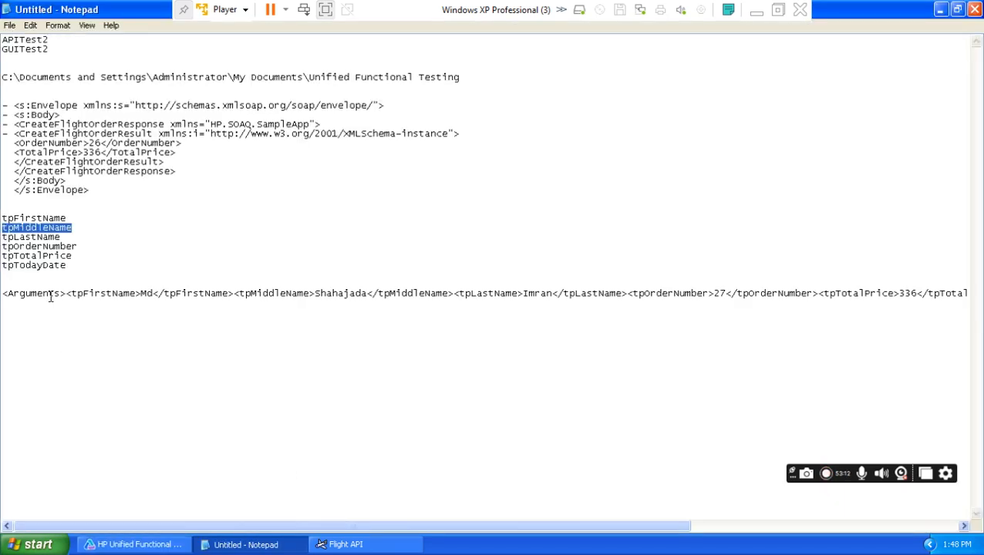
pyautogui.moveTo(63, 238); pyautogui.dragTo(7, 238)
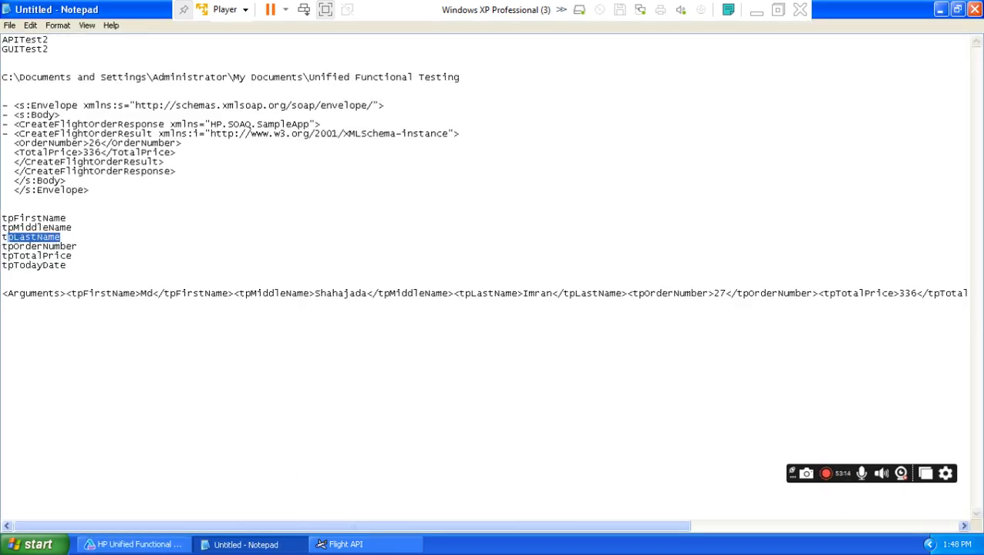
pyautogui.rightClick(16, 245)
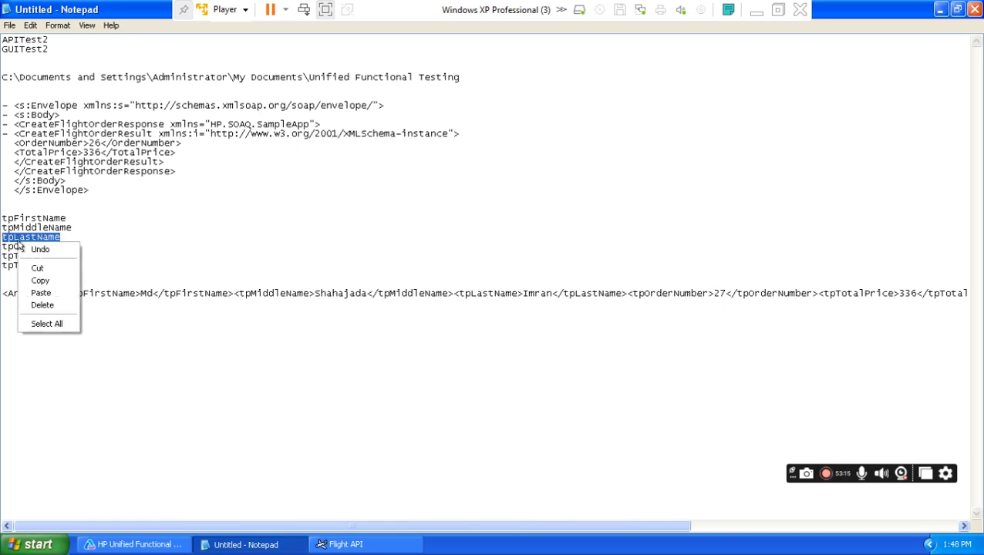
pyautogui.click(39, 281)
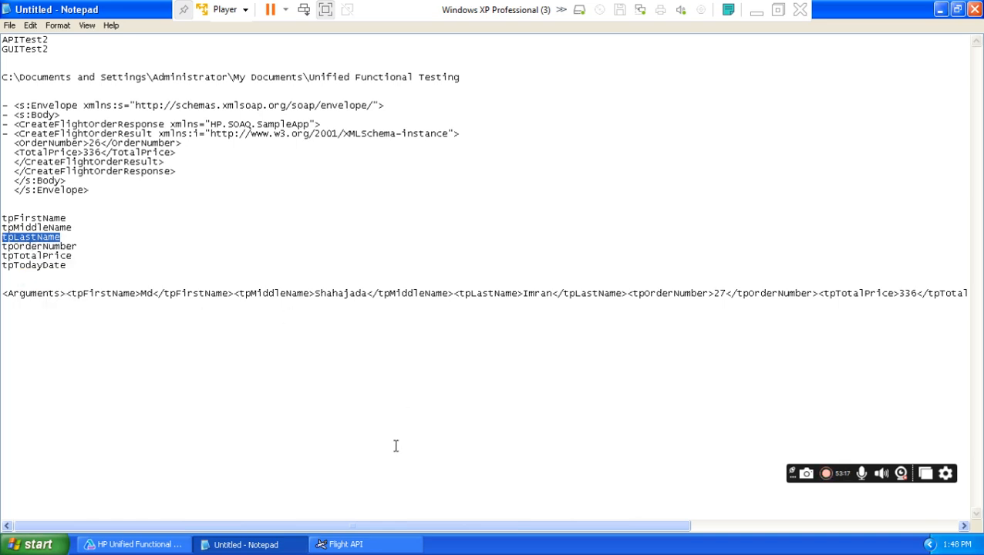
pyautogui.click(145, 548)
pyautogui.moveTo(495, 204); pyautogui.dragTo(400, 202)
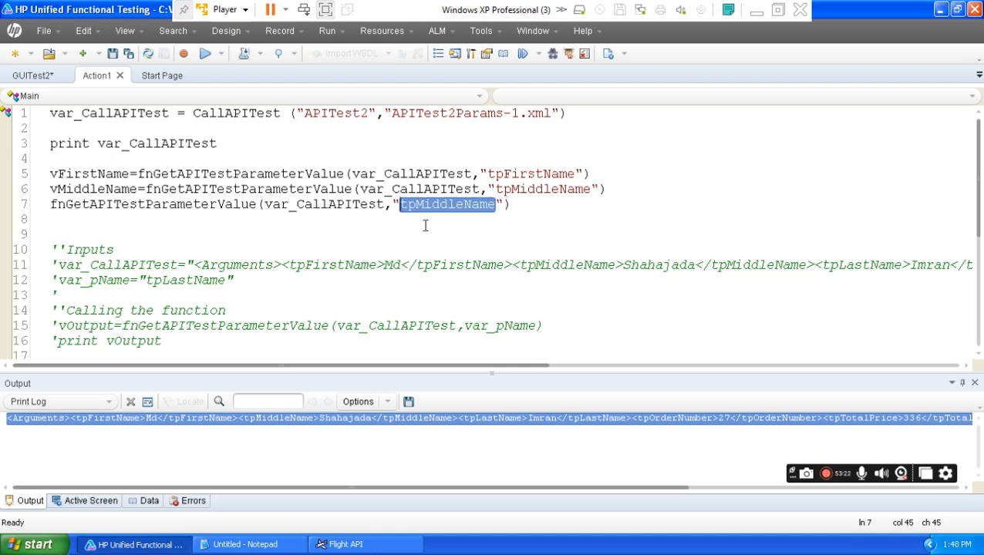
pyautogui.hotkey('ctrl', 'v')
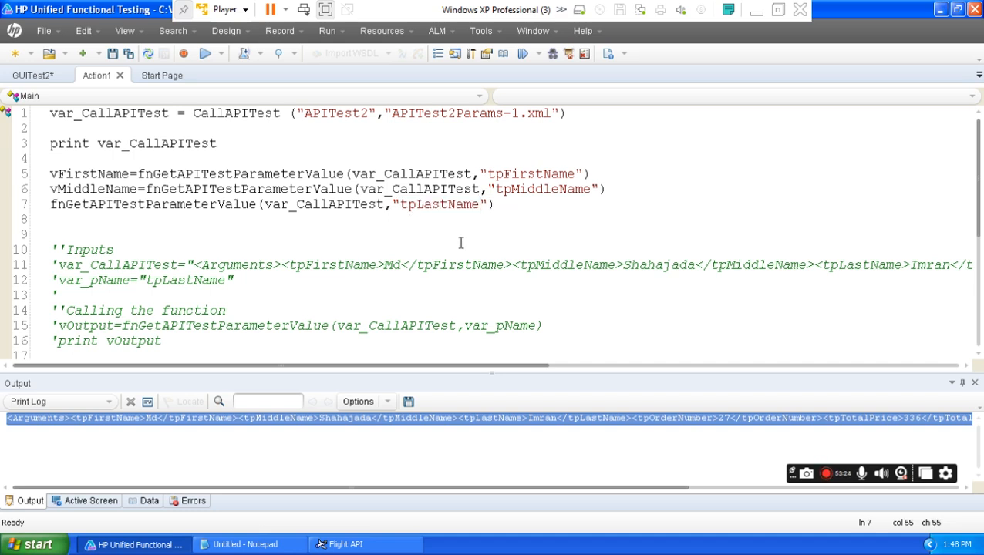
# - Assign the result of the line 7 function call to the variable vLastName and review the variable names on lines 5 to 7
pyautogui.click(50, 203)
pyautogui.write('v')
pyautogui.write('Last')
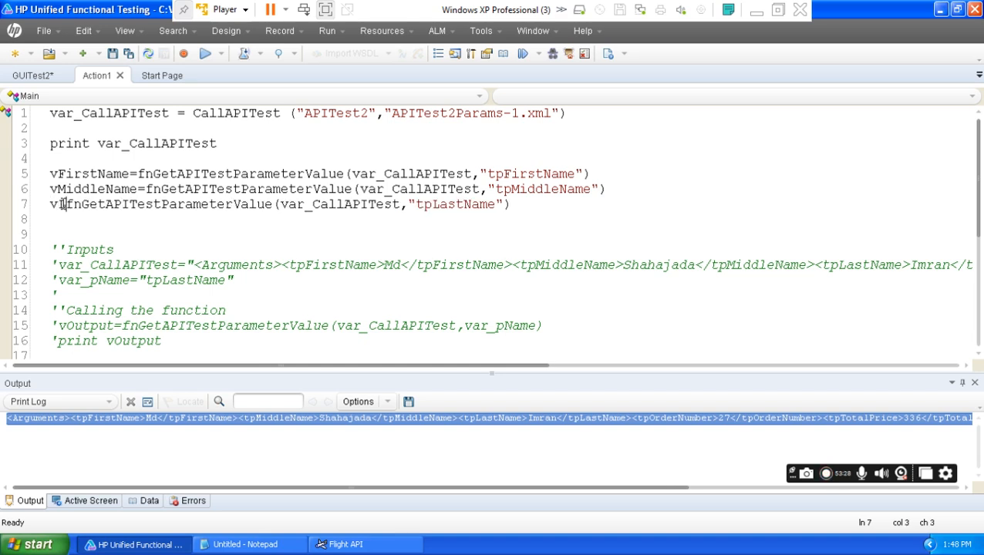
pyautogui.write('ame=')
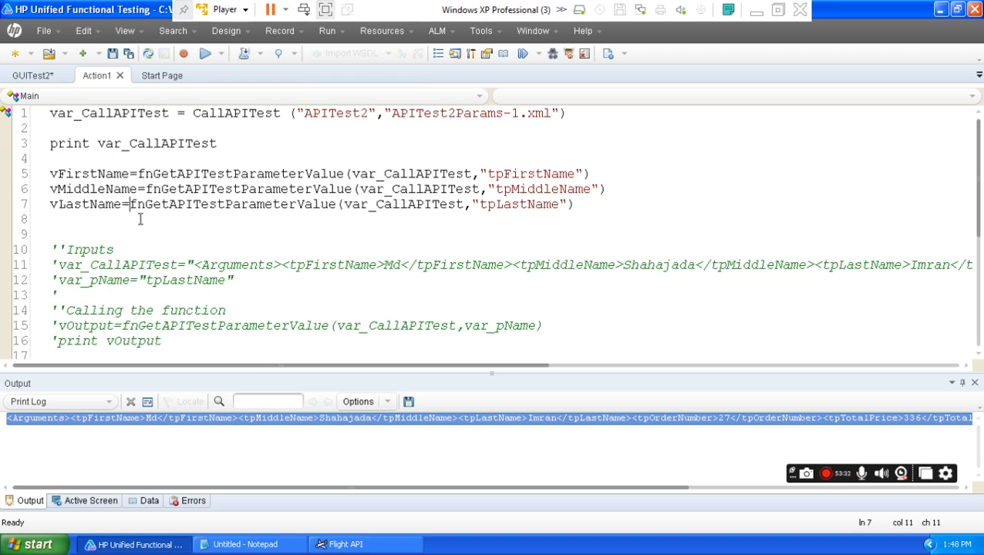
pyautogui.moveTo(121, 206); pyautogui.dragTo(43, 206)
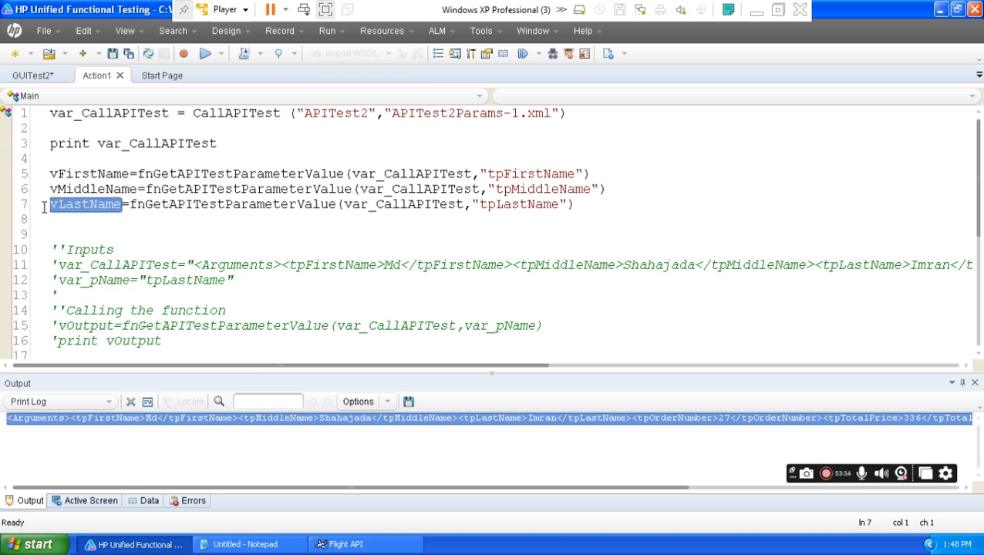
pyautogui.moveTo(129, 175); pyautogui.dragTo(48, 174)
pyautogui.click(133, 189)
pyautogui.moveTo(133, 189); pyautogui.dragTo(47, 190)
pyautogui.moveTo(121, 205); pyautogui.dragTo(48, 205)
pyautogui.click(584, 206)
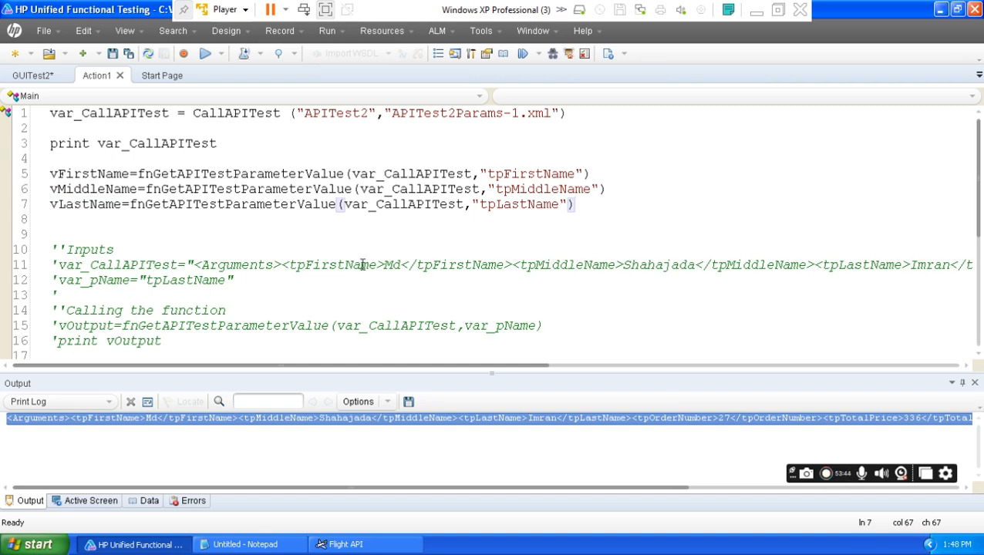
# - Duplicate the fnGetAPITestParameterValue call from line 7 onto a new line 8, without the vLastName assignment
pyautogui.click(129, 205)
pyautogui.hotkey('shift', 'End')
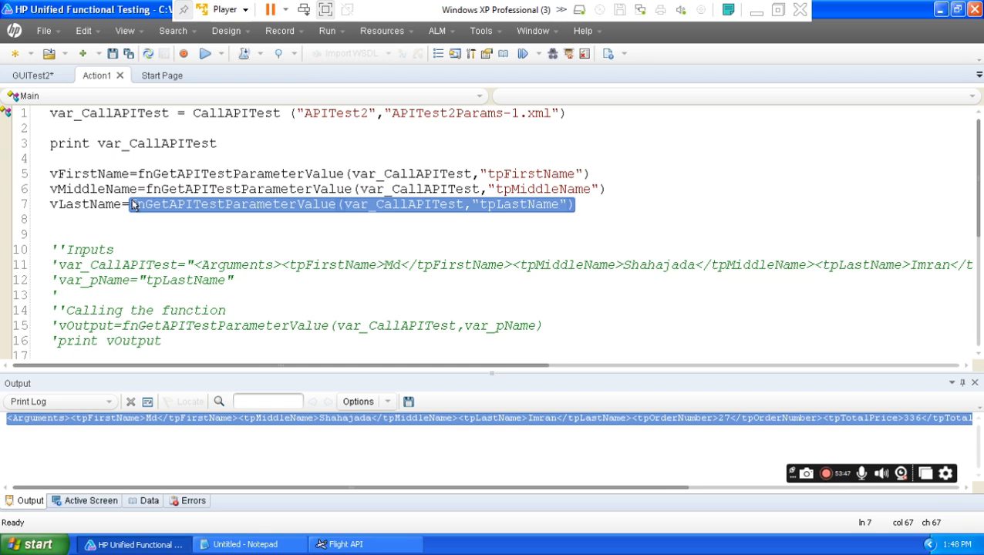
pyautogui.click(593, 205)
pyautogui.press('Return')
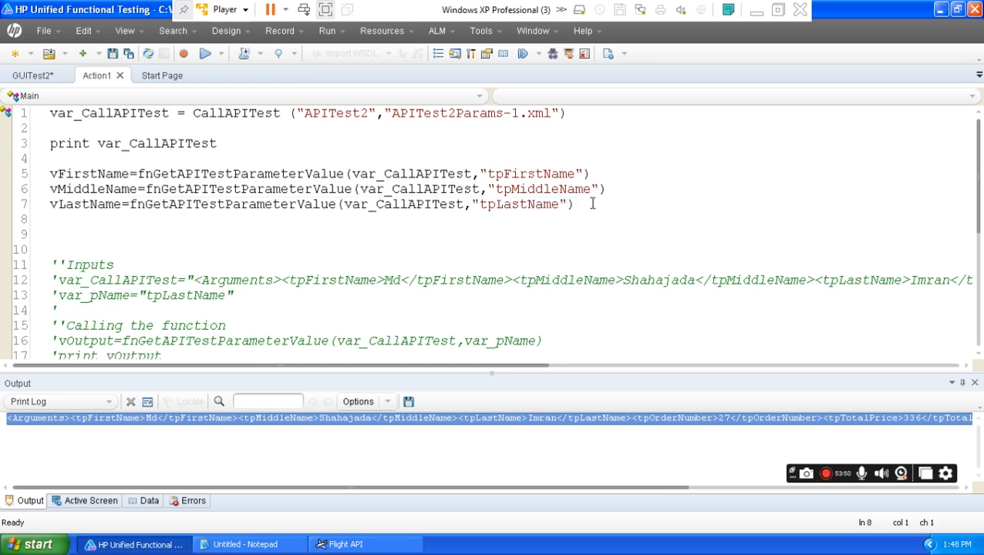
pyautogui.hotkey('ctrl', 'v')
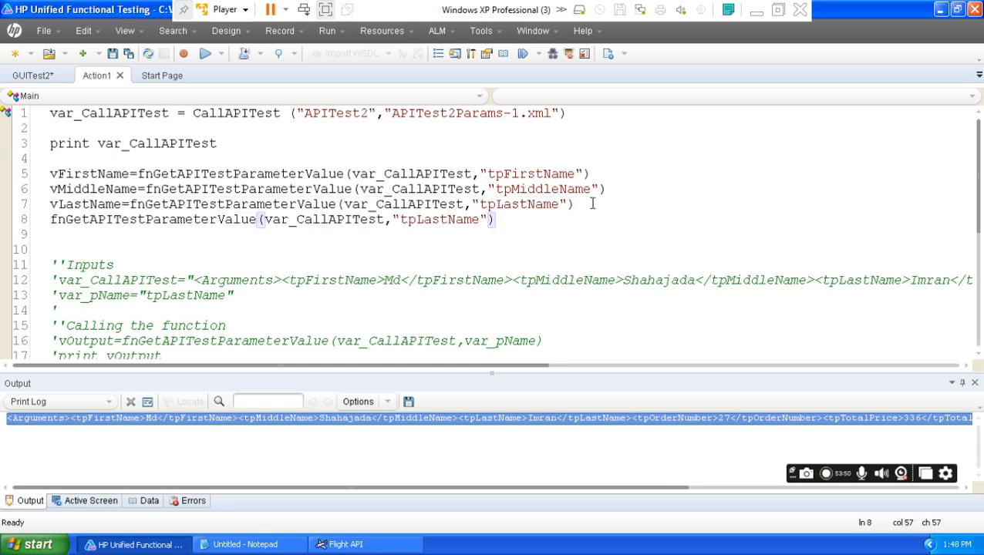
# - Replace tpLastName in the line 8 function call with tpOrderNumber copied from the Notepad list
pyautogui.click(265, 546)
pyautogui.moveTo(78, 247); pyautogui.dragTo(3, 246)
pyautogui.rightClick(26, 245)
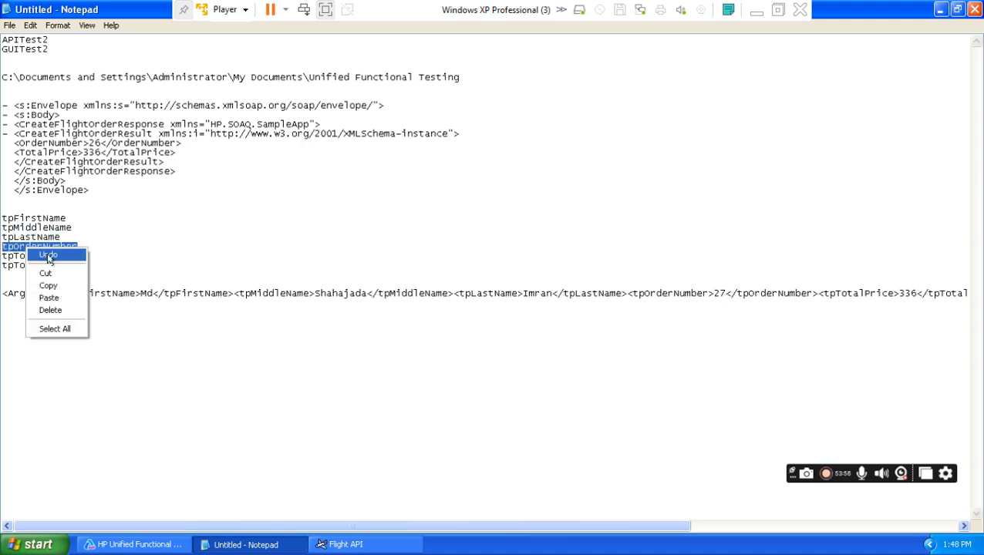
pyautogui.click(70, 286)
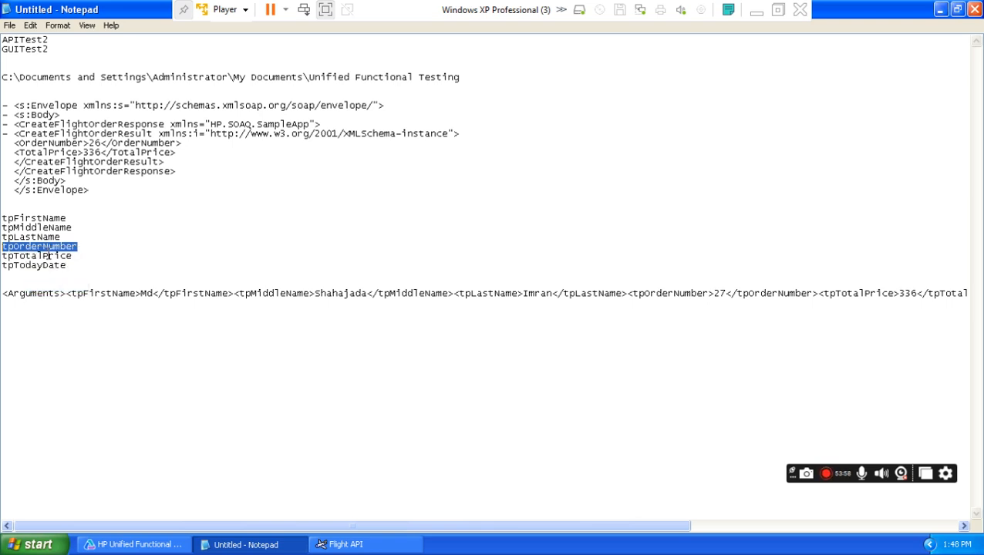
pyautogui.click(135, 545)
pyautogui.moveTo(478, 222); pyautogui.dragTo(401, 221)
pyautogui.hotkey('ctrl', 'v')
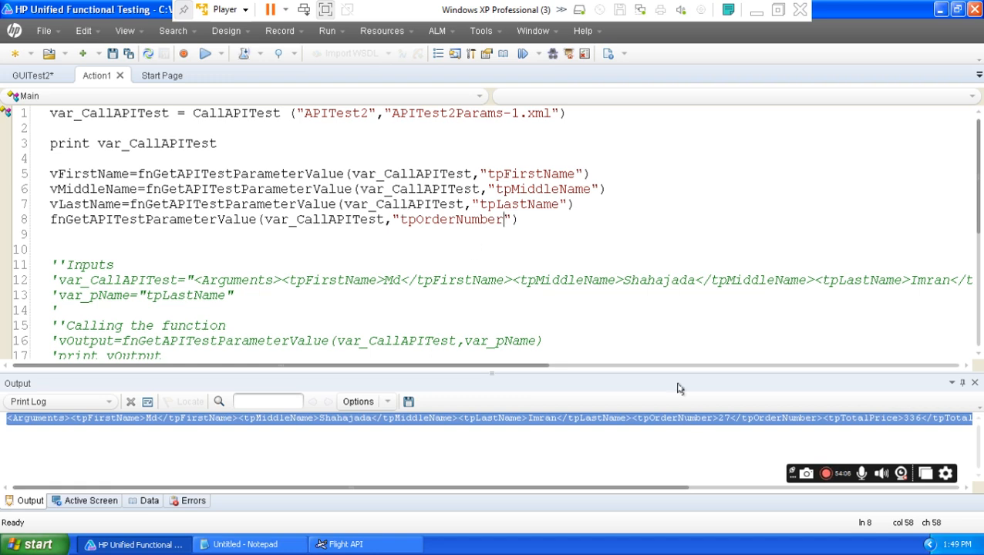
# - Assign the result of the line 8 function call to the variable vOrderNumber and check the variable name
pyautogui.press('Home')
pyautogui.write('vOrd')
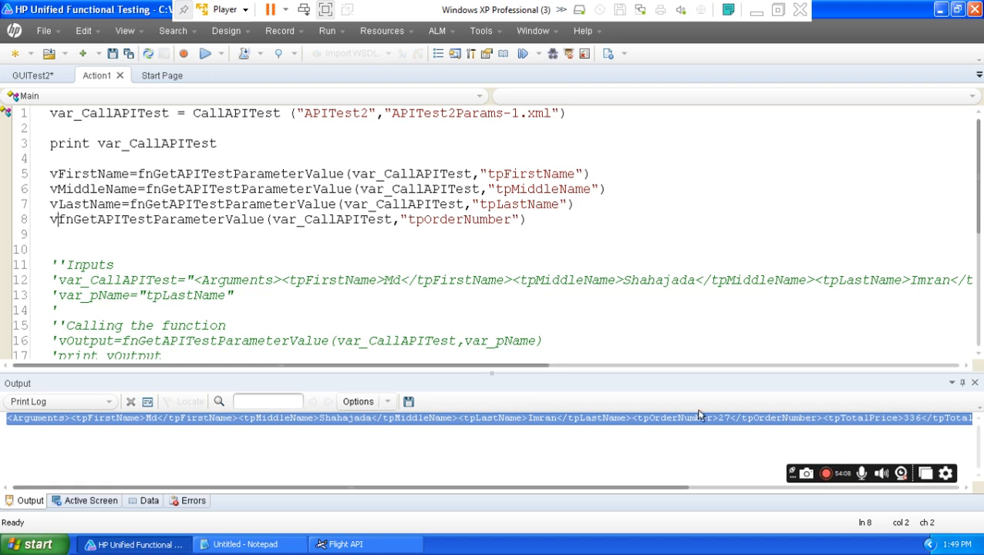
pyautogui.write('erNum')
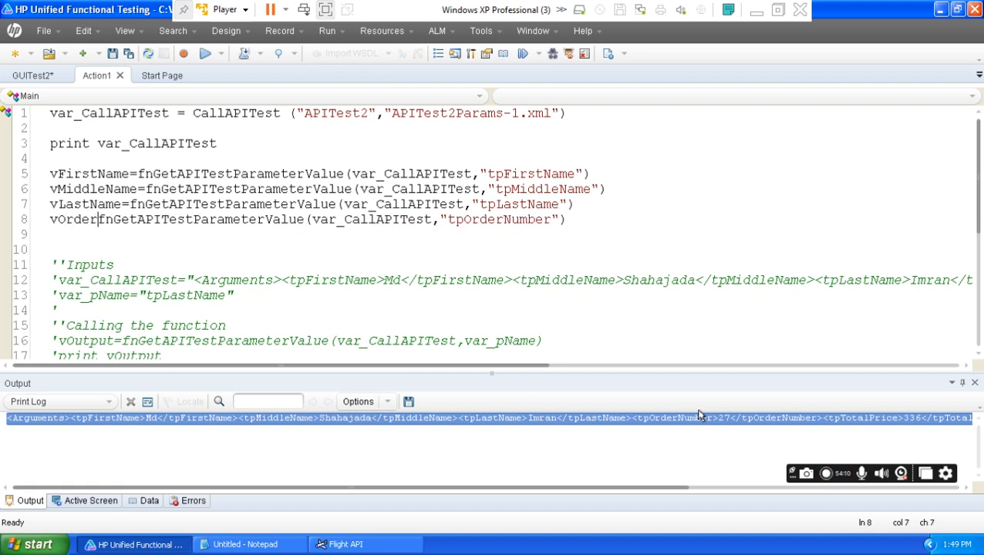
pyautogui.write('ber')
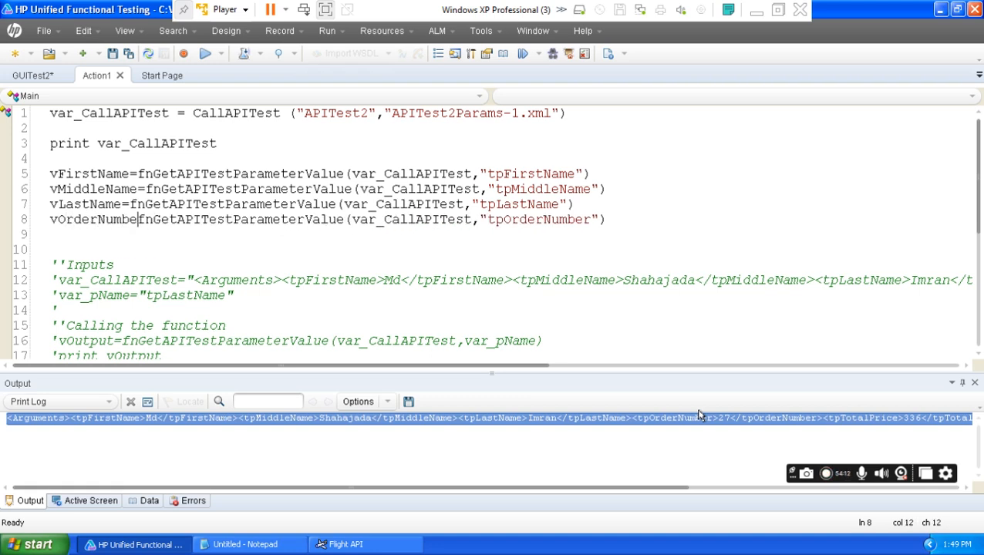
pyautogui.write('=')
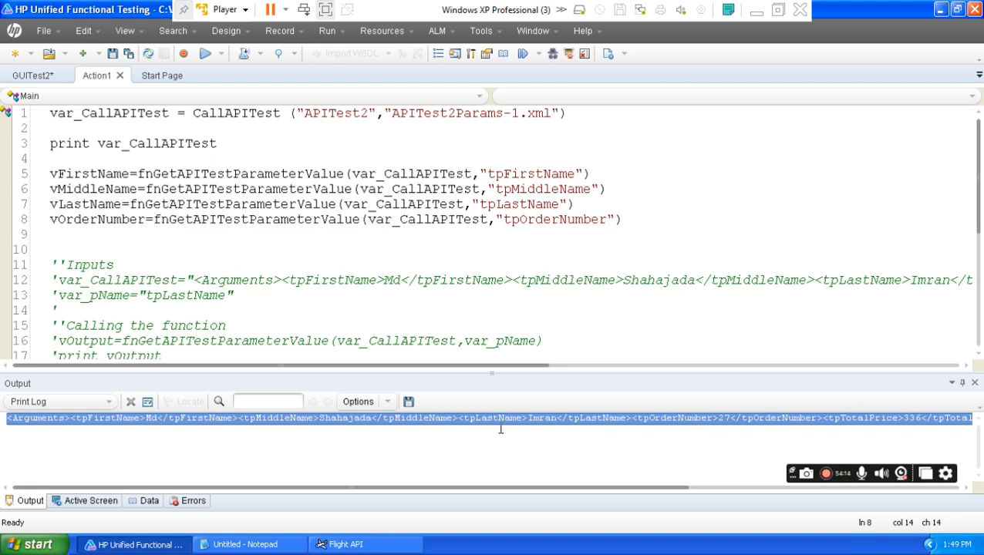
pyautogui.moveTo(145, 220); pyautogui.dragTo(49, 220)
# - Duplicate the fnGetAPITestParameterValue call from line 8 onto a new line 9, without the vOrderNumber assignment
pyautogui.click(153, 221)
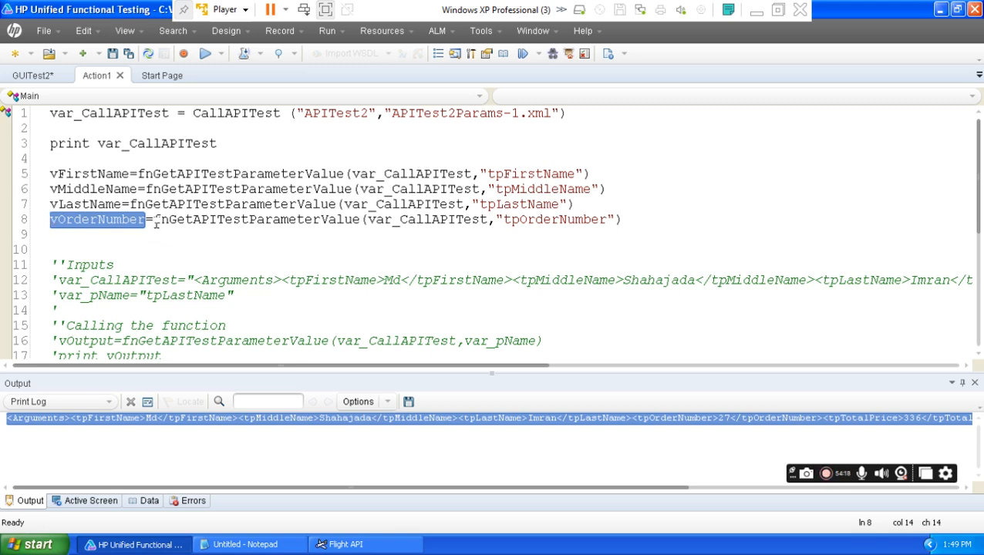
pyautogui.hotkey('shift', 'End')
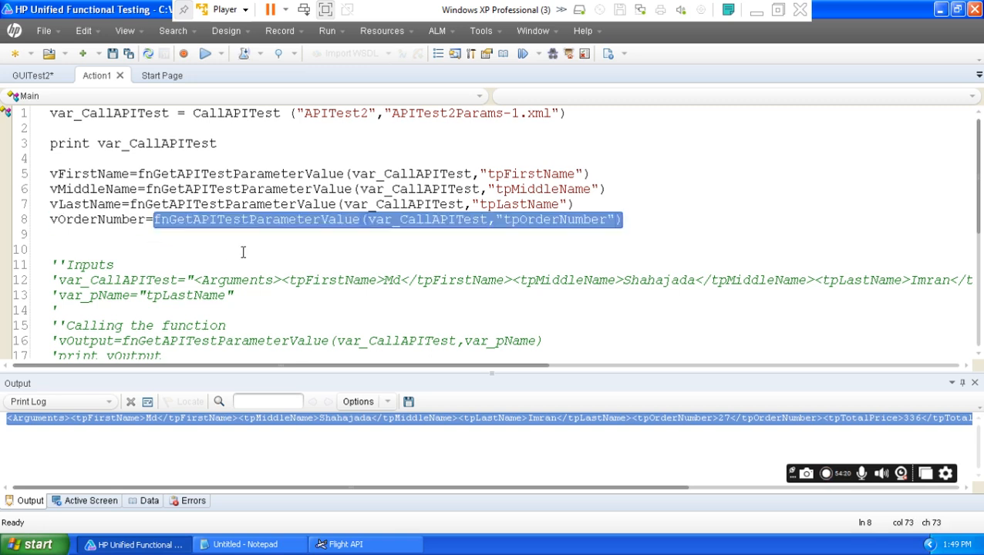
pyautogui.click(658, 225)
pyautogui.press('Return')
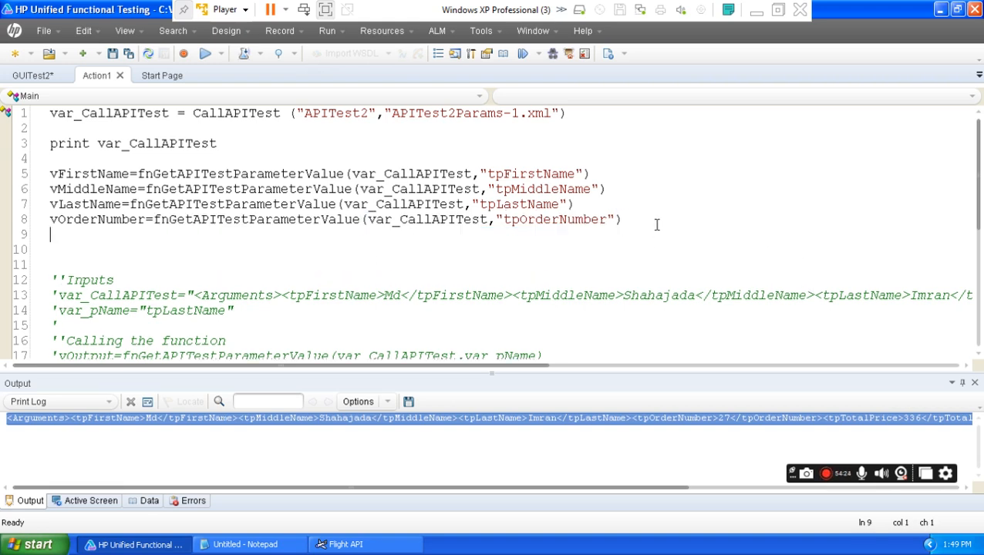
pyautogui.hotkey('ctrl', 'v')
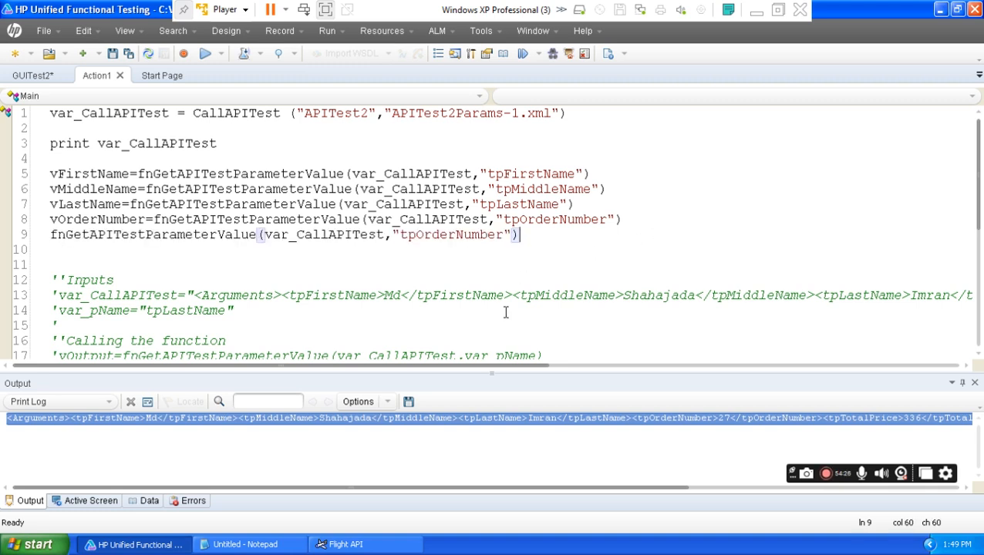
# - Replace tpOrderNumber in the line 9 function call with tpTotalPrice copied from the Notepad list
pyautogui.click(246, 540)
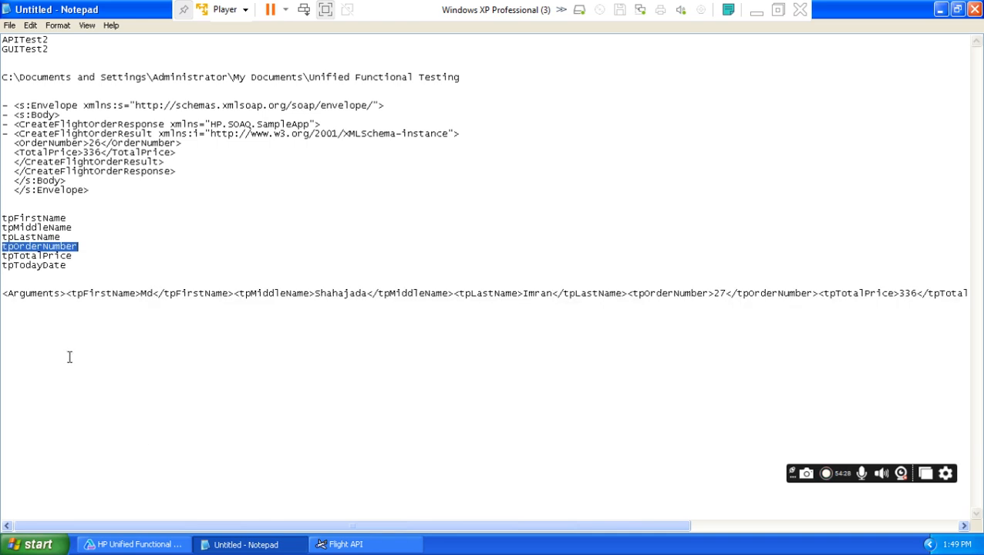
pyautogui.moveTo(72, 256); pyautogui.dragTo(1, 255)
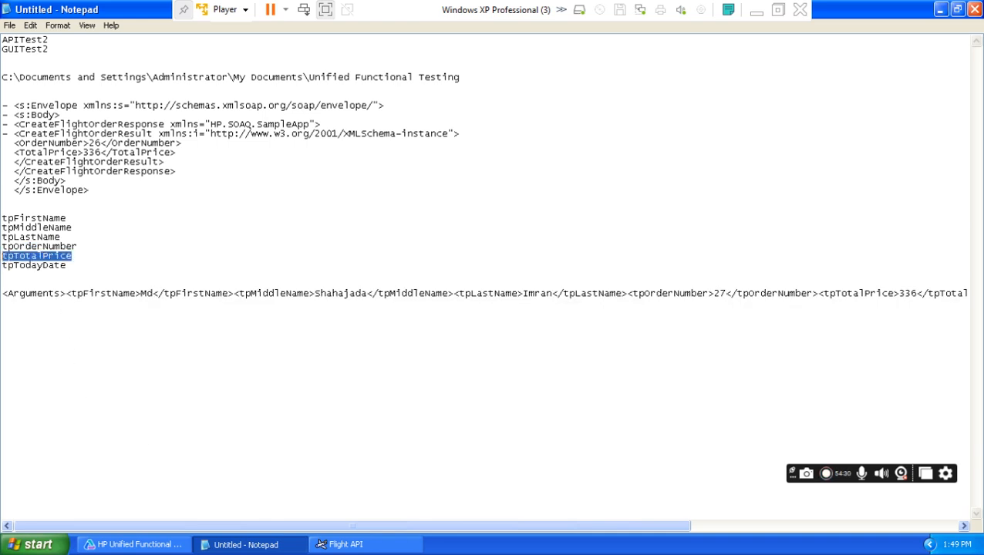
pyautogui.rightClick(14, 255)
pyautogui.click(35, 295)
pyautogui.click(130, 545)
pyautogui.moveTo(504, 236); pyautogui.dragTo(400, 236)
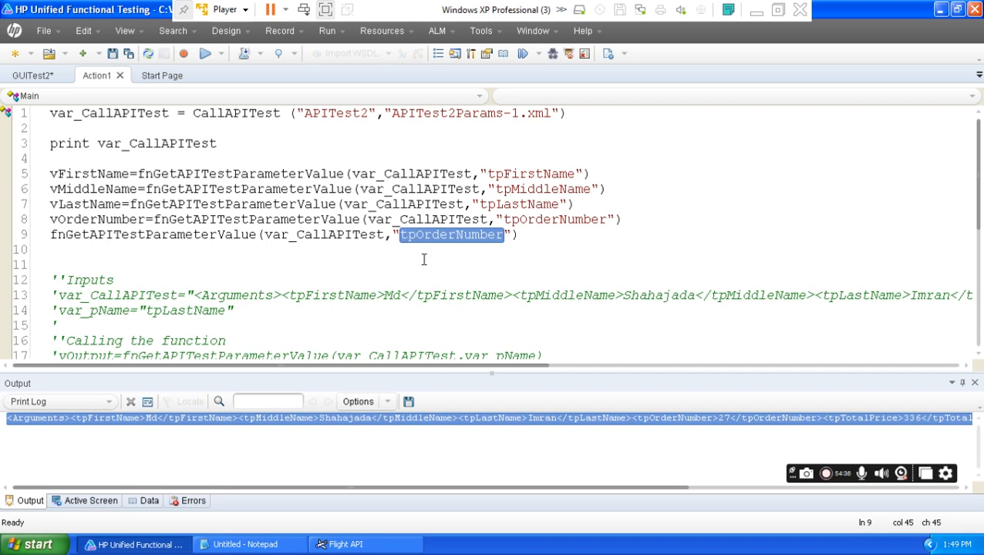
pyautogui.hotkey('ctrl', 'v')
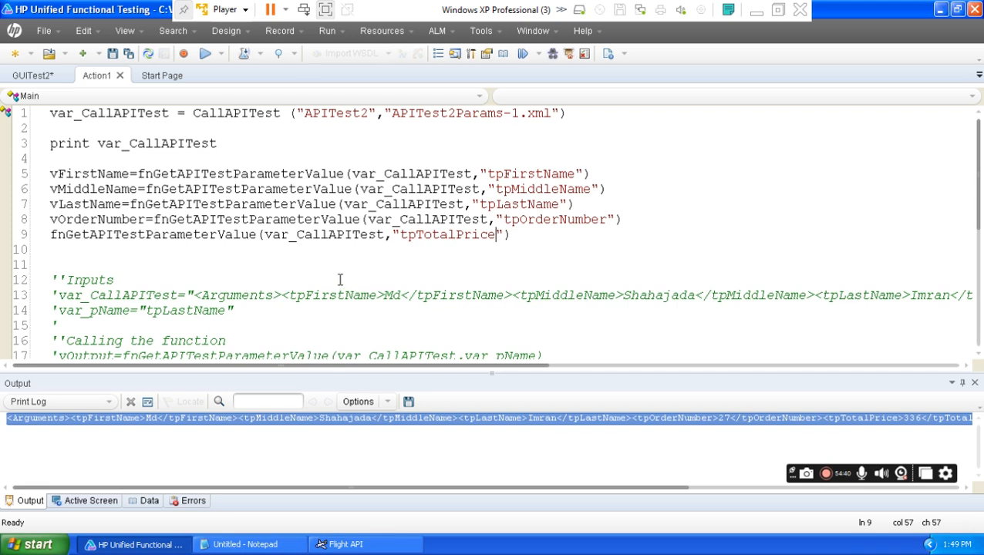
# - Assign the result of the line 9 function call to the variable vTotalPrice
pyautogui.press('Home')
pyautogui.write('v')
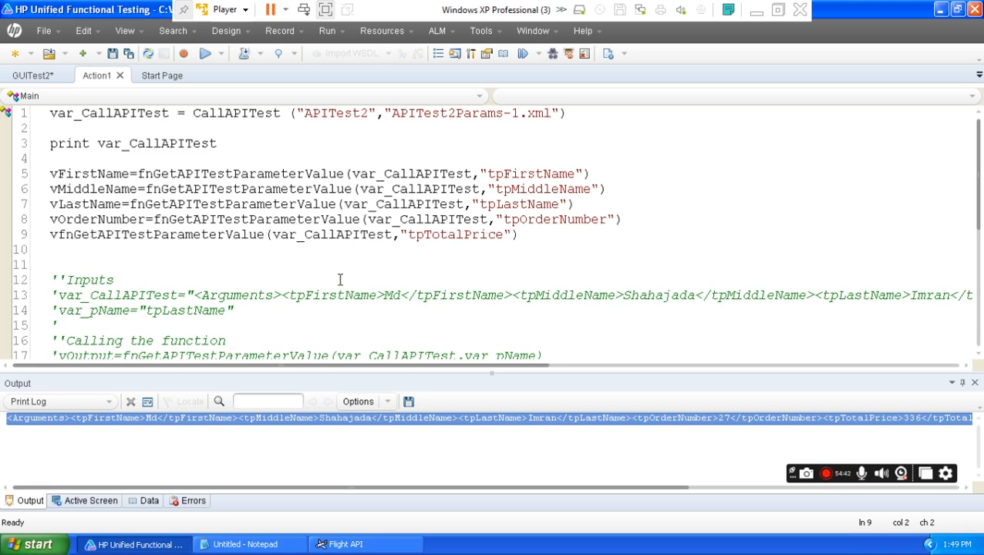
pyautogui.write('TotalP')
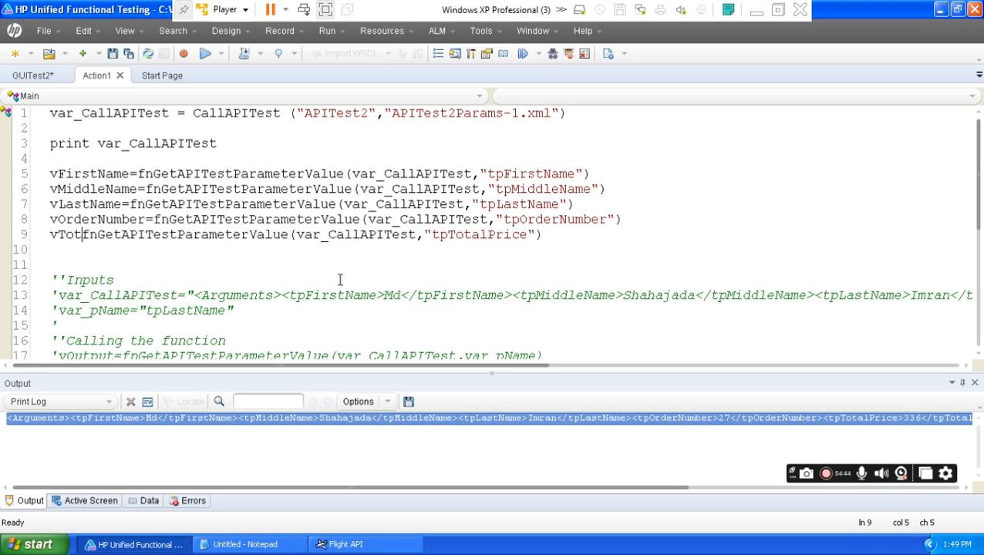
pyautogui.write('rice')
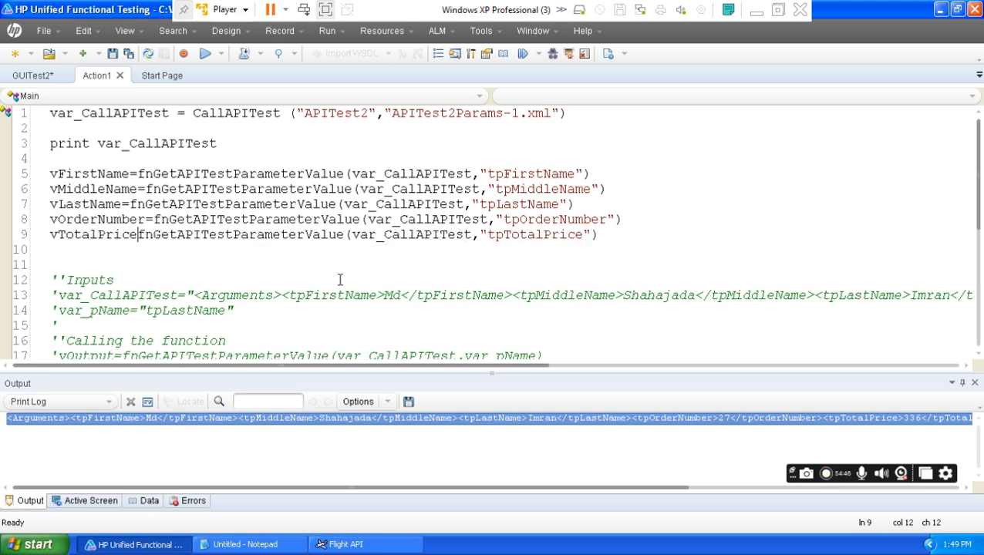
pyautogui.write('=')
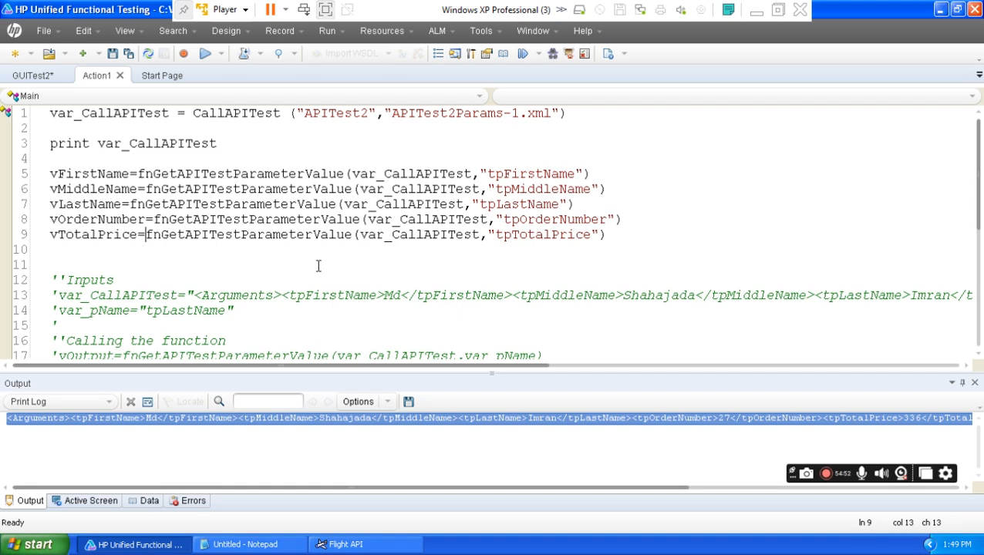
# - Duplicate the fnGetAPITestParameterValue call from line 9 onto a new line 10, without the vTotalPrice assignment
pyautogui.hotkey('shift', 'End')
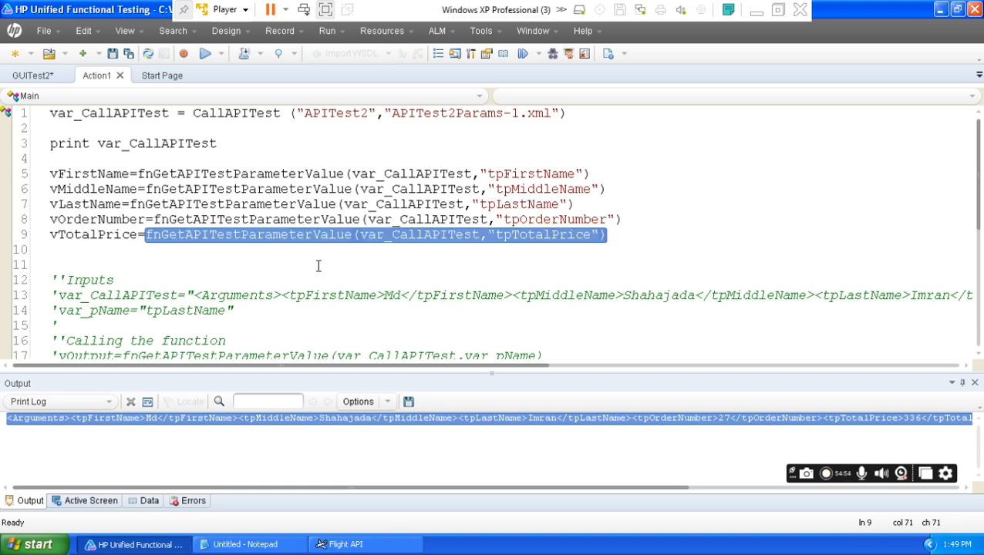
pyautogui.click(640, 240)
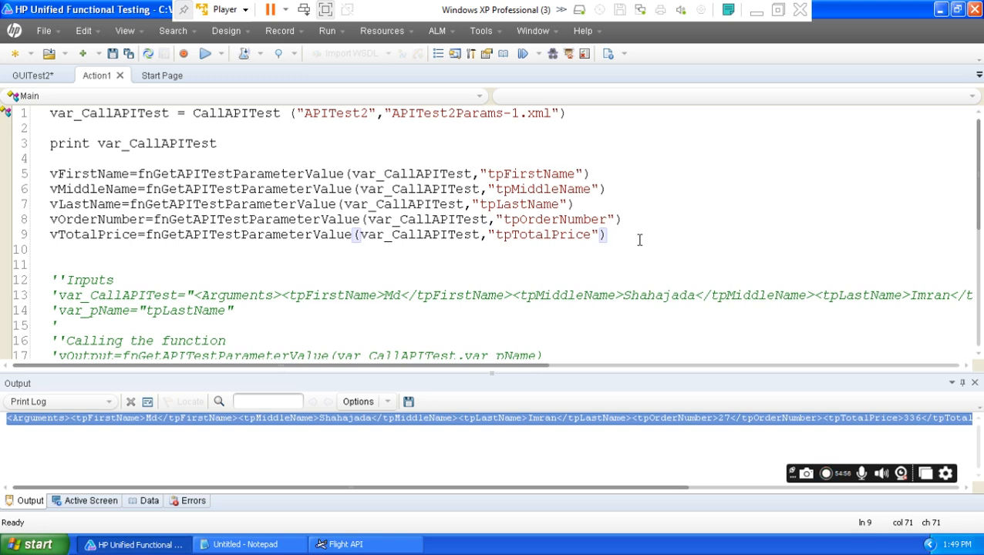
pyautogui.press('Return')
pyautogui.hotkey('ctrl', 'v')
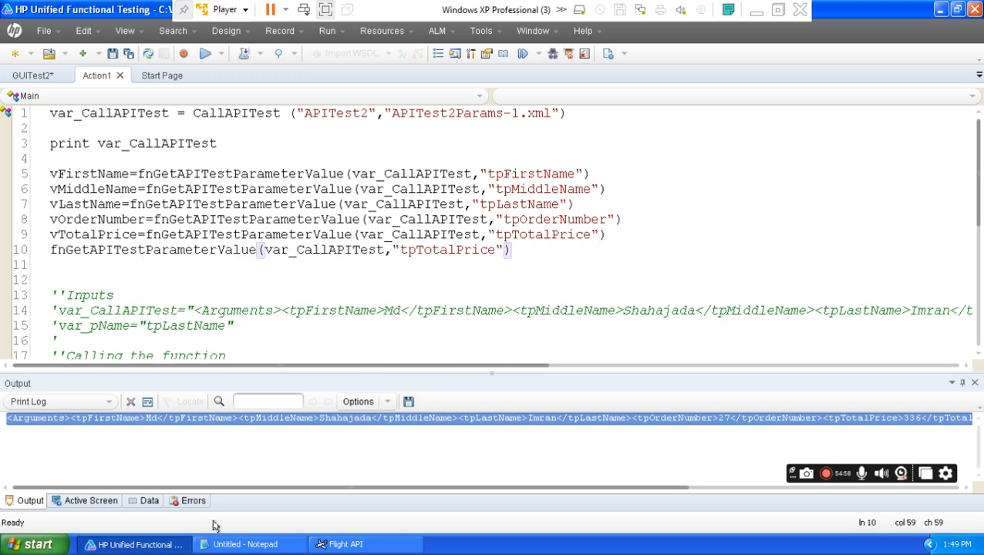
# - Replace tpTotalPrice in the line 10 function call with tpTodayDate copied from the Notepad list
pyautogui.click(245, 545)
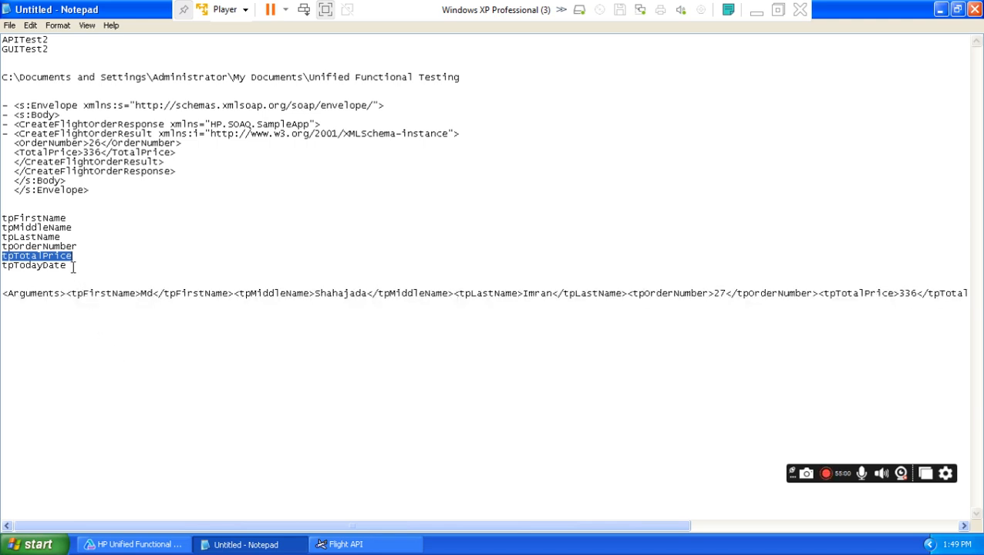
pyautogui.moveTo(67, 266); pyautogui.dragTo(3, 266)
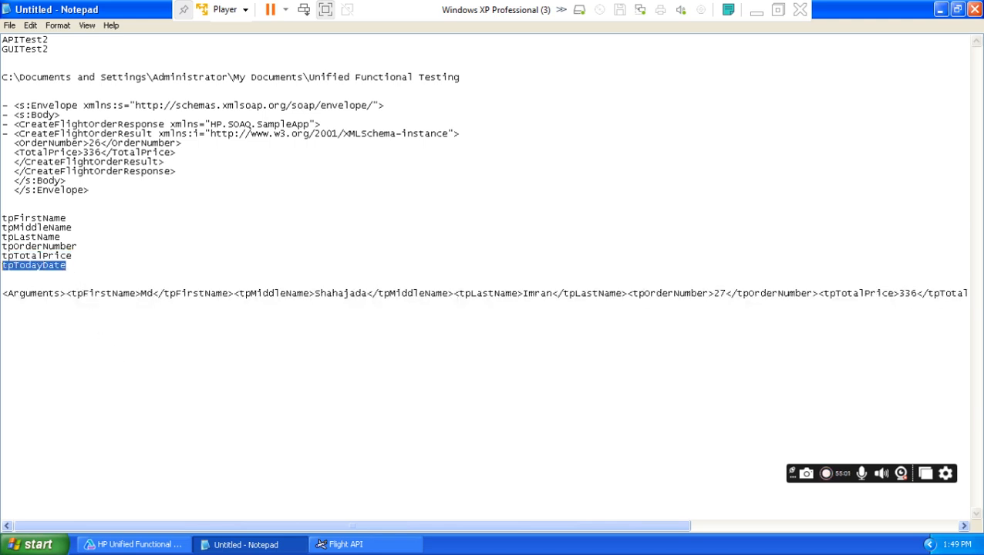
pyautogui.rightClick(31, 270)
pyautogui.click(52, 310)
pyautogui.click(940, 9)
pyautogui.moveTo(496, 250); pyautogui.dragTo(404, 253)
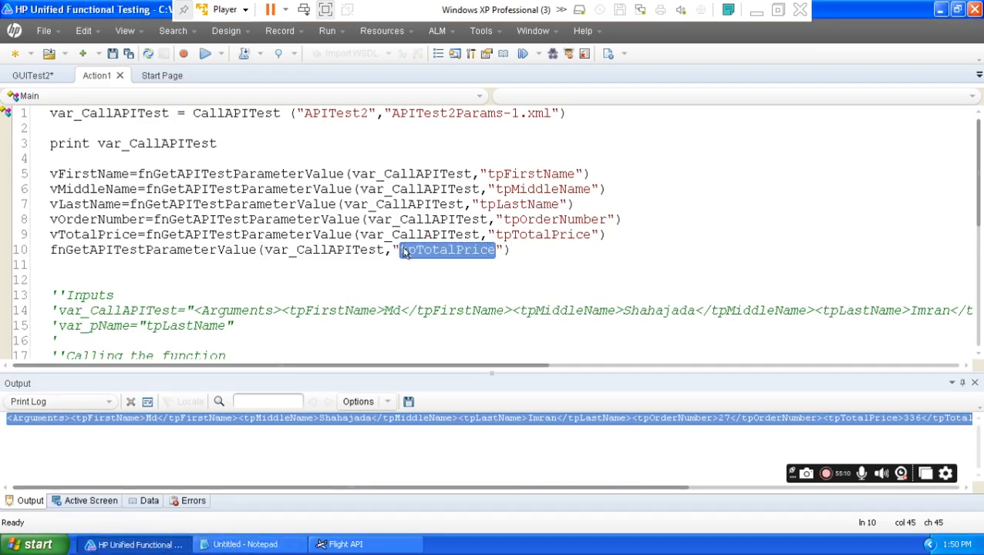
pyautogui.hotkey('ctrl', 'v')
# - Assign the result of the line 10 function call to the variable vTodaySDate
pyautogui.press('Home')
pyautogui.write('vToday')
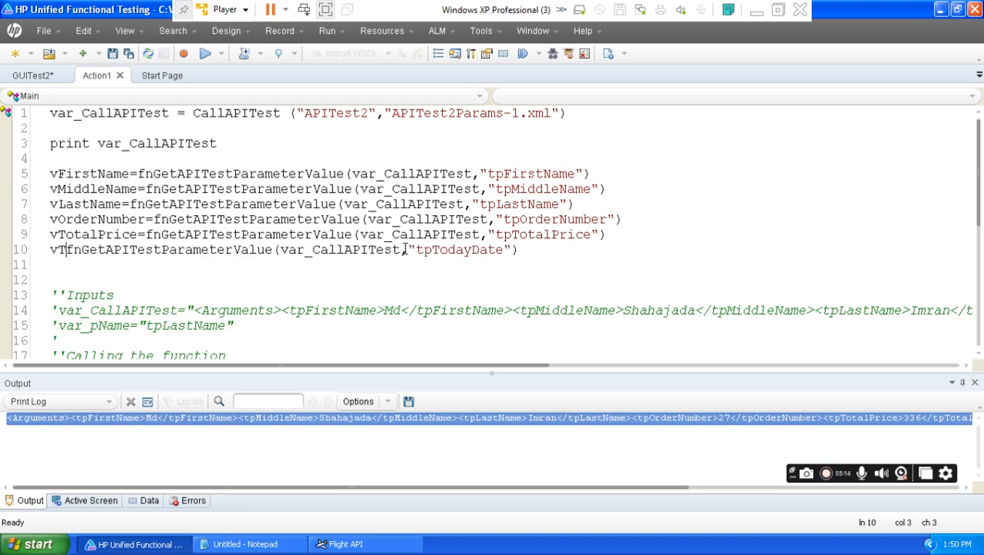
pyautogui.write('SDate=')
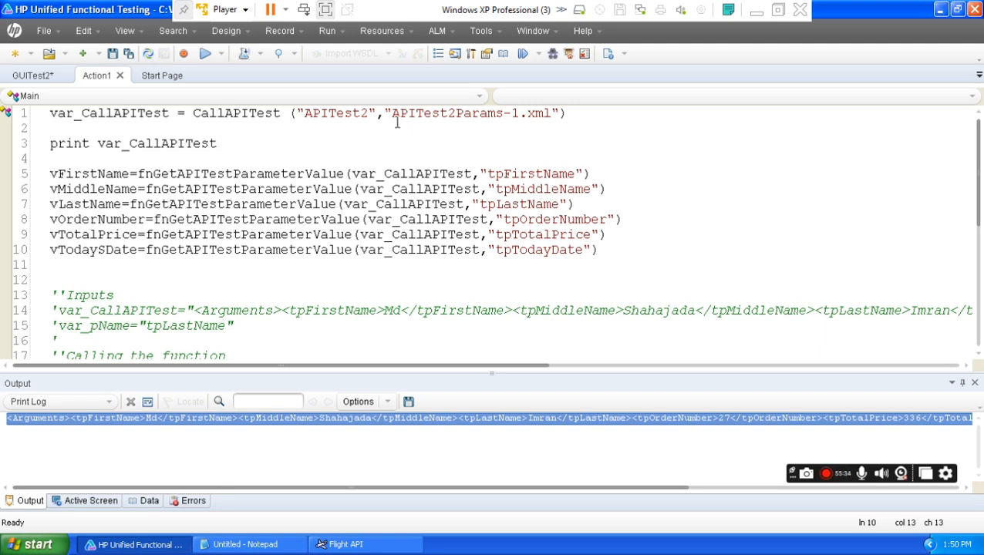
# - Below the assignments, after a blank line, start a print statement on line 12 with "First Name is "&
pyautogui.click(609, 251)
pyautogui.press('Return')
pyautogui.press('Return')
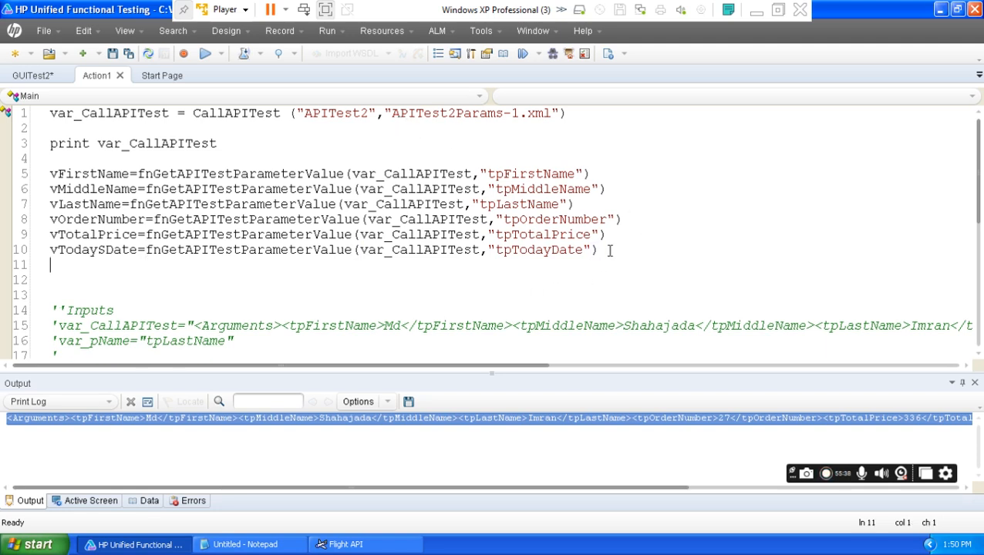
pyautogui.write('p')
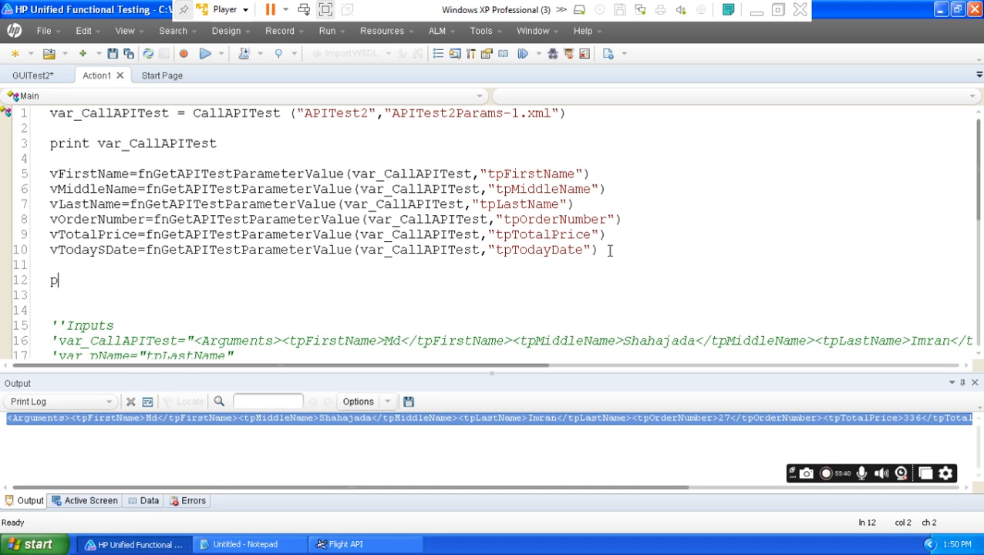
pyautogui.write('rint "')
pyautogui.write('T')
pyautogui.write('First ')
pyautogui.write('NAM')
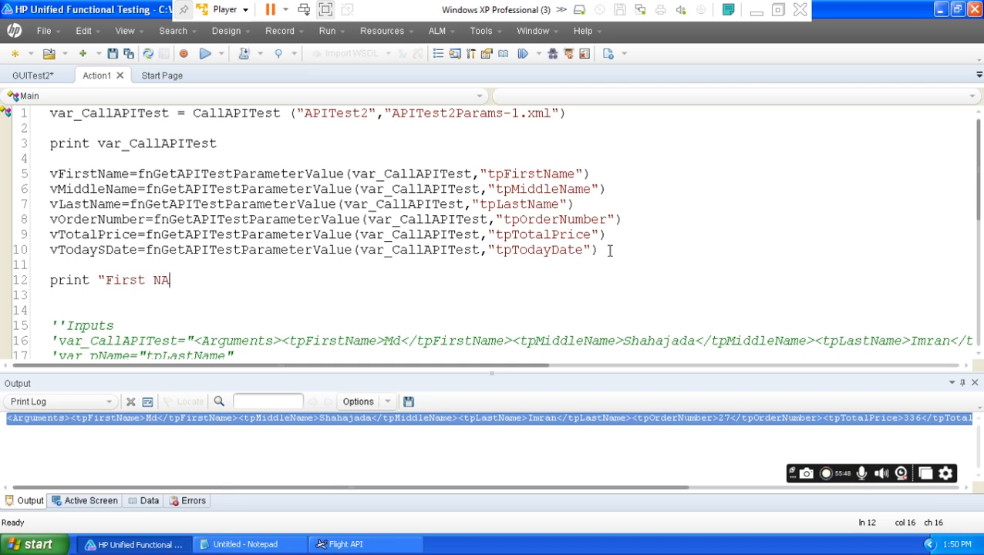
pyautogui.press('BackSpace')
pyautogui.press('BackSpace')
pyautogui.write('ame is "*')
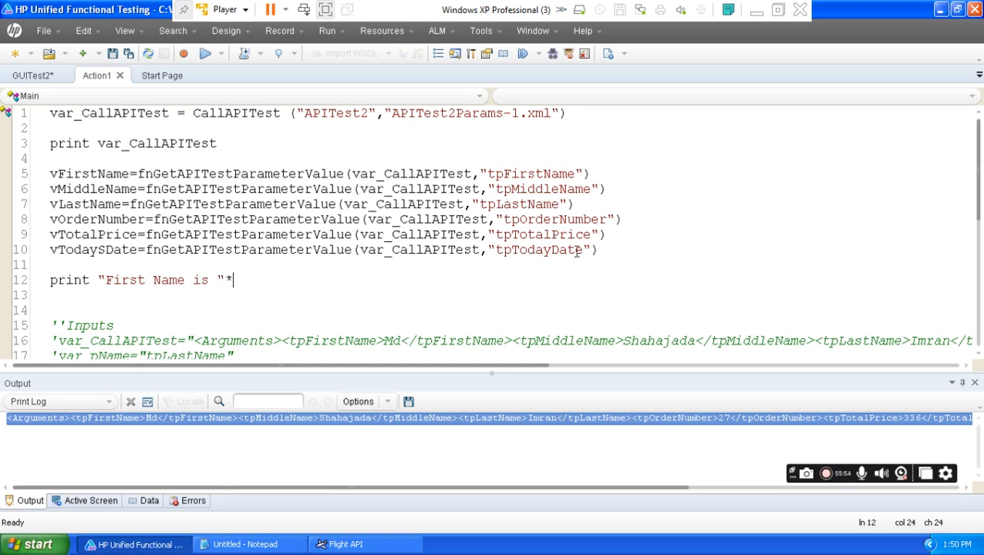
pyautogui.press('BackSpace')
pyautogui.write('&')
# - Append the variable vFirstName, copied from line 5, to the line 12 print statement
pyautogui.moveTo(129, 175); pyautogui.dragTo(46, 175)
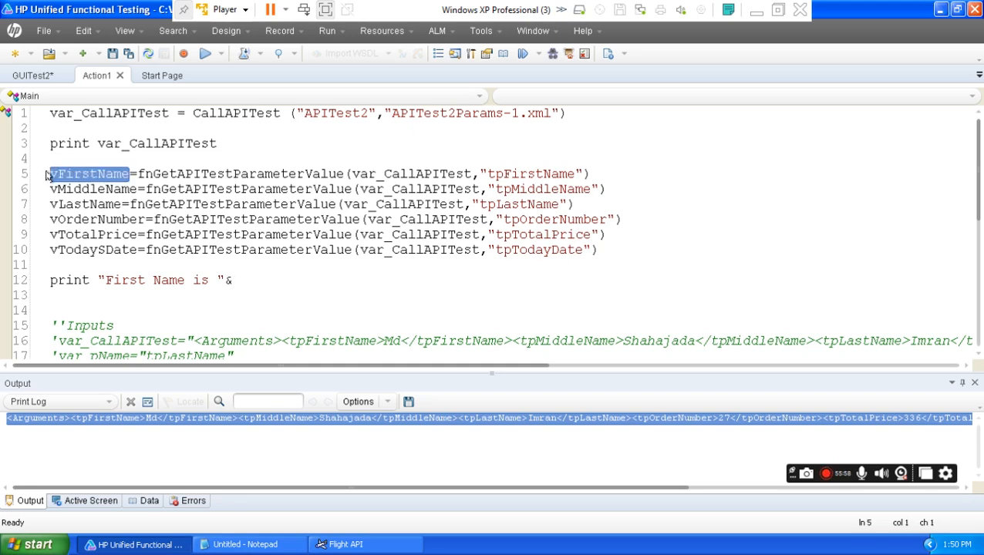
pyautogui.click(243, 280)
pyautogui.hotkey('ctrl', 'v')
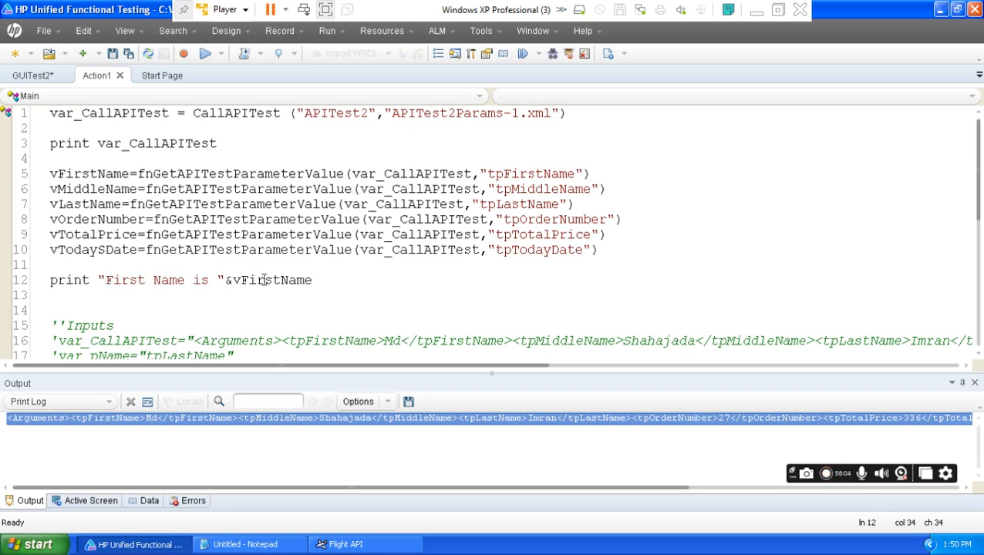
# - Add the statement print "Middle Name is "&vMiddleName on line 13, copying the variable name from line 6
pyautogui.press('Return')
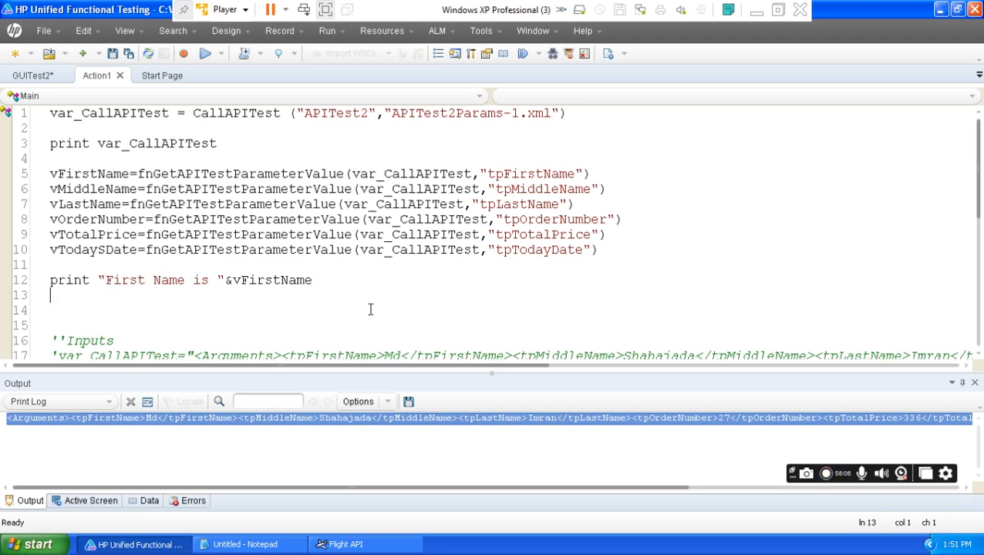
pyautogui.write('print "Midd')
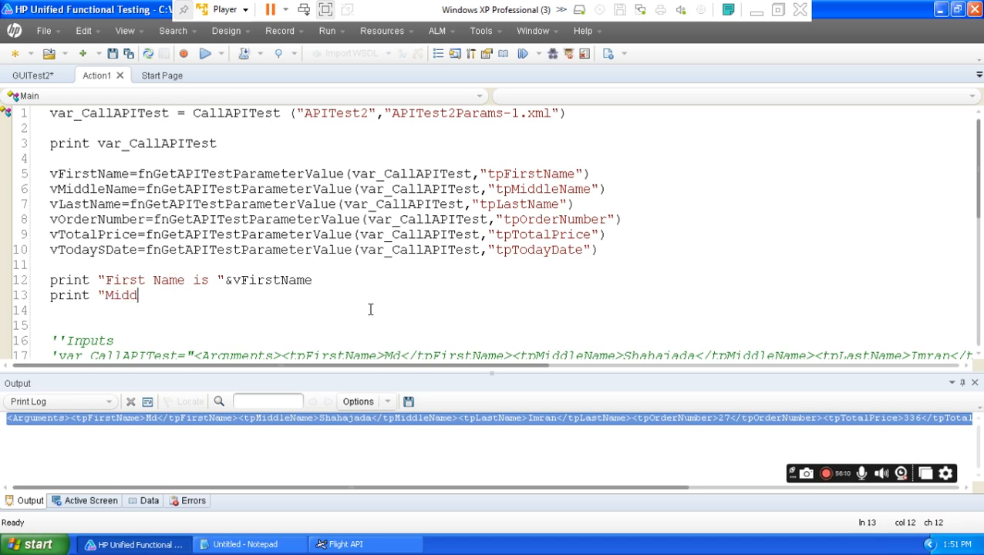
pyautogui.write('le Name is')
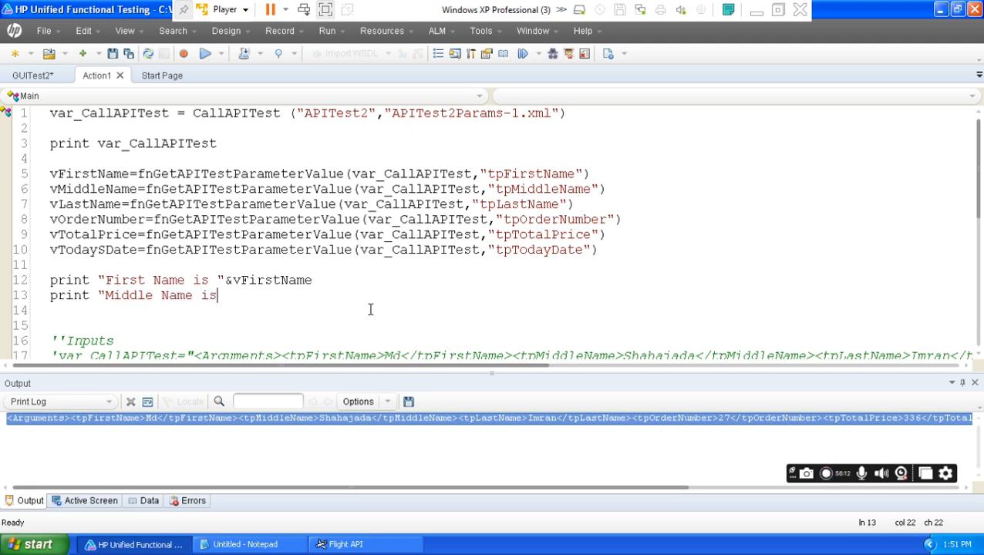
pyautogui.write(' "&')
pyautogui.click(138, 189)
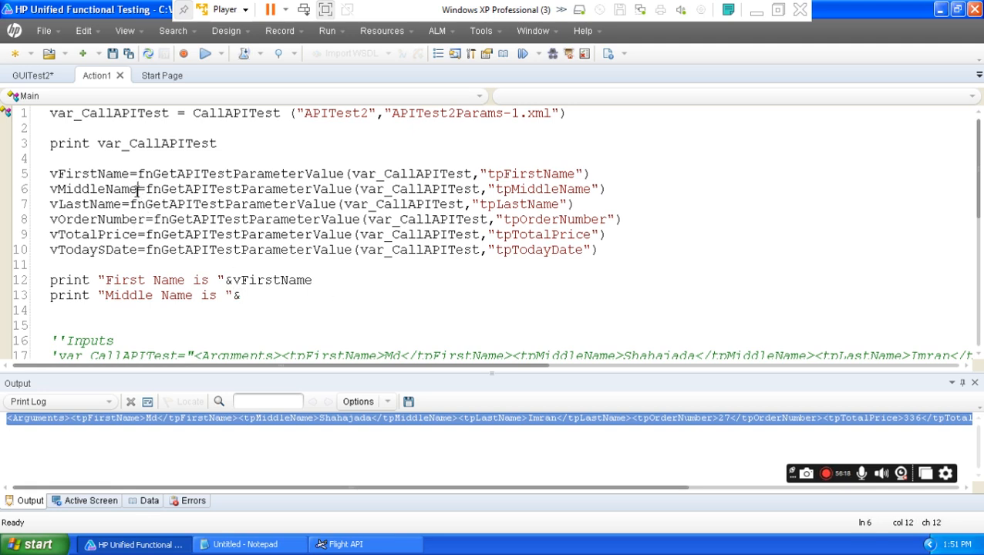
pyautogui.doubleClick(138, 189)
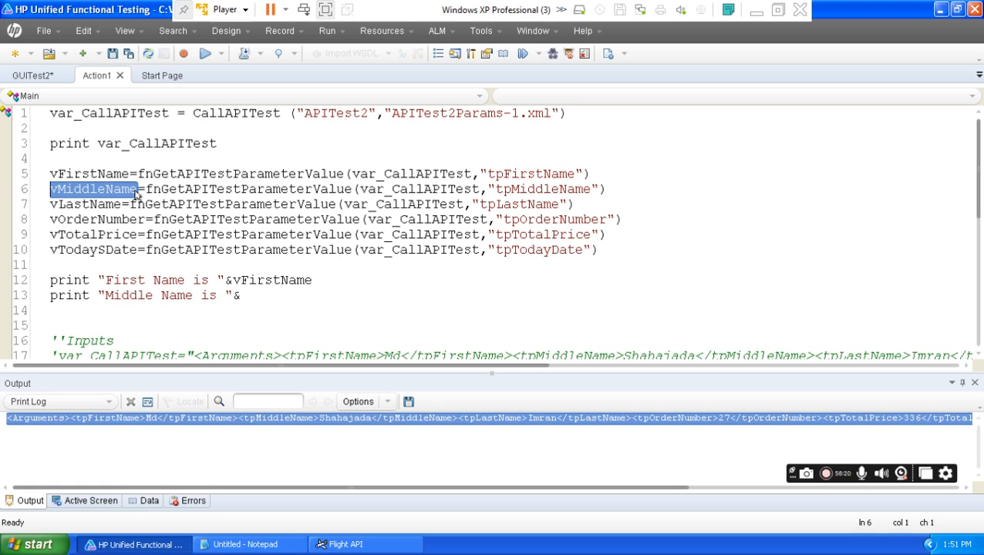
pyautogui.click(263, 294)
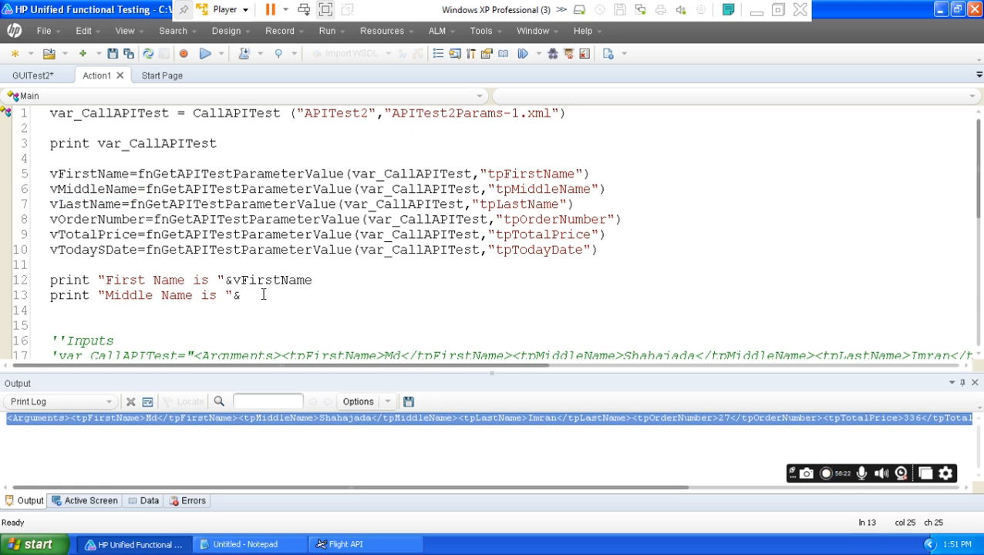
pyautogui.hotkey('ctrl', 'v')
# - Add the statement print "Last name is "&vLastName on line 14, copying the variable name from line 7
pyautogui.press('Return')
pyautogui.write('print "Last name is ')
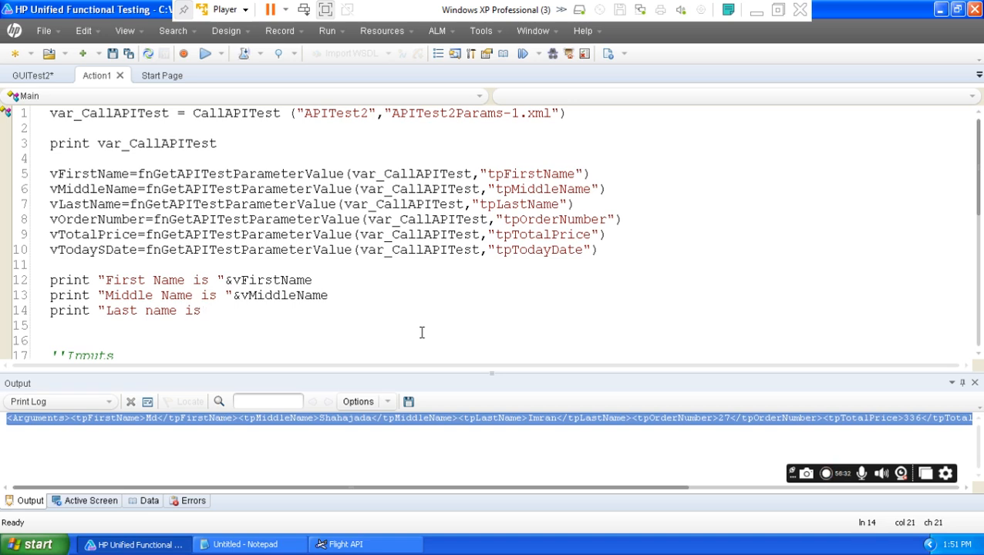
pyautogui.write('"')
pyautogui.click(124, 205)
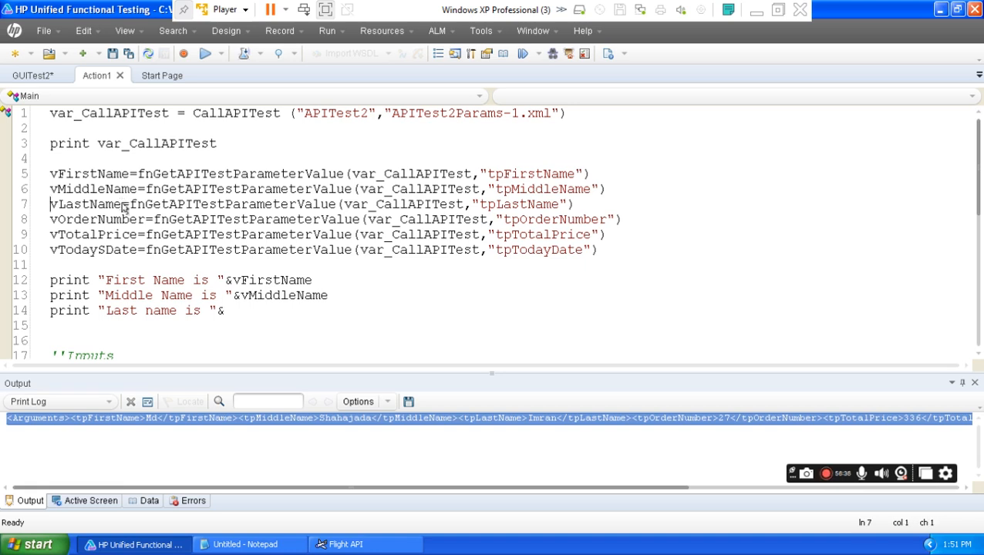
pyautogui.doubleClick(124, 205)
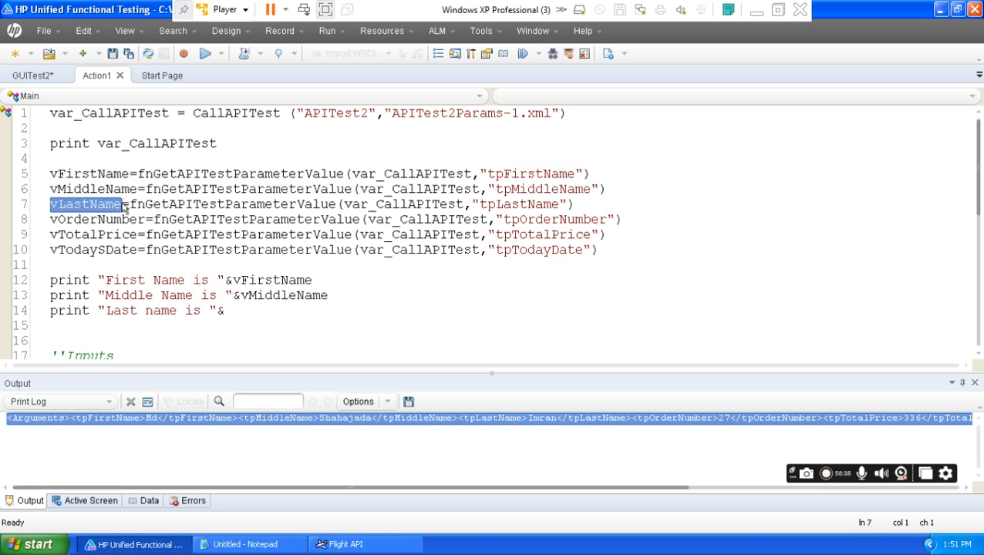
pyautogui.click(240, 312)
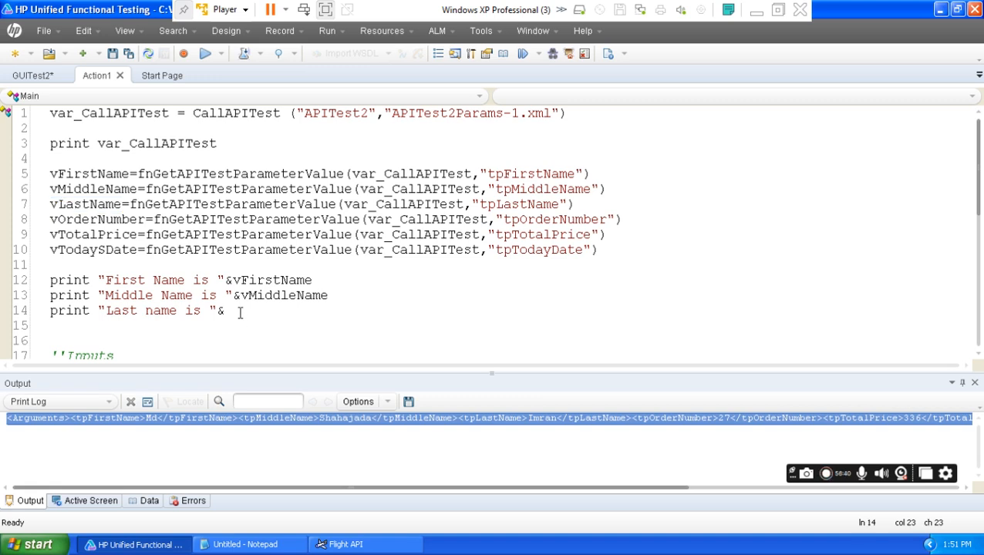
pyautogui.hotkey('ctrl', 'v')
# - Add the statement print "Order Number is "&vOrderNumber on line 15, copying the variable from line 8, and open a new line below it
pyautogui.press('Return')
pyautogui.write('p')
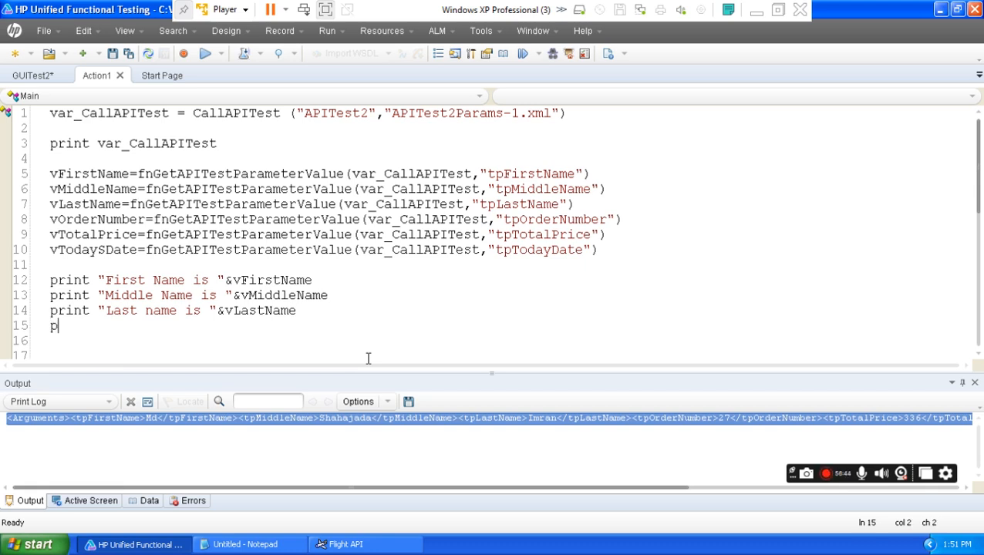
pyautogui.write('rint "Order Nm')
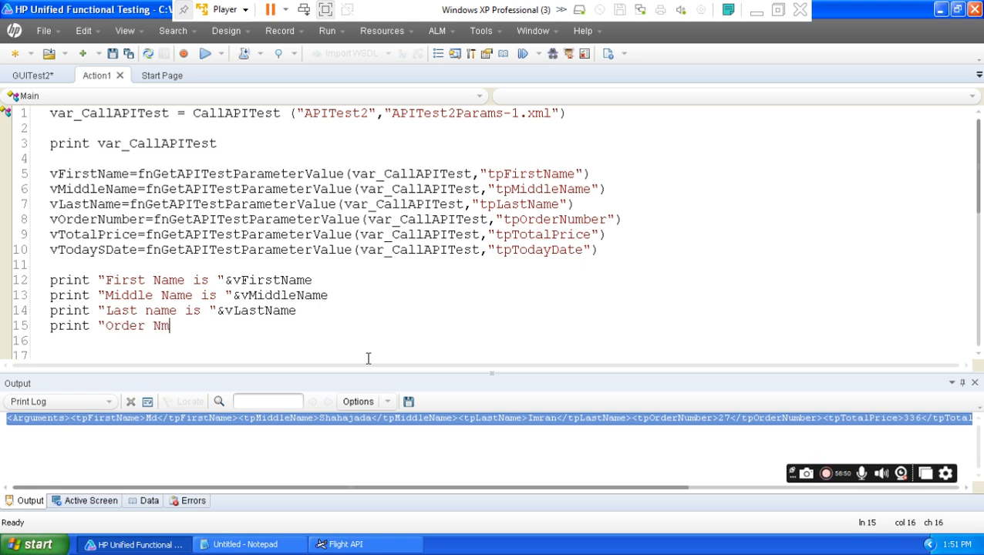
pyautogui.press('BackSpace')
pyautogui.write('umber is')
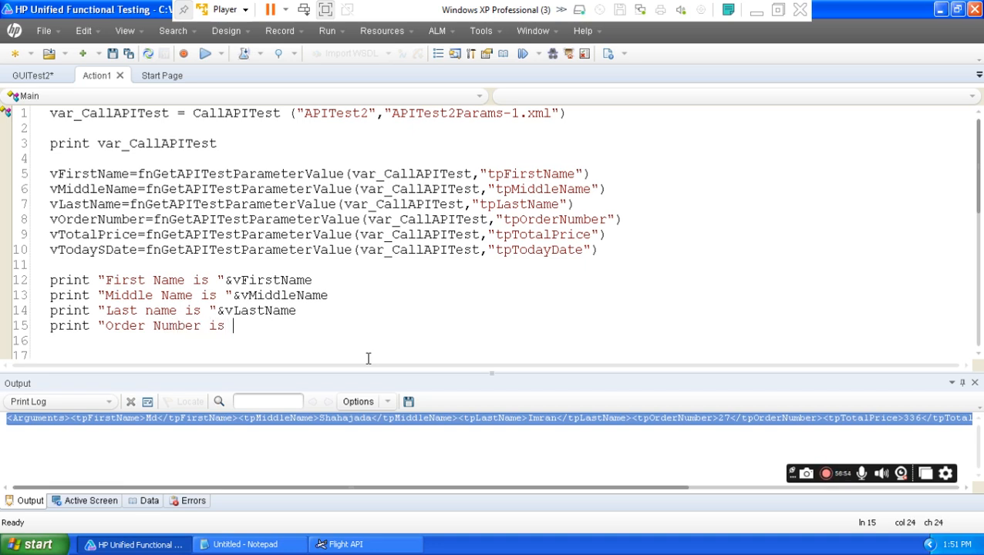
pyautogui.write(' "')
pyautogui.click(144, 221)
pyautogui.press('Home')
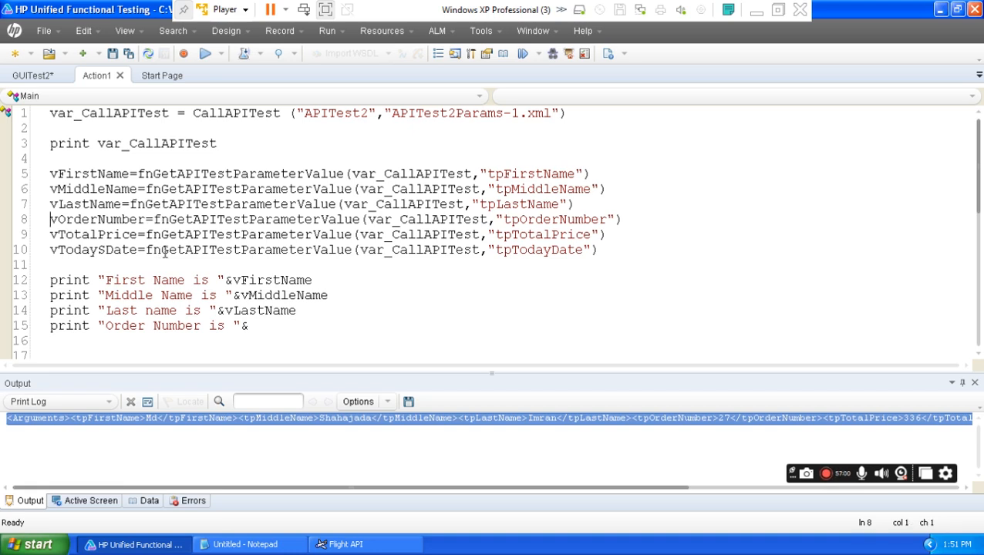
pyautogui.hotkey('ctrl', 'shift', 'Right')
pyautogui.hotkey('ctrl', 'c')
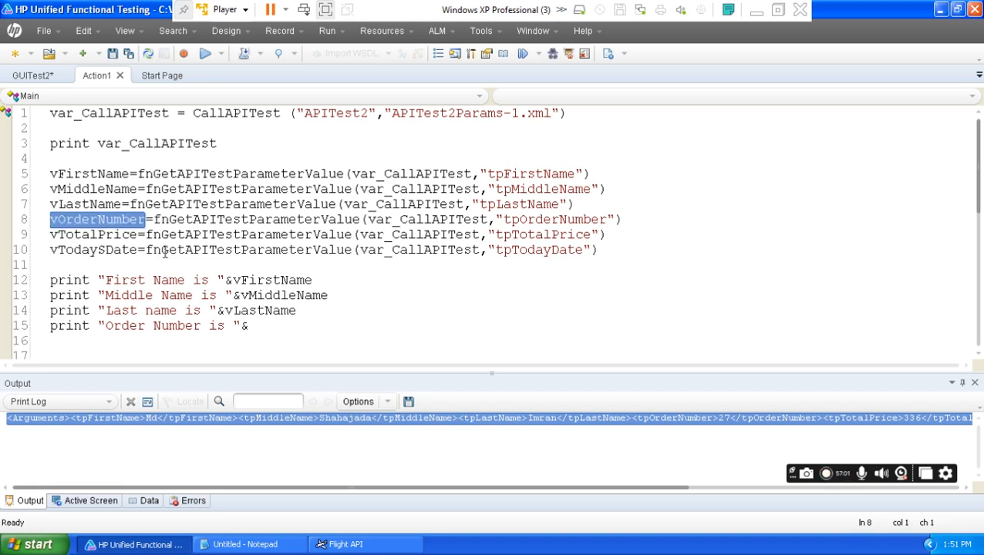
pyautogui.click(281, 328)
pyautogui.hotkey('ctrl', 'v')
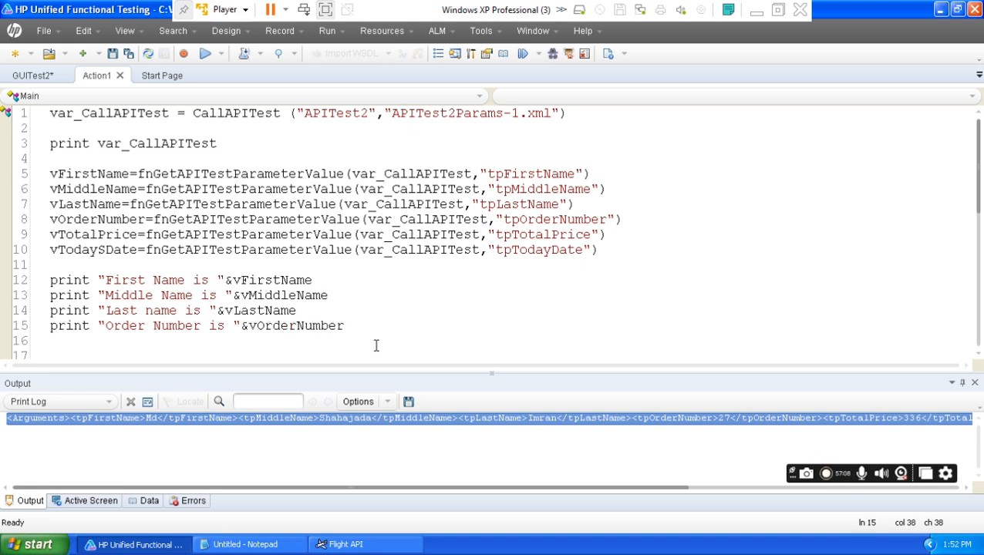
pyautogui.press('Return')
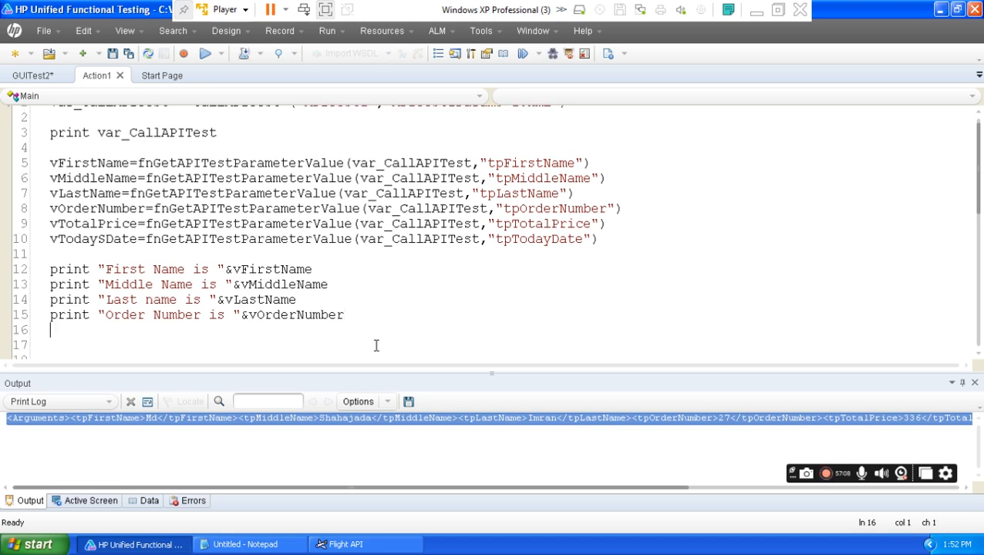
# - Add the statement print "Total Price is "&vTotalPrice on line 16, copying the variable name from line 9, and open a new line below it
pyautogui.write('print "Total ')
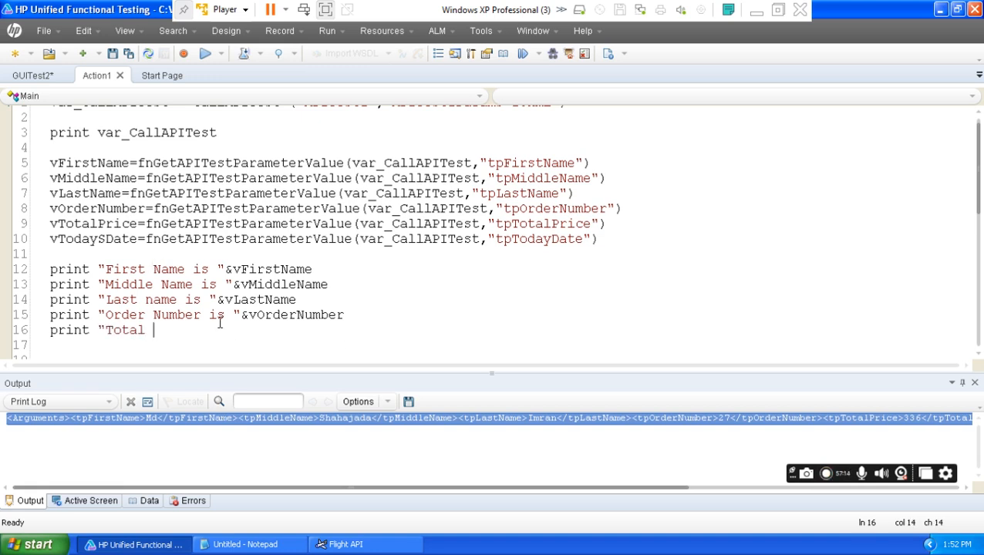
pyautogui.write('Price is "')
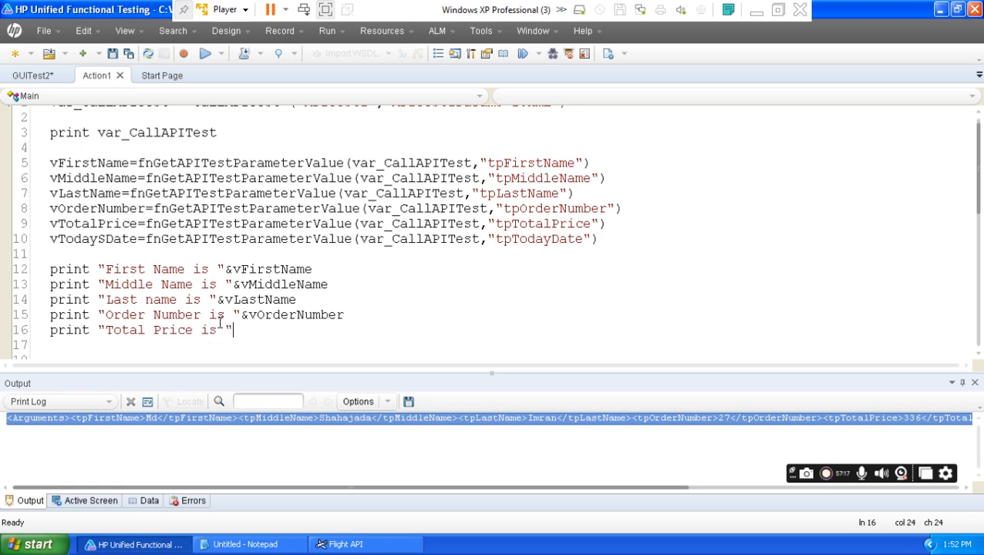
pyautogui.click(140, 224)
pyautogui.hotkey('shift', 'Home')
pyautogui.hotkey('ctrl', 'c')
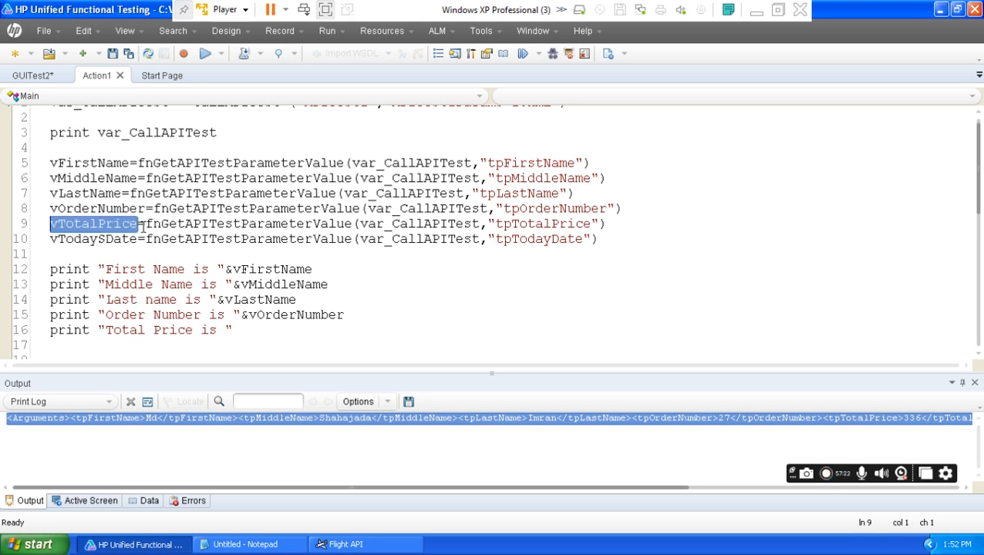
pyautogui.click(259, 327)
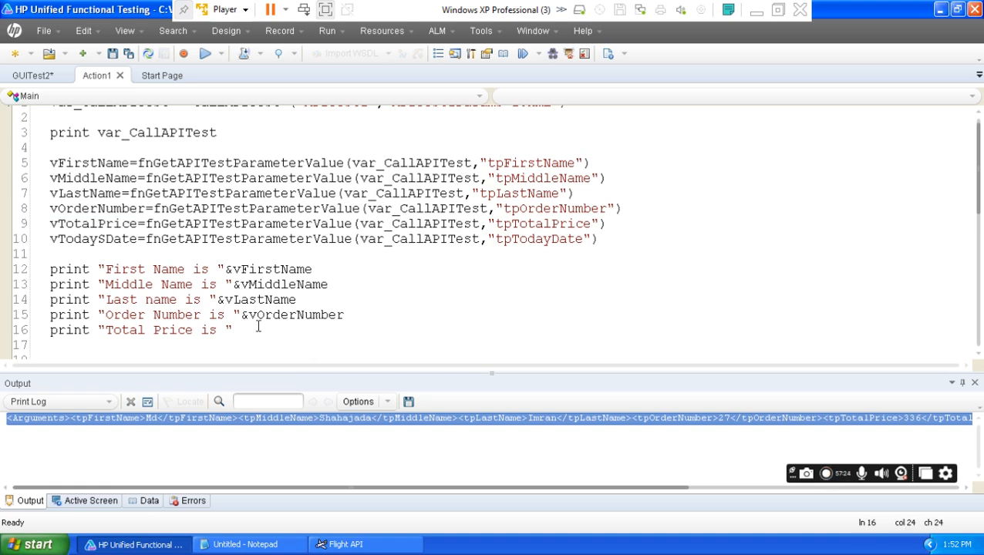
pyautogui.write('&')
pyautogui.hotkey('ctrl', 'v')
pyautogui.press('Return')
# - Add the statement print "Todays date is "&vTodaySDate on line 17, copying the variable name from line 10
pyautogui.write('print "')
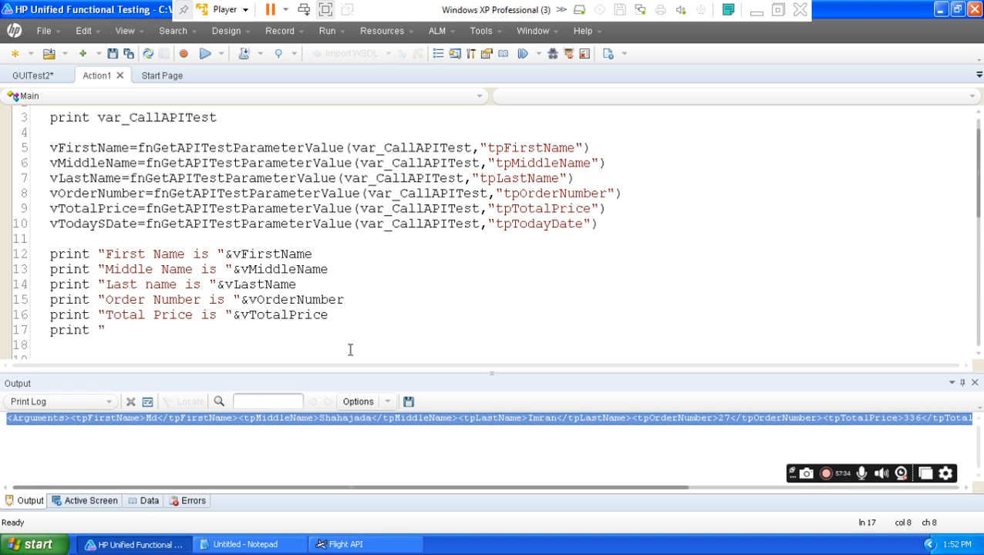
pyautogui.write('Todays date is "&')
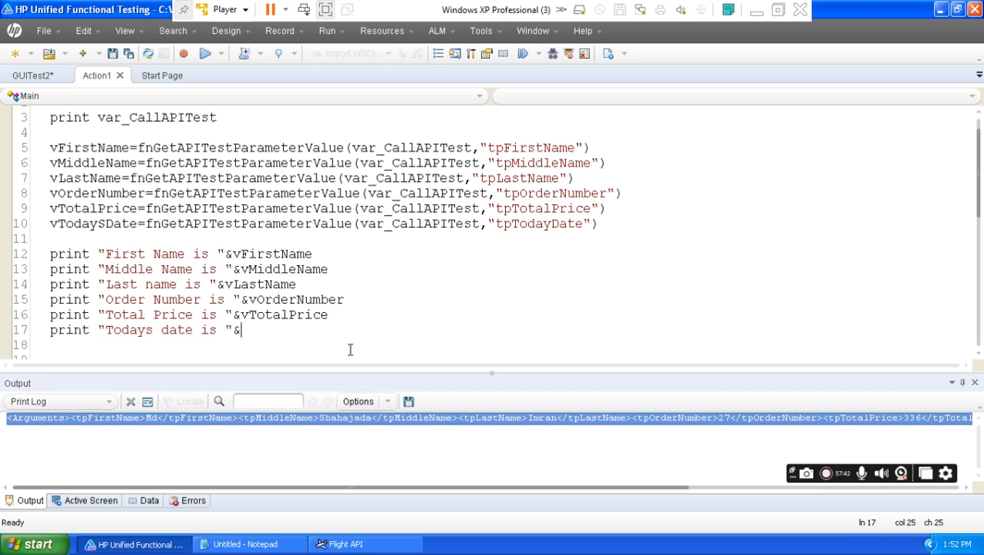
pyautogui.click(144, 224)
pyautogui.hotkey('shift', 'Home')
pyautogui.hotkey('ctrl', 'c')
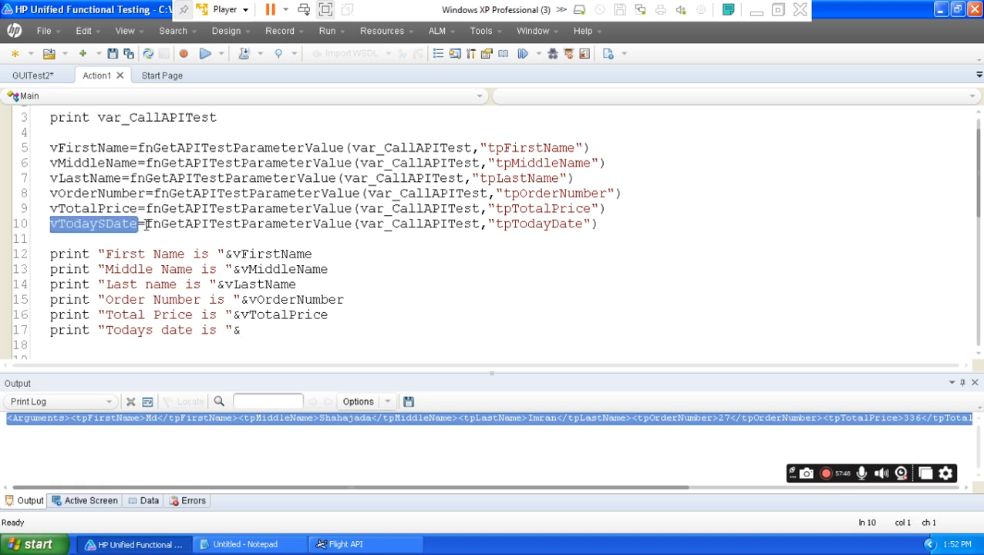
pyautogui.click(259, 333)
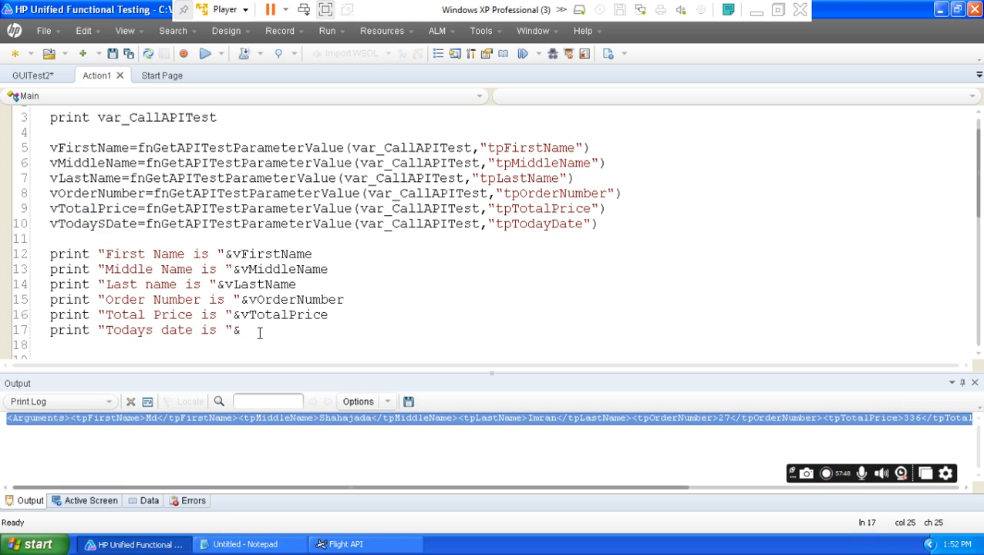
pyautogui.hotkey('ctrl', 'v')
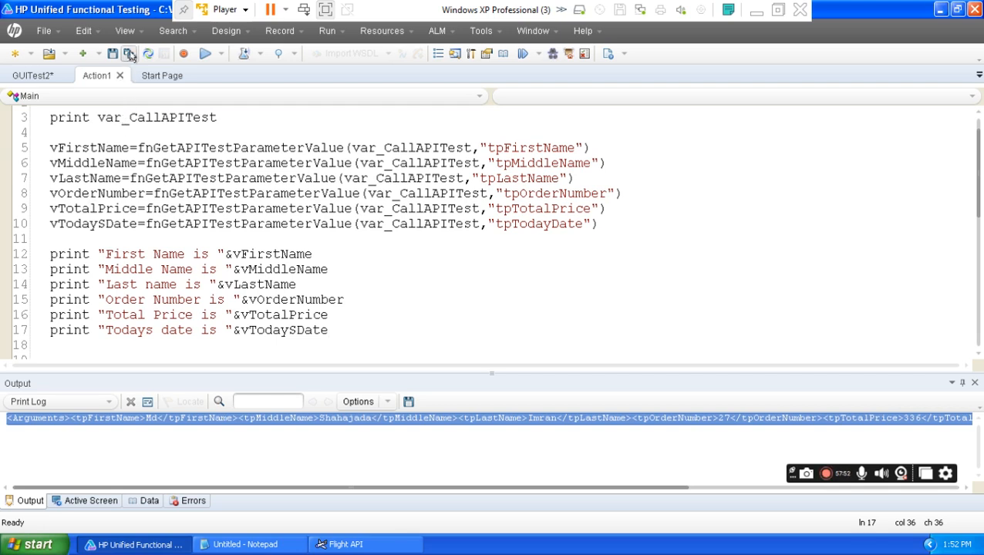
# - Save all open documents and check the script for errors, returning to the print log
pyautogui.click(130, 56)
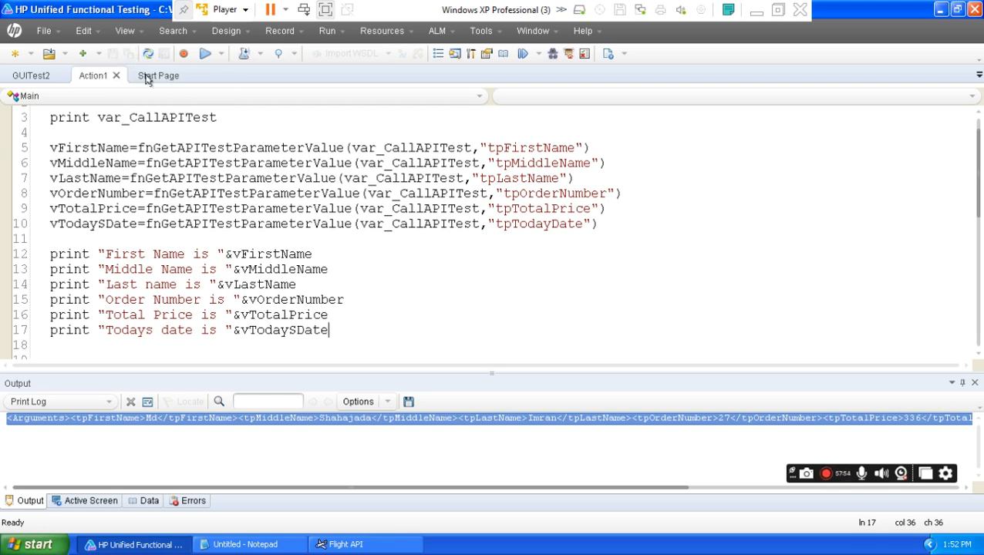
pyautogui.click(189, 502)
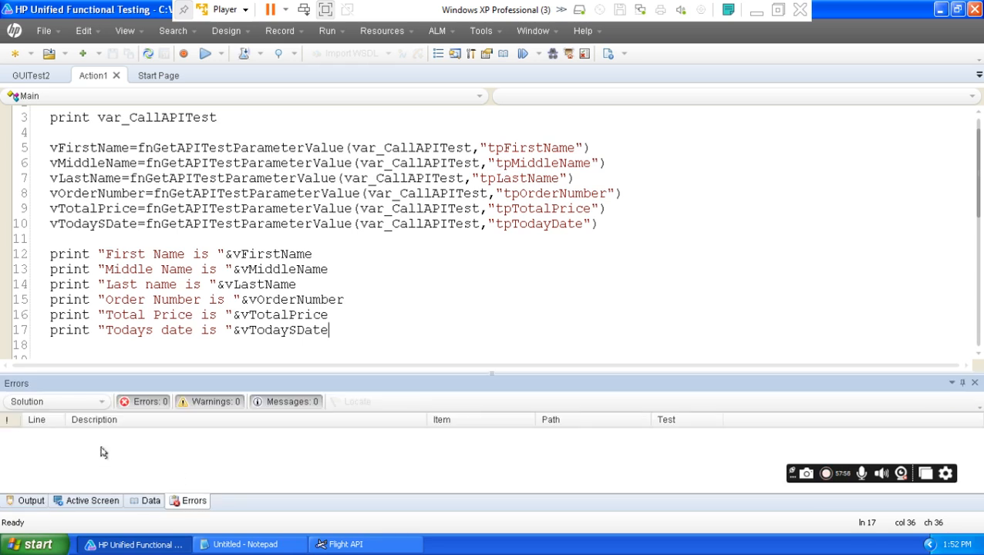
pyautogui.click(34, 501)
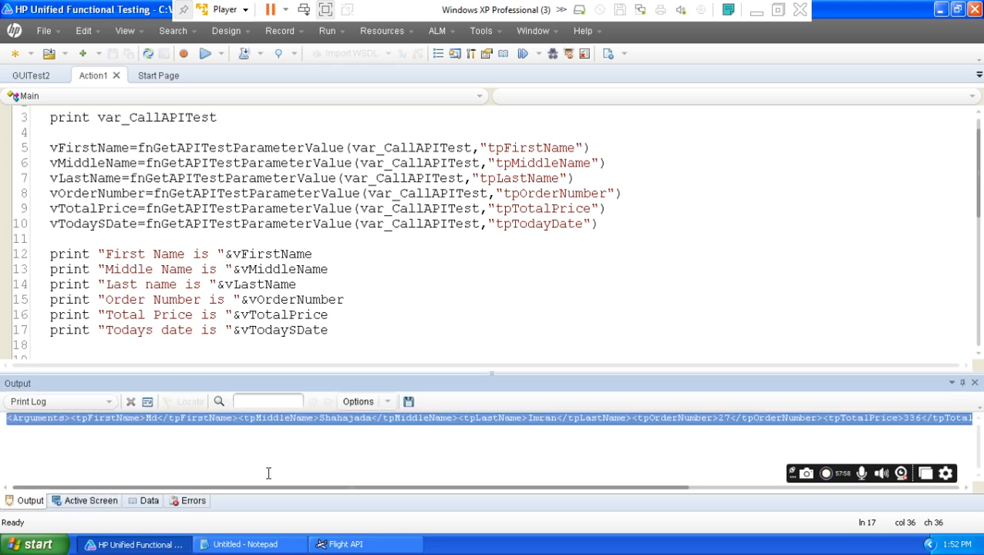
# - Review the Action1 script from the CallAPITest call and its var_CallAPITest variable down to the fnGetAPITestParameterValue function
pyautogui.scroll(1, 418, 304)
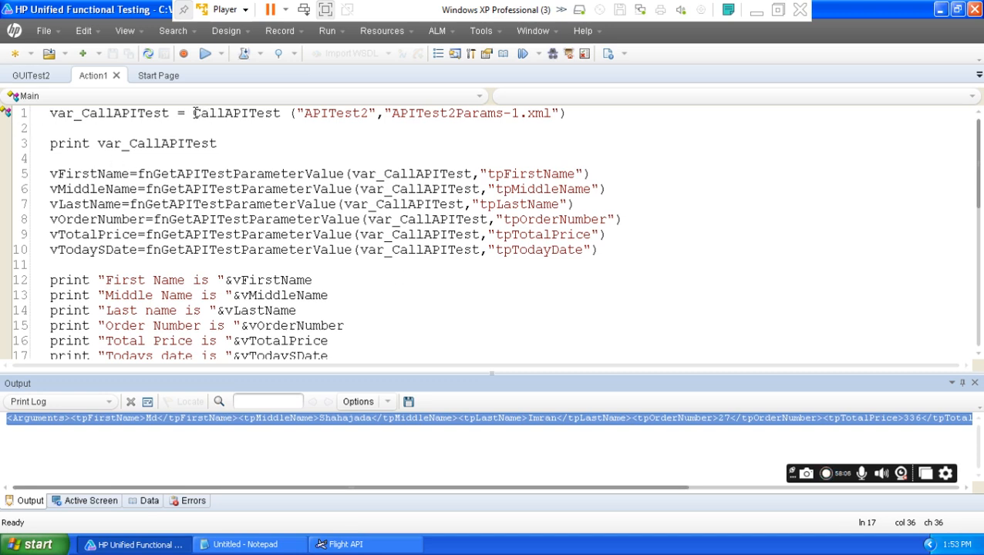
pyautogui.doubleClick(266, 113)
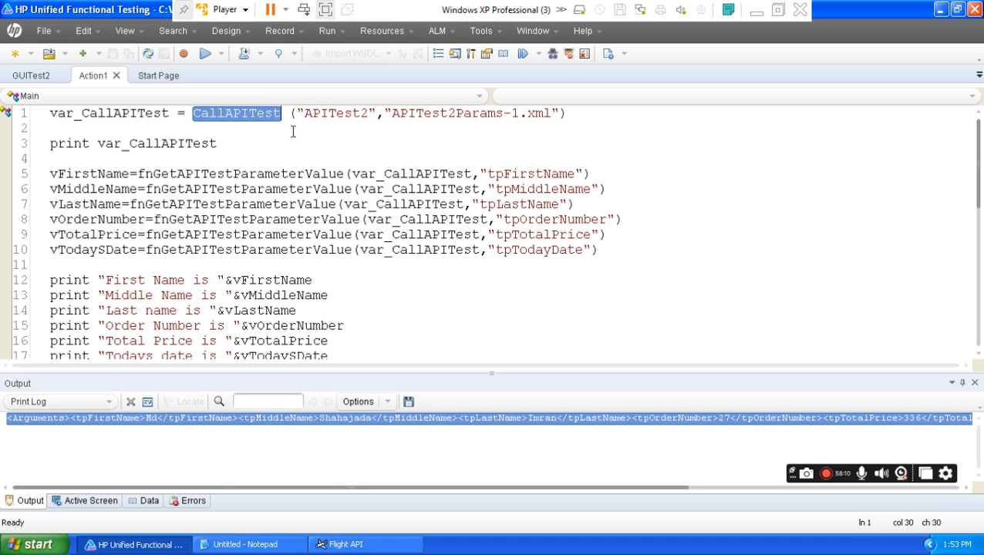
pyautogui.moveTo(170, 114); pyautogui.dragTo(50, 114)
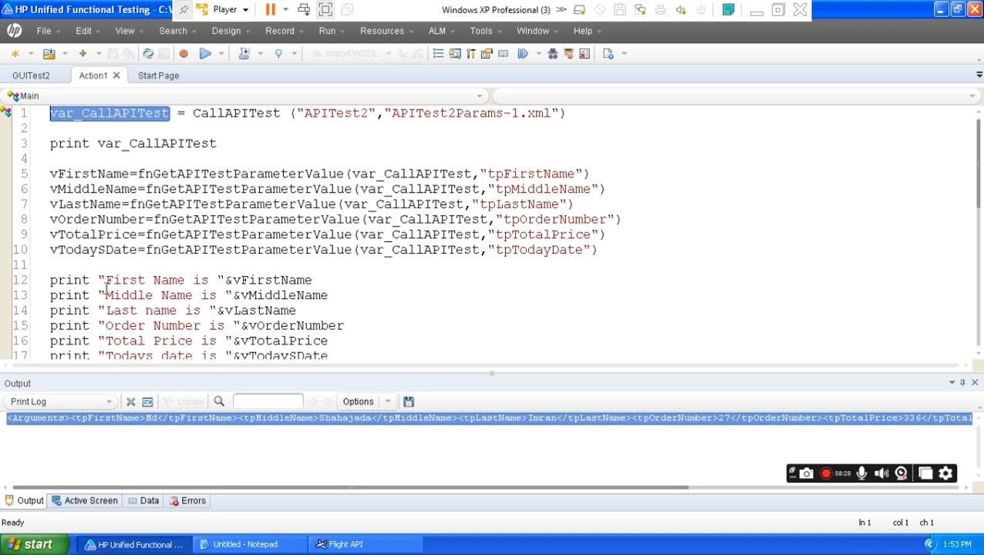
pyautogui.scroll(-1, 107, 288)
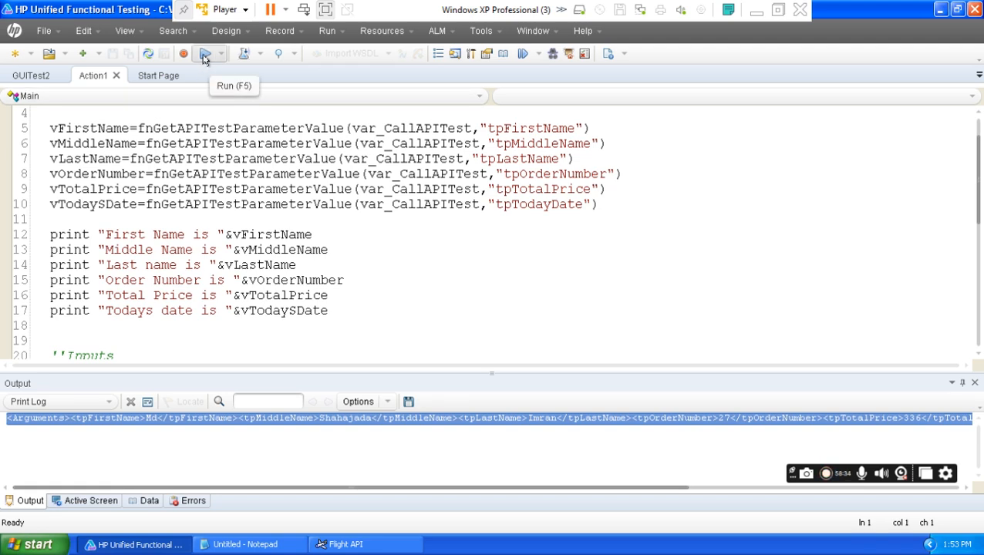
pyautogui.scroll(-6, 441, 308)
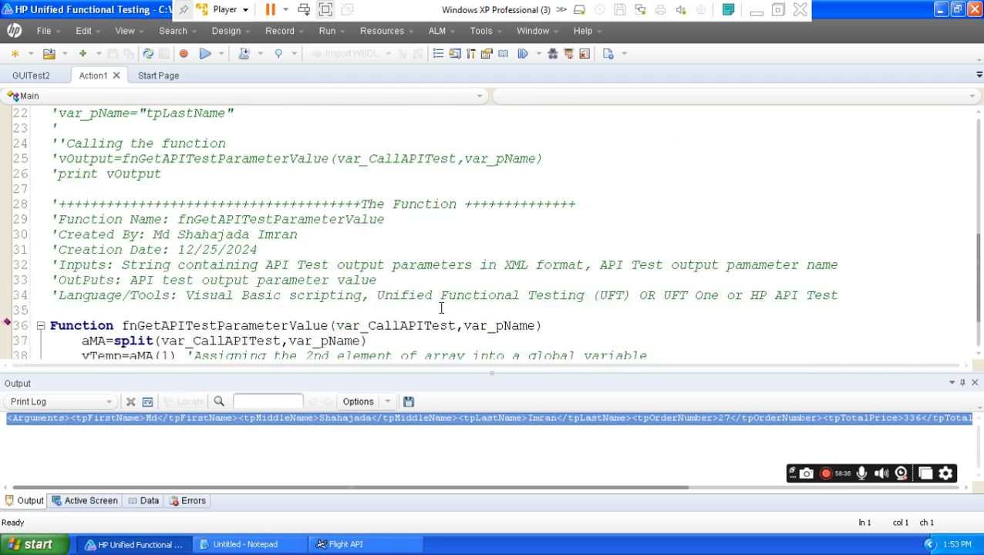
pyautogui.scroll(-3, 441, 308)
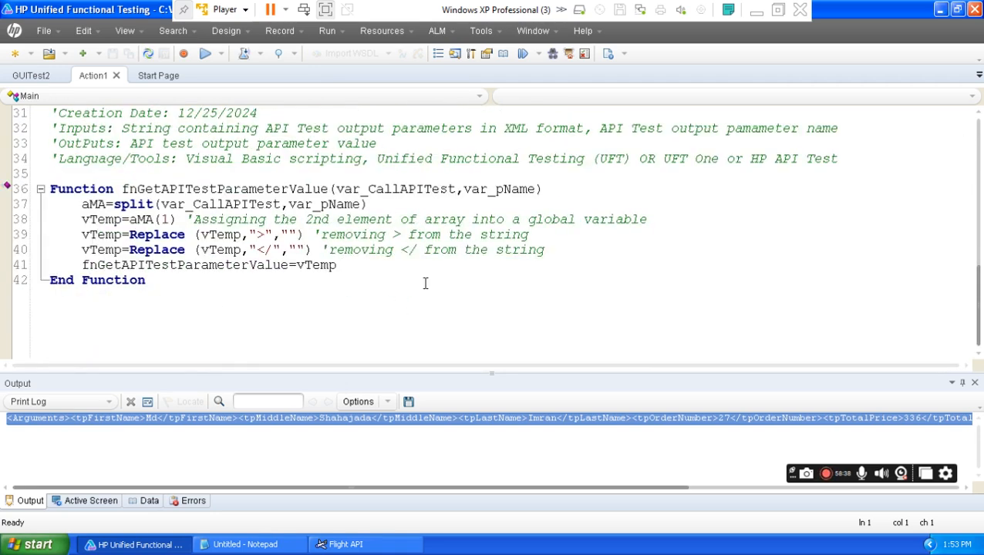
pyautogui.scroll(10, 494, 298)
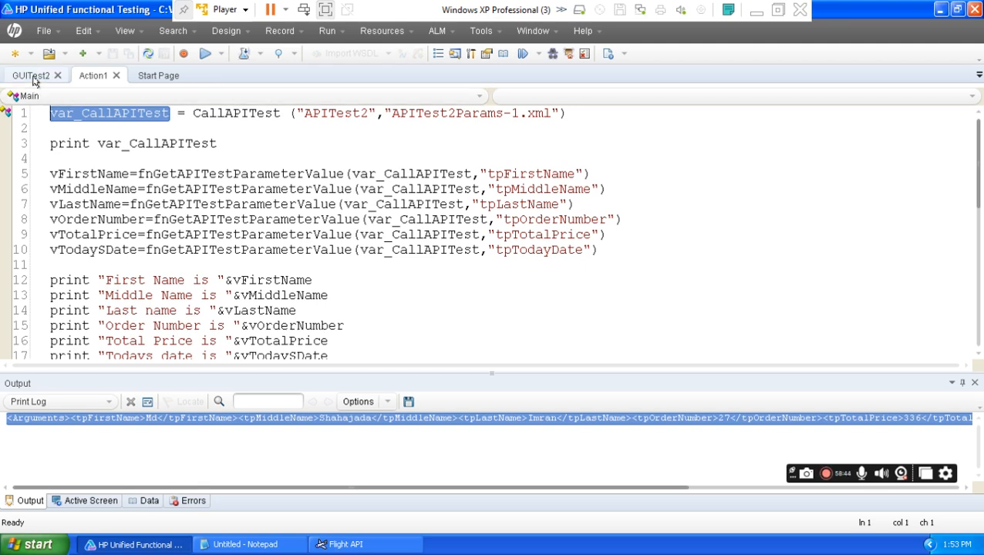
# - Run the GUITest2 test and close the run results when it finishes
pyautogui.click(221, 56)
pyautogui.click(226, 78)
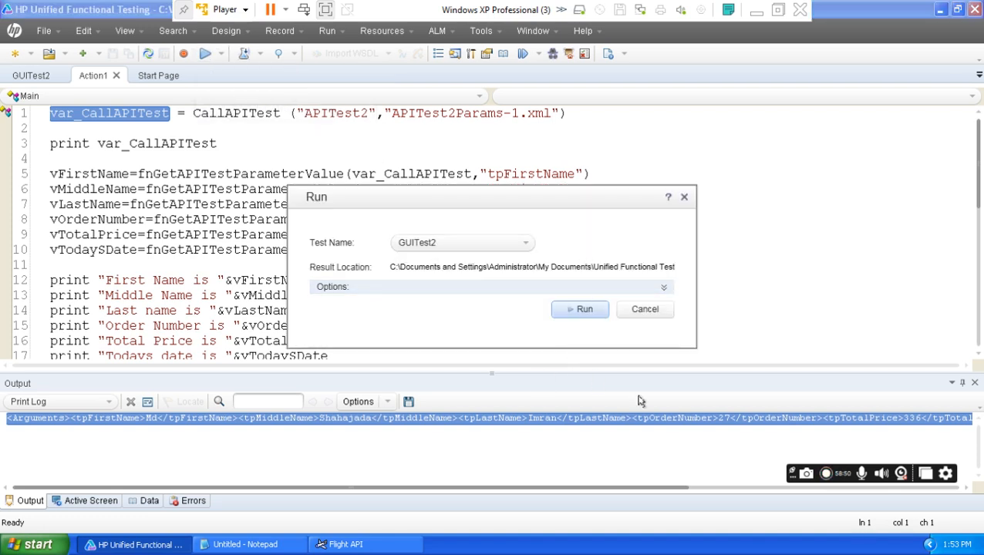
pyautogui.click(582, 310)
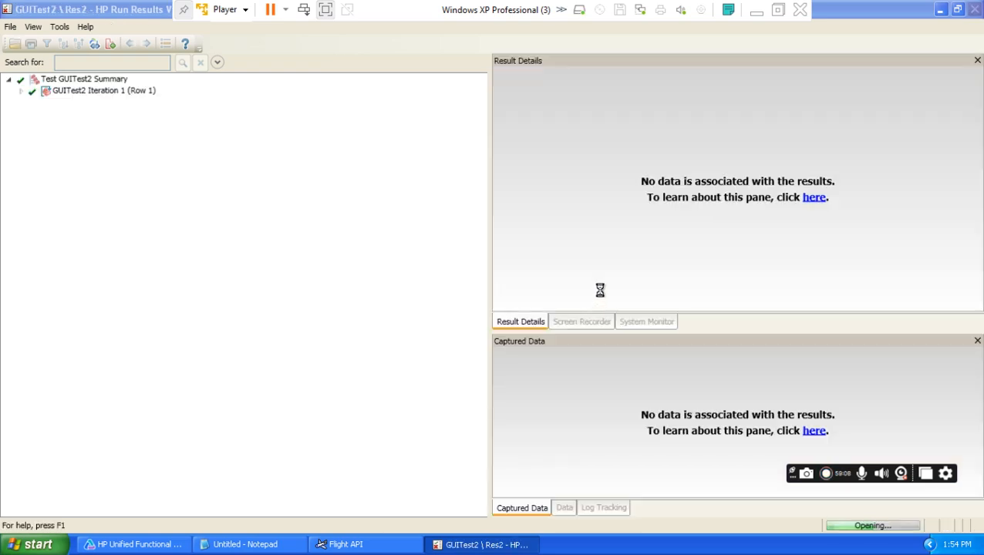
pyautogui.click(973, 9)
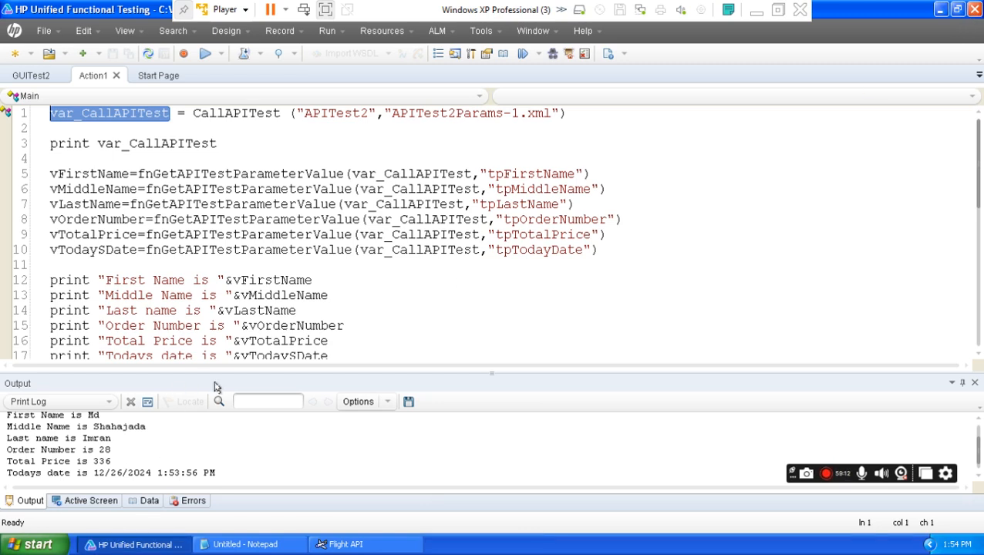
# - Enlarge the output area and compare the line 3 print var_CallAPITest statement with the latest XML string in the print log
pyautogui.moveTo(232, 373); pyautogui.dragTo(233, 284)
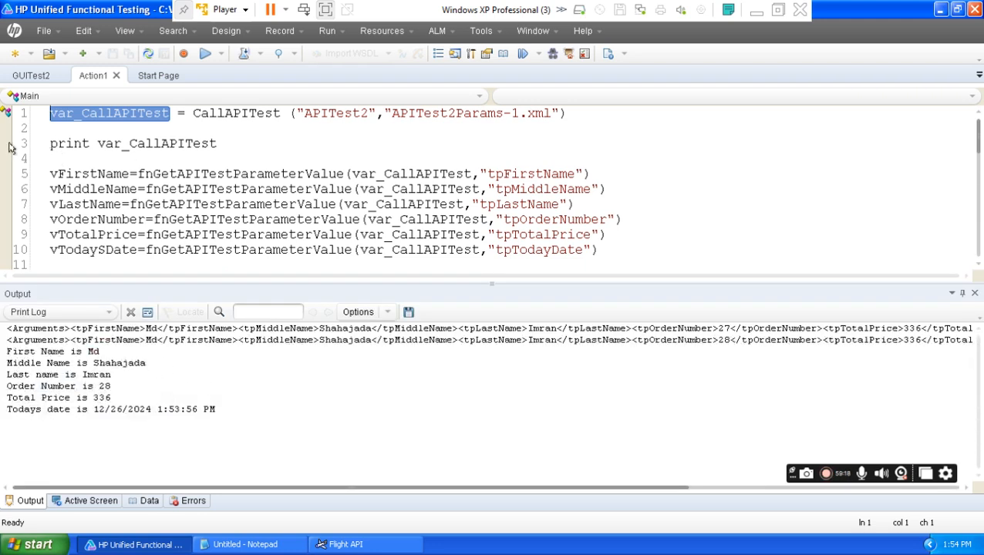
pyautogui.moveTo(51, 145); pyautogui.dragTo(219, 145)
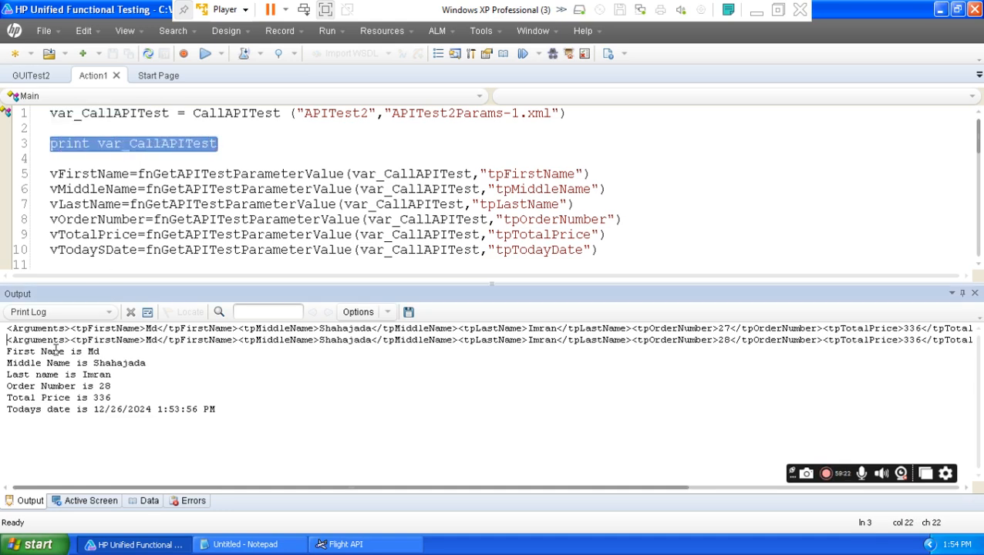
pyautogui.hotkey('shift', 'End')
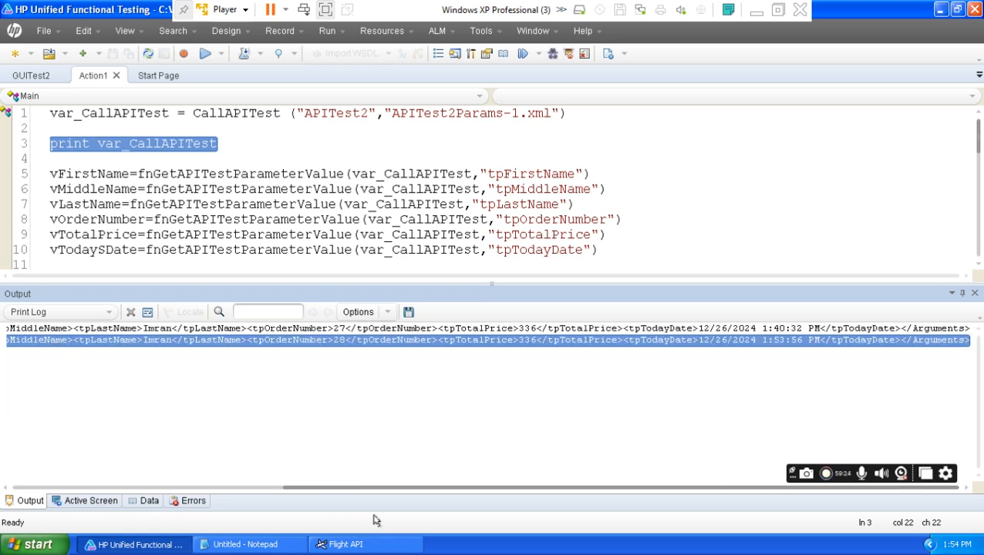
pyautogui.moveTo(330, 488); pyautogui.dragTo(26, 458)
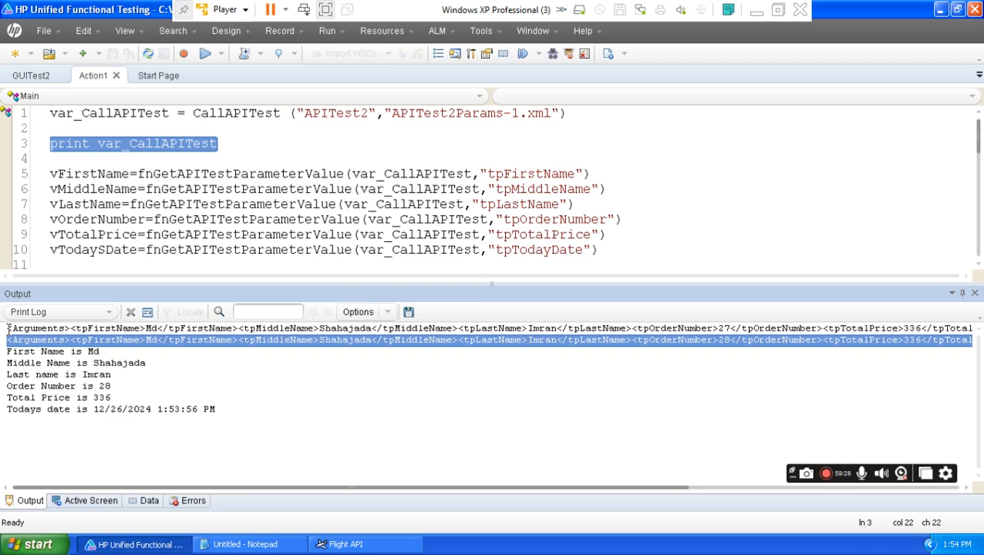
pyautogui.click(200, 386)
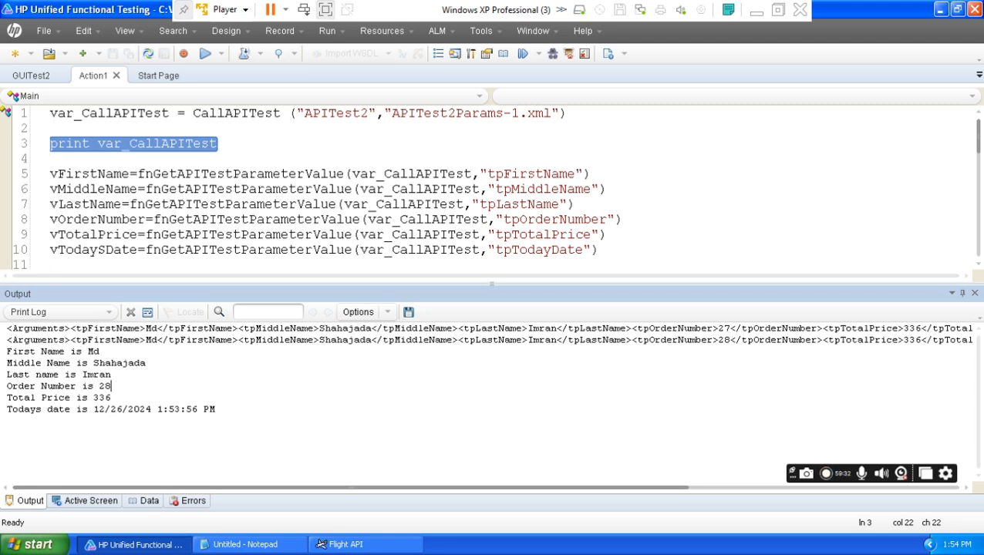
pyautogui.click(8, 341)
pyautogui.hotkey('shift', 'End')
pyautogui.moveTo(344, 488); pyautogui.dragTo(68, 488)
# - Compare the first name and today's date print statements on lines 12 and 17 with their matching lines in the print log
pyautogui.scroll(-2, 222, 228)
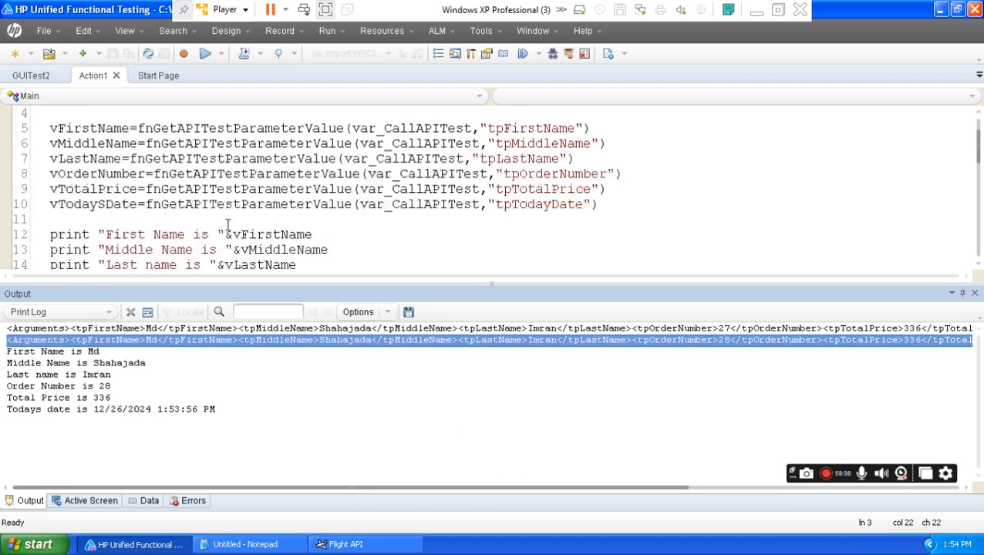
pyautogui.click(52, 185)
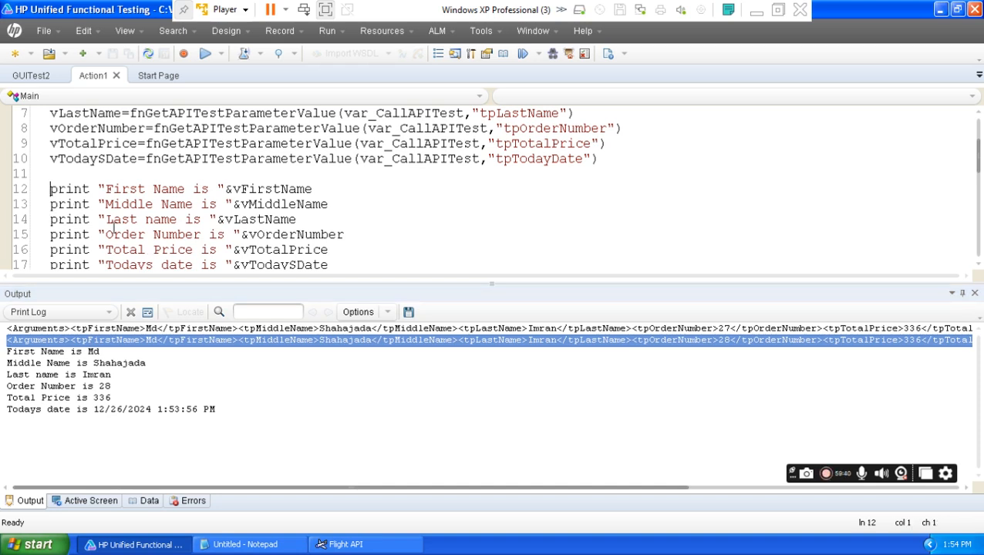
pyautogui.hotkey('shift', 'End')
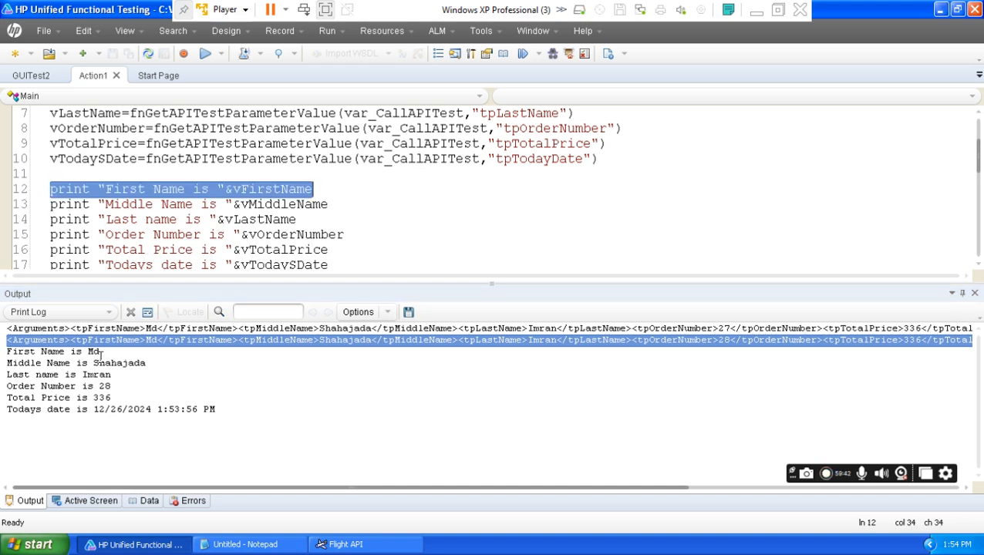
pyautogui.tripleClick(72, 351)
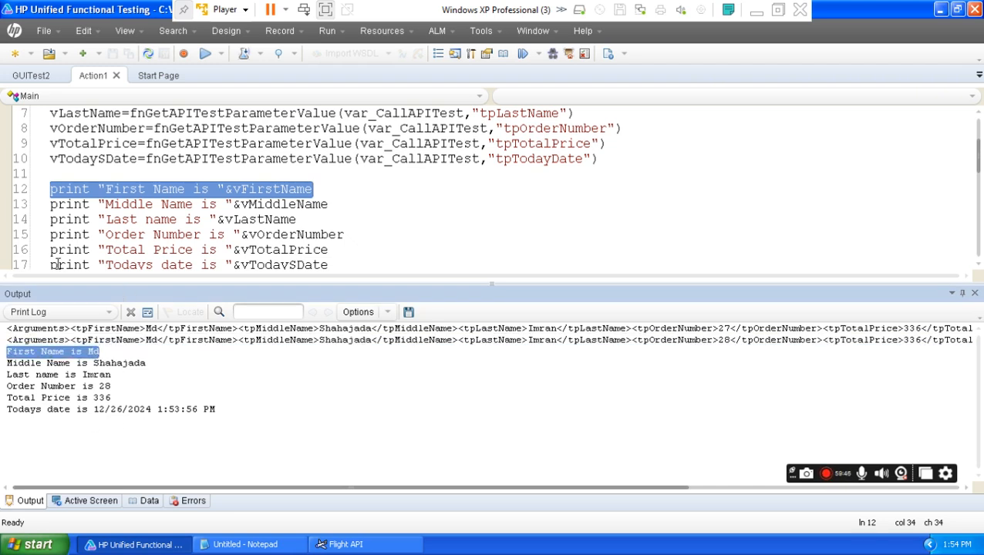
pyautogui.scroll(-1, 147, 231)
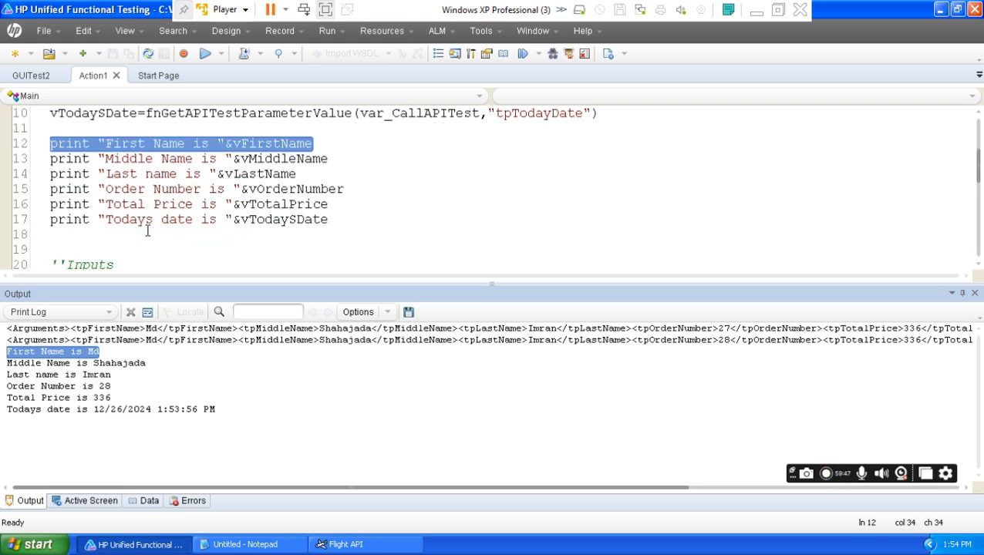
pyautogui.click(52, 223)
pyautogui.hotkey('shift', 'End')
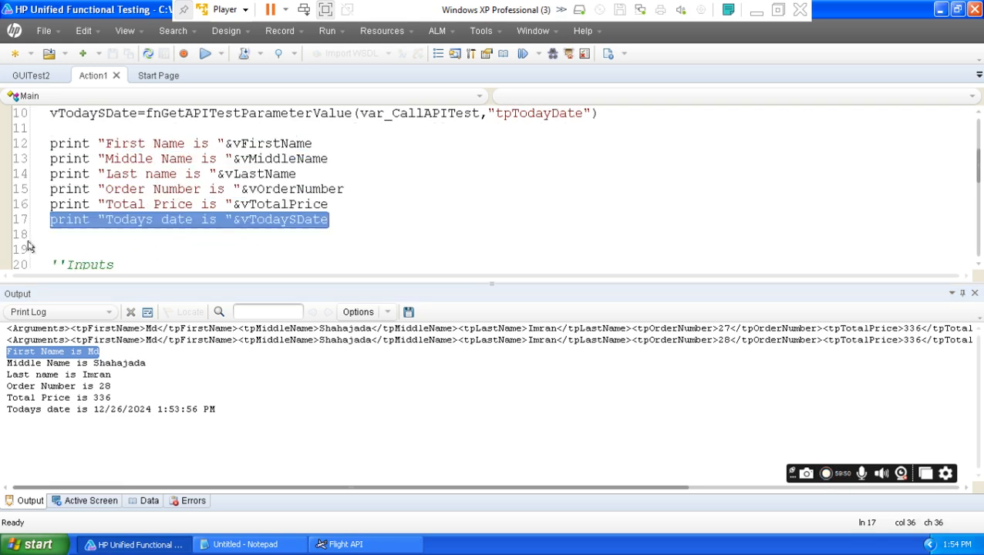
pyautogui.click(9, 414)
pyautogui.hotkey('shift', 'End')
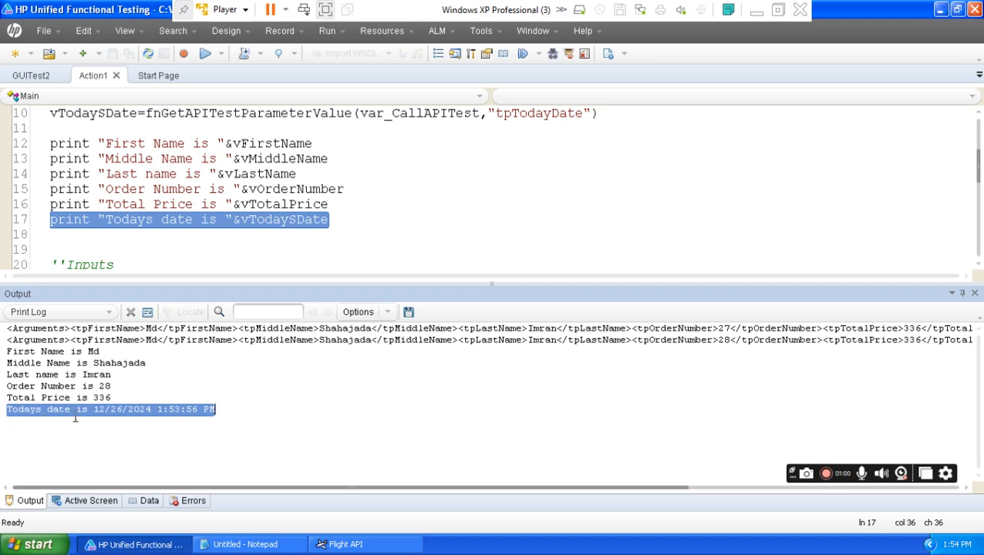
# - Check the printed first name, last name and order number in the print log against the assignments and print statements in Action1
pyautogui.moveTo(88, 351); pyautogui.dragTo(159, 360)
pyautogui.click(90, 356)
pyautogui.moveTo(82, 375); pyautogui.dragTo(134, 374)
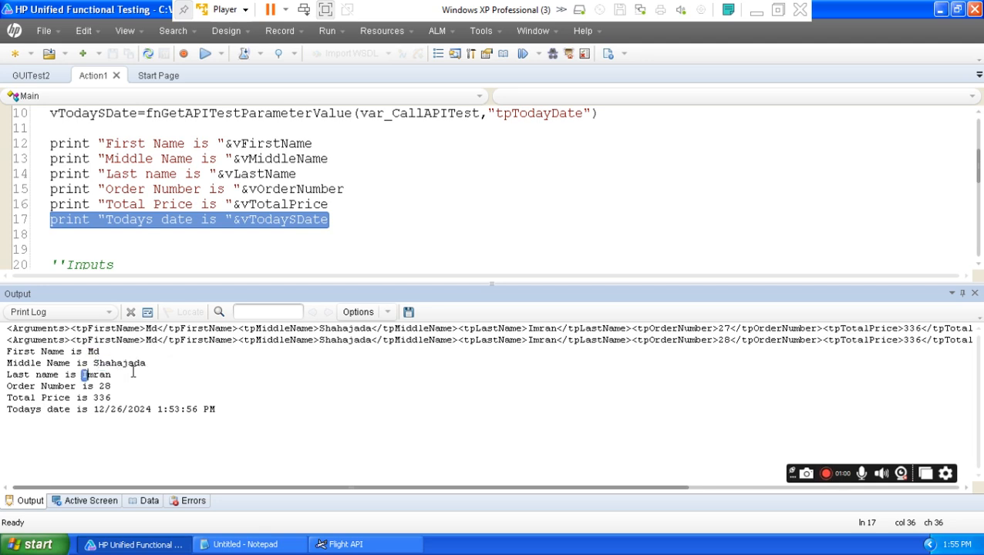
pyautogui.click(100, 385)
pyautogui.scroll(2, 509, 226)
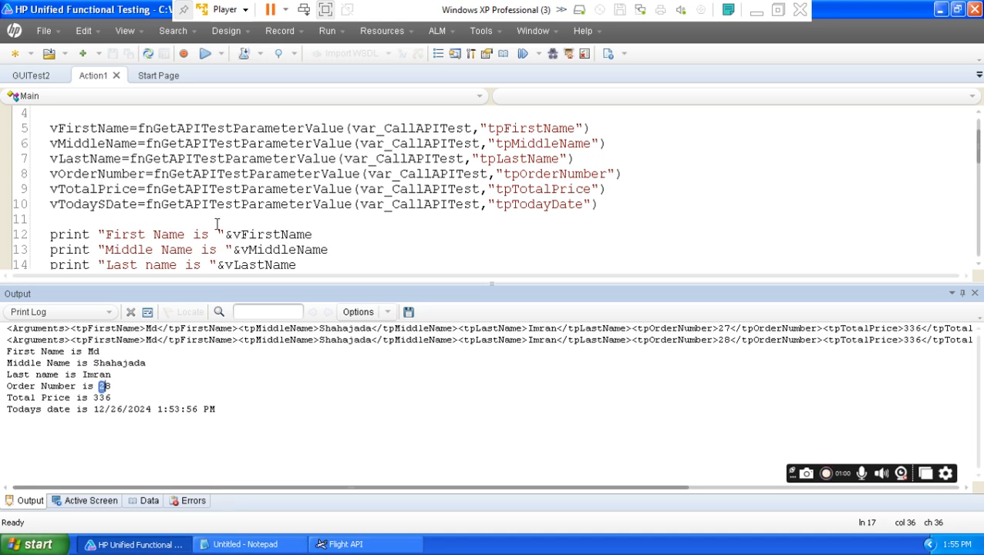
pyautogui.scroll(-1, 217, 224)
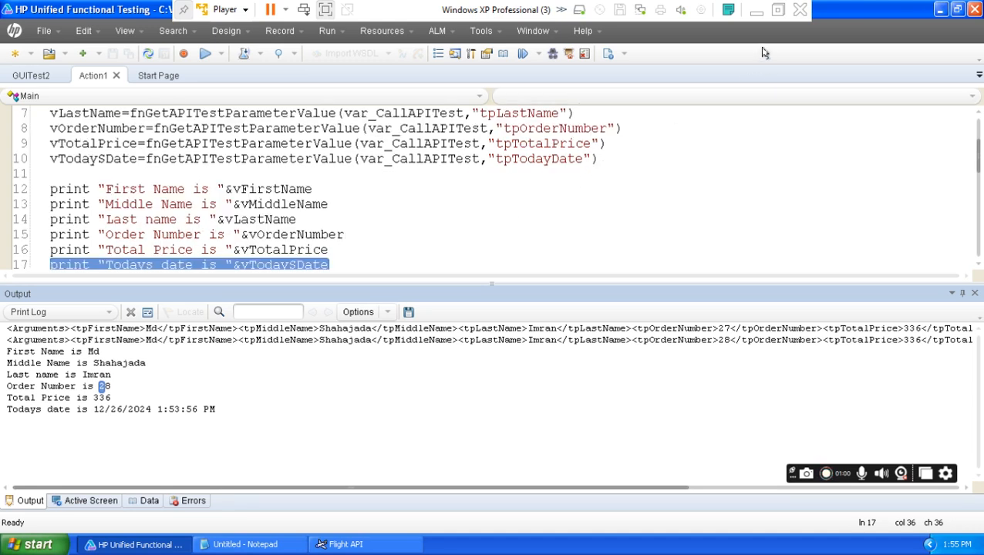
# - Switch to the APIreturnValue document in Word and review checklist item 14 about assigning returned values into global variables
pyautogui.click(757, 9)
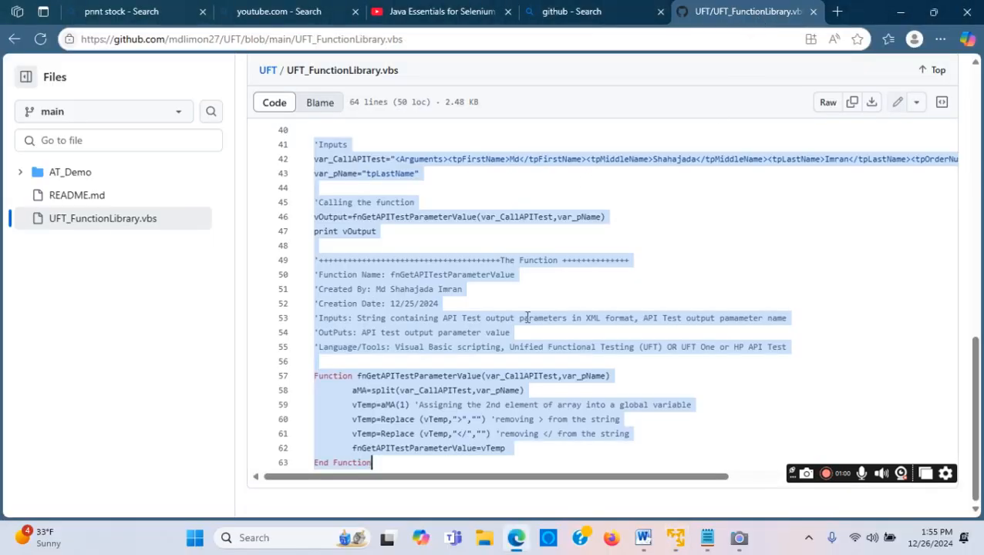
pyautogui.click(900, 12)
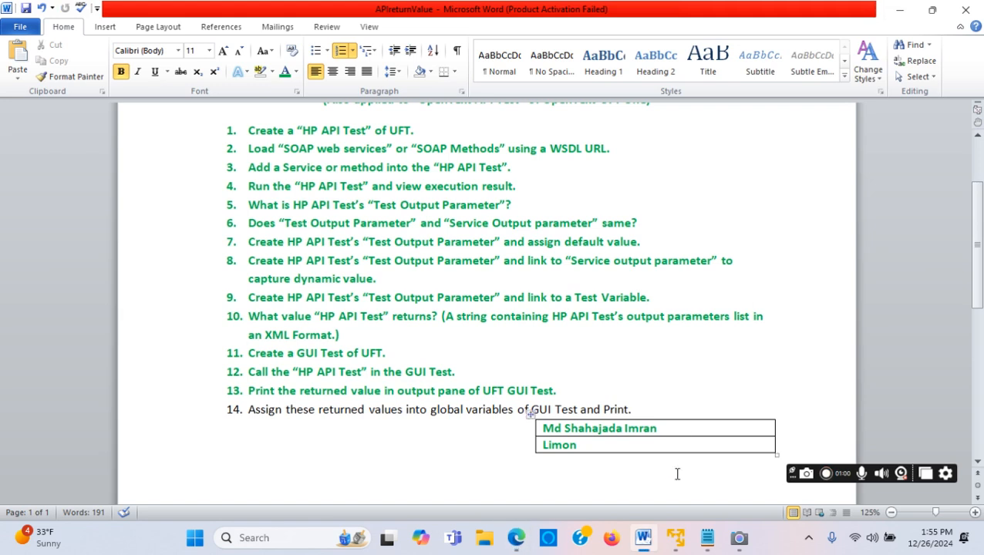
pyautogui.click(282, 430)
pyautogui.moveTo(404, 409); pyautogui.dragTo(325, 409)
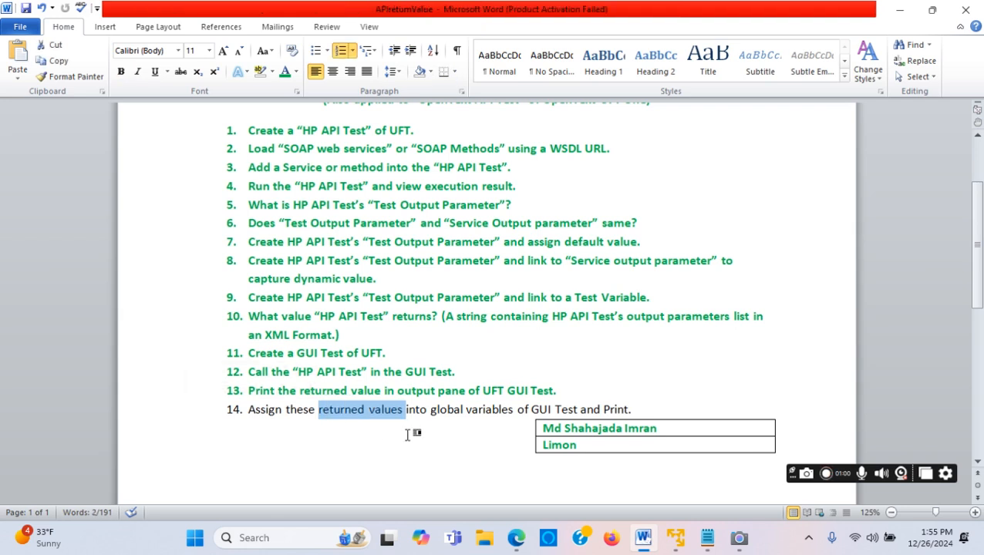
pyautogui.click(406, 432)
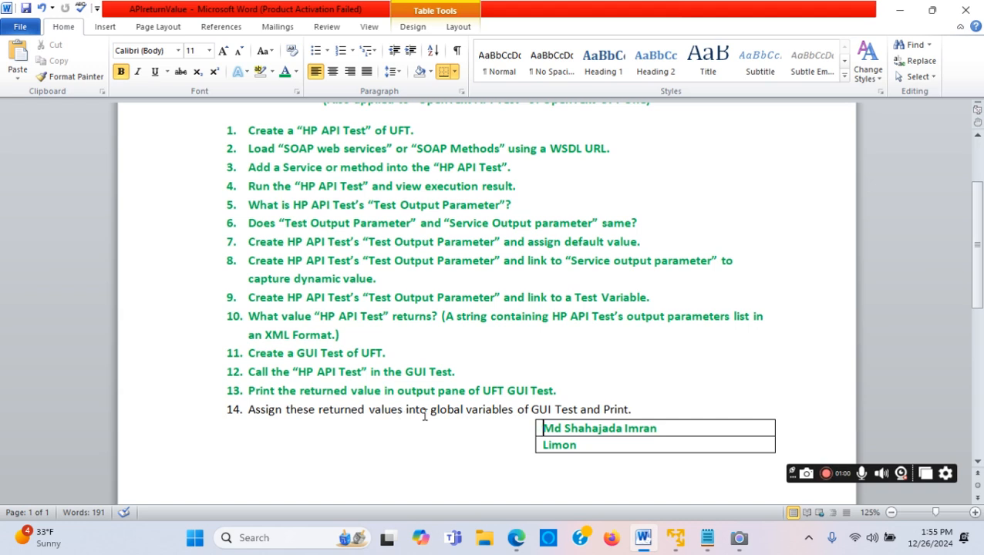
pyautogui.moveTo(431, 410); pyautogui.dragTo(248, 412)
pyautogui.click(639, 409)
pyautogui.click(428, 466)
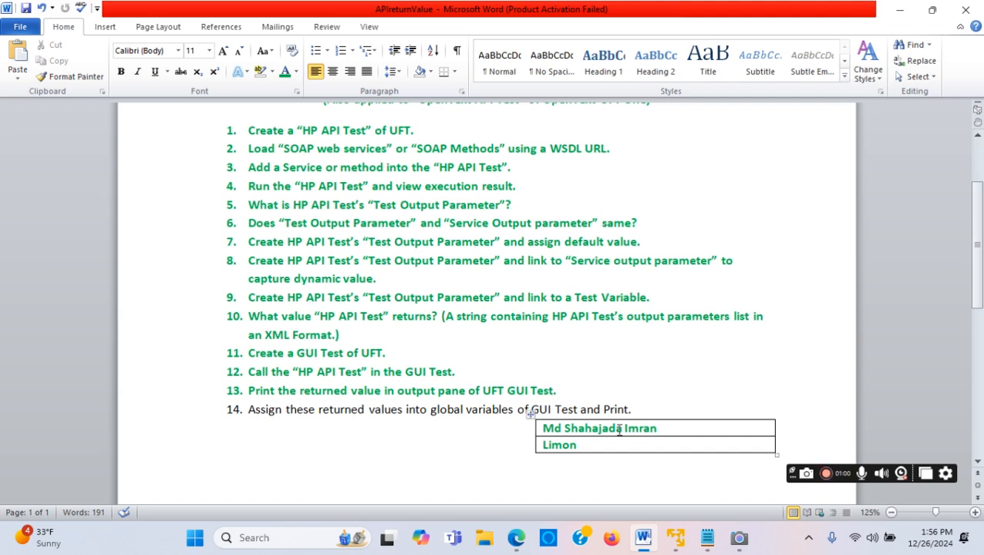
# - Format checklist item 14 in bold green to match the completed items above it
pyautogui.moveTo(640, 411); pyautogui.dragTo(198, 412)
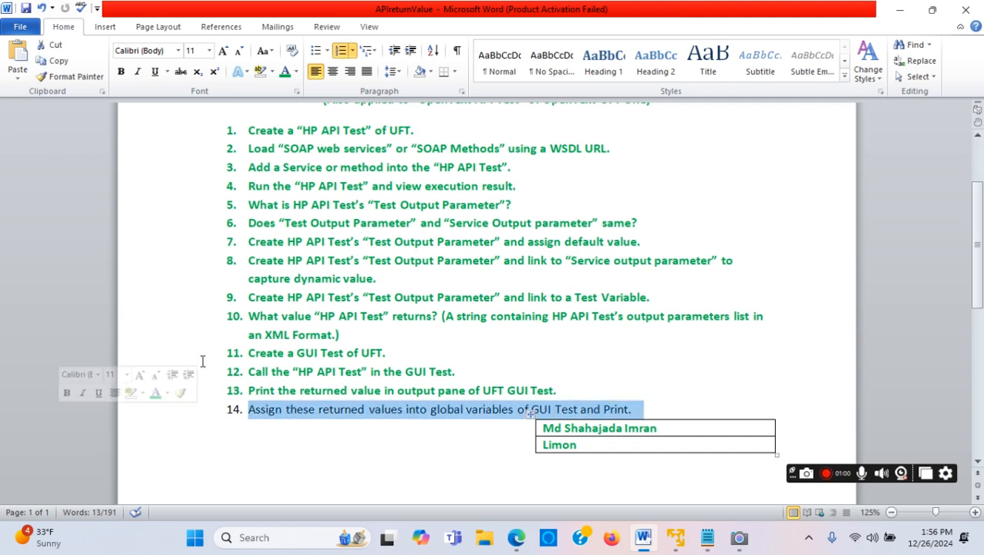
pyautogui.click(120, 71)
pyautogui.click(500, 297)
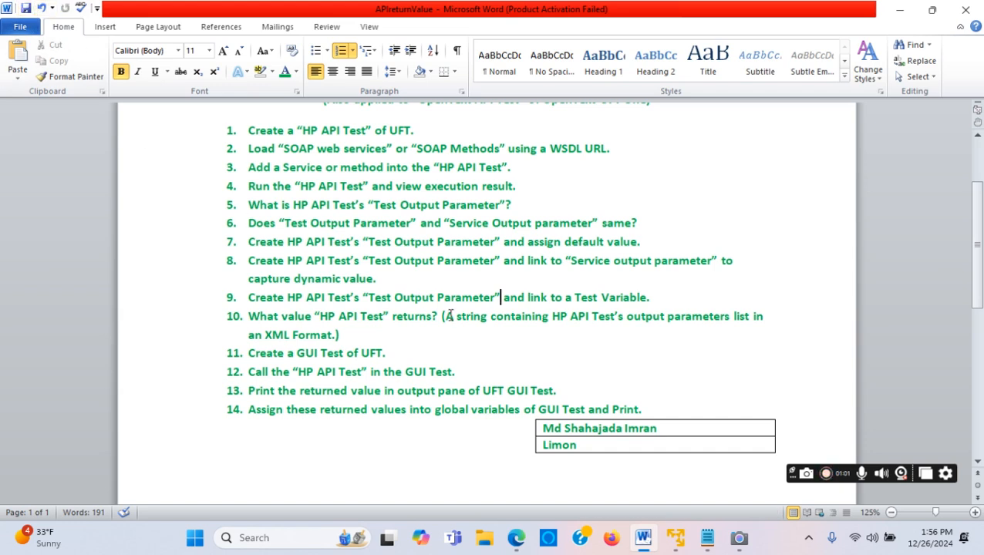
# - Review the document title, focusing on "HP API Test" of UFT
pyautogui.scroll(1, 451, 315)
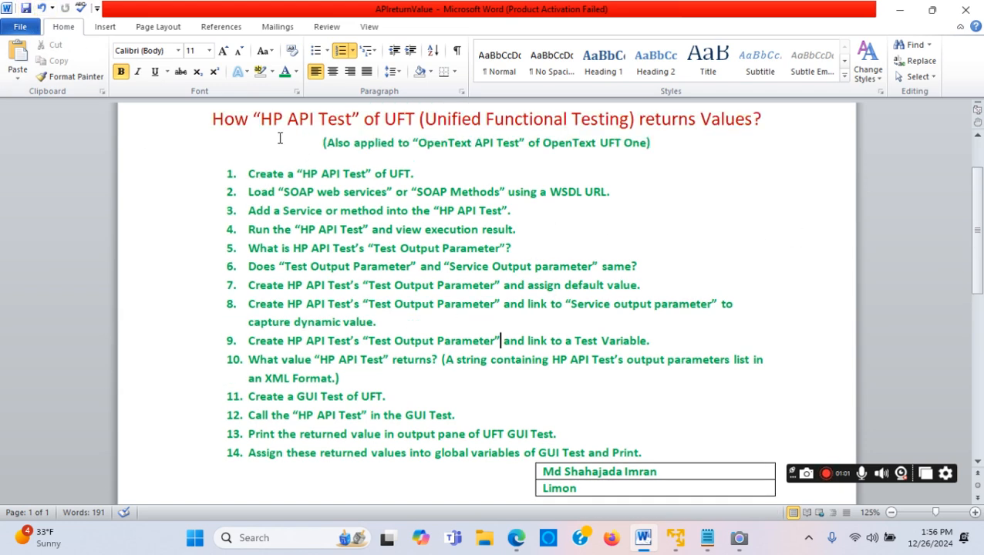
pyautogui.moveTo(261, 119); pyautogui.dragTo(414, 120)
pyautogui.click(384, 119)
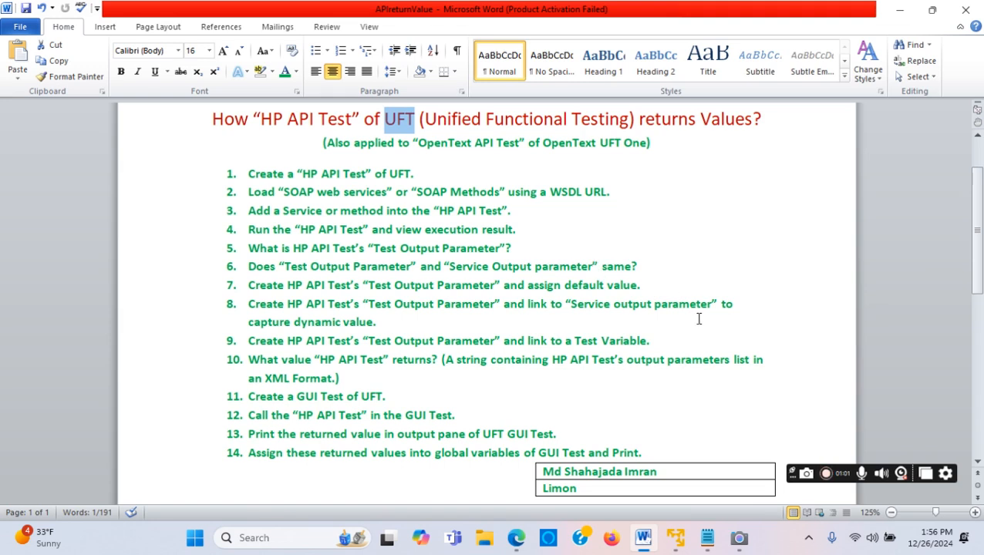
# - Minimize the Word document and close the Camera and Notepad windows
pyautogui.click(897, 13)
pyautogui.click(739, 537)
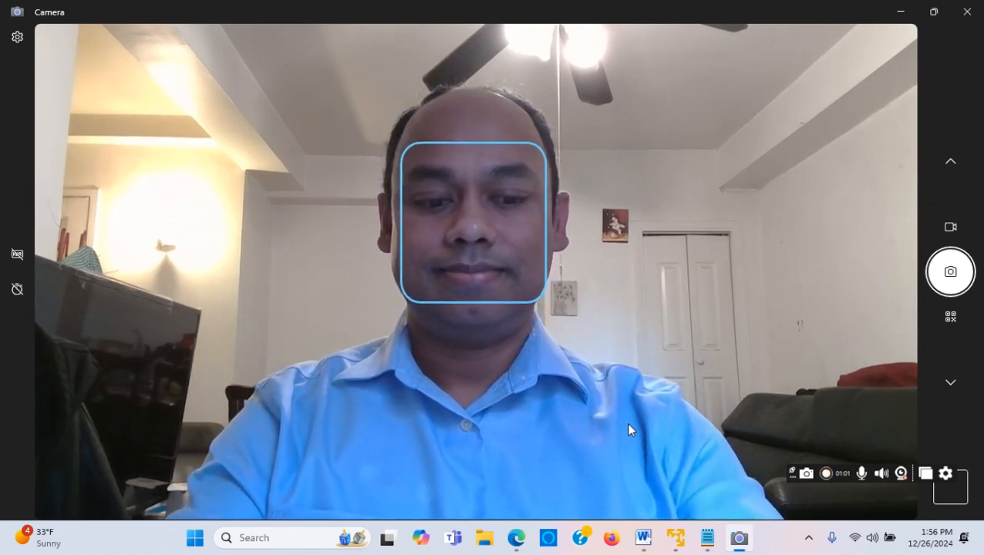
pyautogui.press('super+Down')
pyautogui.press('super+Down')
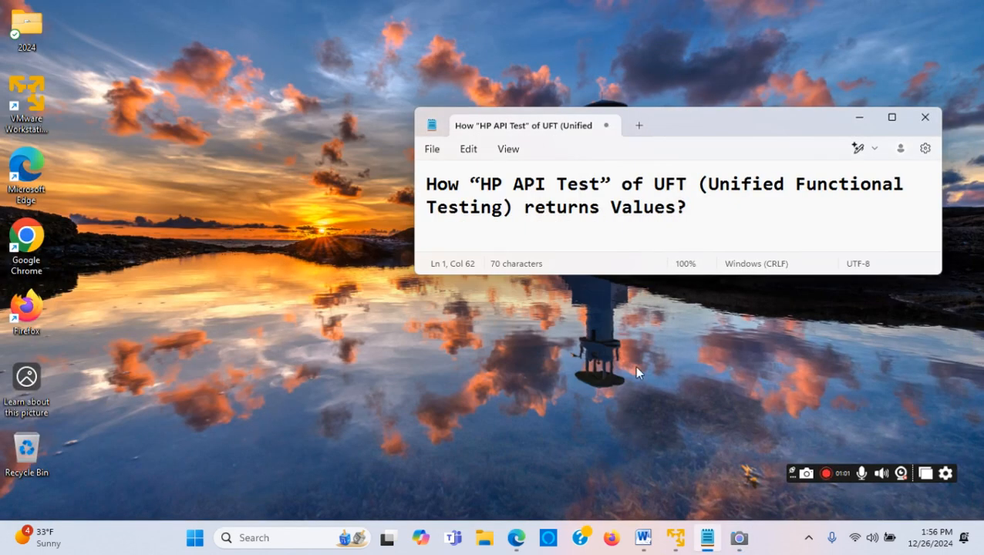
pyautogui.rightClick(742, 543)
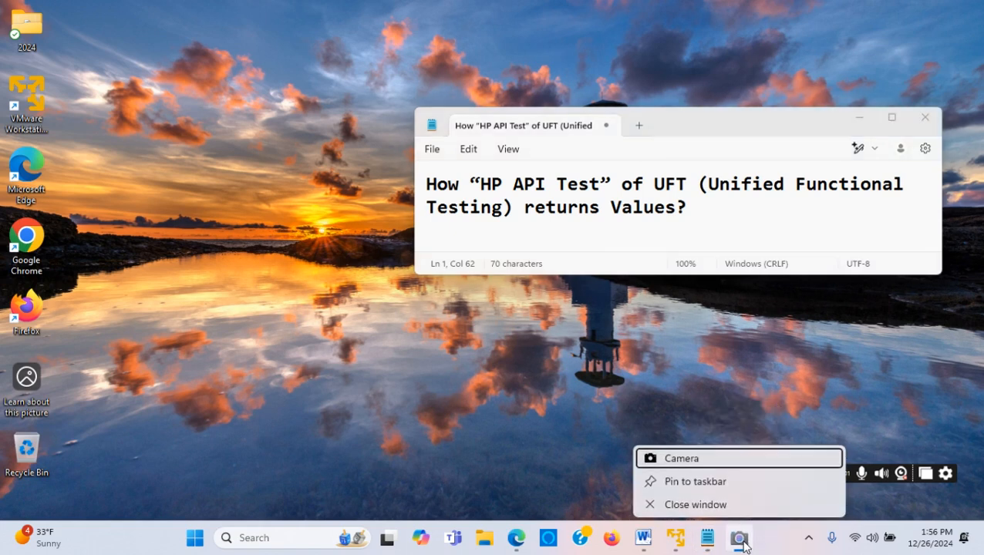
pyautogui.click(714, 498)
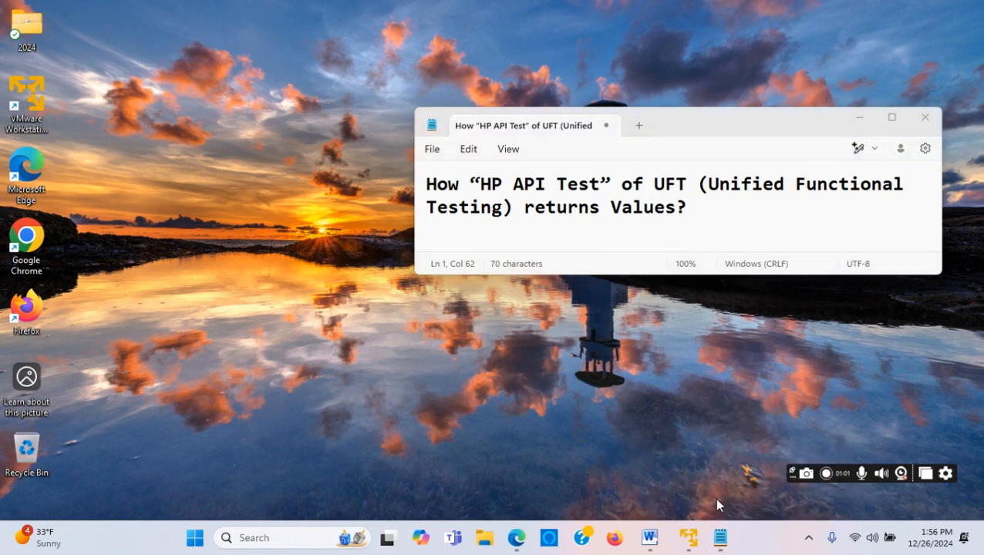
pyautogui.moveTo(745, 540)
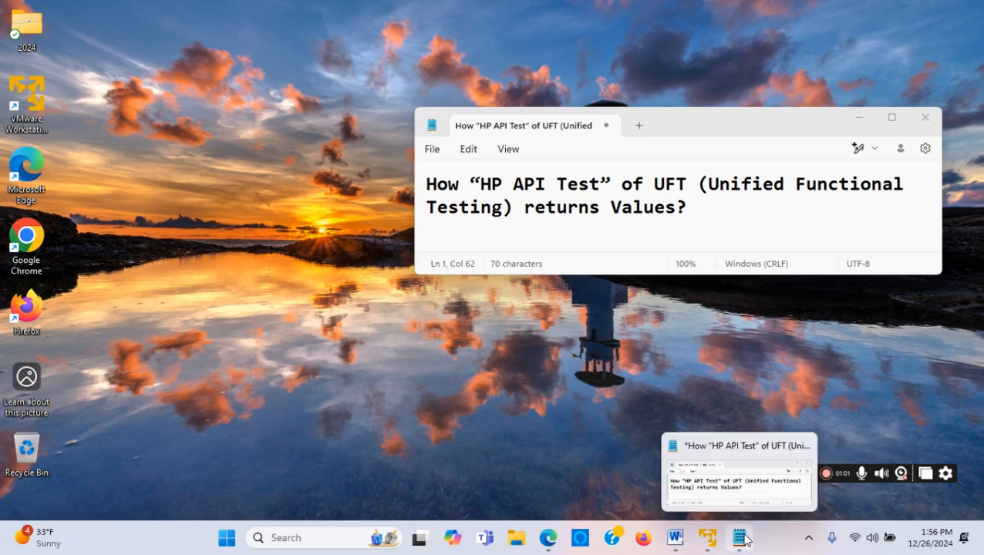
pyautogui.click(925, 117)
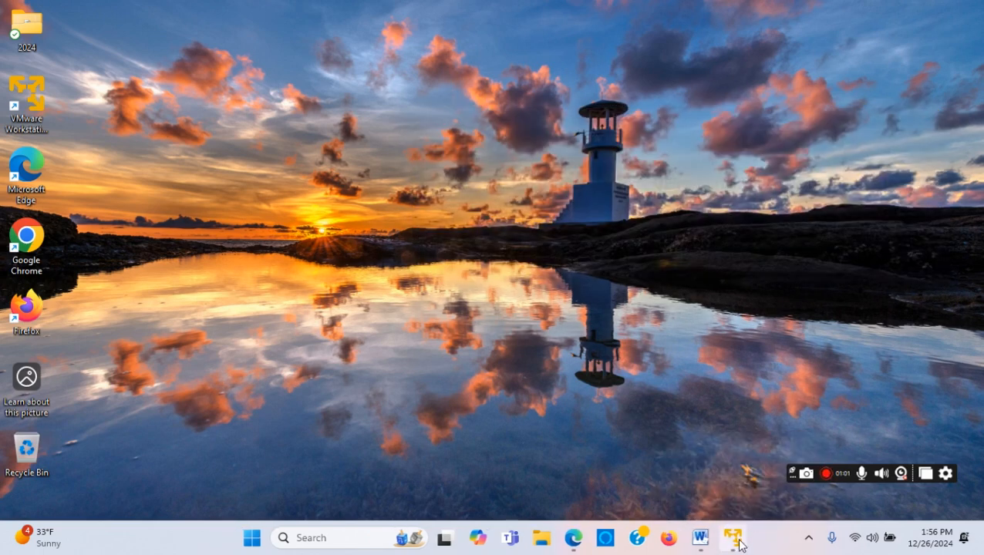
# - Return to the Windows XP virtual machine and close HP Unified Functional Testing and the Flight API service window
pyautogui.click(736, 542)
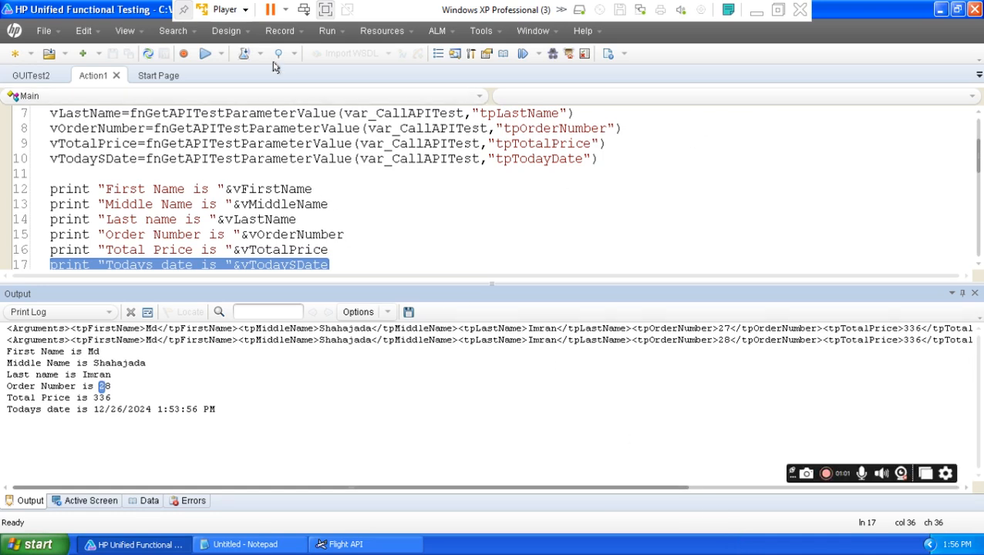
pyautogui.click(974, 10)
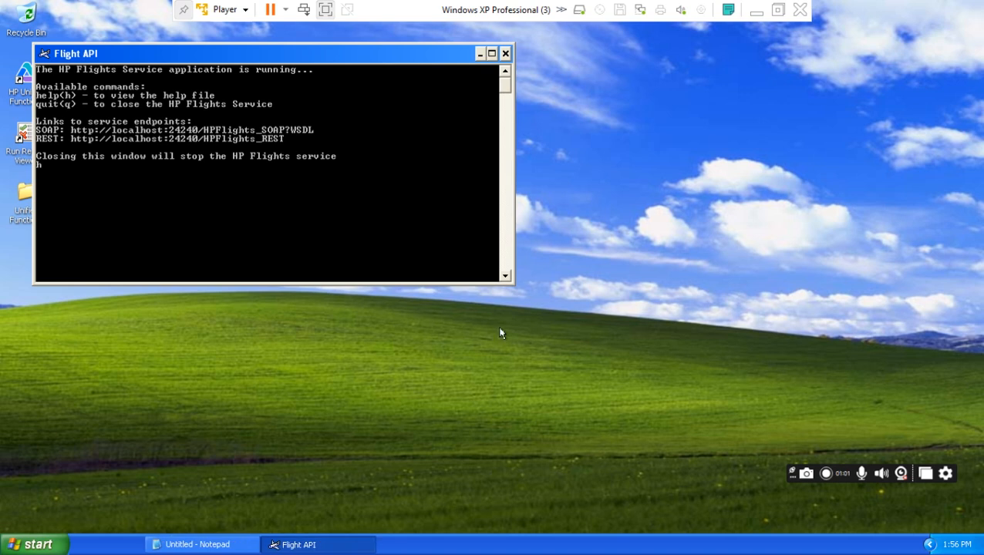
pyautogui.click(505, 53)
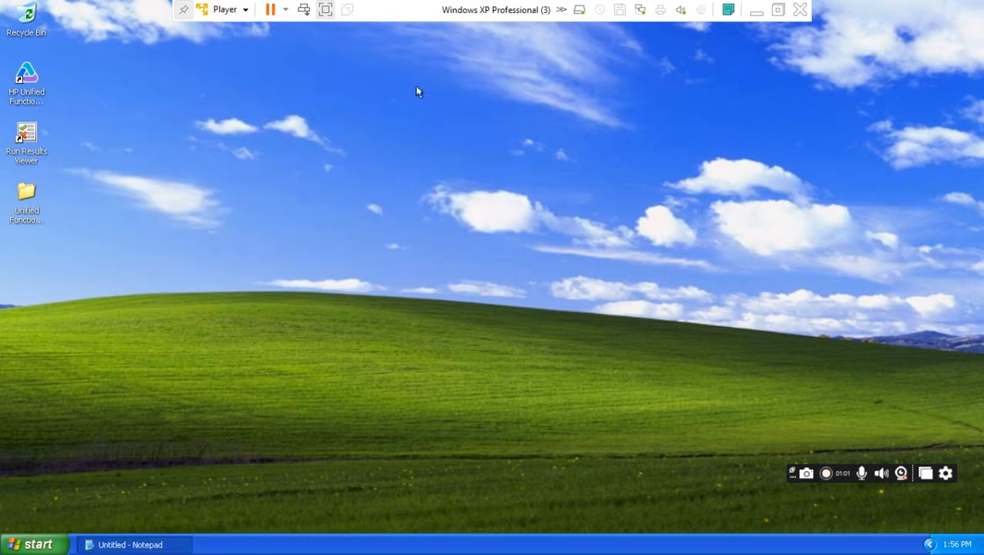
# - Power off the Windows XP virtual machine and exit VMware Workstation Player
pyautogui.click(224, 10)
pyautogui.moveTo(303, 52)
pyautogui.click(456, 69)
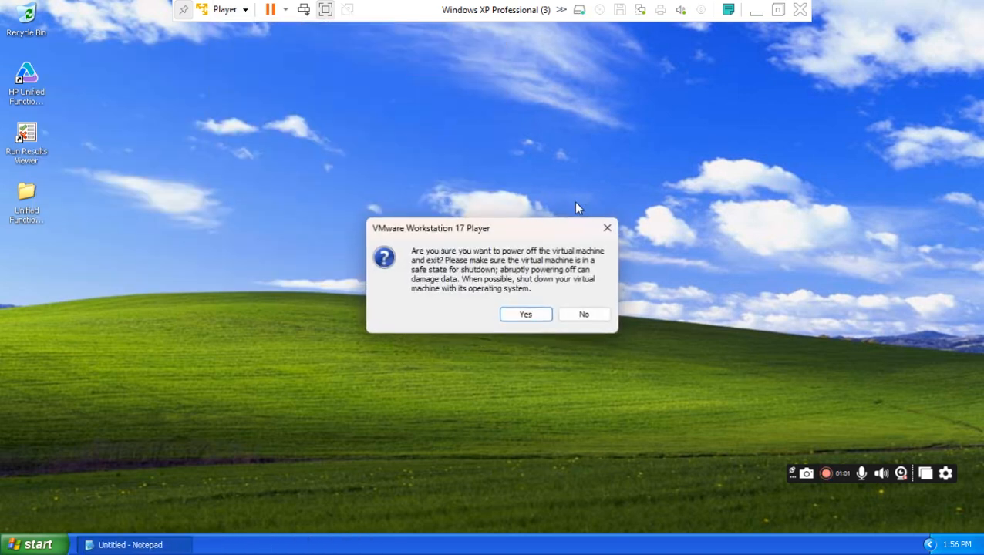
pyautogui.click(540, 316)
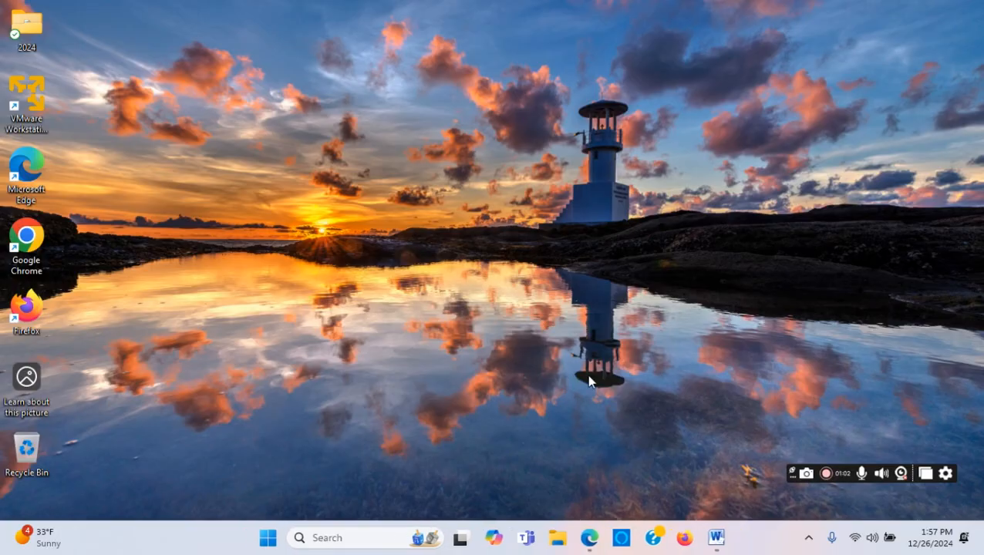
# - Close the APIreturnValue Word document and the Edge browser window showing UFT_FunctionLibrary.vbs
pyautogui.click(717, 539)
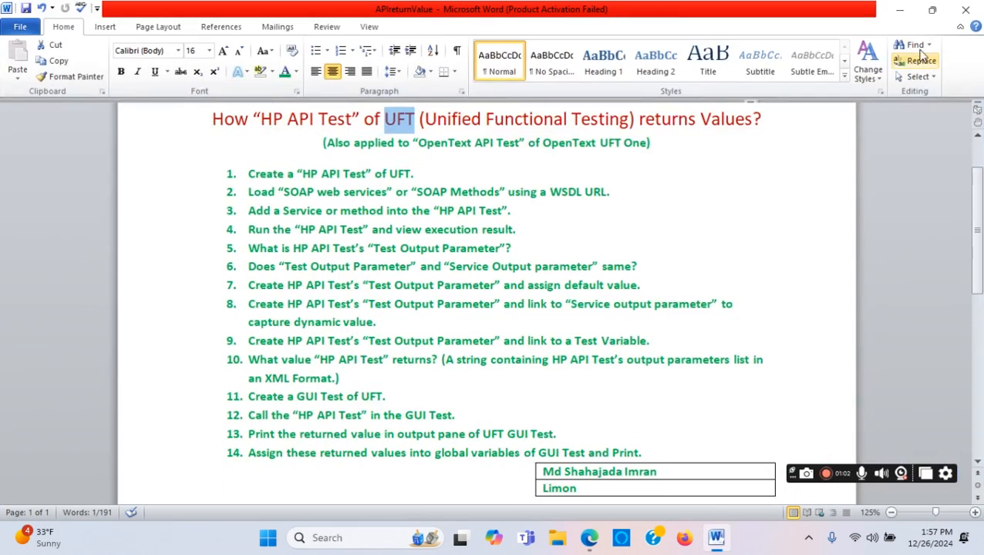
pyautogui.click(967, 9)
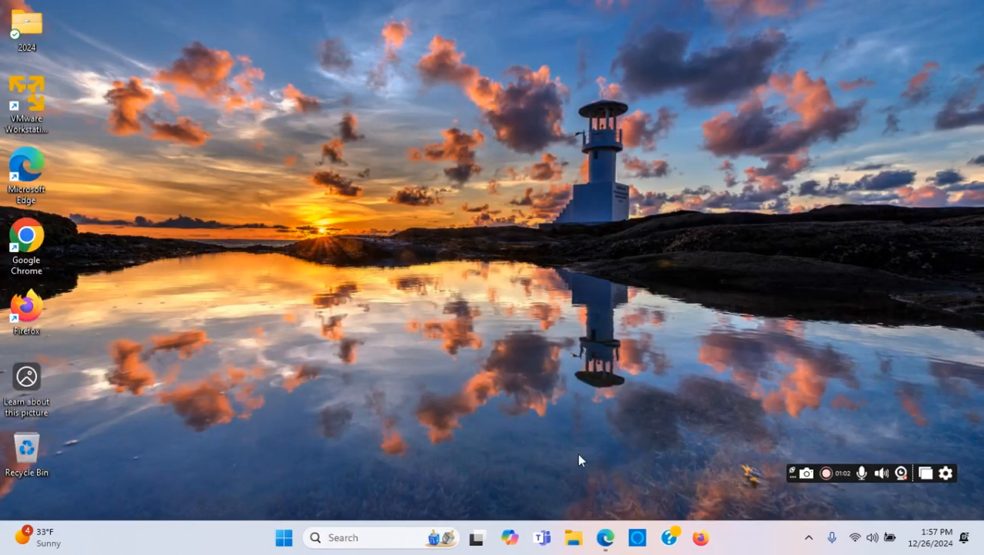
pyautogui.click(606, 537)
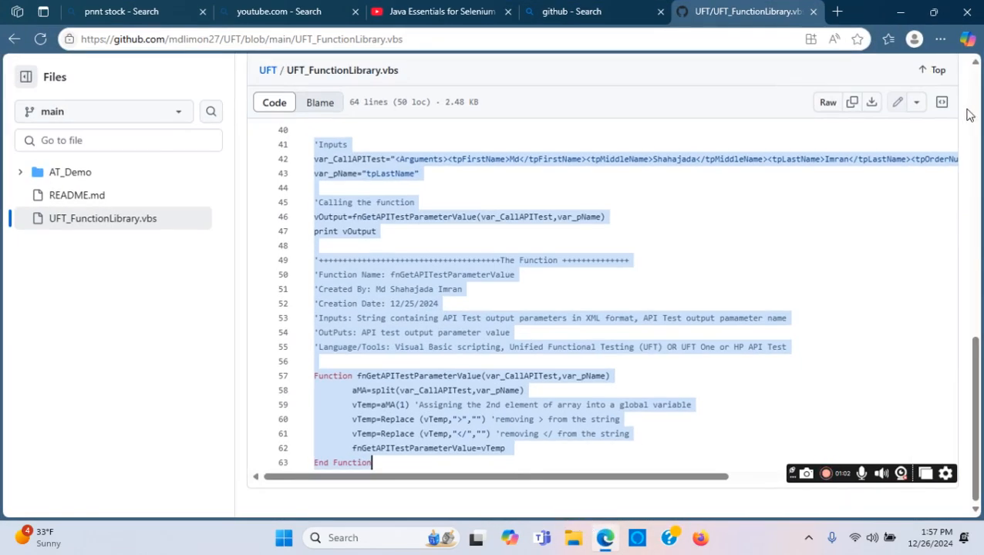
pyautogui.click(968, 12)
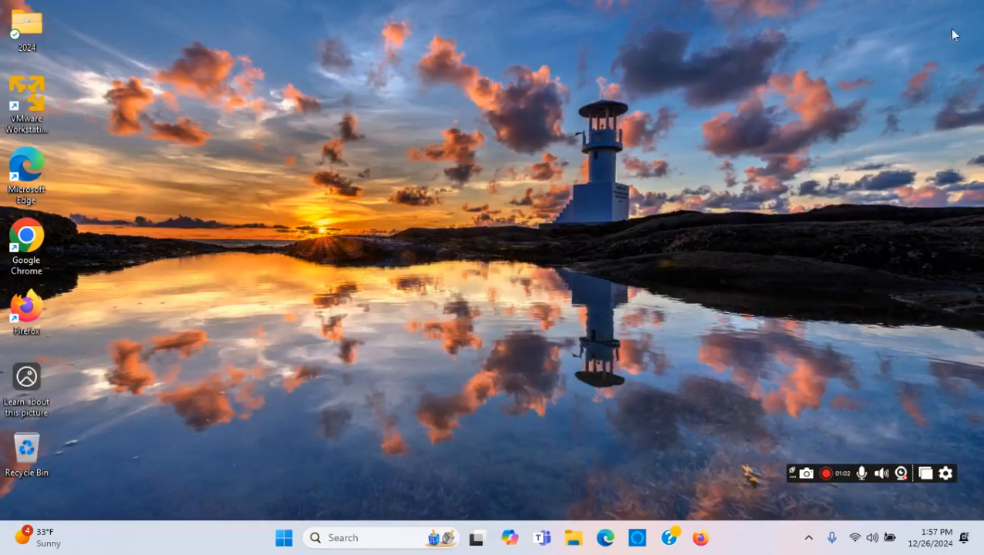